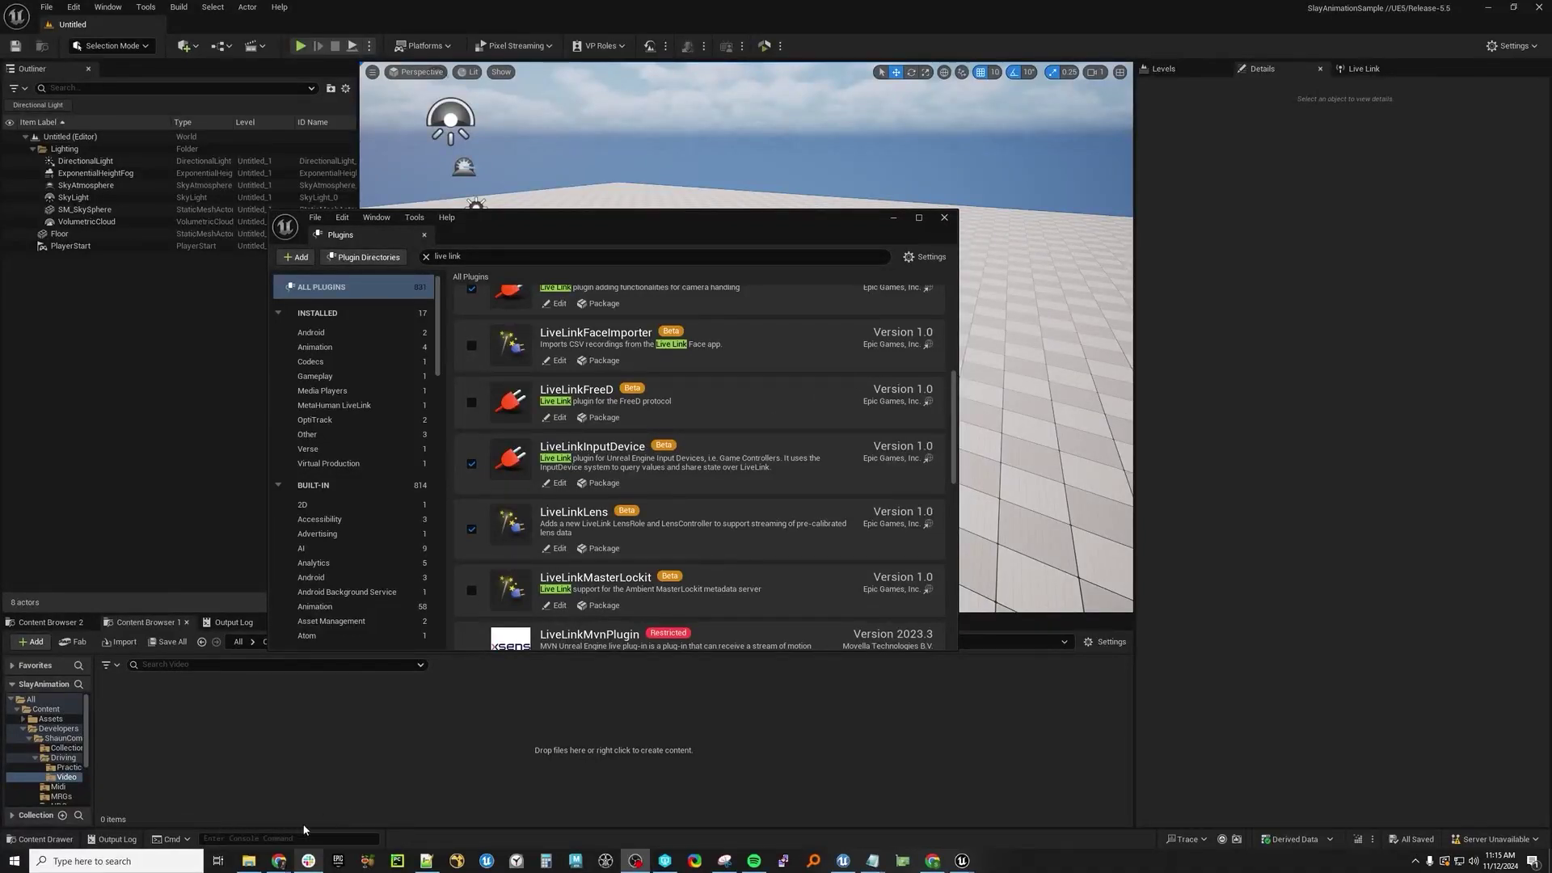
# - Switch to the browser to view the tutorial on driving a crane with an Xbox controller, and minimize it
pyautogui.moveTo(279, 860)
pyautogui.click(340, 800)
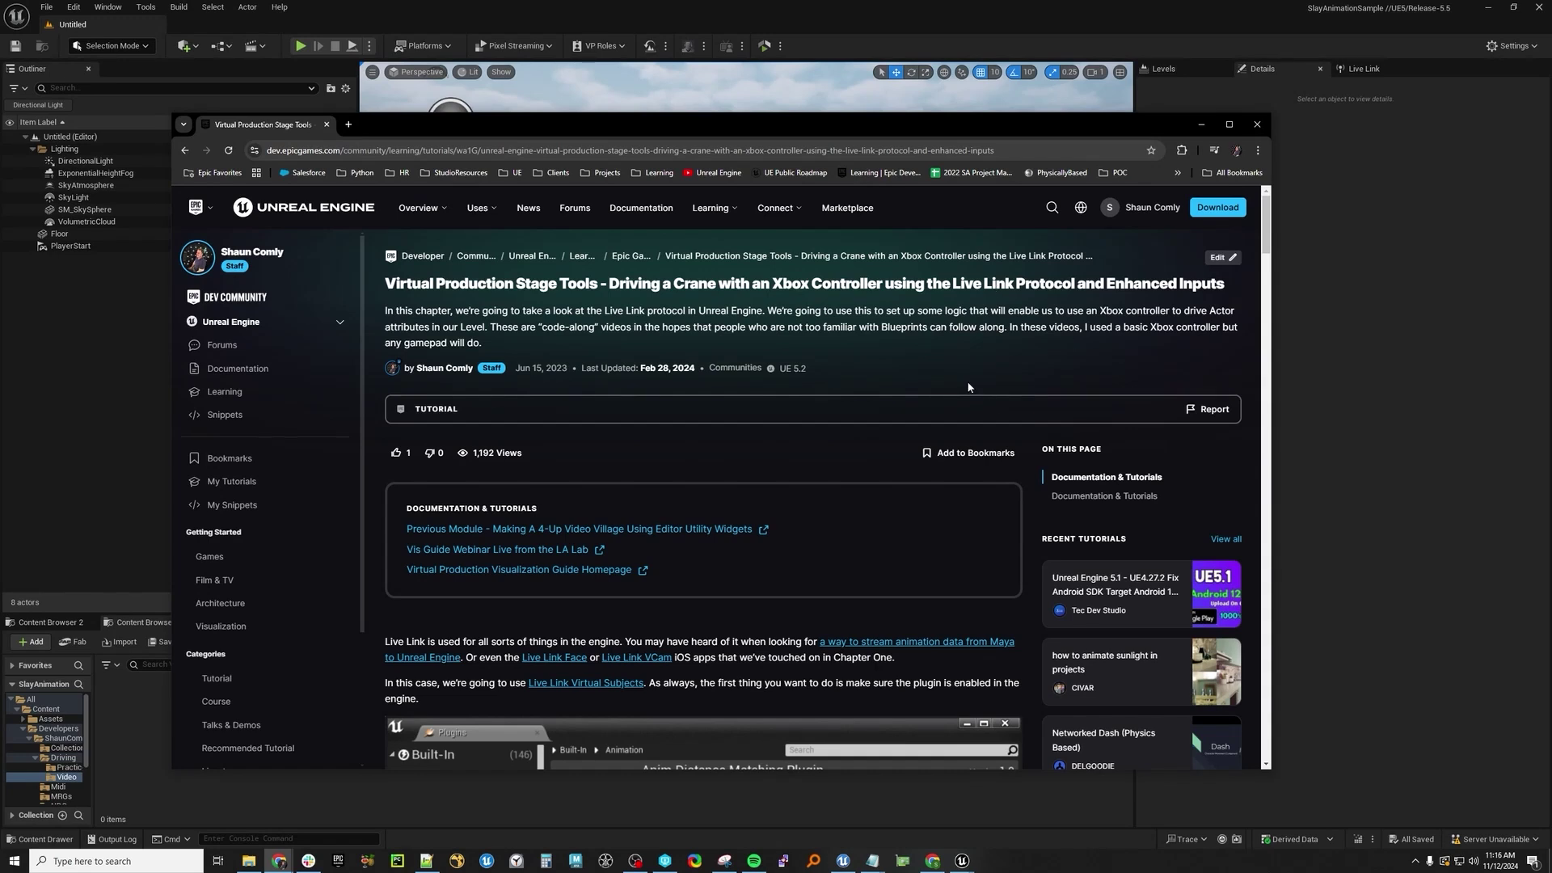
pyautogui.moveTo(828, 124); pyautogui.dragTo(825, 122)
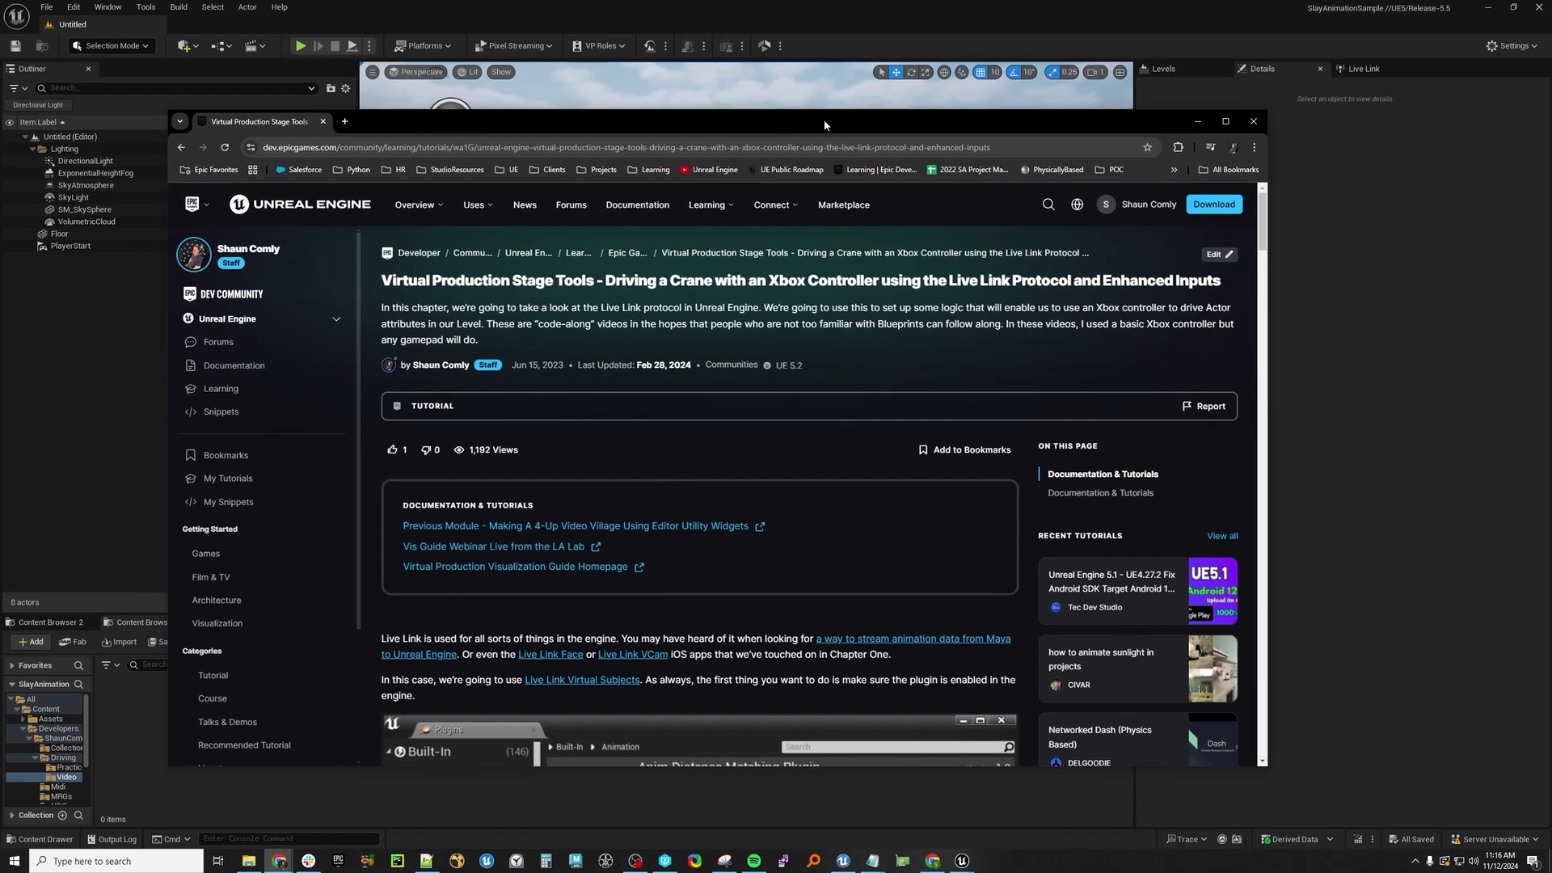
pyautogui.click(1197, 121)
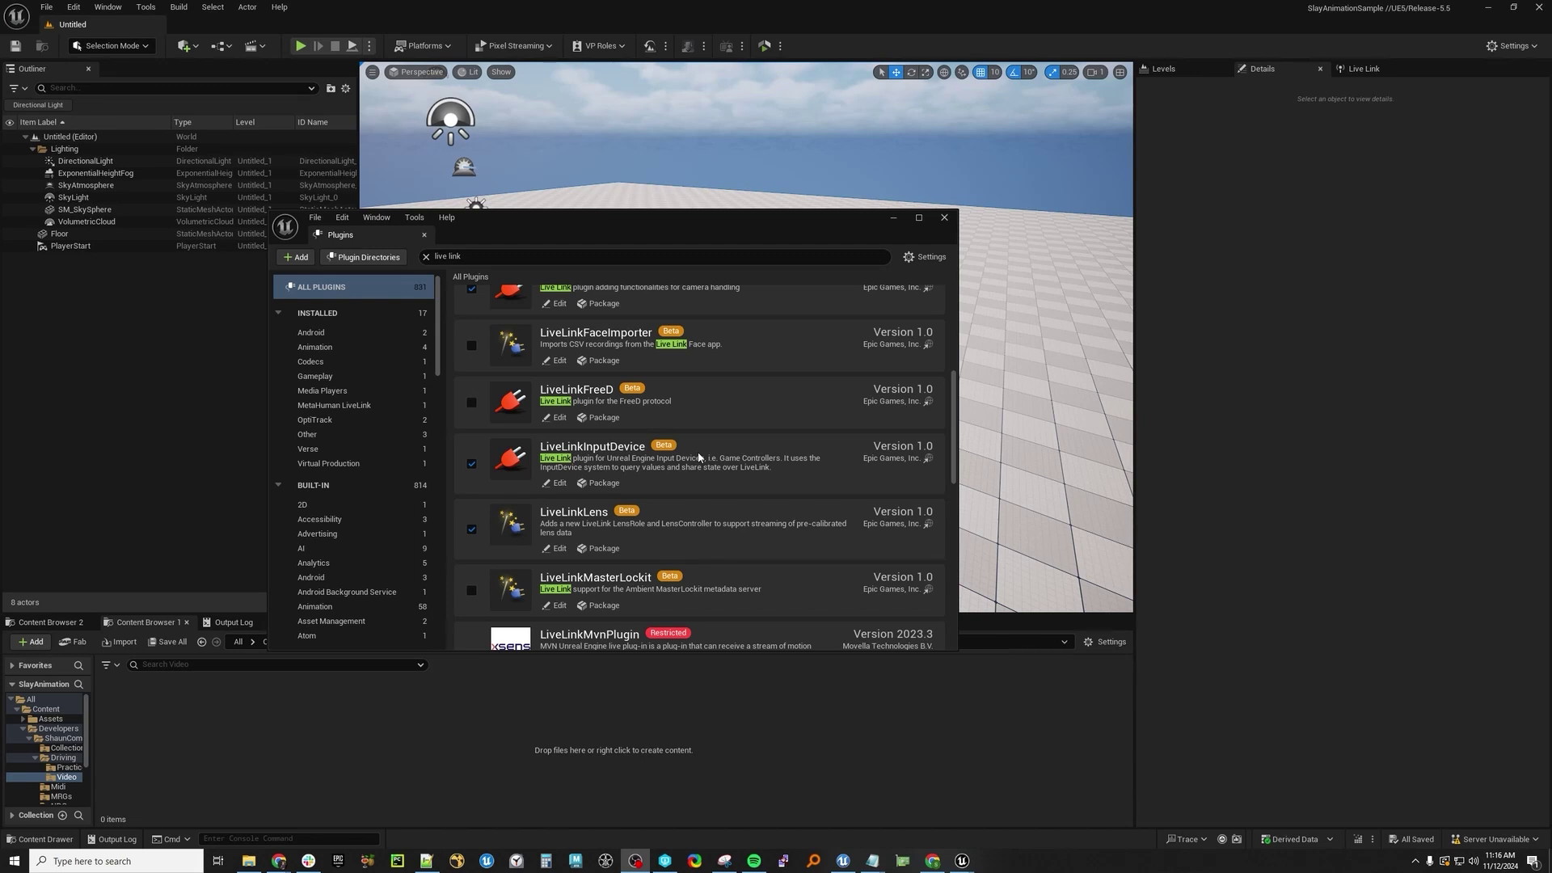
# - Move the Plugins window to review the enabled Live Link plugins, including LiveLinkInputDevice, and close it
pyautogui.moveTo(676, 217); pyautogui.dragTo(826, 139)
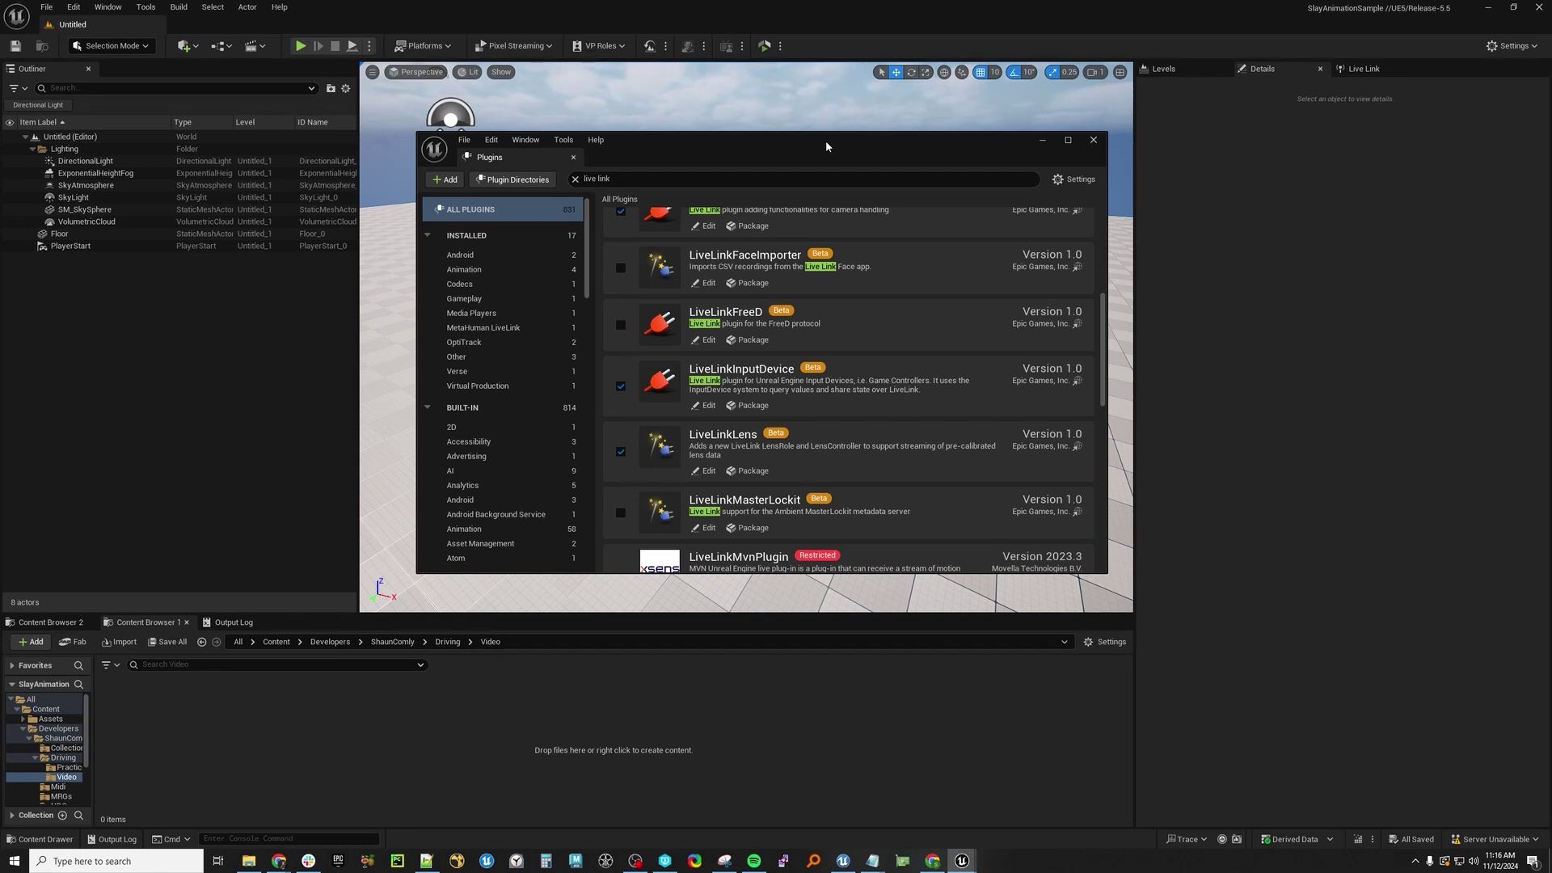
pyautogui.moveTo(826, 144); pyautogui.dragTo(803, 148)
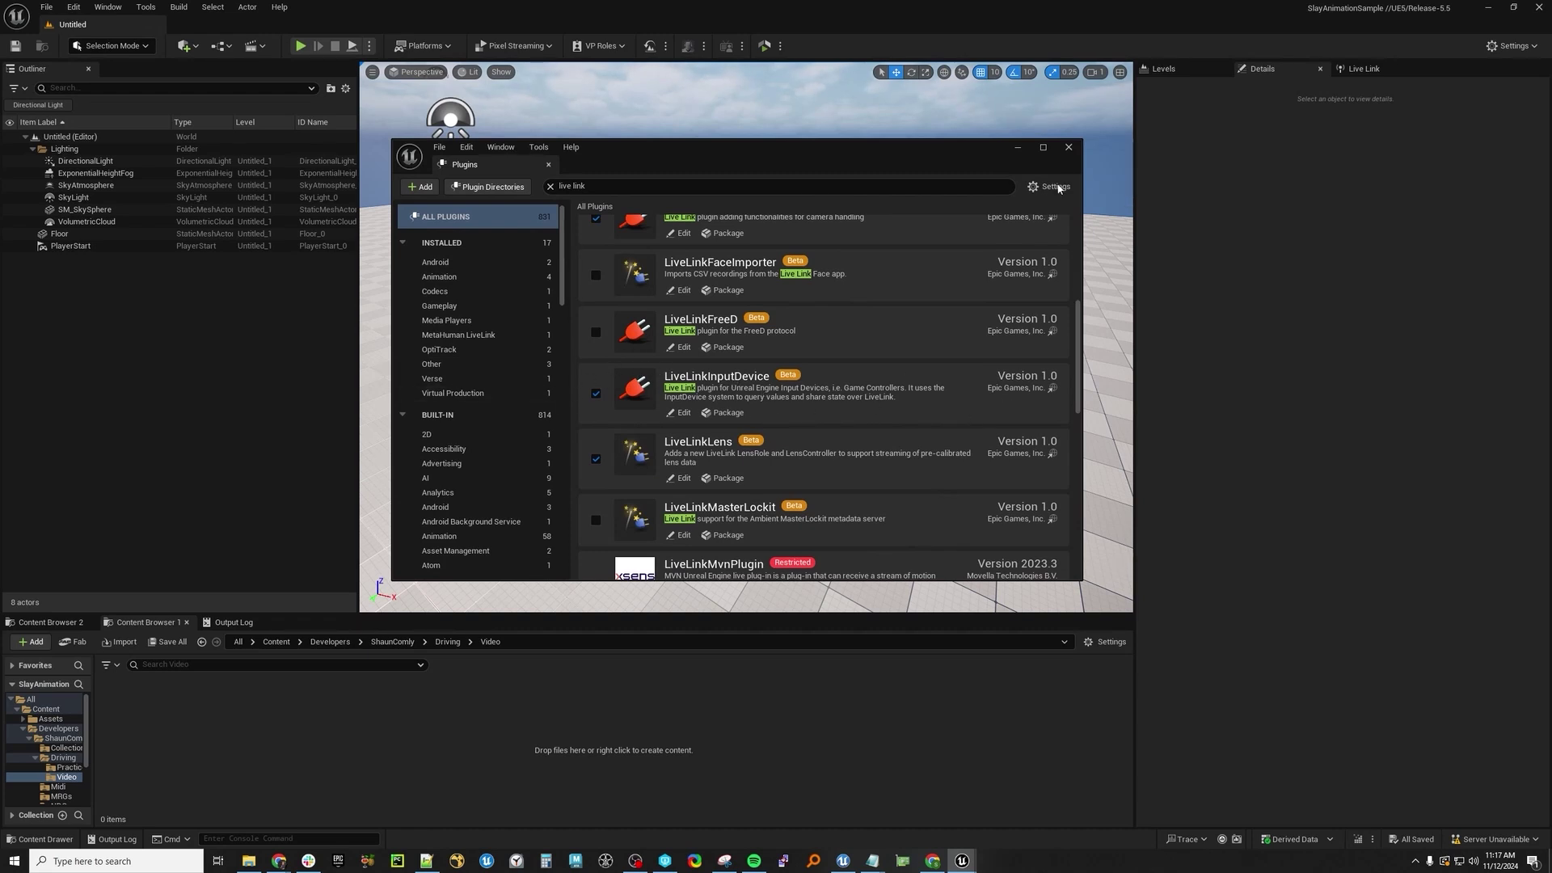
pyautogui.click(1069, 147)
# - Create an Actor Blueprint class named BP_XBOX_Drive in the Video folder
pyautogui.rightClick(189, 711)
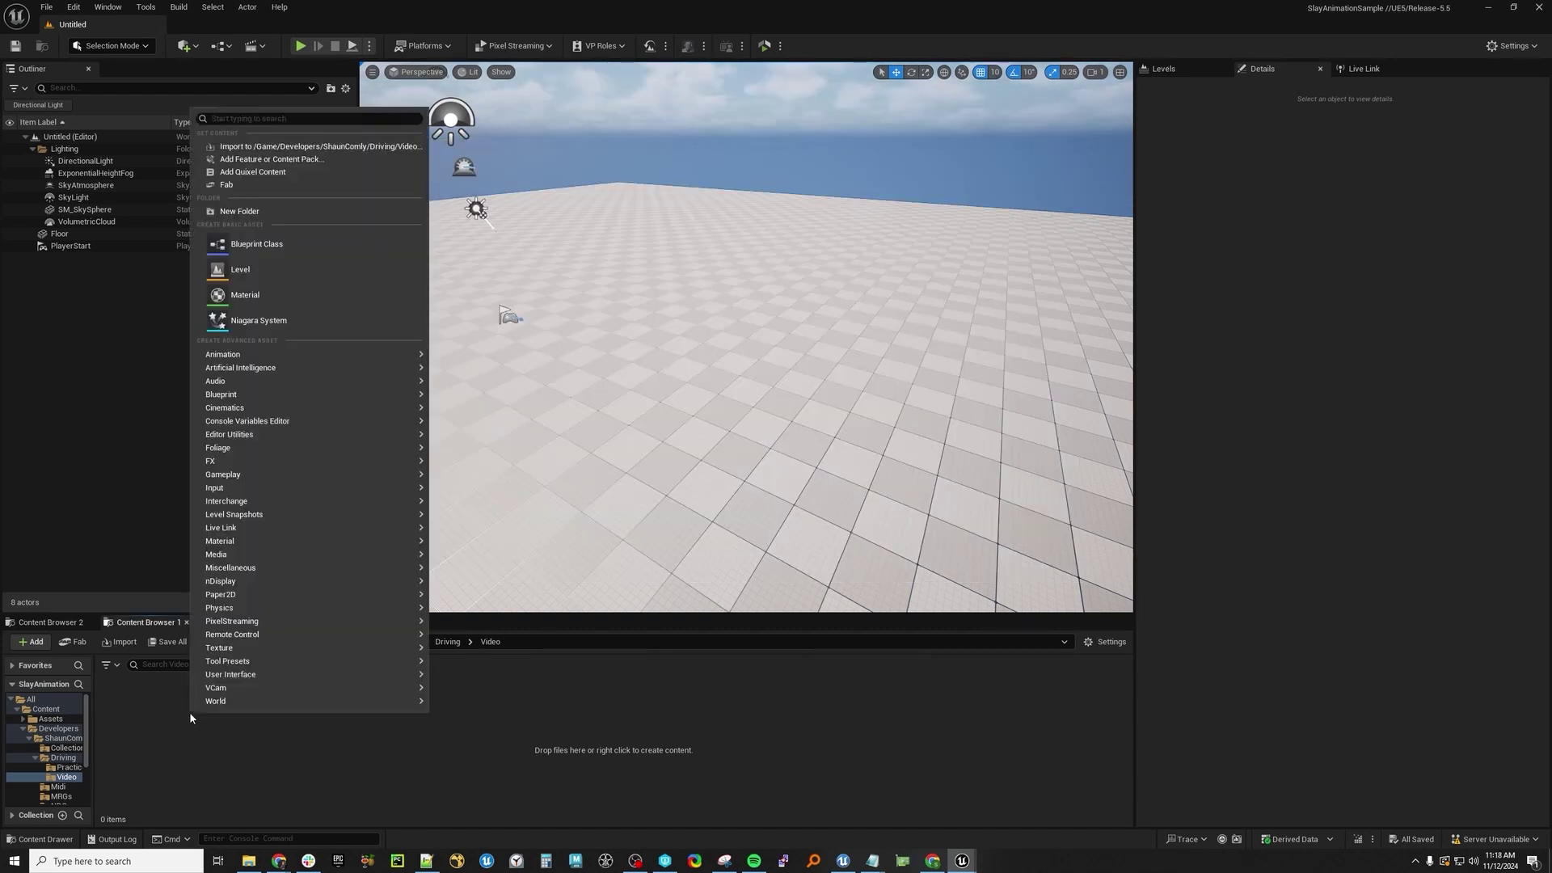
pyautogui.click(257, 273)
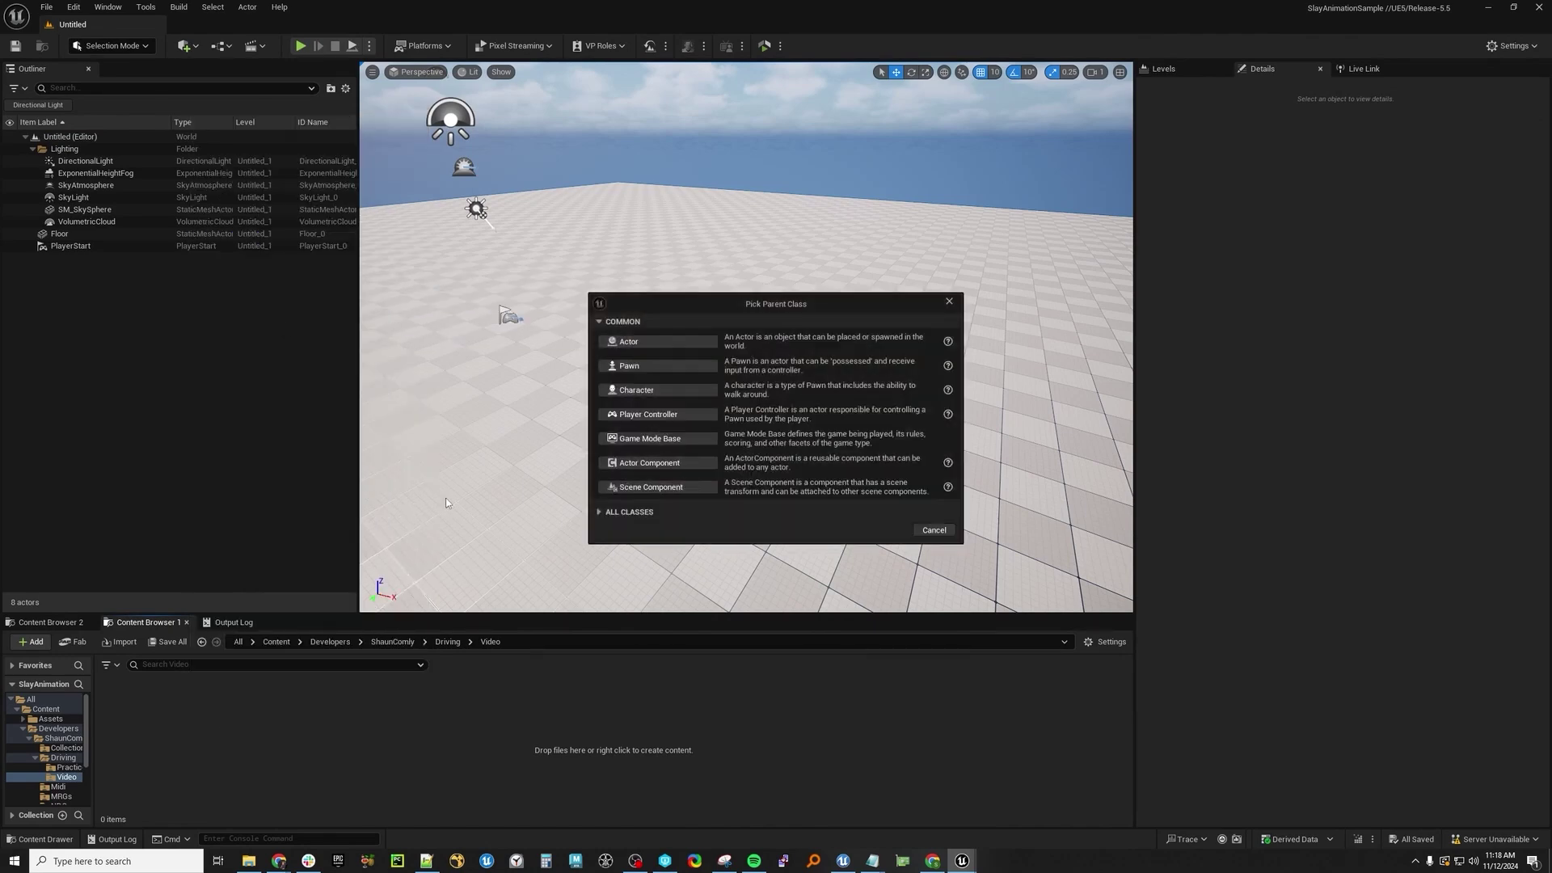
pyautogui.click(634, 340)
pyautogui.write('BP_XBOX_Drive')
pyautogui.press('Return')
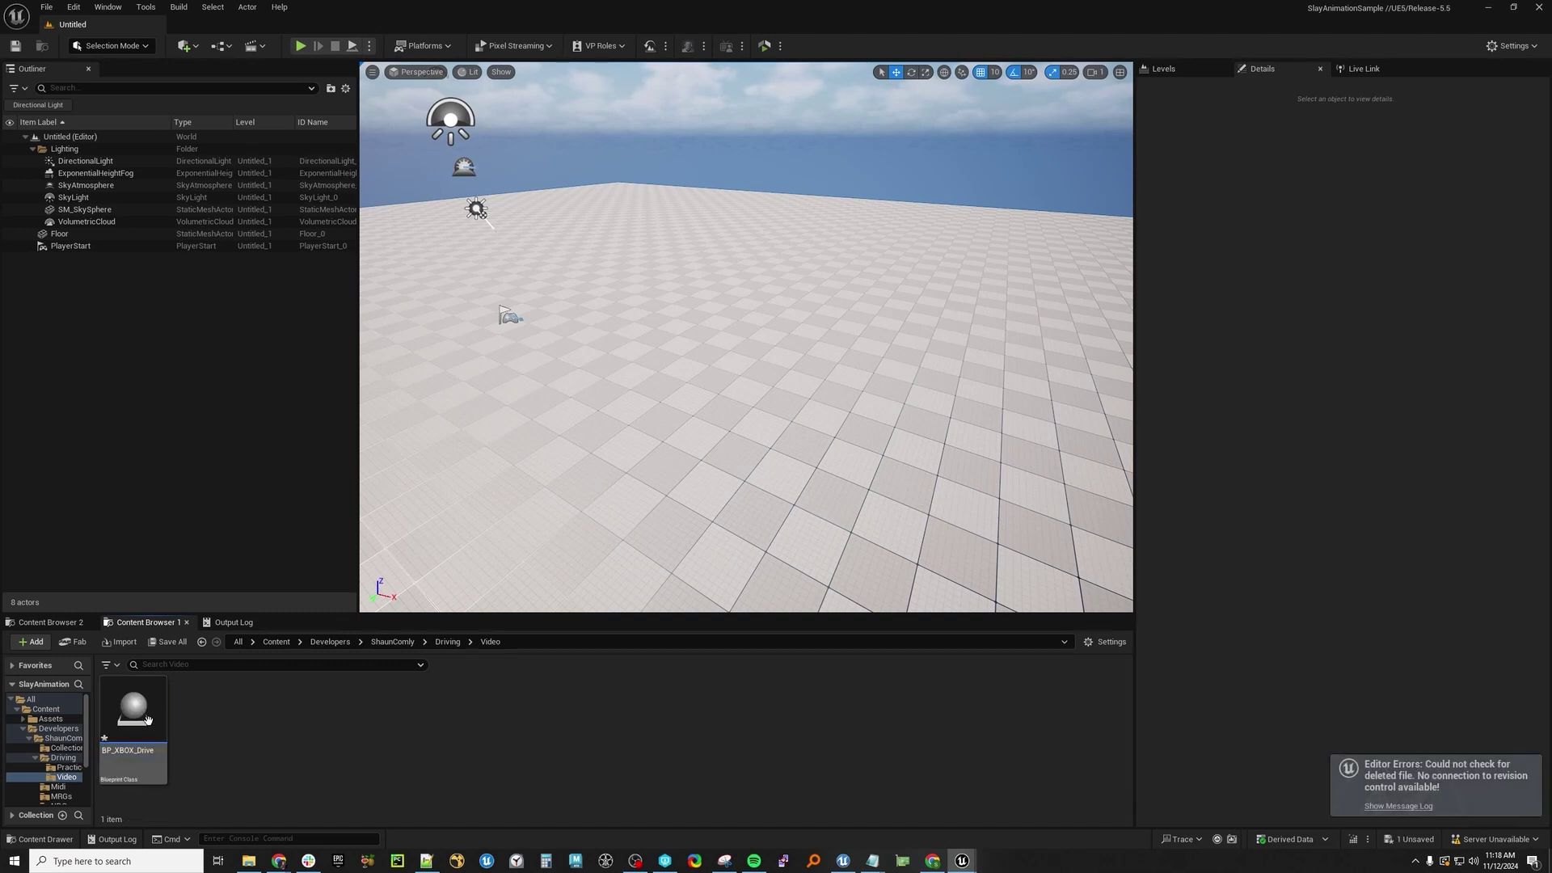
# - Open the BP_XBOX_Drive Blueprint and enlarge its editor window to fill the screen
pyautogui.click(147, 719)
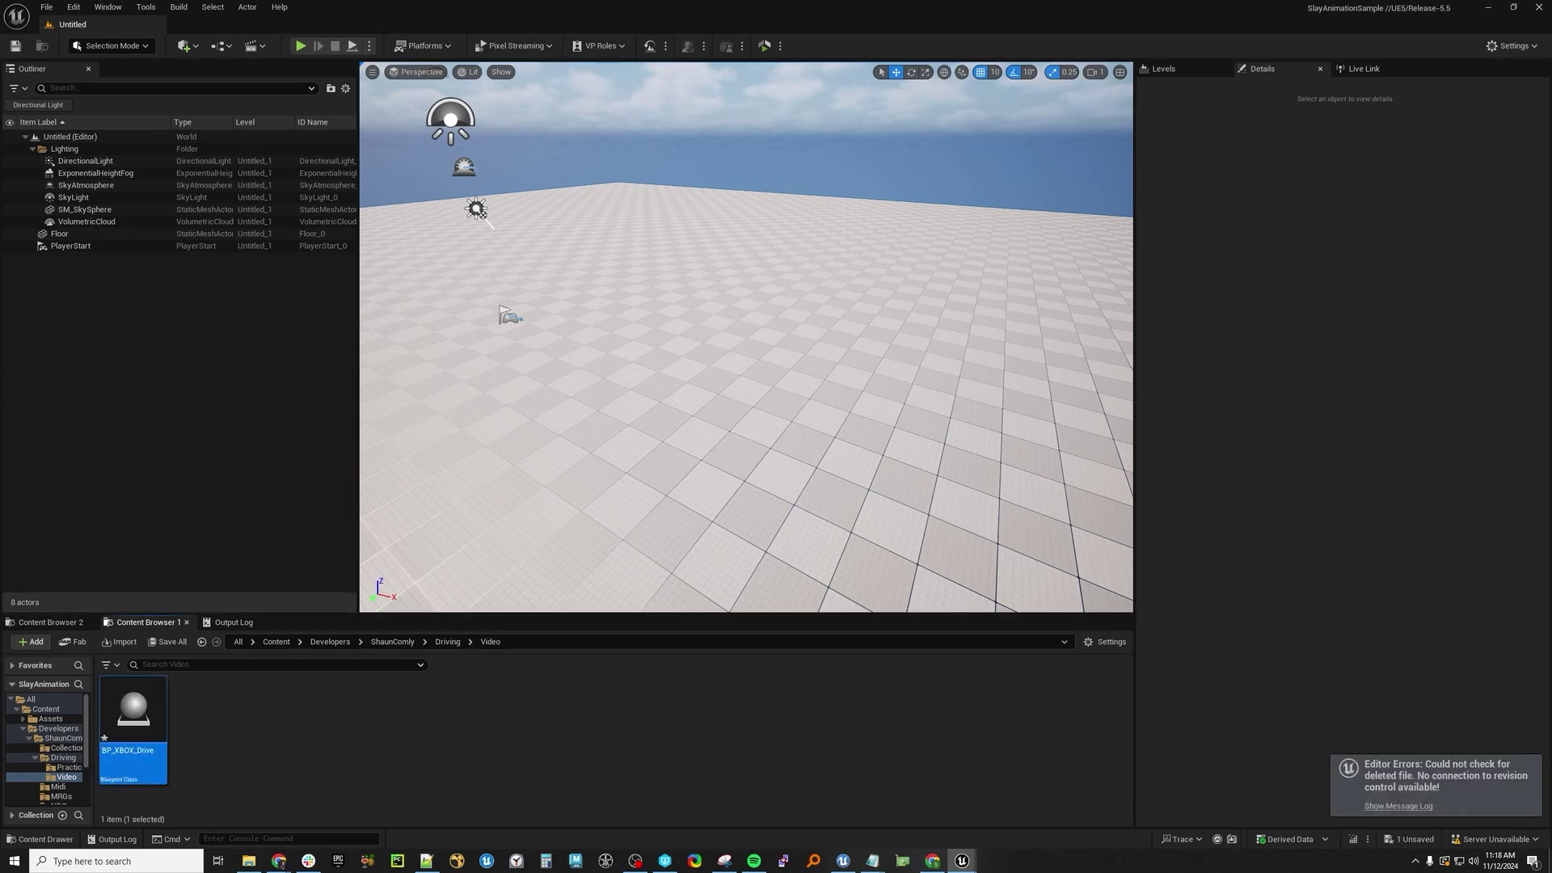
pyautogui.moveTo(0, 267); pyautogui.dragTo(440, 229)
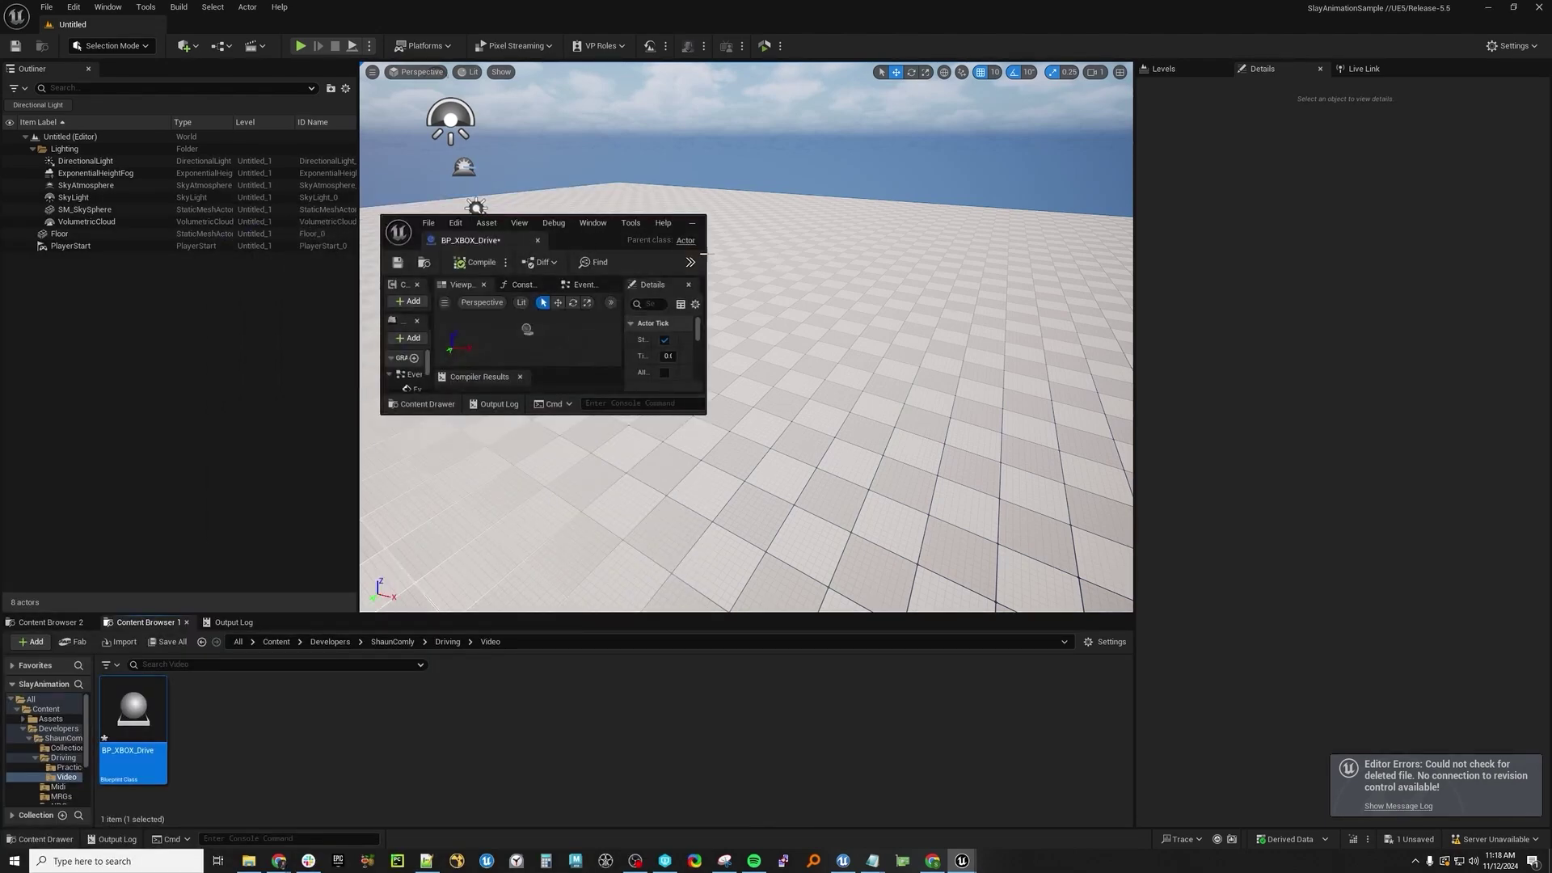
pyautogui.moveTo(705, 252); pyautogui.dragTo(737, 1)
# - Delete the three default event nodes from the Event Graph and close the compiler results
pyautogui.click(469, 69)
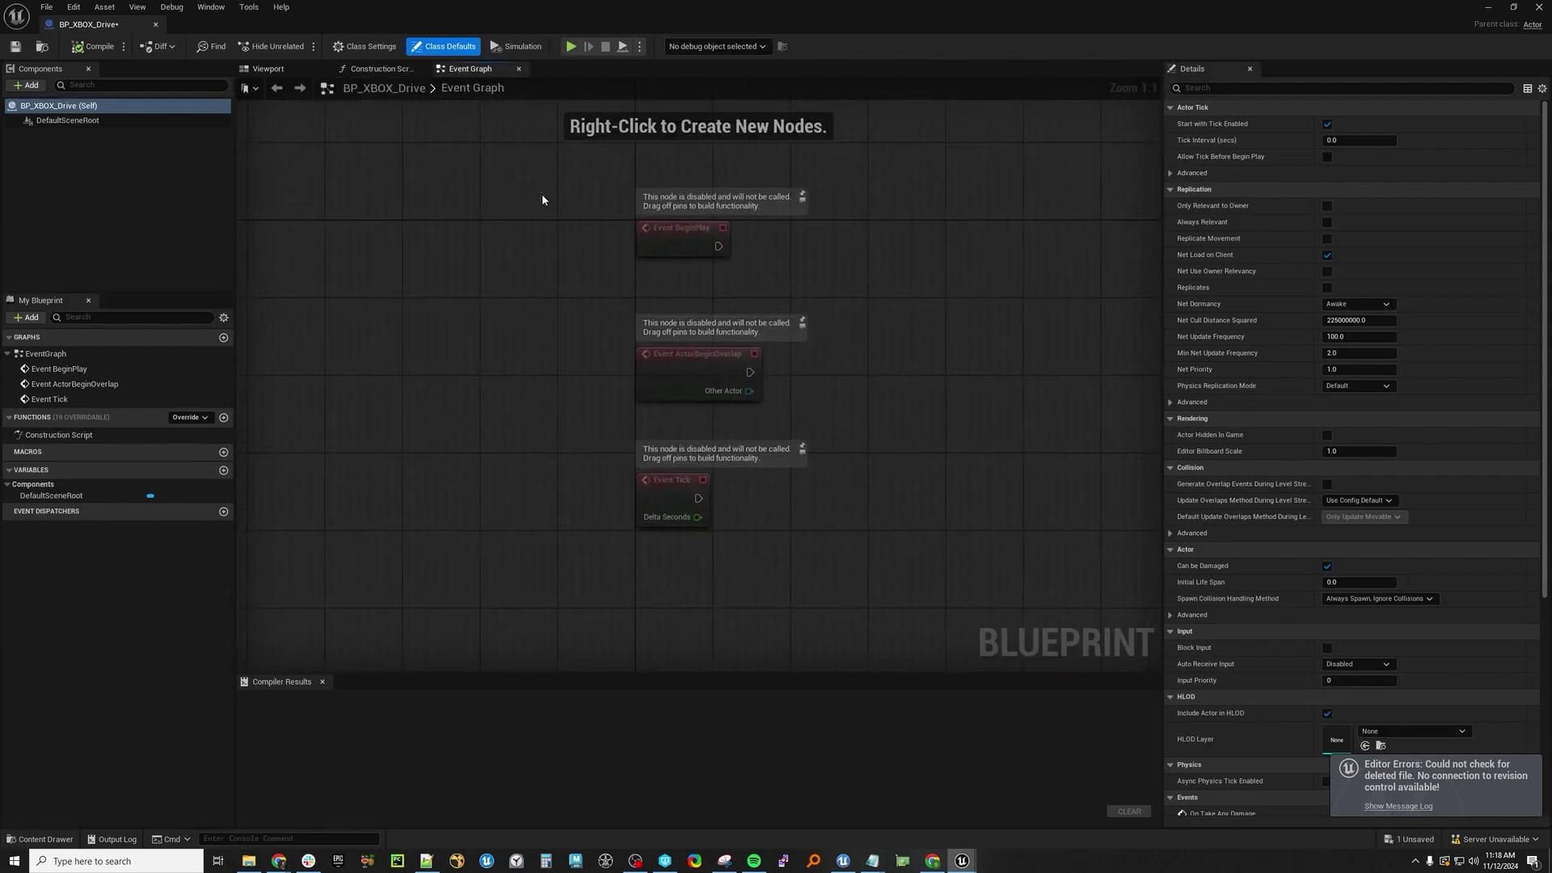
pyautogui.press('Delete')
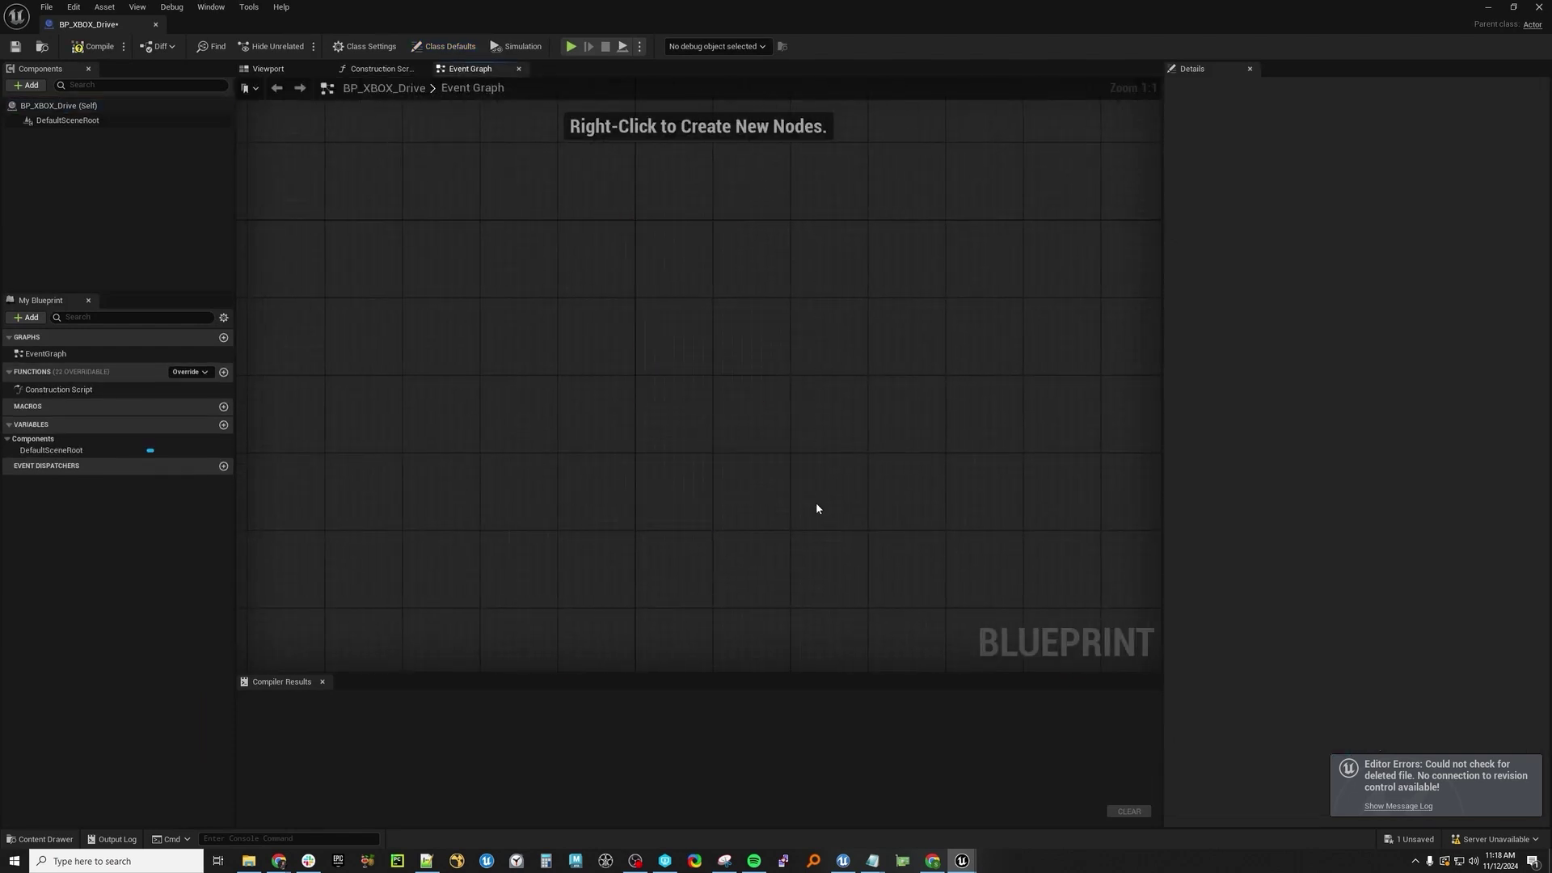
pyautogui.click(323, 681)
# - Add a Live Link Controller component to BP_XBOX_Drive, keeping its default name
pyautogui.click(32, 85)
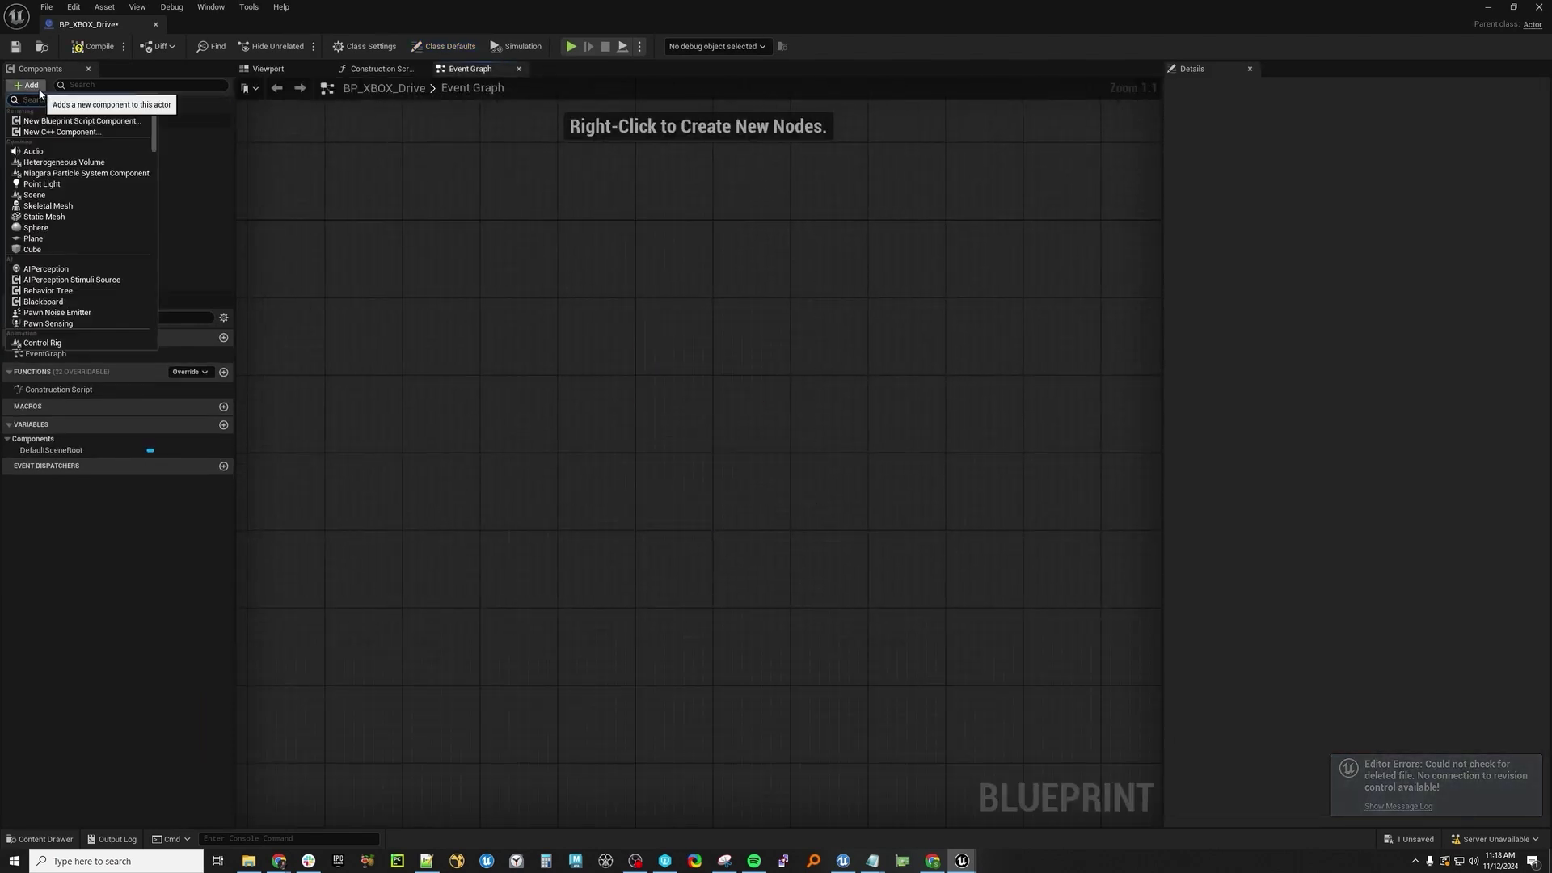
pyautogui.write('live')
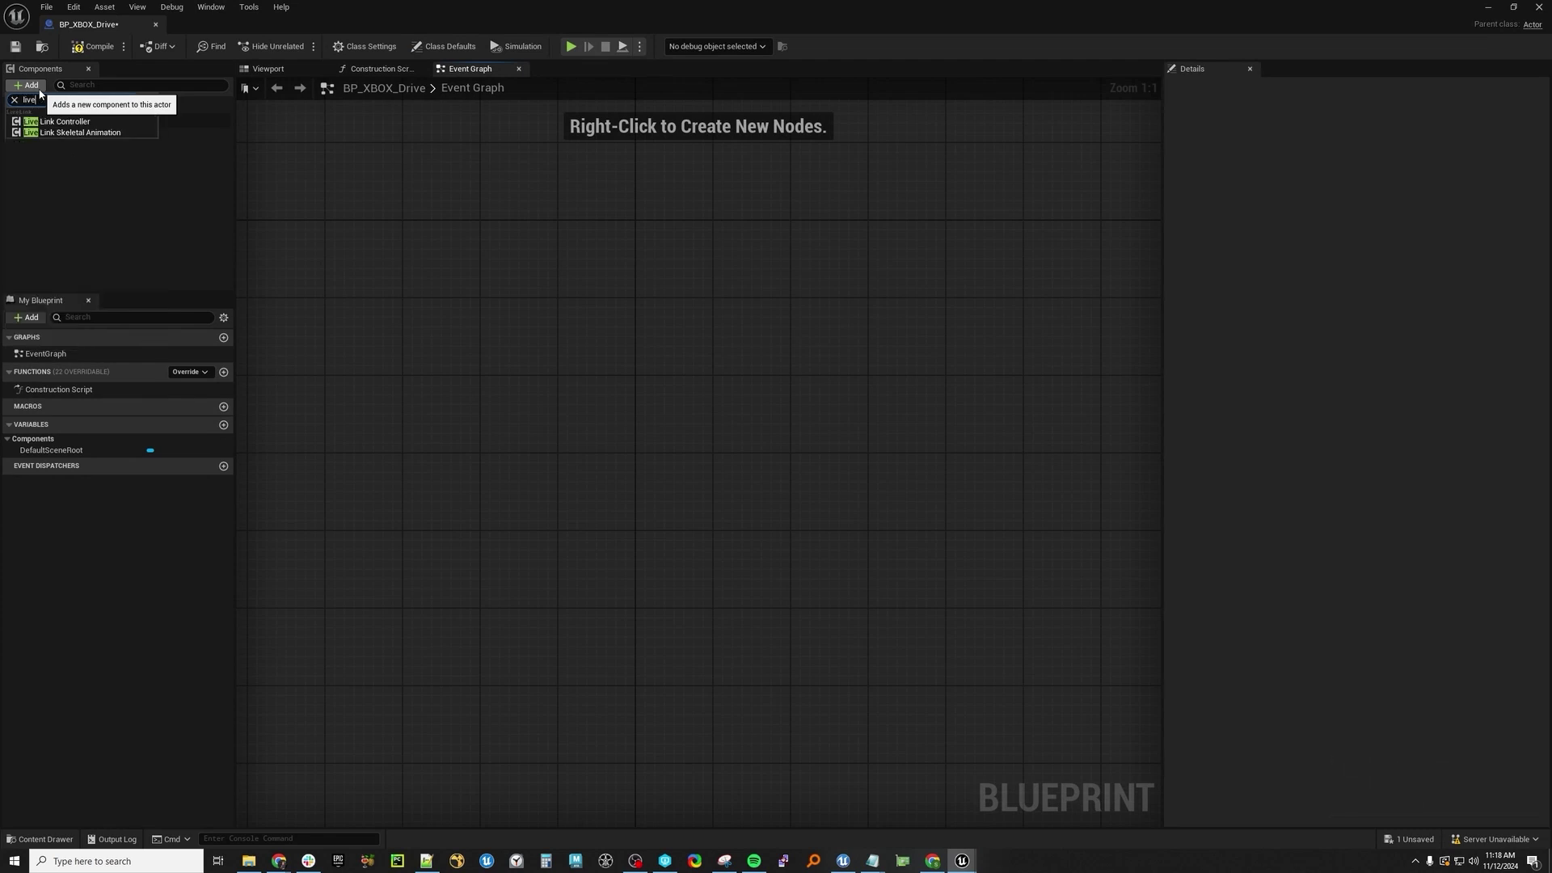
pyautogui.click(72, 121)
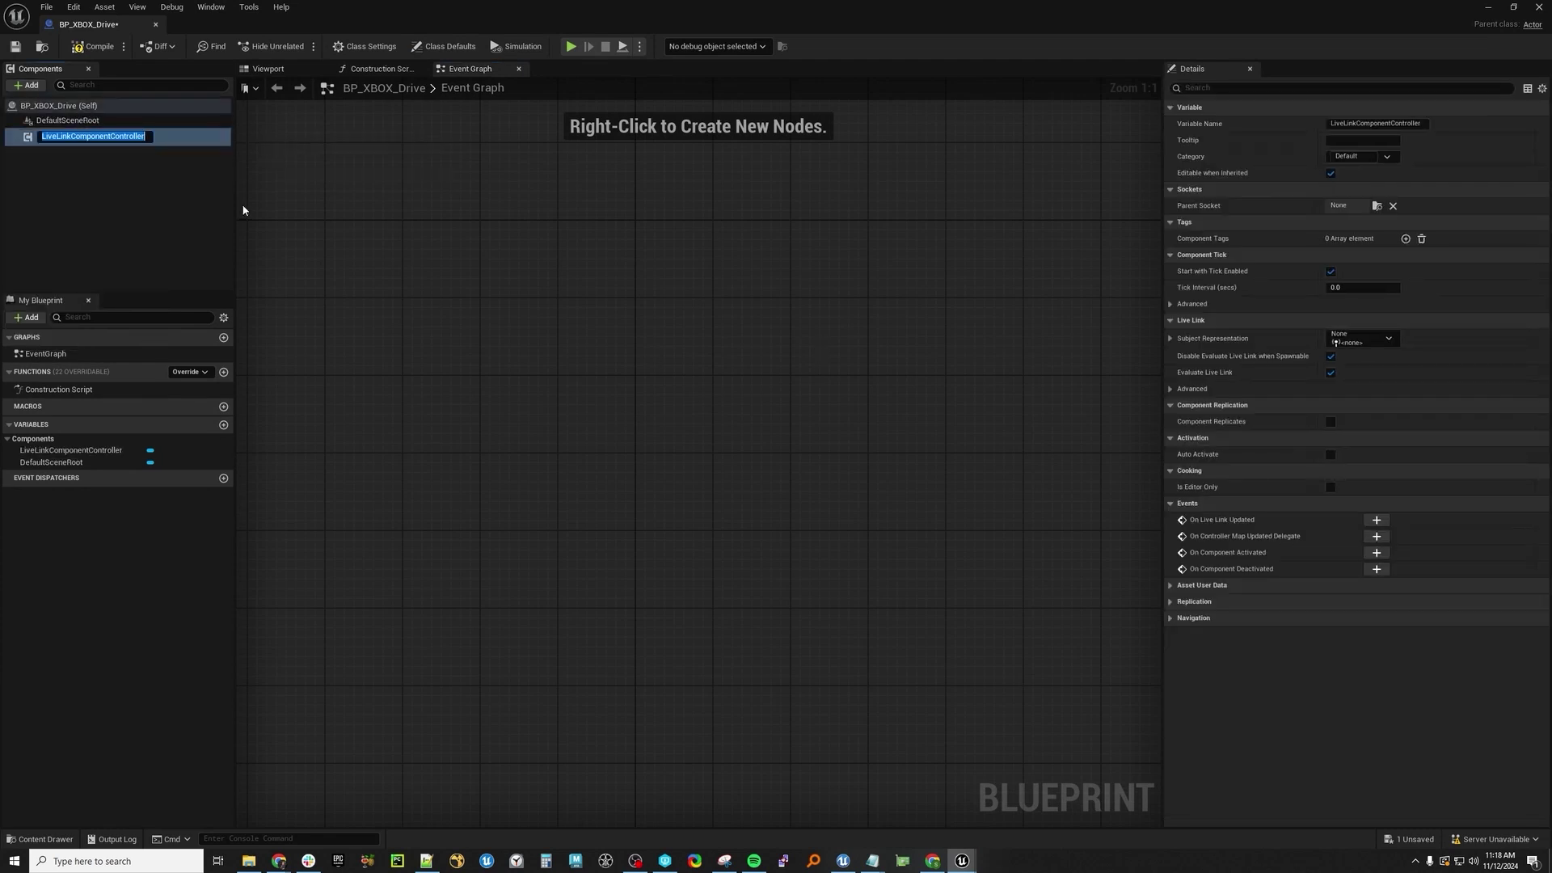
pyautogui.press('Return')
# - Add the OnLiveLinkUpdated event for the LiveLinkComponentController component
pyautogui.rightClick(112, 137)
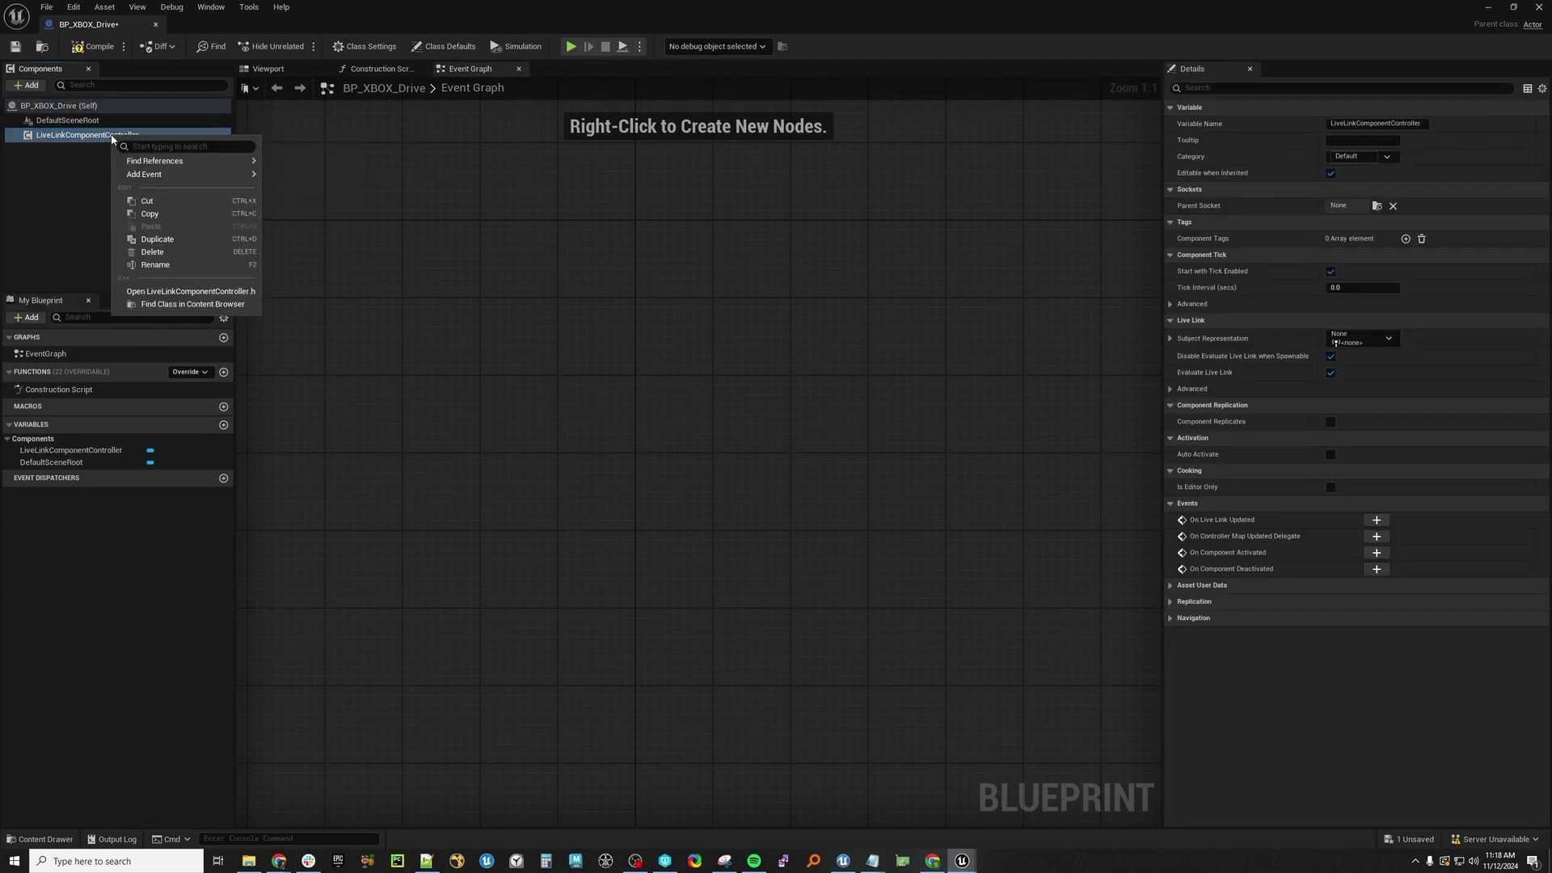
pyautogui.moveTo(186, 174)
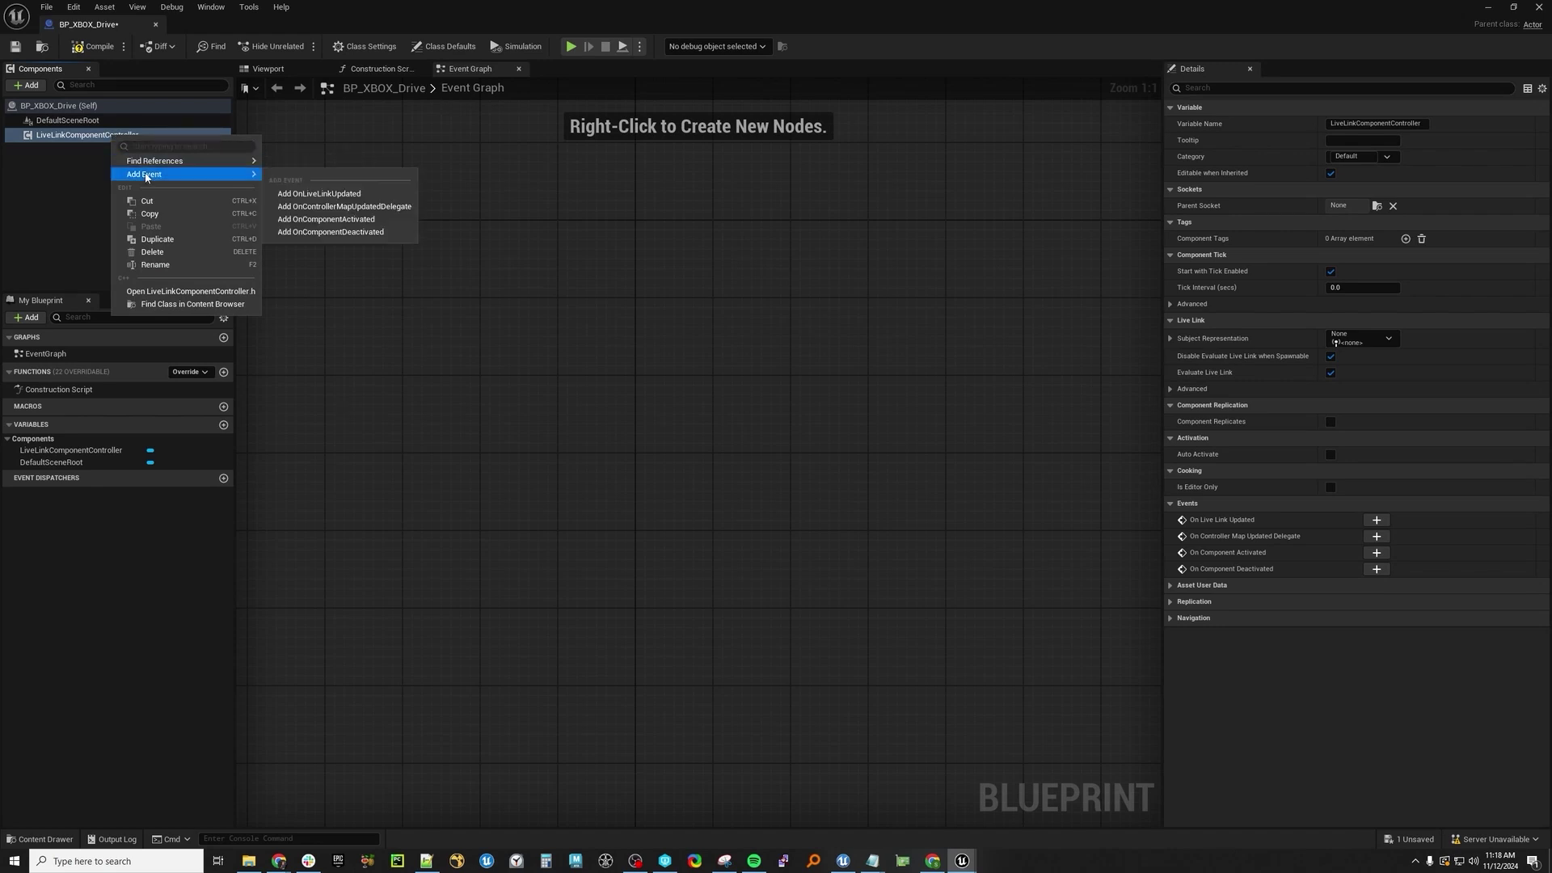
pyautogui.click(338, 198)
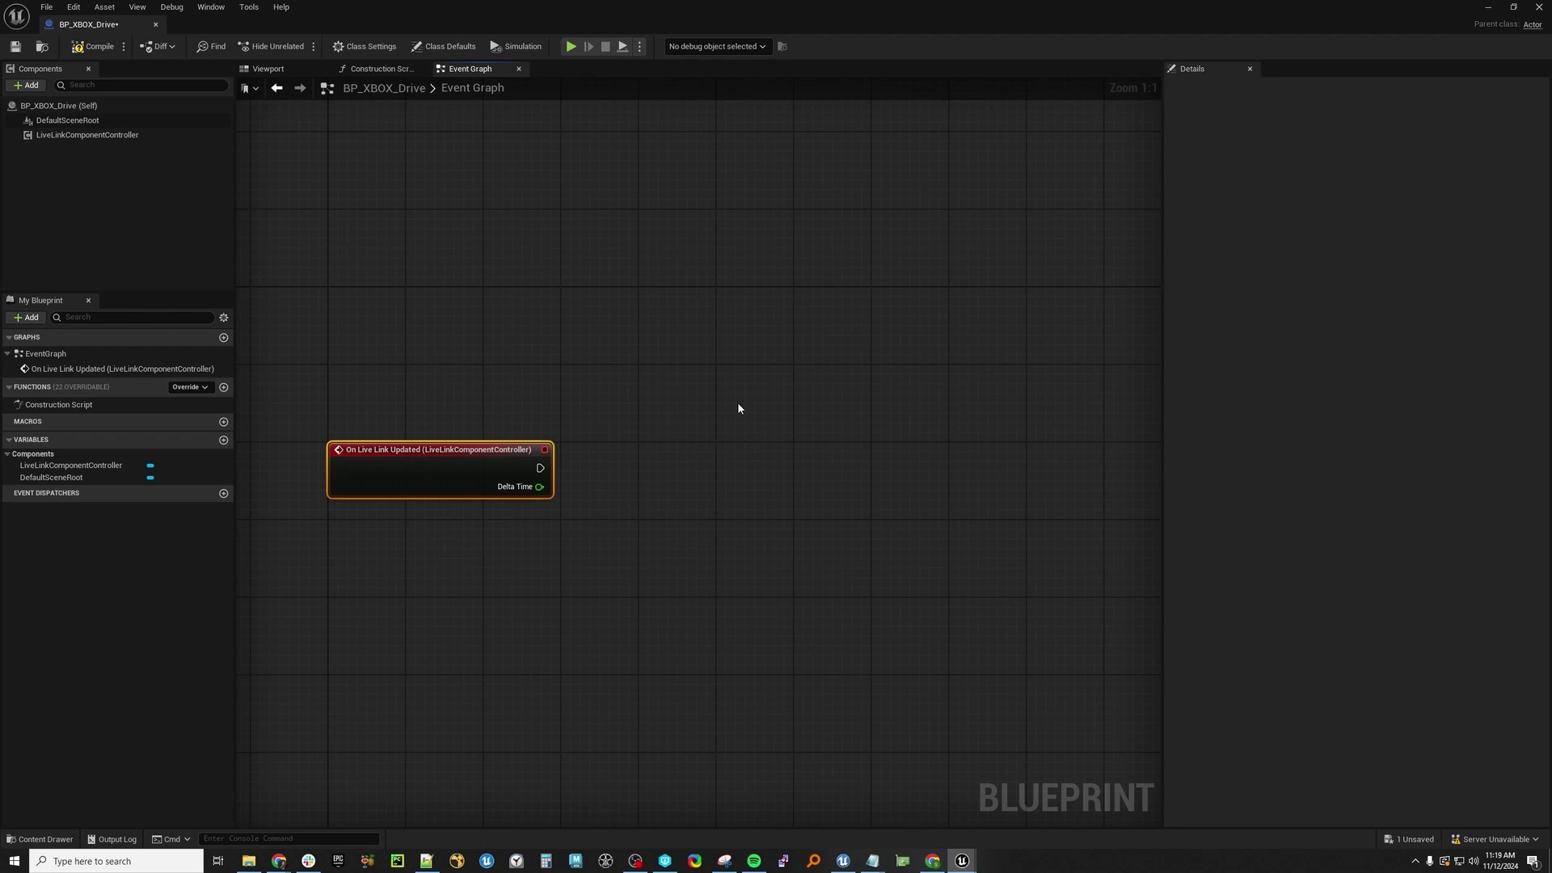
# - Add an Evaluate Live Link Frame node driven by the On Live Link Updated event and align it beside the event
pyautogui.moveTo(656, 428); pyautogui.dragTo(634, 282, button='right')
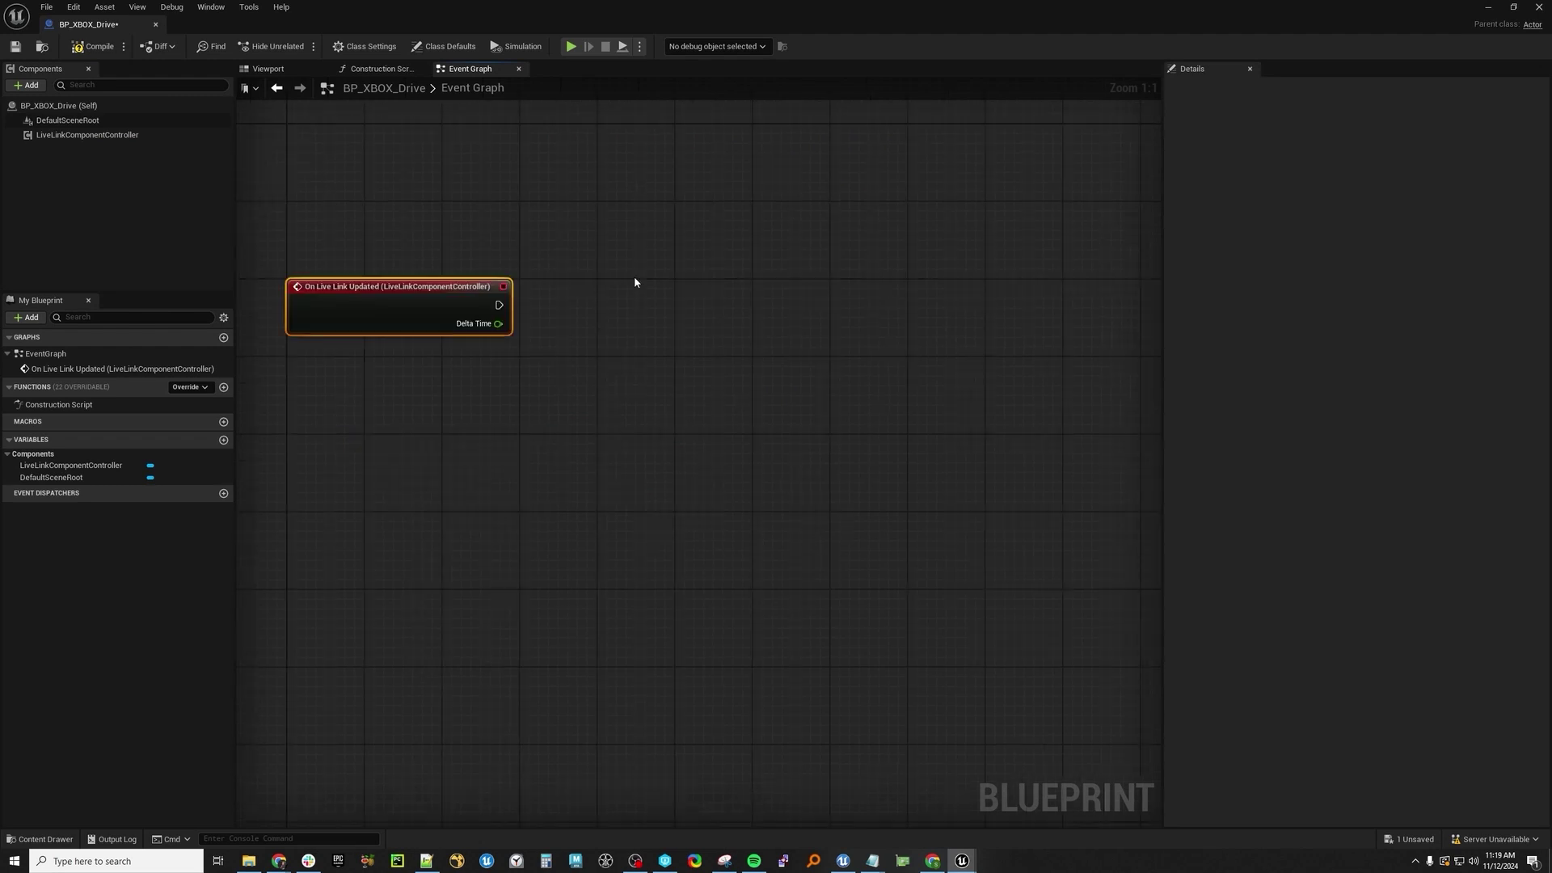
pyautogui.moveTo(630, 367); pyautogui.dragTo(617, 405, button='right')
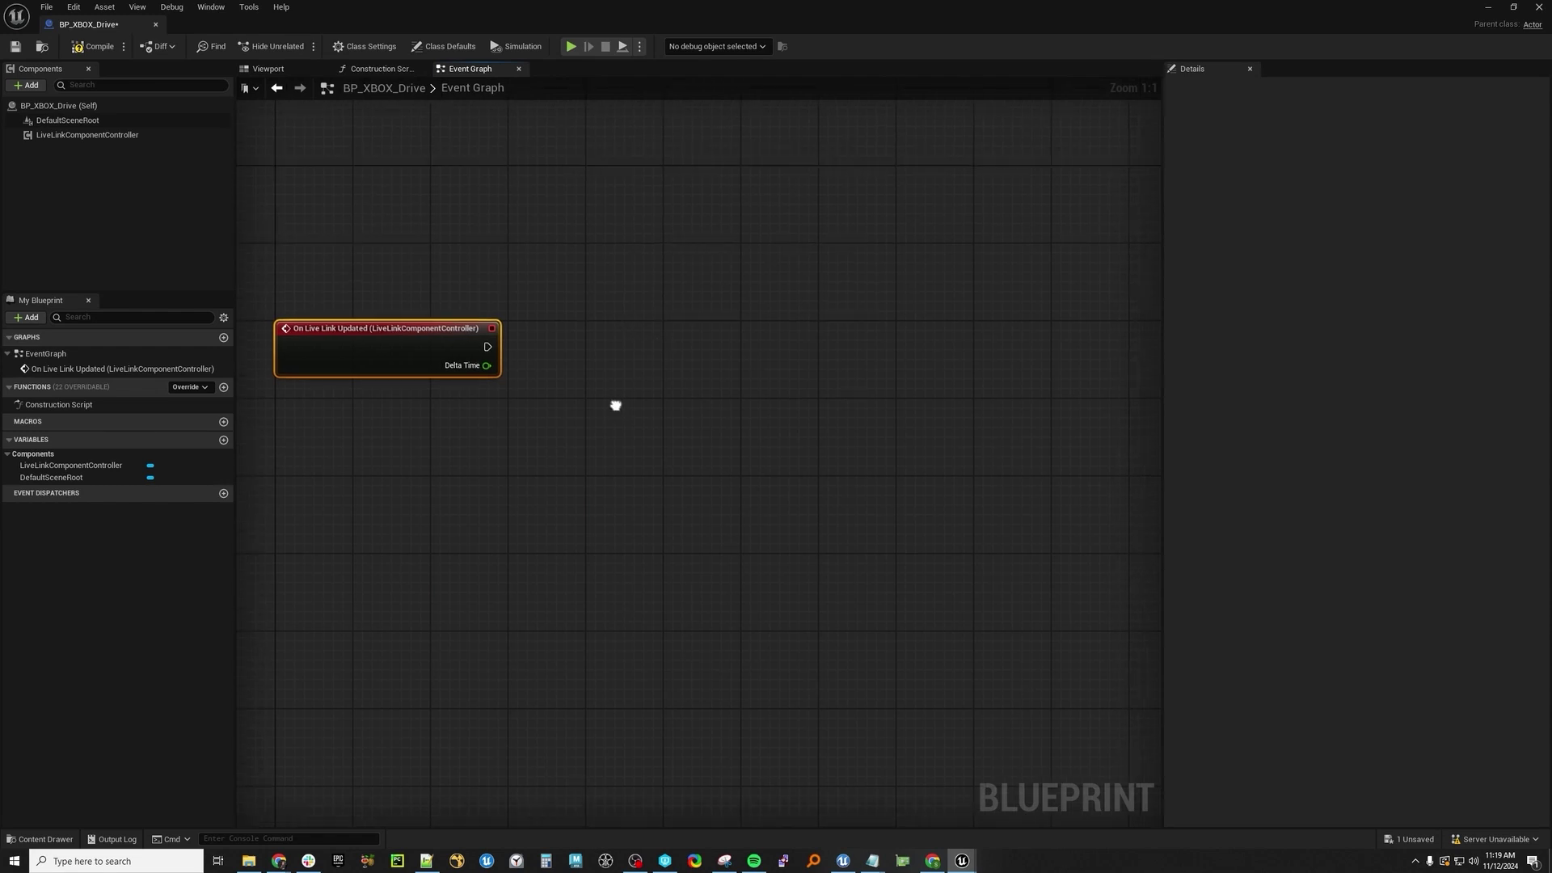
pyautogui.click(657, 343)
pyautogui.moveTo(485, 346); pyautogui.dragTo(687, 253)
pyautogui.write('evalu')
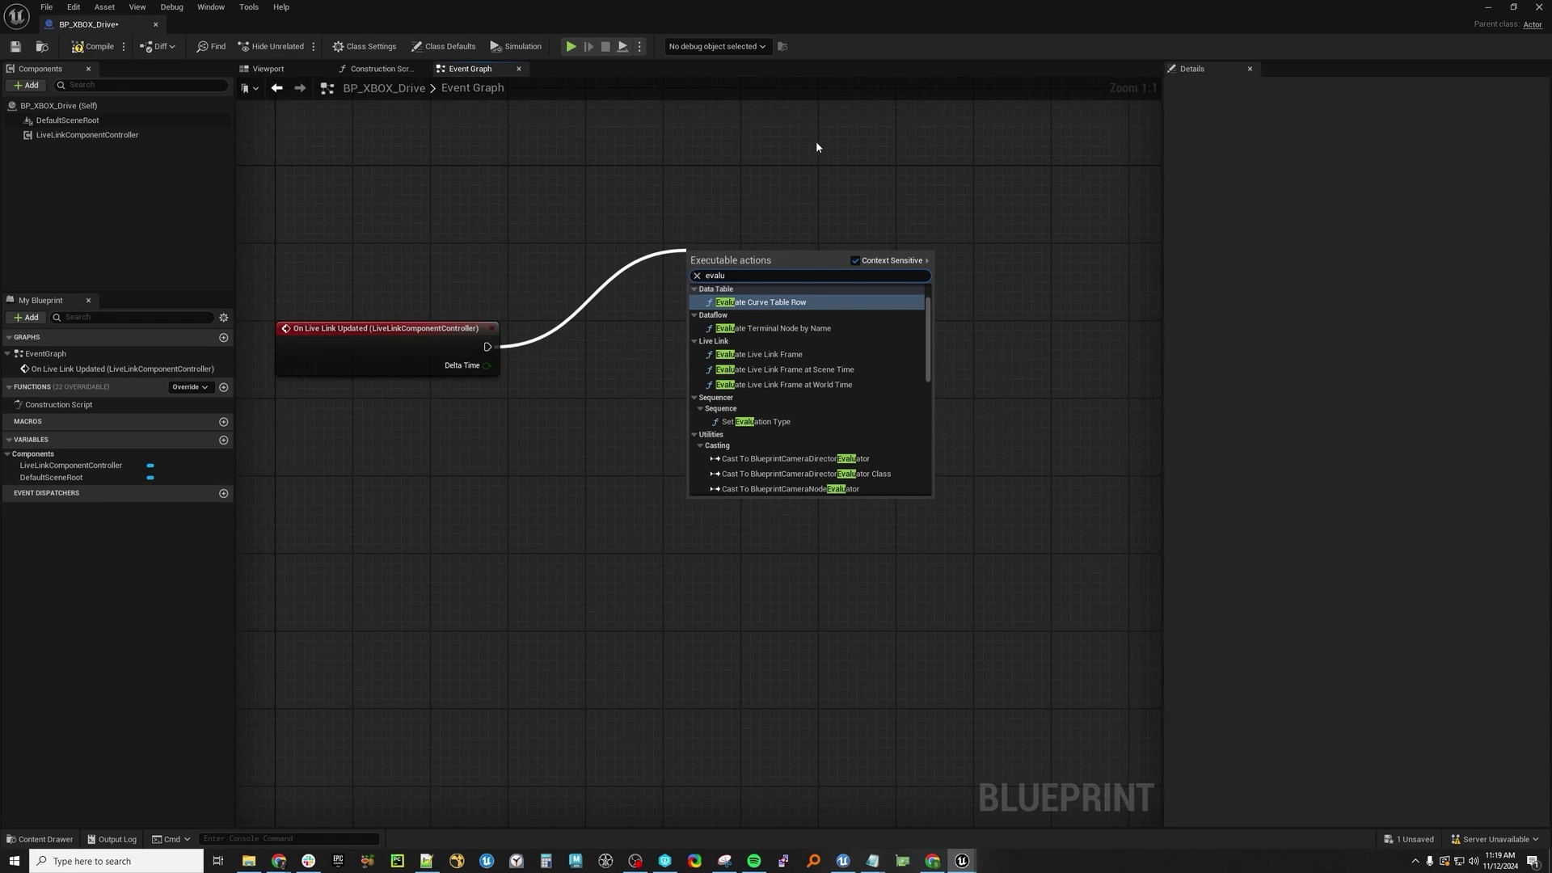
pyautogui.write('ate')
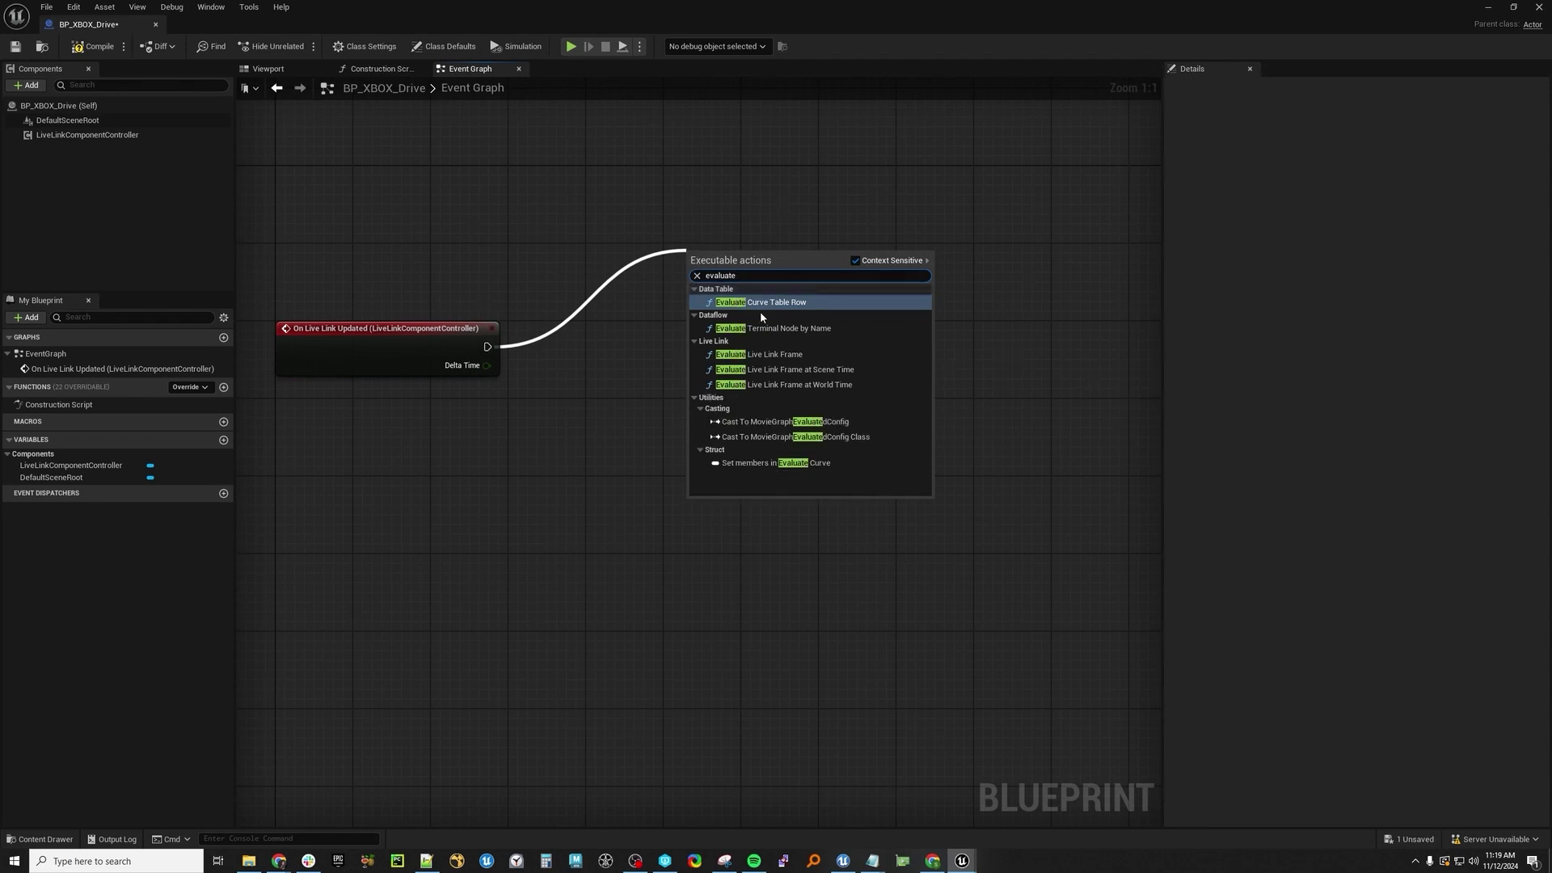
pyautogui.click(758, 355)
pyautogui.moveTo(780, 255); pyautogui.dragTo(672, 332)
# - Set the role of the Evaluate Live Link Frame node to Input Device Role
pyautogui.moveTo(447, 519); pyautogui.dragTo(520, 474, button='right')
pyautogui.click(697, 415)
pyautogui.click(715, 356)
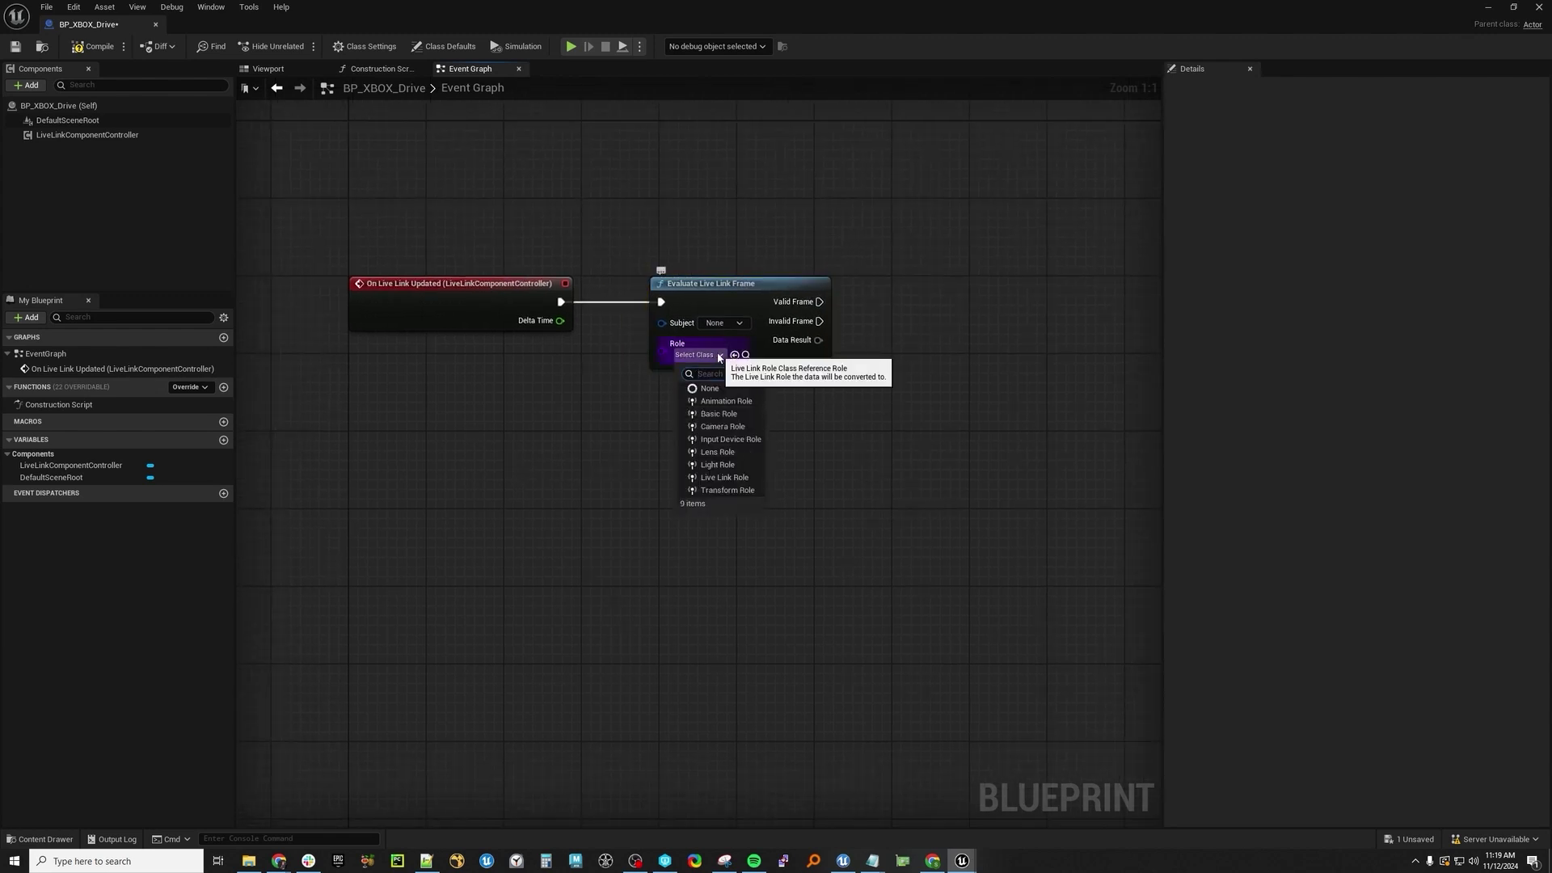
pyautogui.click(749, 440)
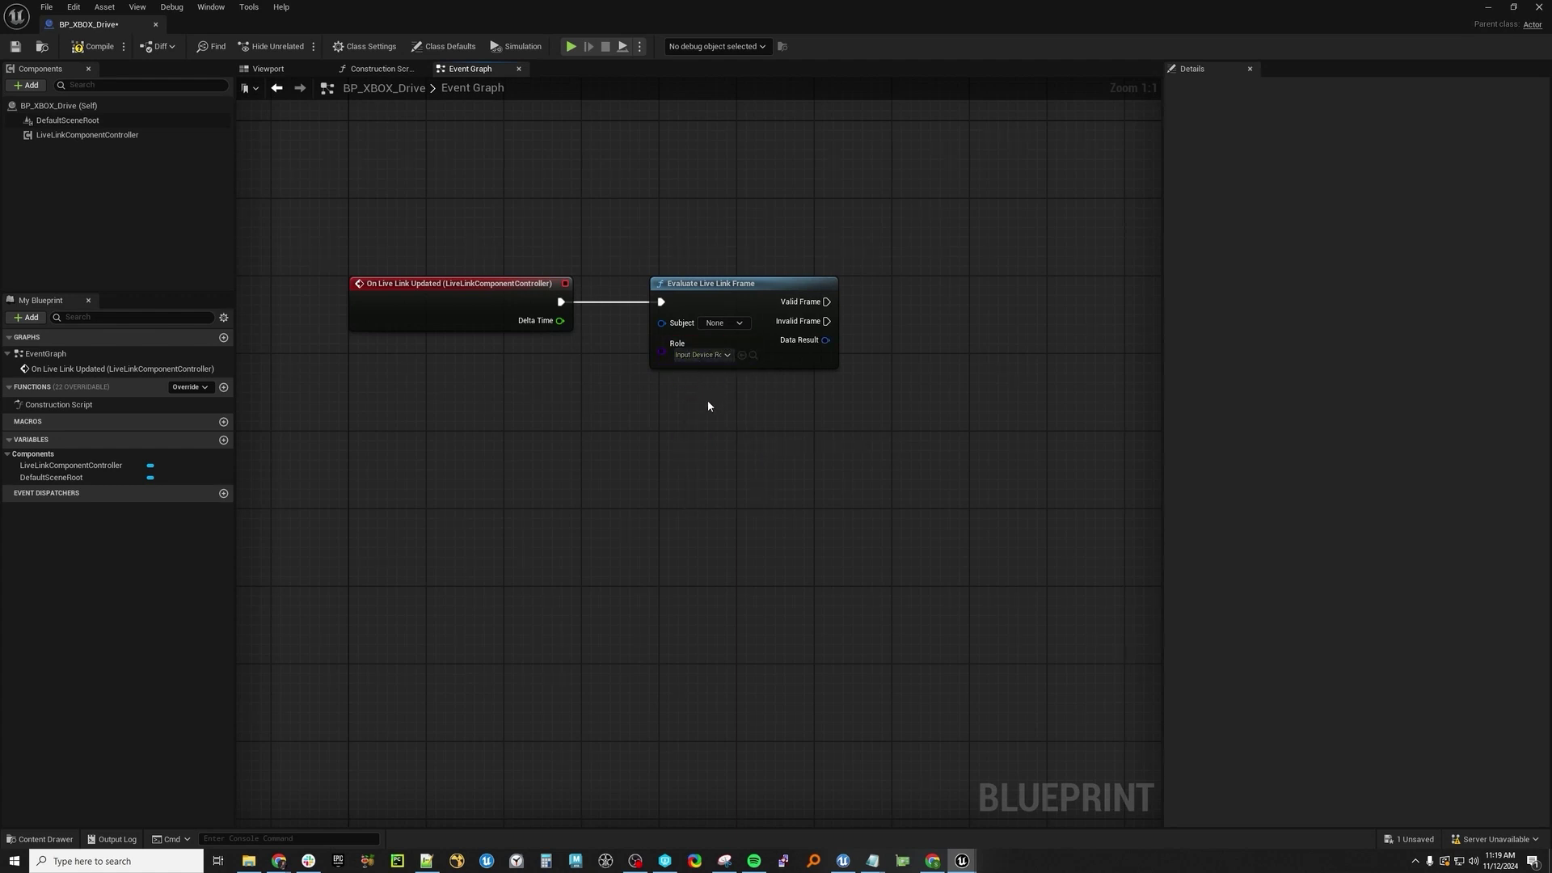
# - Promote the Evaluate Live Link Frame node's Subject input to a variable placed below the event, and make the variable instance editable
pyautogui.rightClick(662, 323)
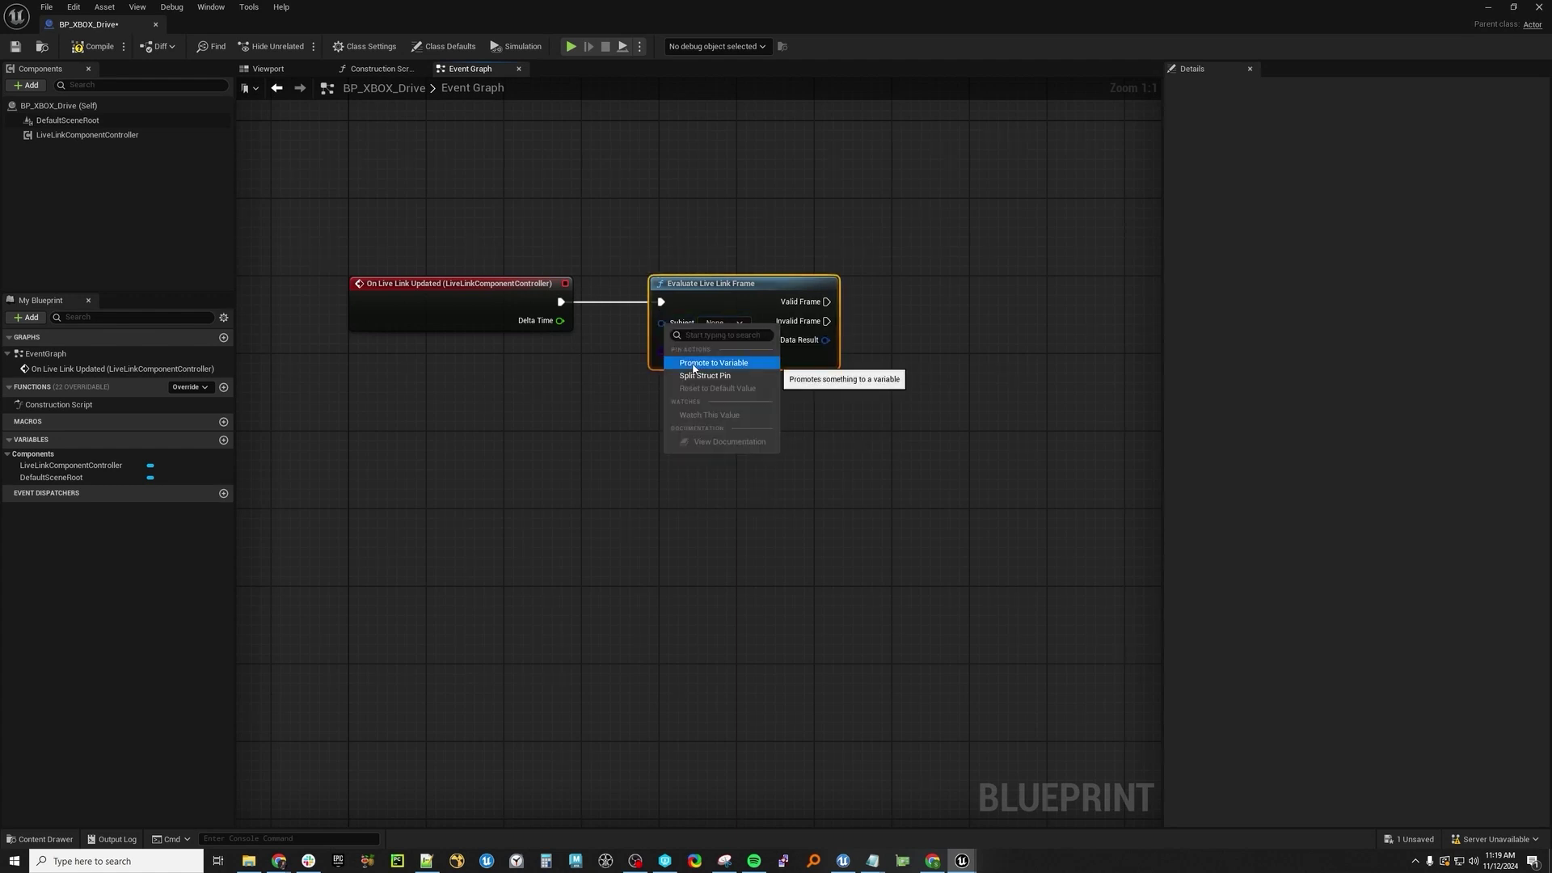
pyautogui.click(692, 364)
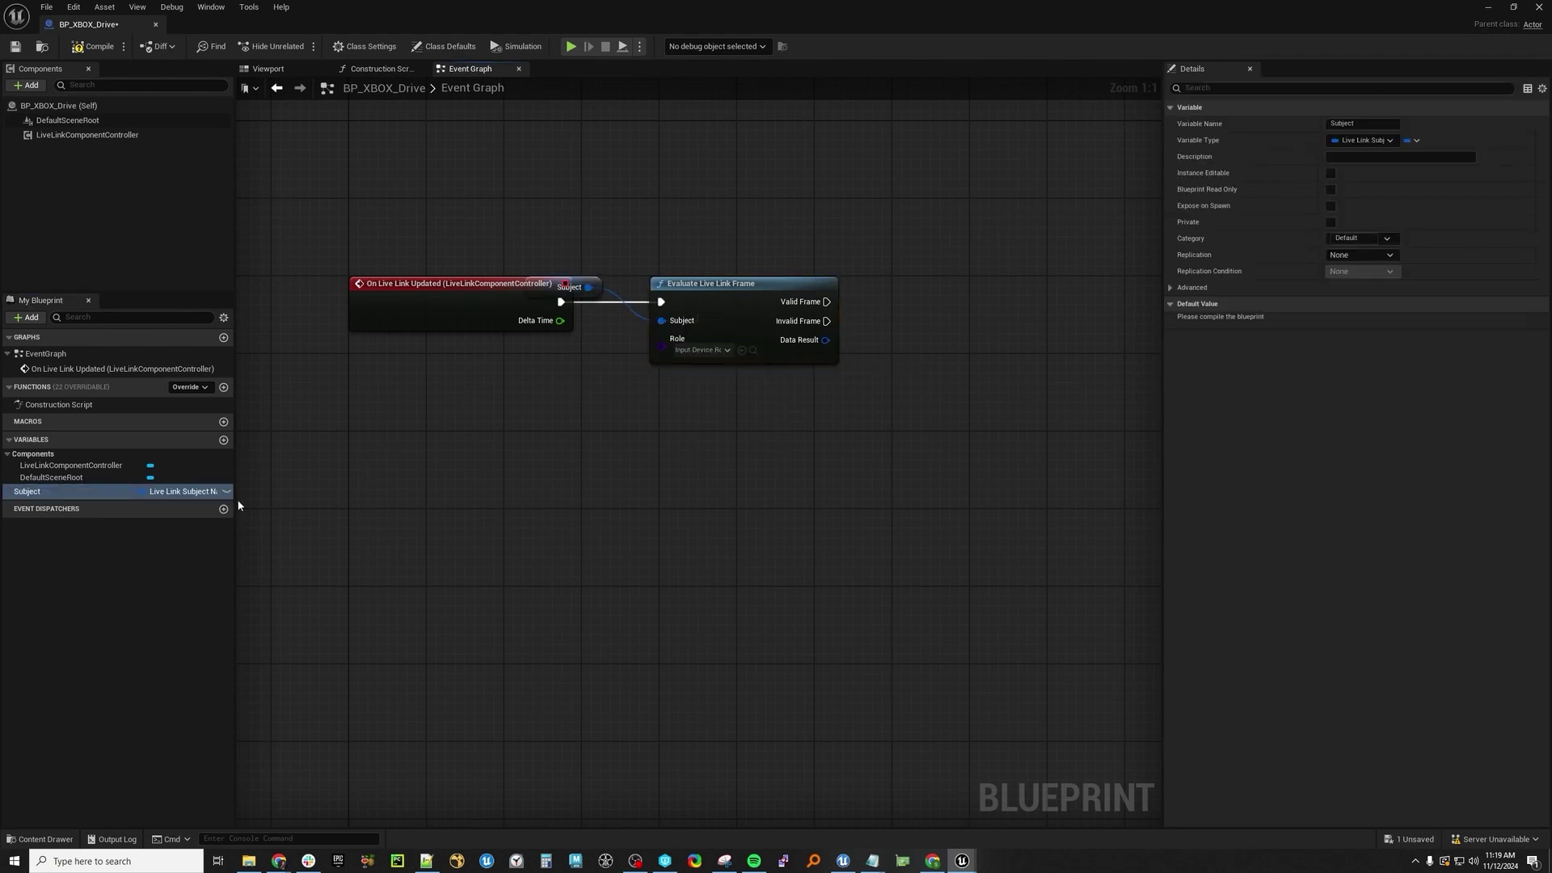
pyautogui.moveTo(598, 283); pyautogui.dragTo(540, 369)
pyautogui.click(320, 466)
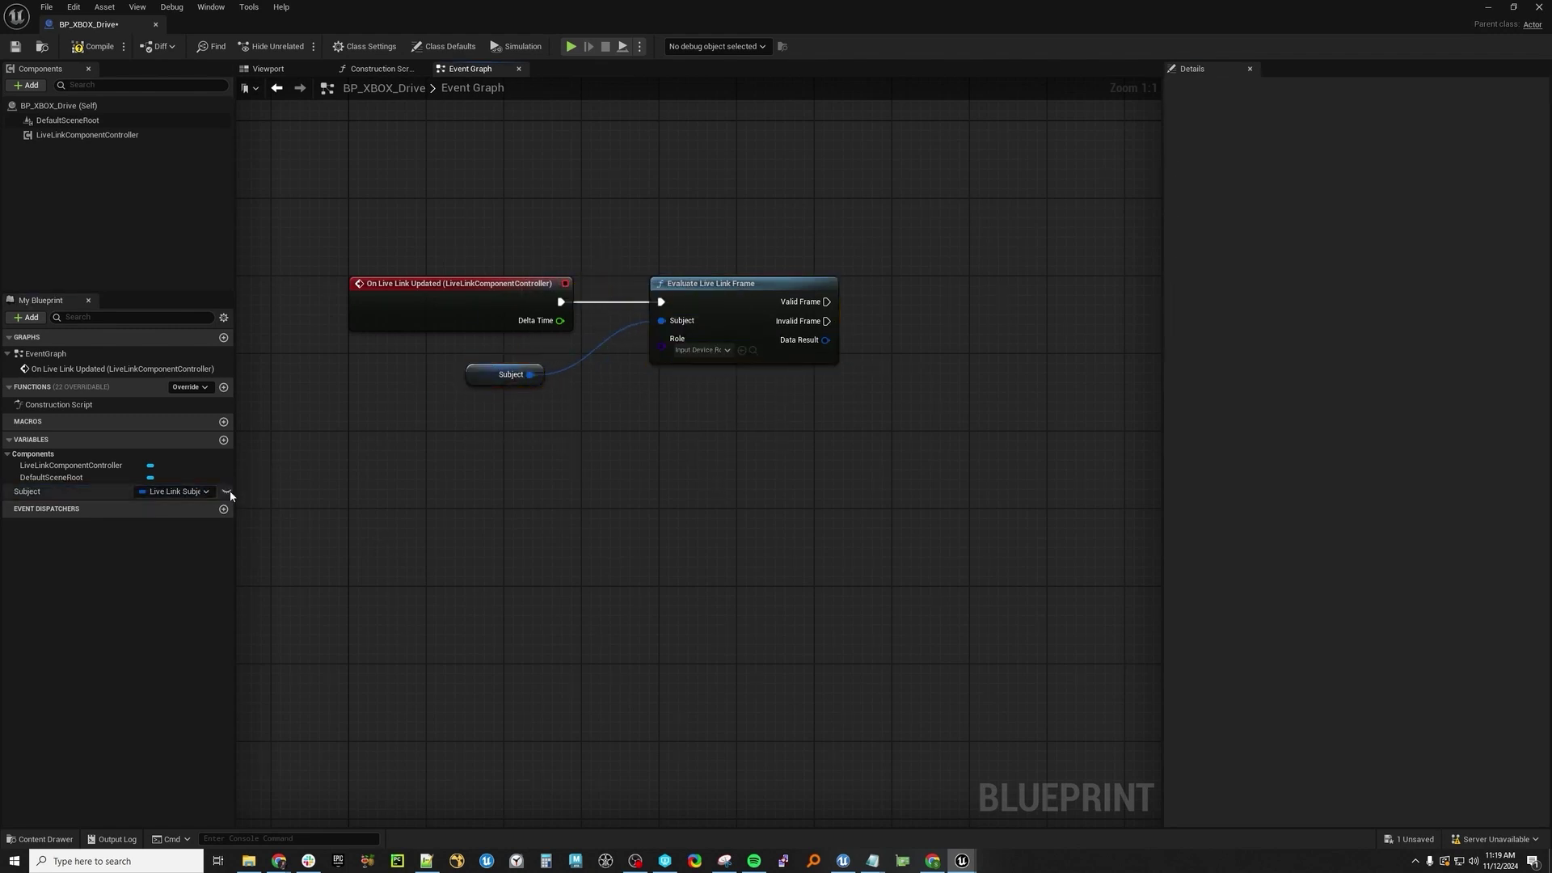
pyautogui.moveTo(489, 464); pyautogui.dragTo(520, 475, button='right')
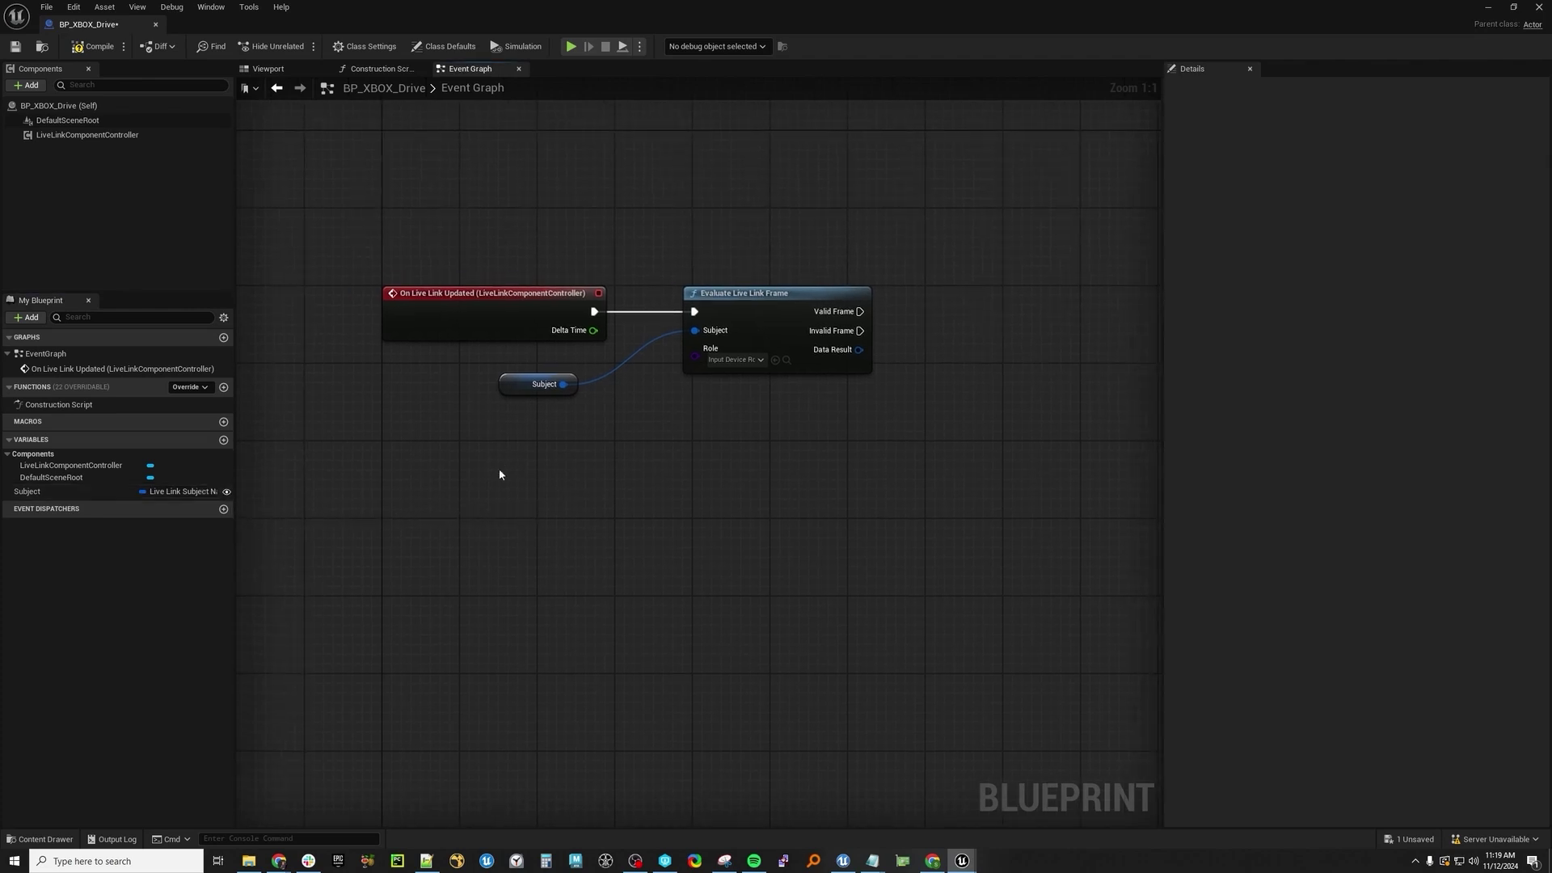
# - Split the Evaluate Live Link Frame node's Data Result struct pin, and split its Frame Data pin into individual gamepad outputs
pyautogui.moveTo(825, 199); pyautogui.dragTo(620, 221, button='right')
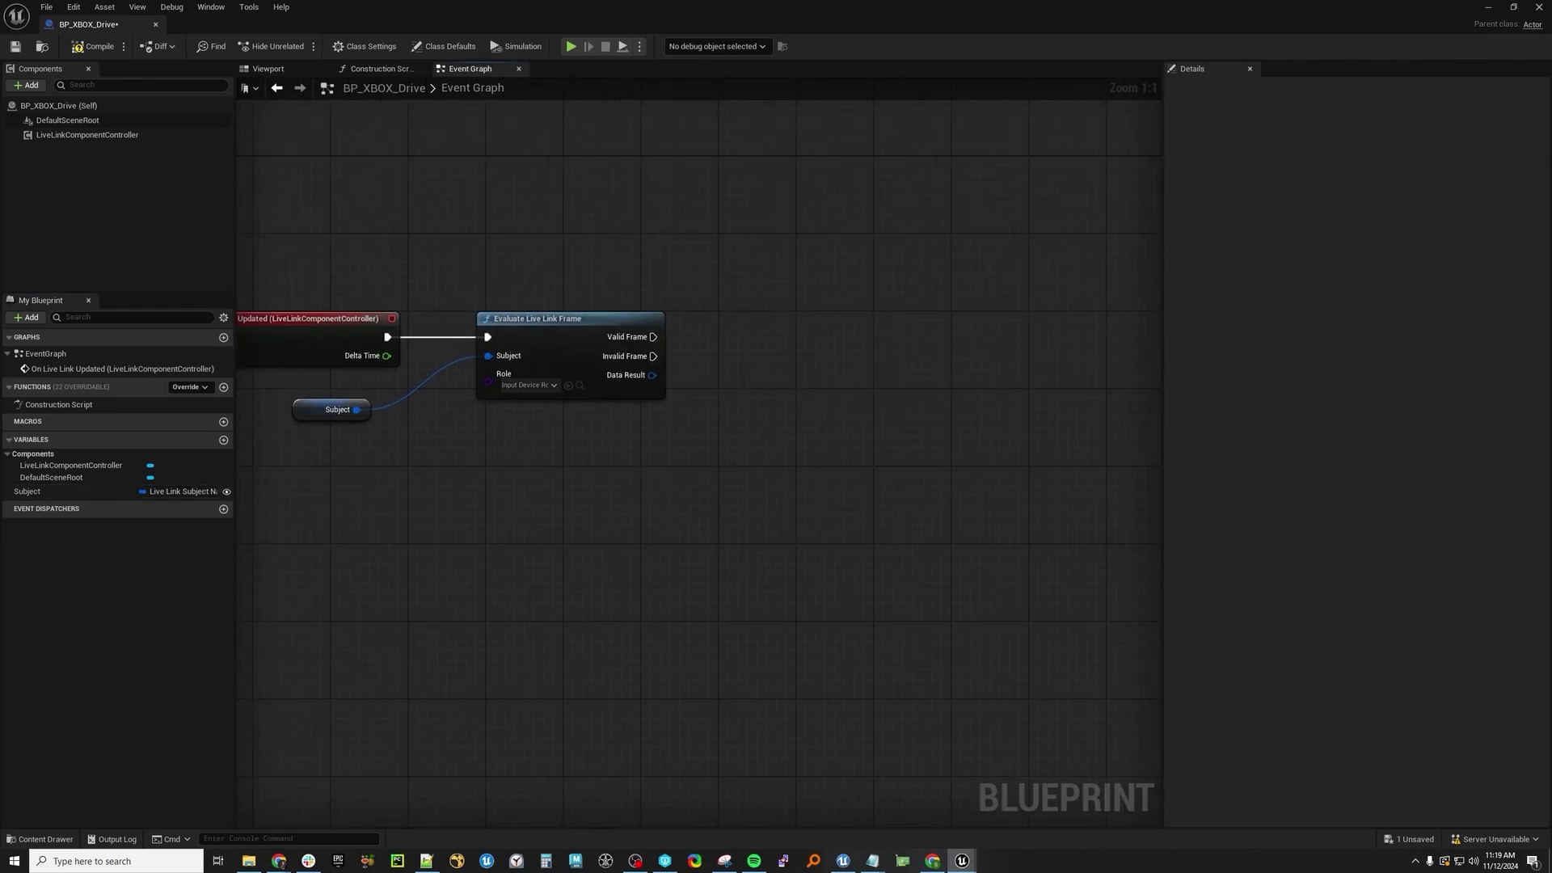
pyautogui.rightClick(646, 380)
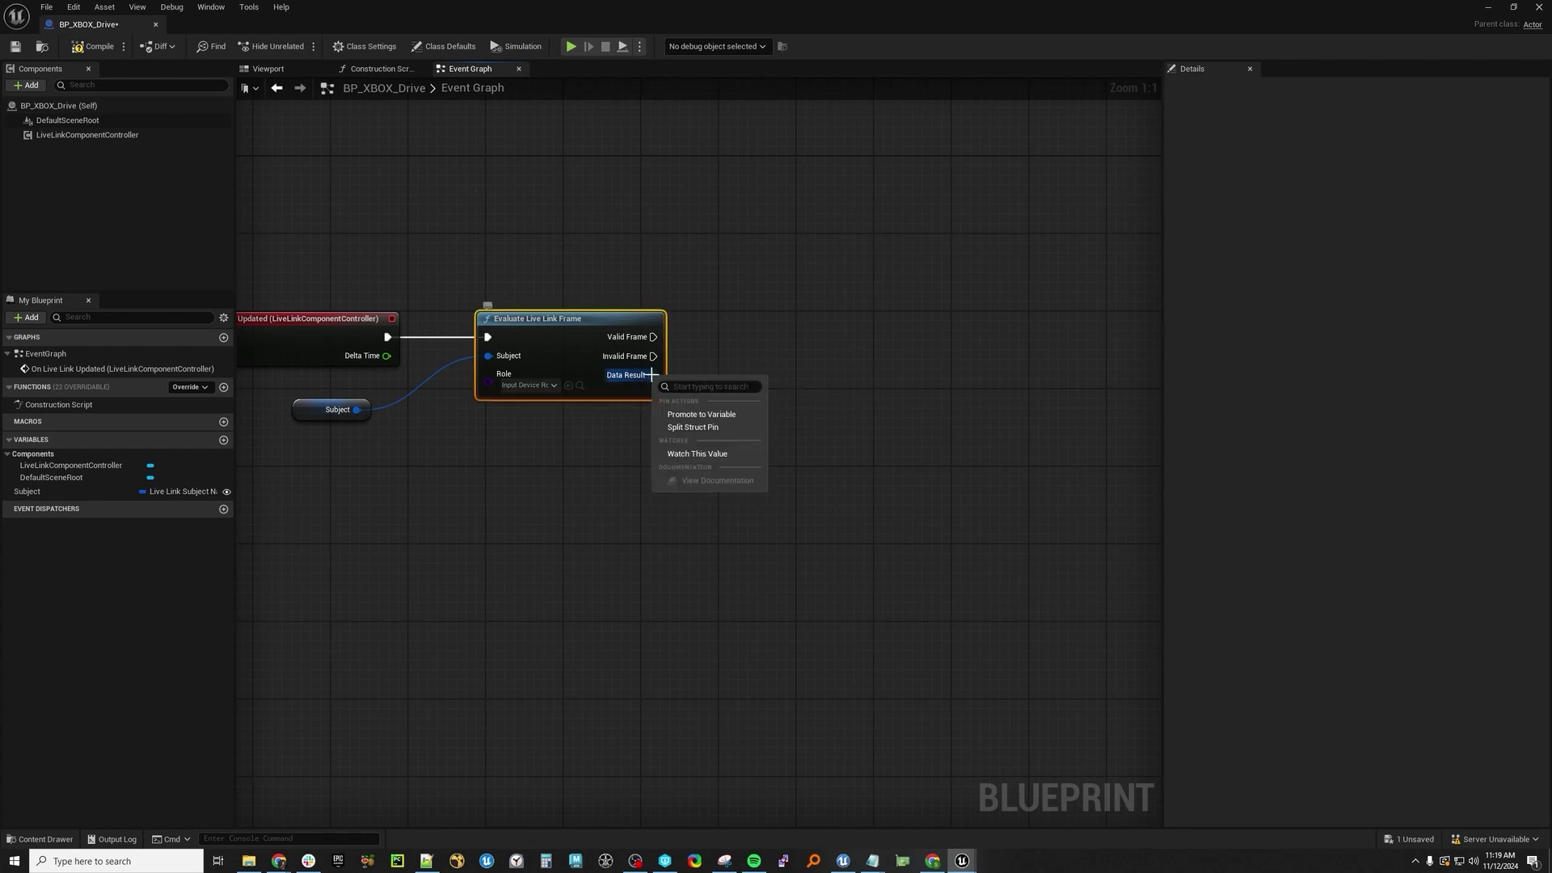
pyautogui.click(700, 428)
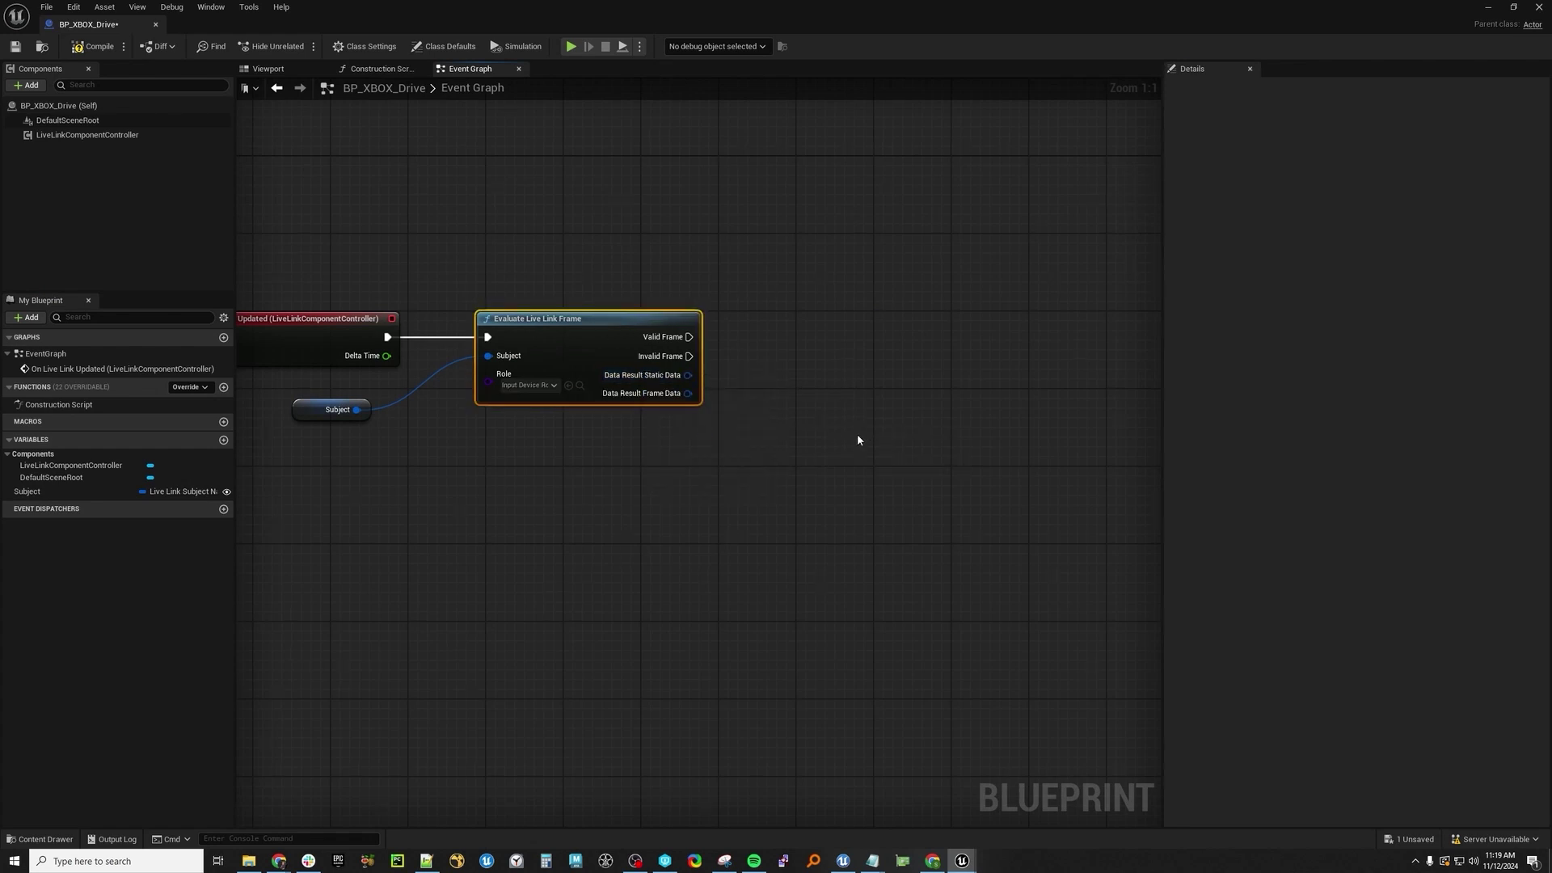
pyautogui.rightClick(690, 396)
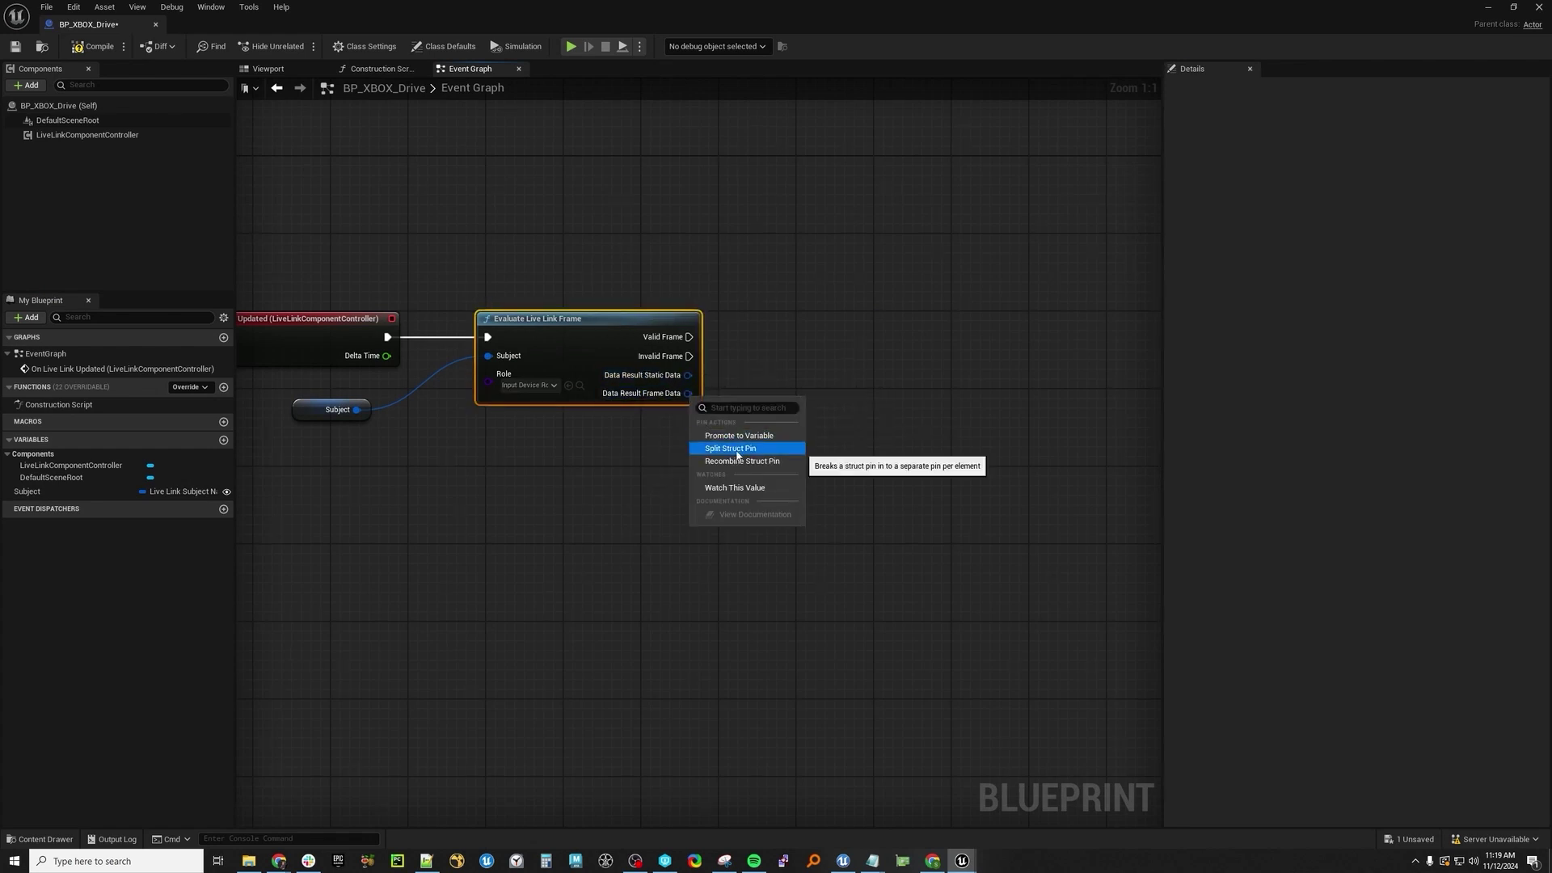
pyautogui.click(739, 447)
pyautogui.moveTo(953, 495); pyautogui.dragTo(813, 409, button='right')
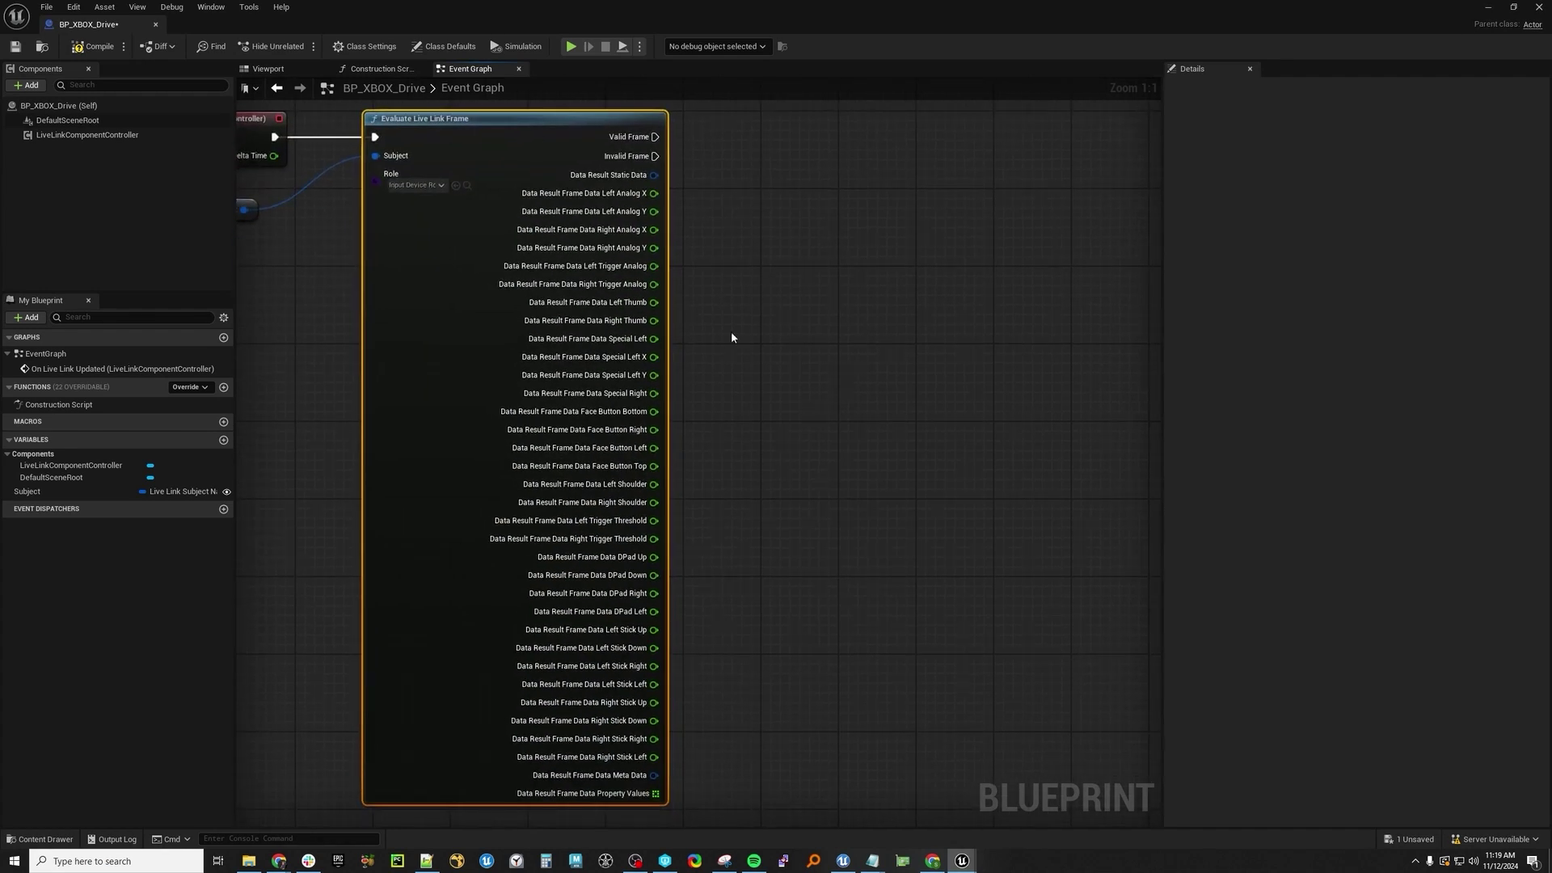
# - Add a Print String node on the Valid Frame output and feed the Left Stick Down value into its In String input
pyautogui.moveTo(508, 275); pyautogui.dragTo(783, 472, button='right')
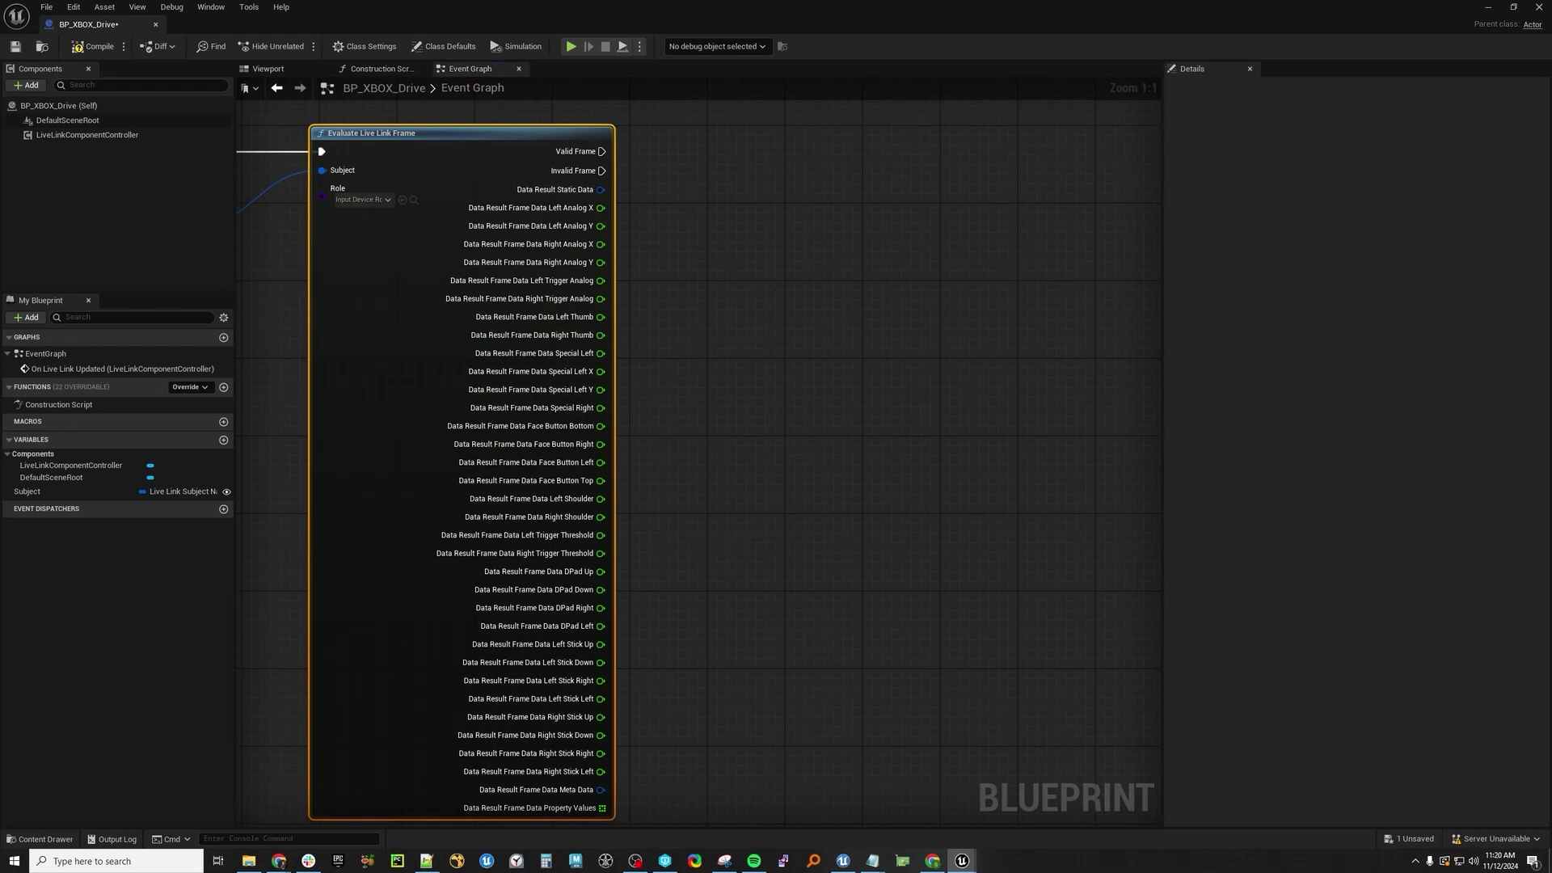
pyautogui.click(779, 632)
pyautogui.moveTo(685, 587); pyautogui.dragTo(674, 557, button='right')
pyautogui.moveTo(590, 631); pyautogui.dragTo(686, 581)
pyautogui.write('print')
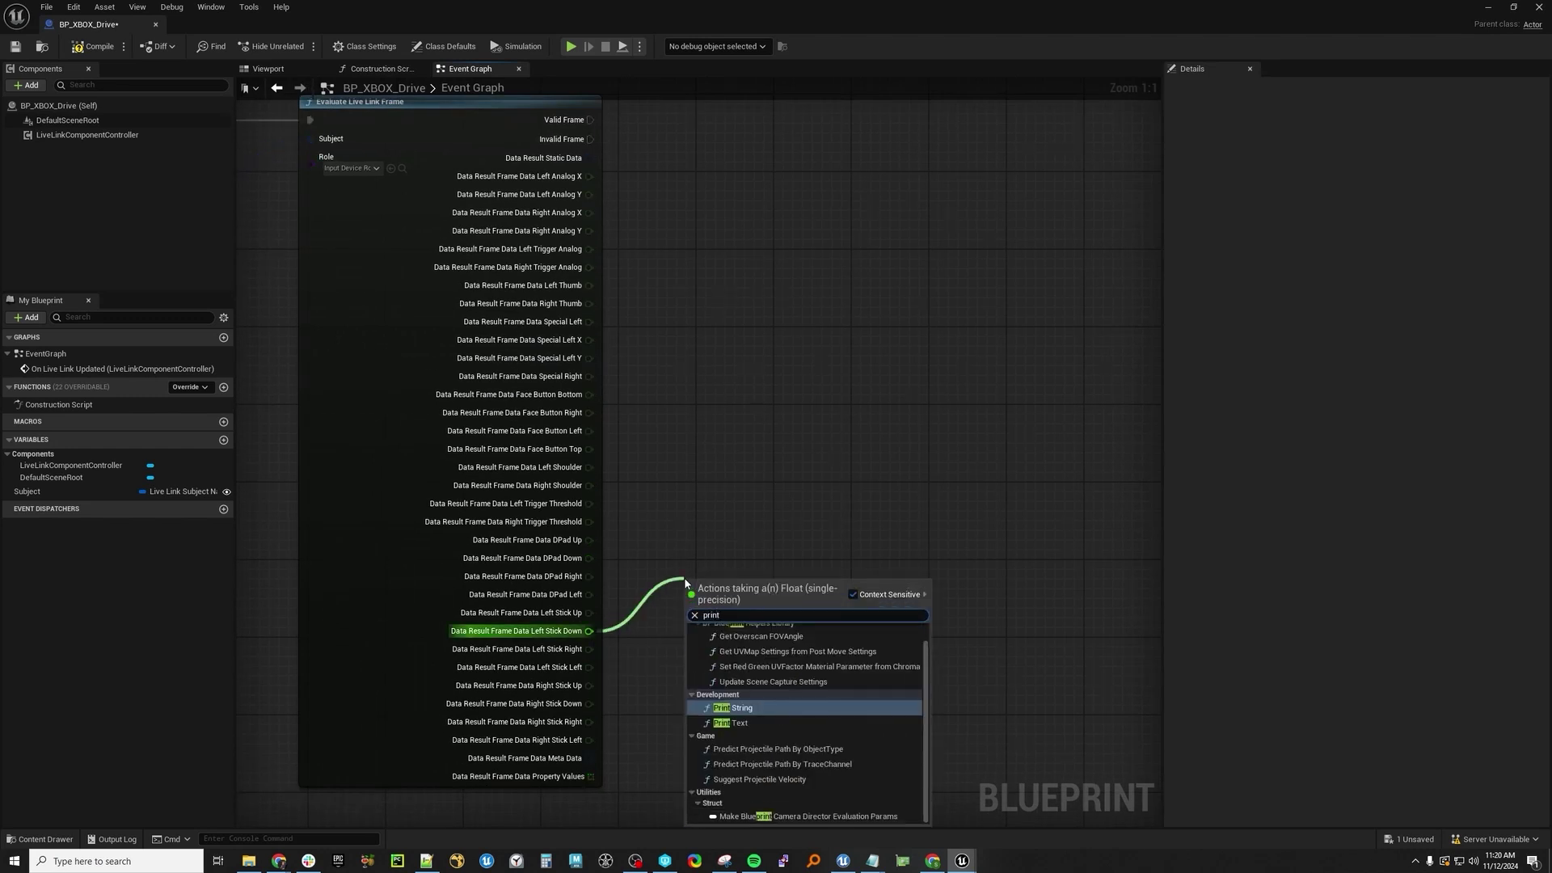
pyautogui.press('Return')
pyautogui.moveTo(707, 572); pyautogui.dragTo(792, 454)
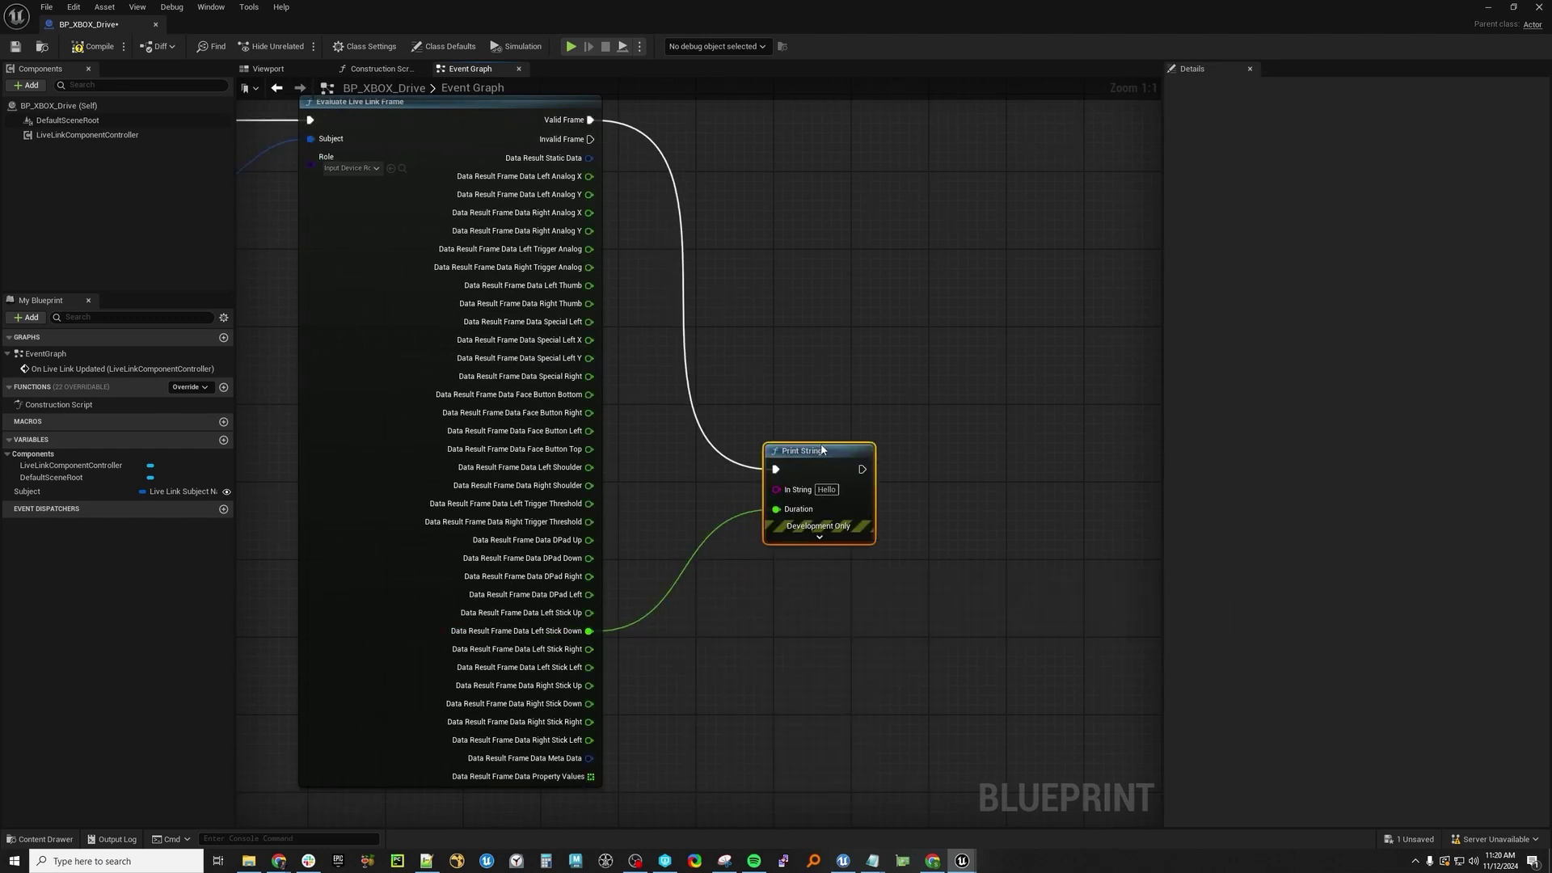
pyautogui.keyDown('alt'); pyautogui.click(774, 510); pyautogui.keyUp('alt')
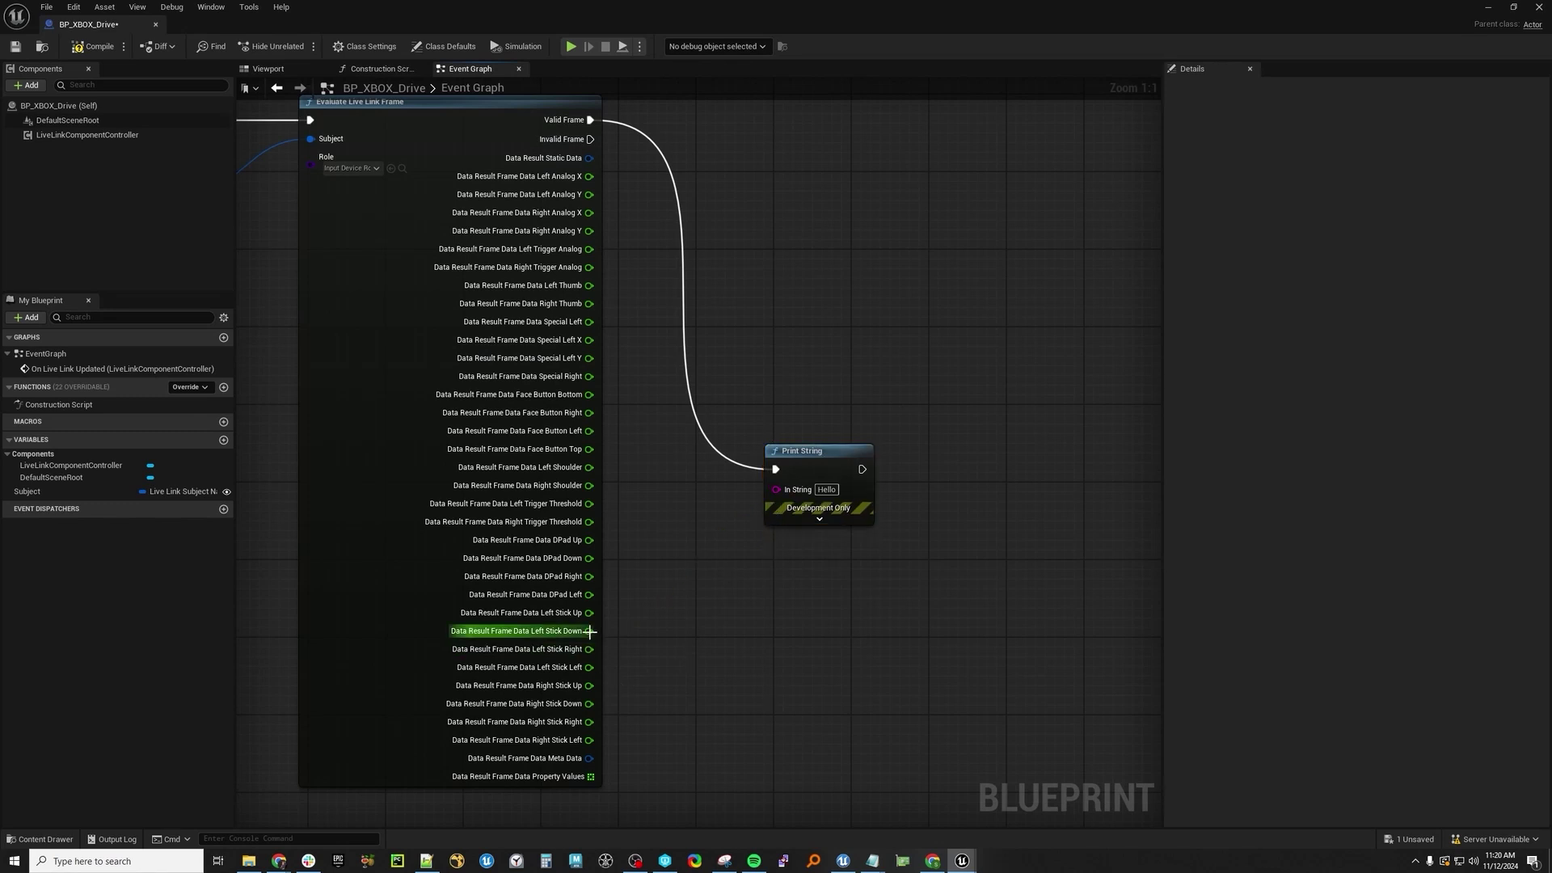
pyautogui.moveTo(588, 631); pyautogui.dragTo(776, 489)
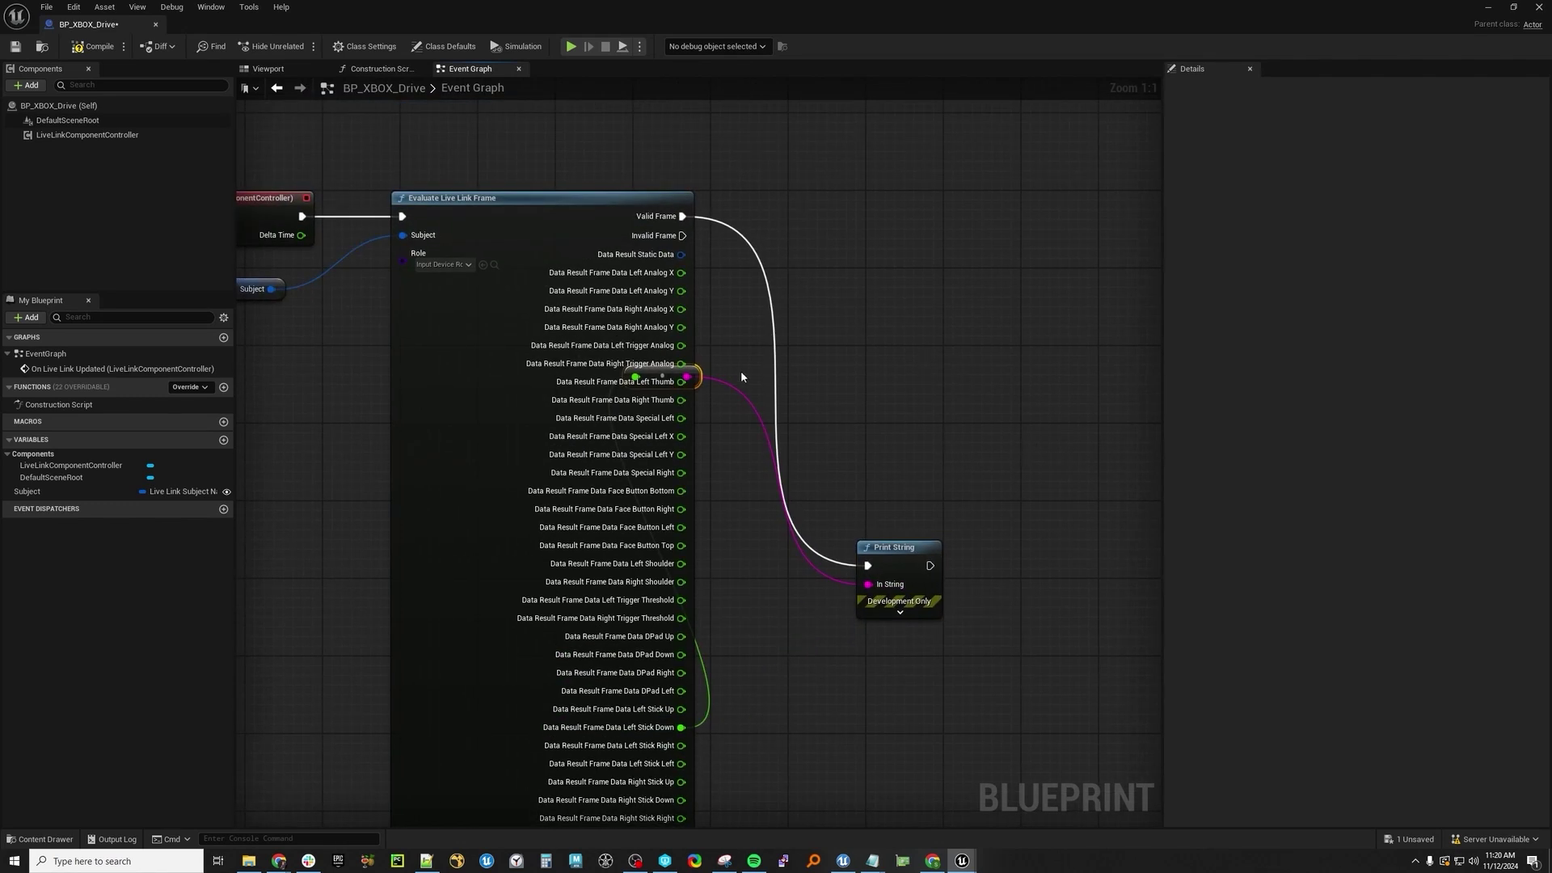
# - Save the Blueprint and place a BP_XBOX_Drive actor on the floor of the level
pyautogui.hotkey('ctrl', 's')
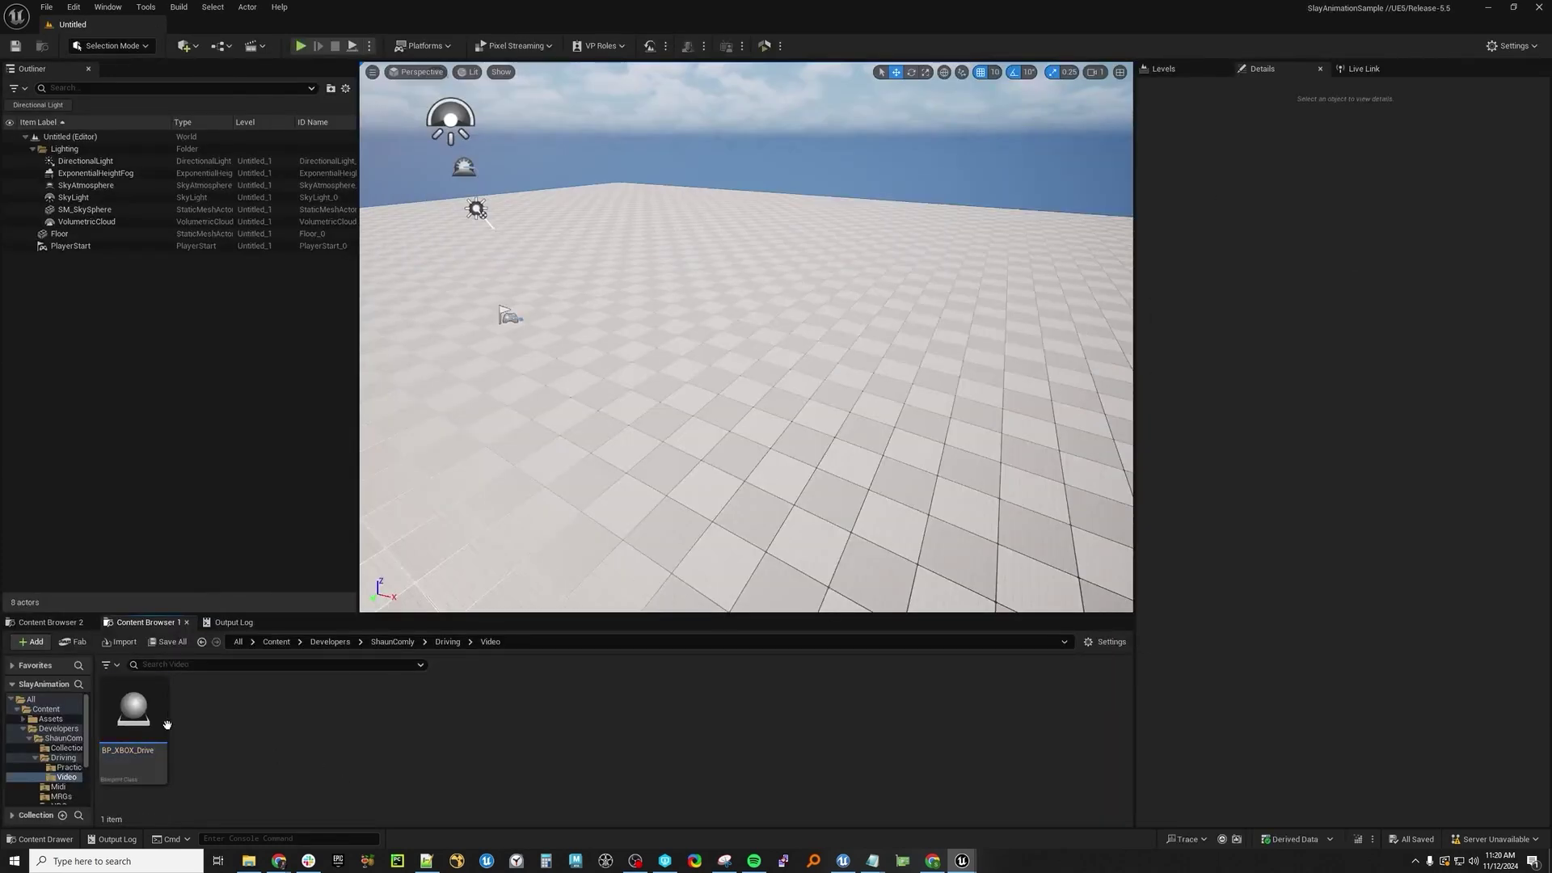
pyautogui.moveTo(153, 724); pyautogui.dragTo(575, 414)
pyautogui.moveTo(687, 410); pyautogui.dragTo(687, 411)
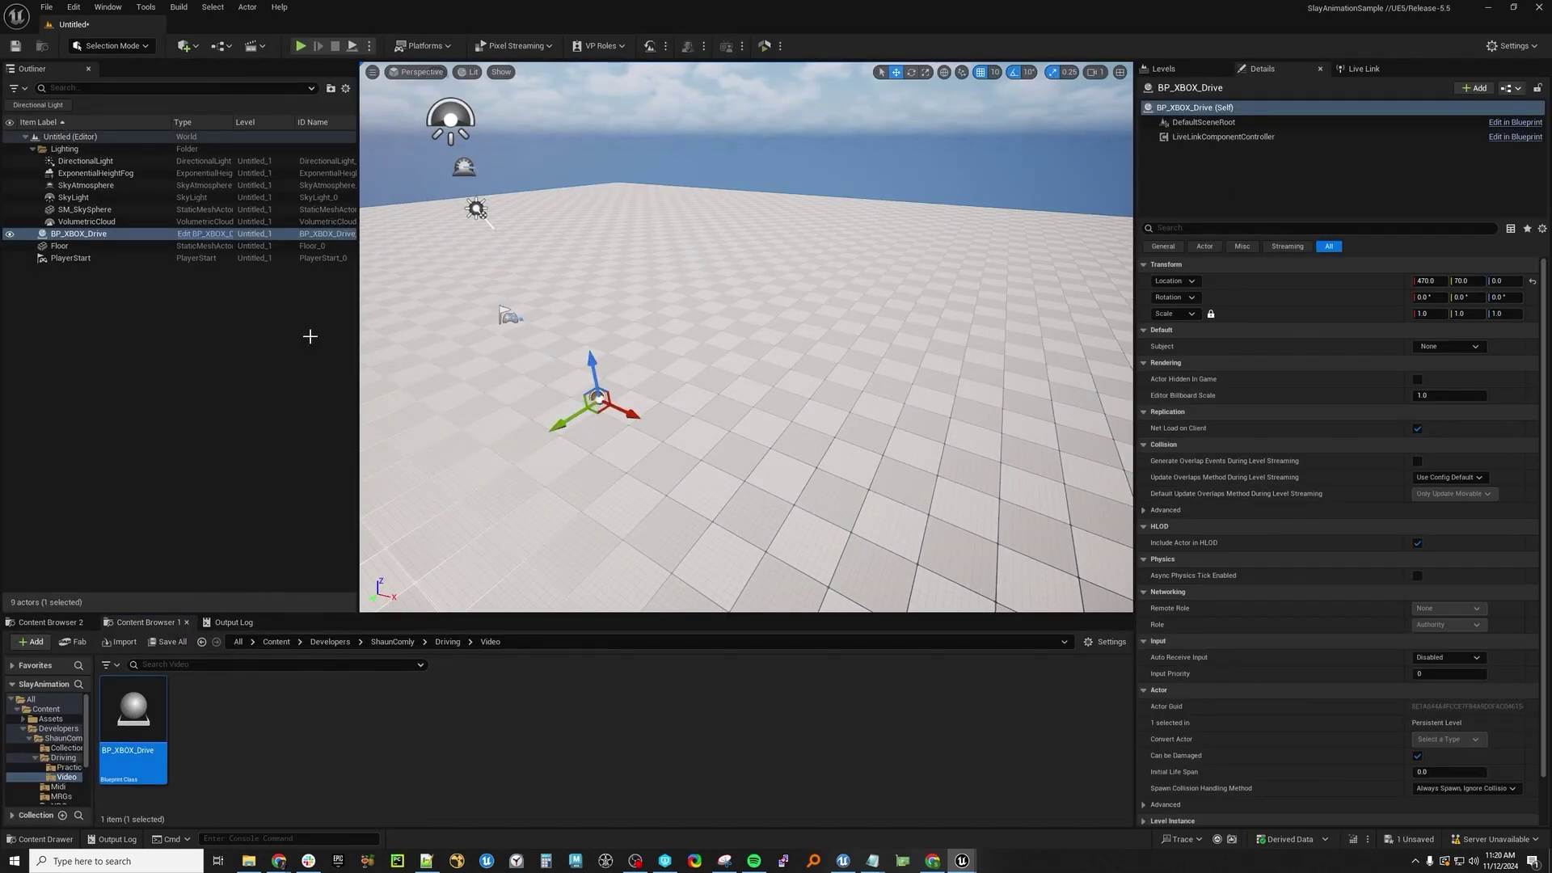
# - Add a LiveLinkInputDevice source in Live Link and select its Gamepad_0 subject
pyautogui.click(1366, 69)
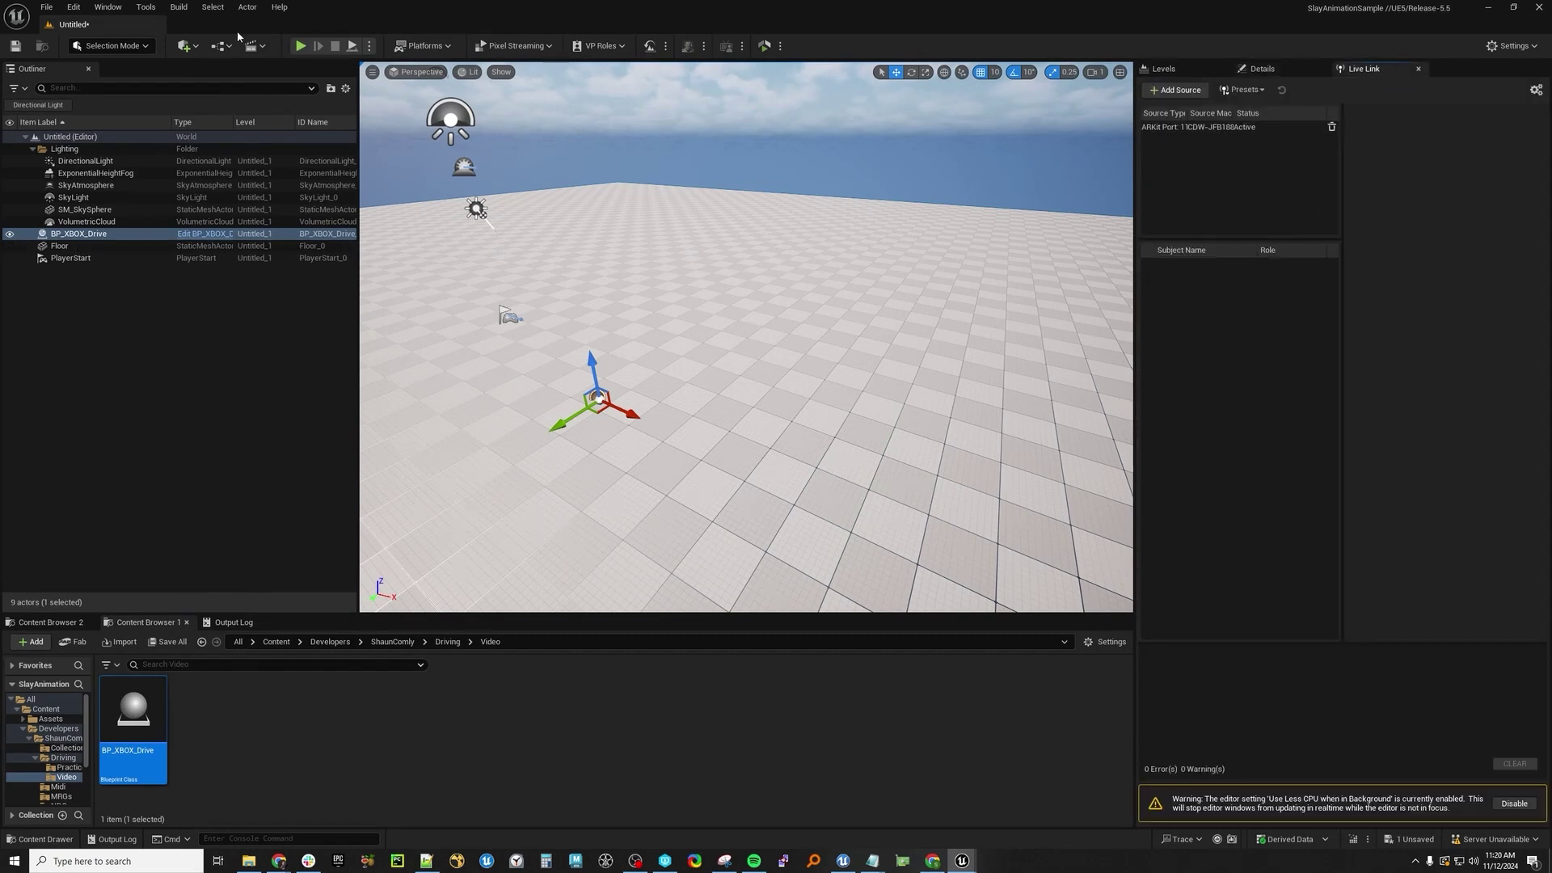
pyautogui.click(108, 6)
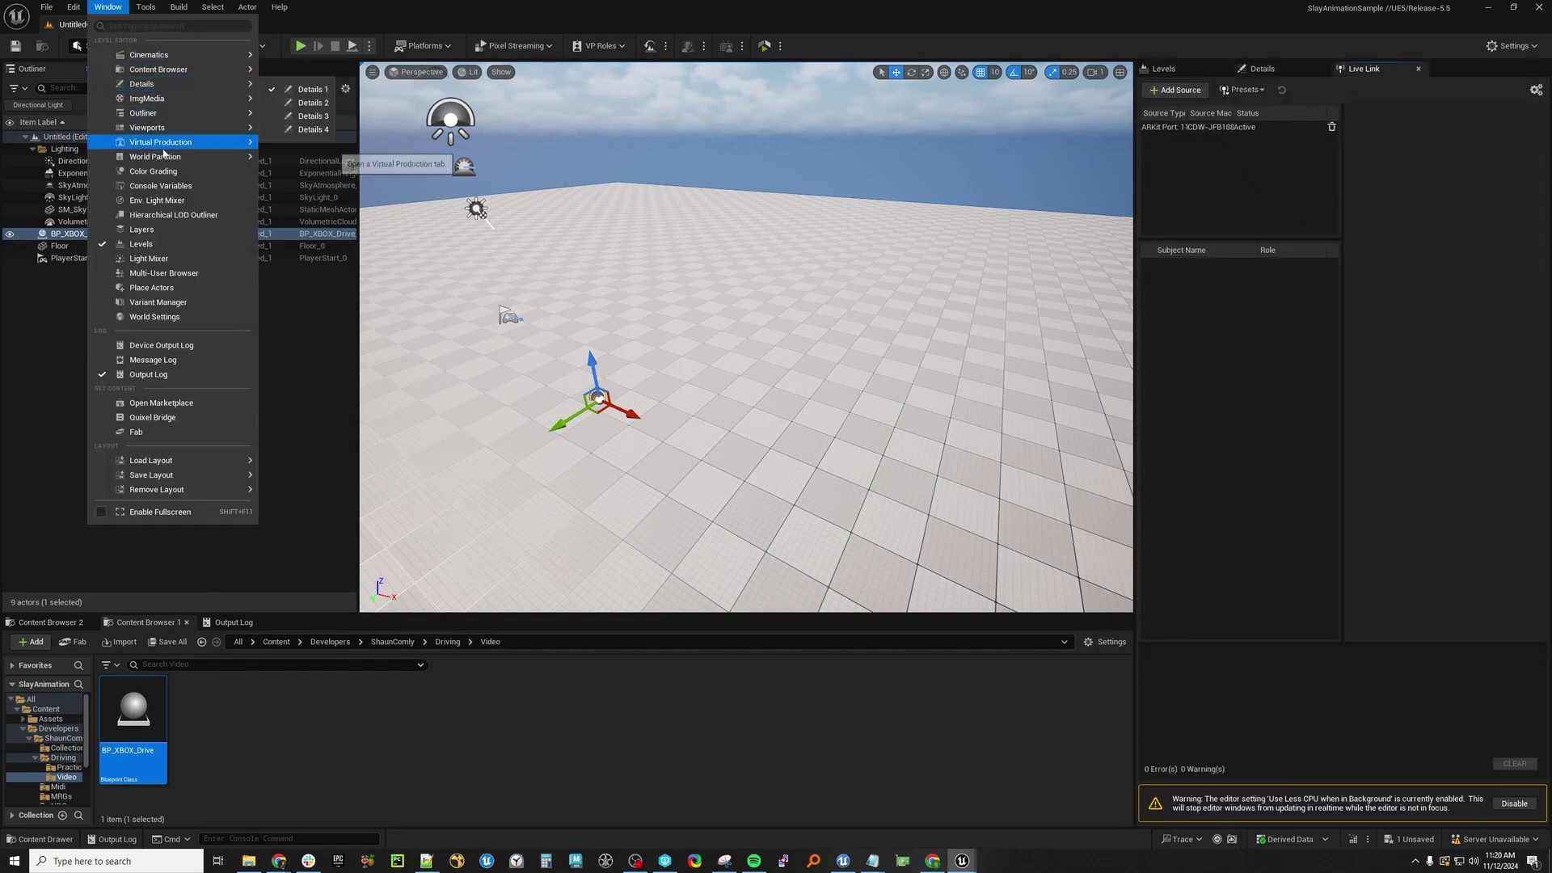
pyautogui.click(1220, 91)
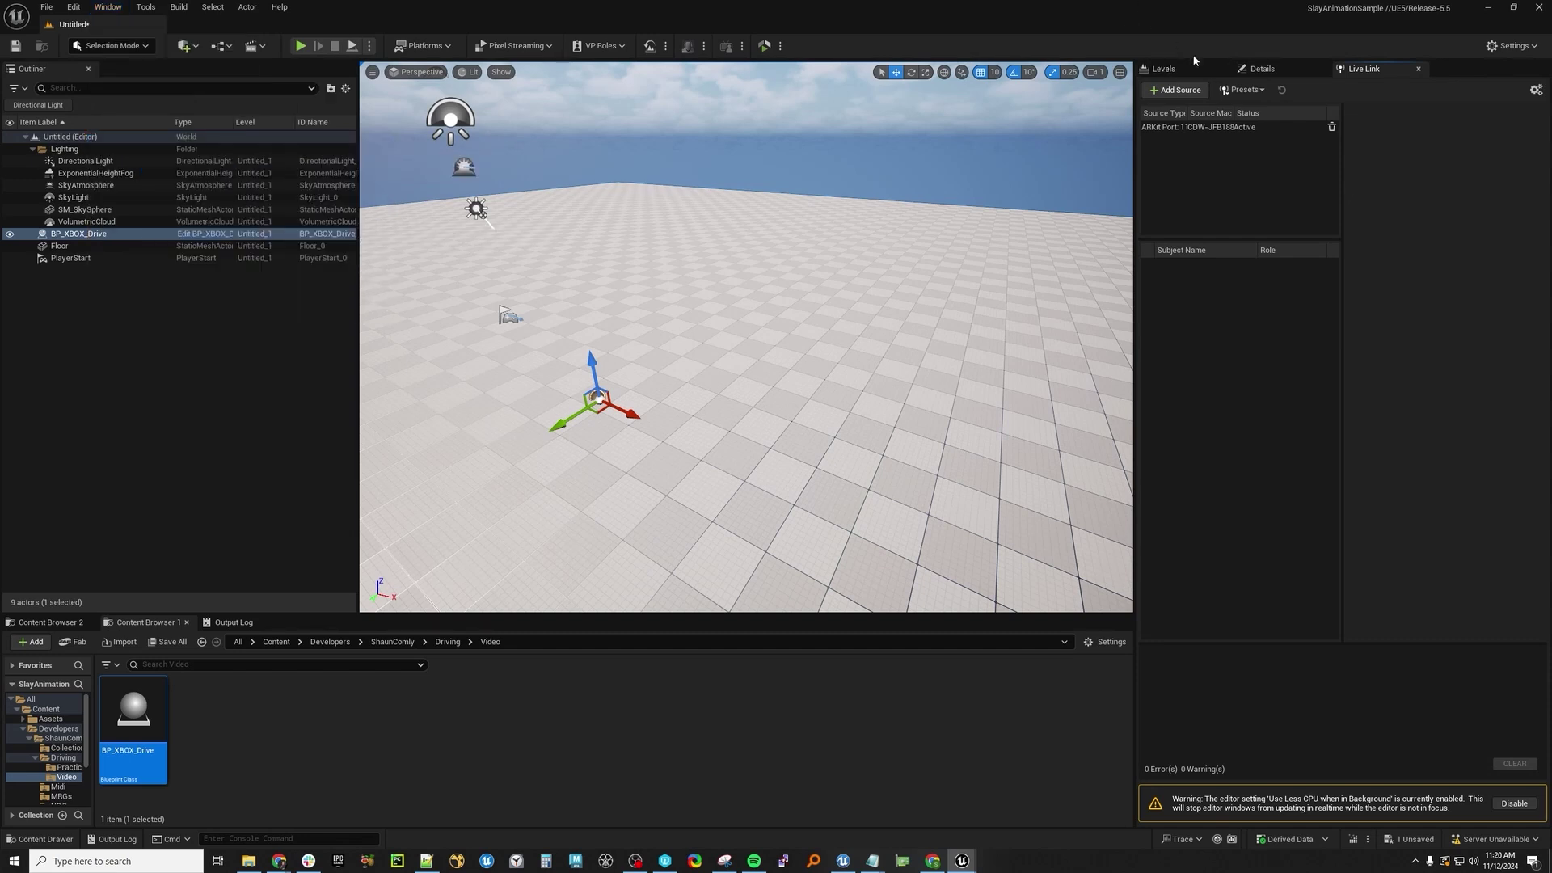
pyautogui.click(1177, 90)
pyautogui.moveTo(1199, 155)
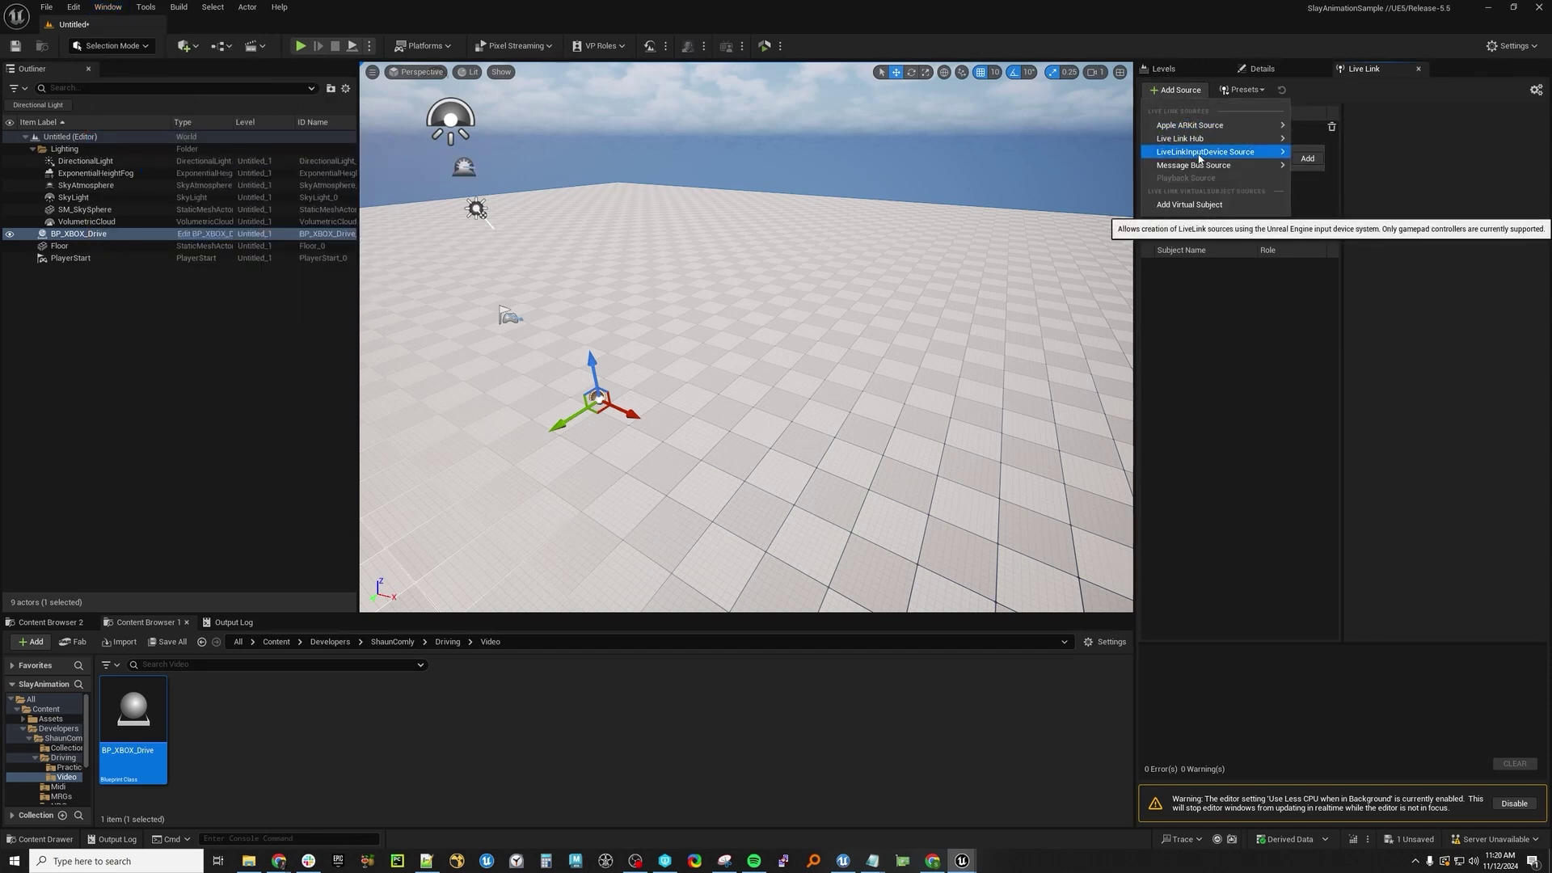
pyautogui.click(1307, 158)
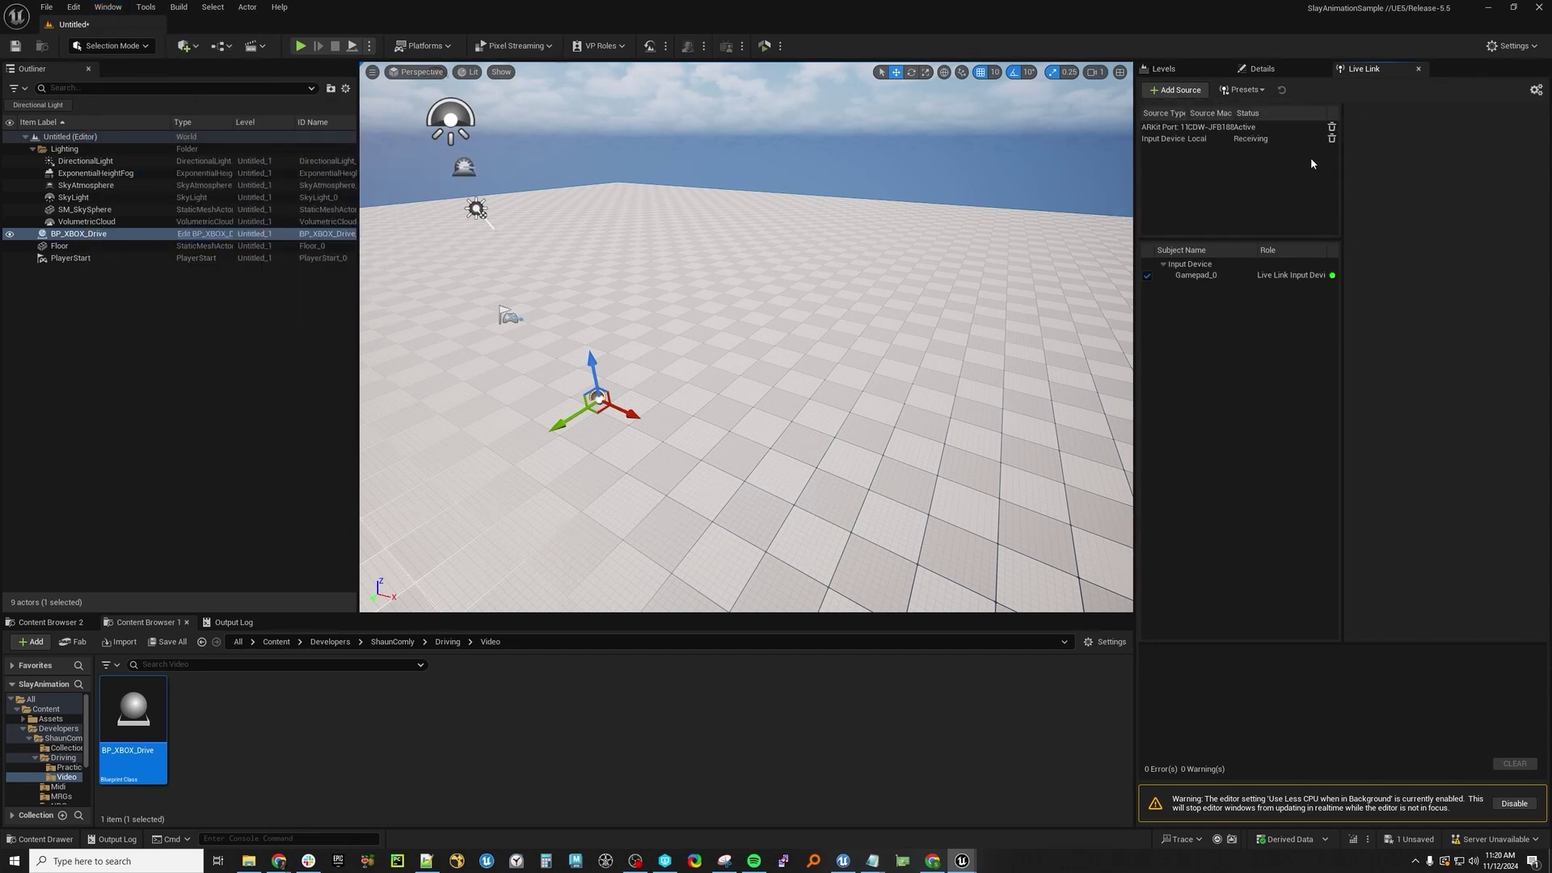
pyautogui.click(1199, 279)
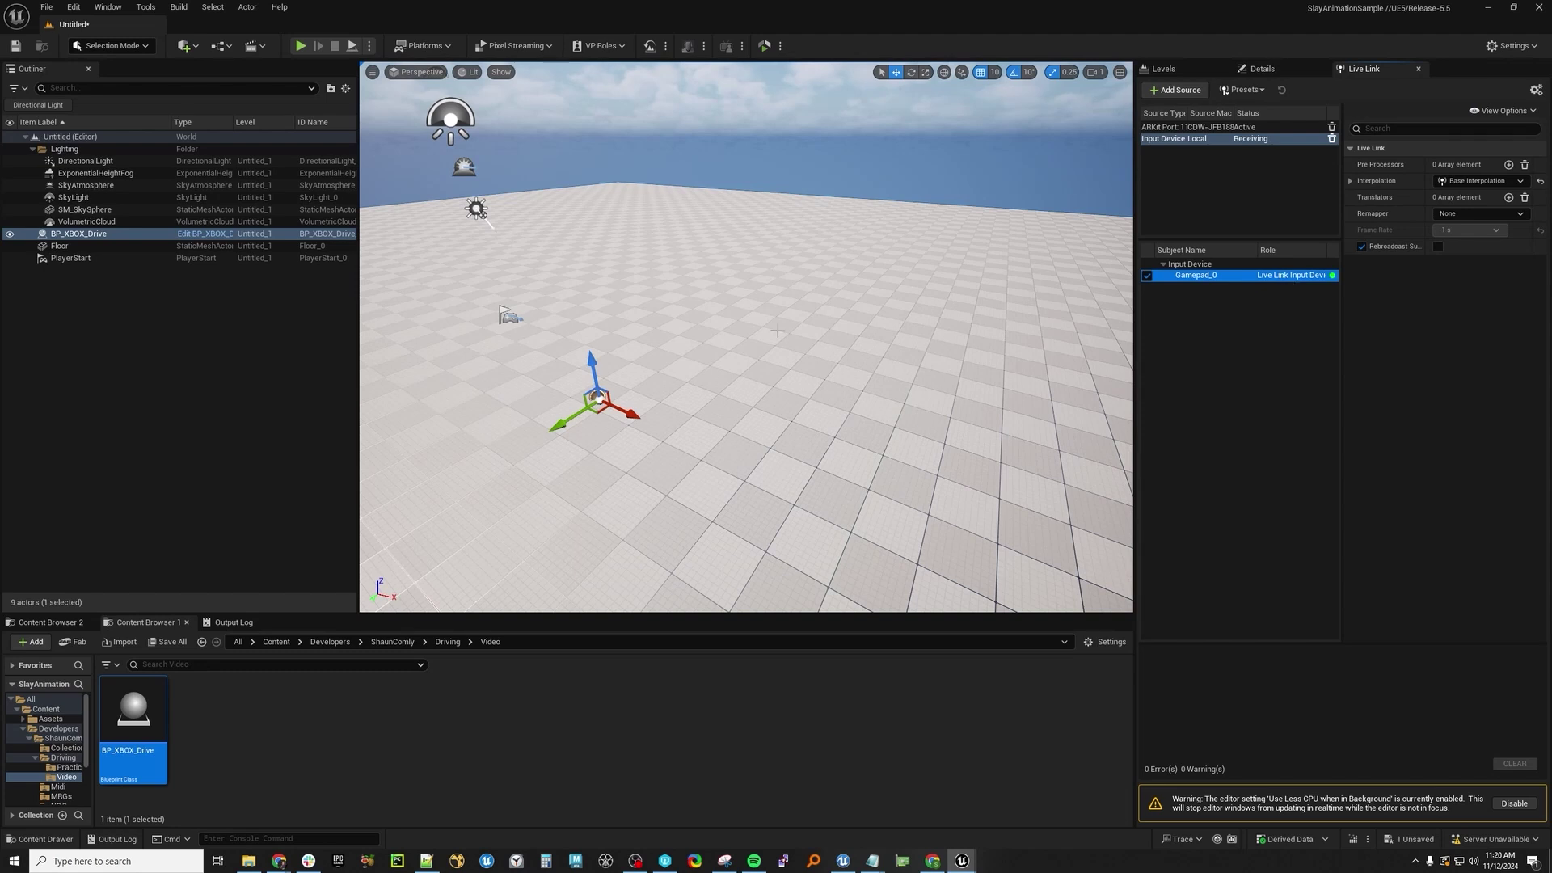
# - Set the Subject of the placed BP_XBOX_Drive actor to Gamepad_0
pyautogui.click(1189, 71)
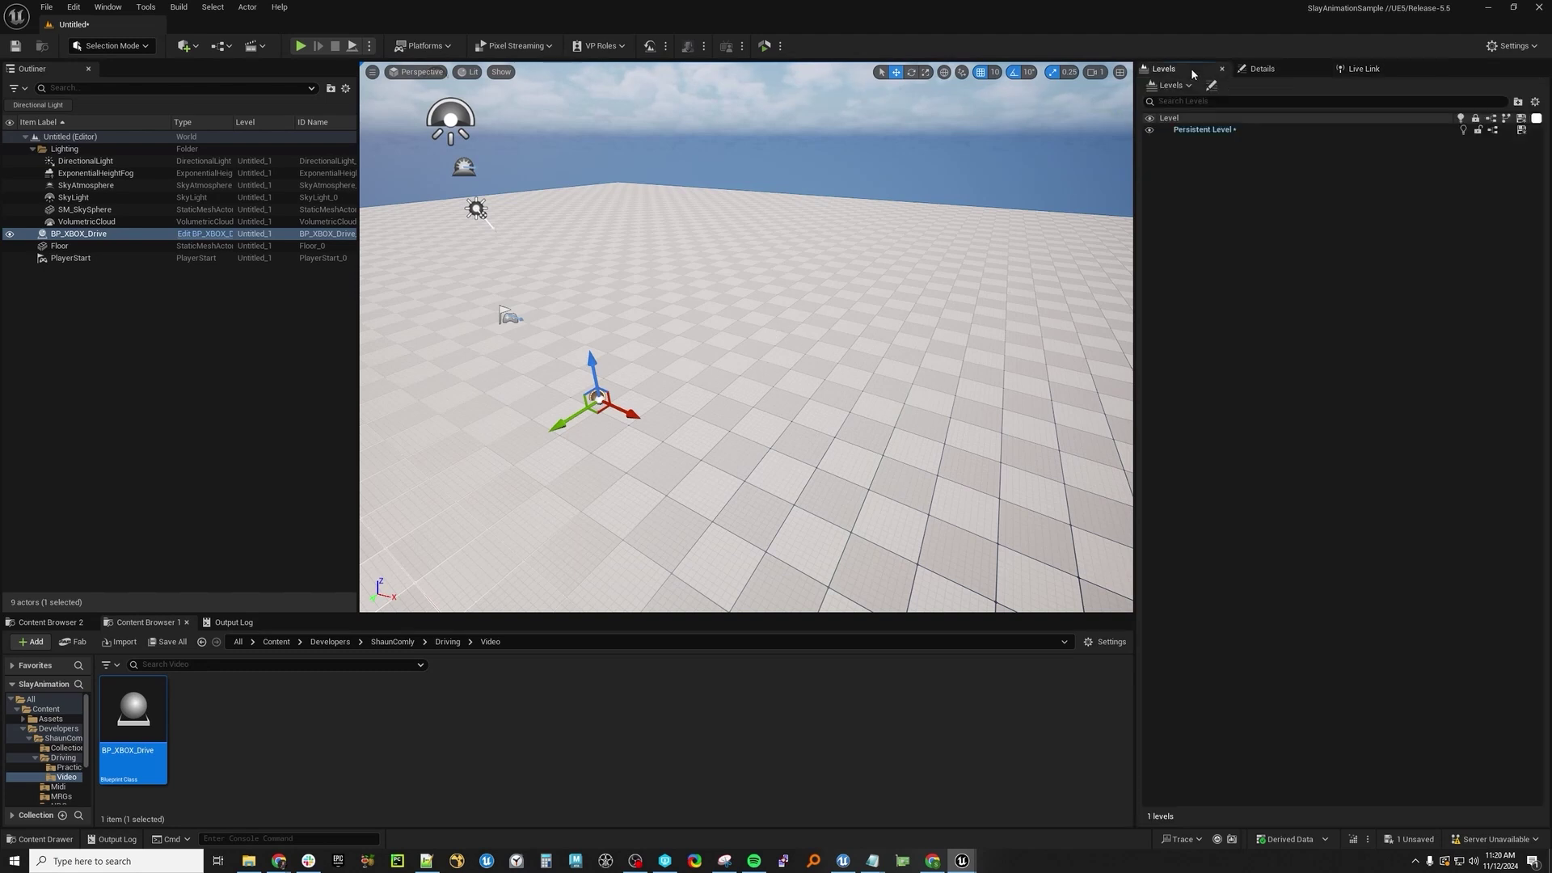
pyautogui.click(84, 237)
pyautogui.click(1221, 70)
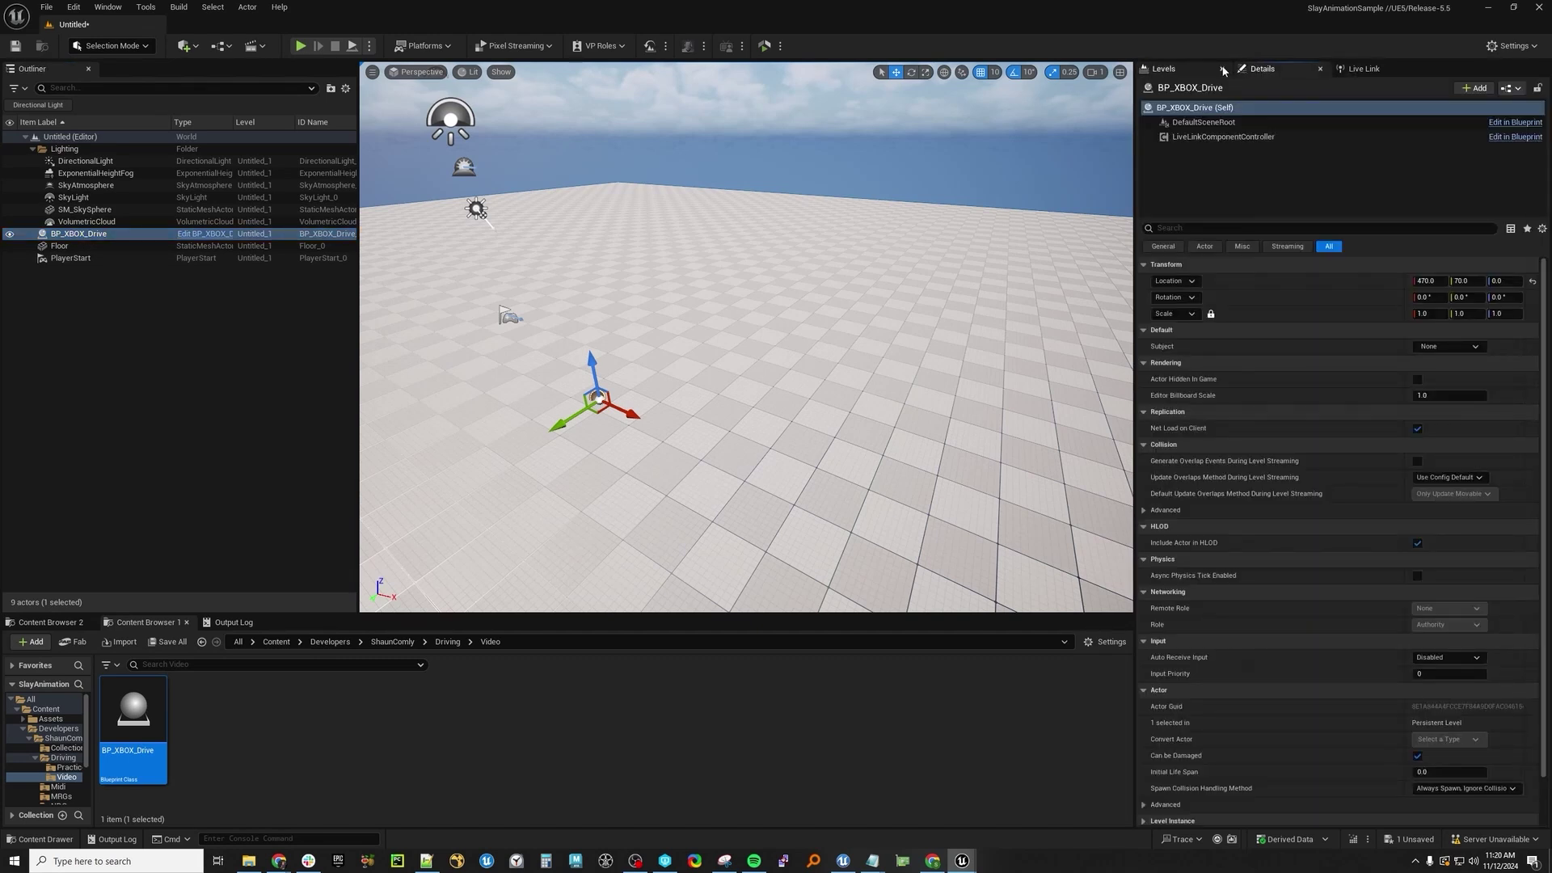
pyautogui.click(1454, 348)
pyautogui.click(1449, 389)
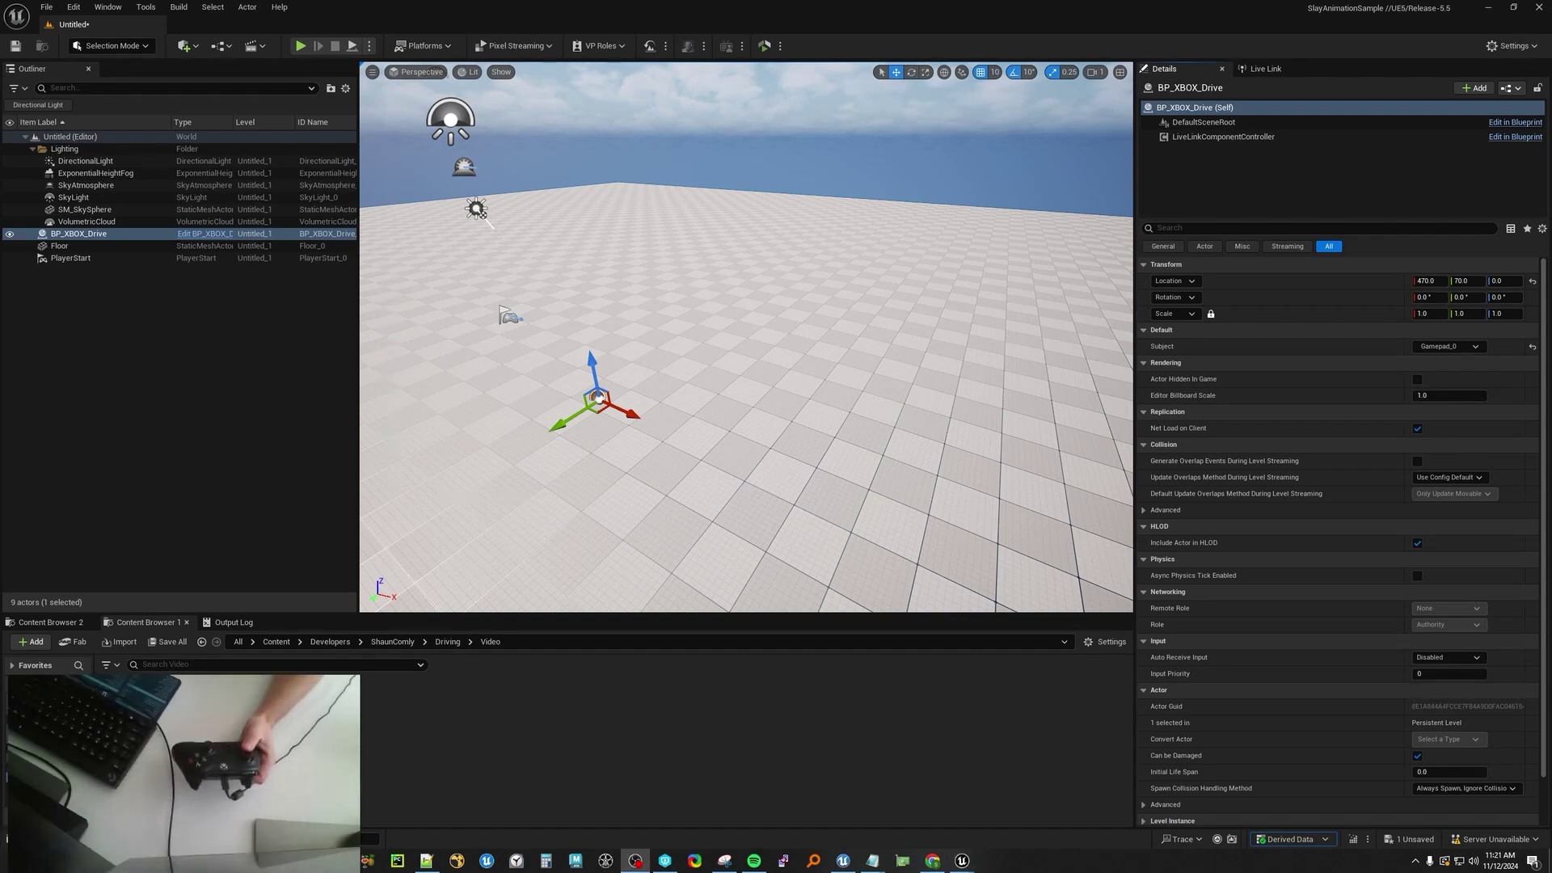
# - Reopen the actor's Blueprint graph, place the string conversion node beside Left Stick Down and align Print String with the Valid Frame output
pyautogui.click(663, 238)
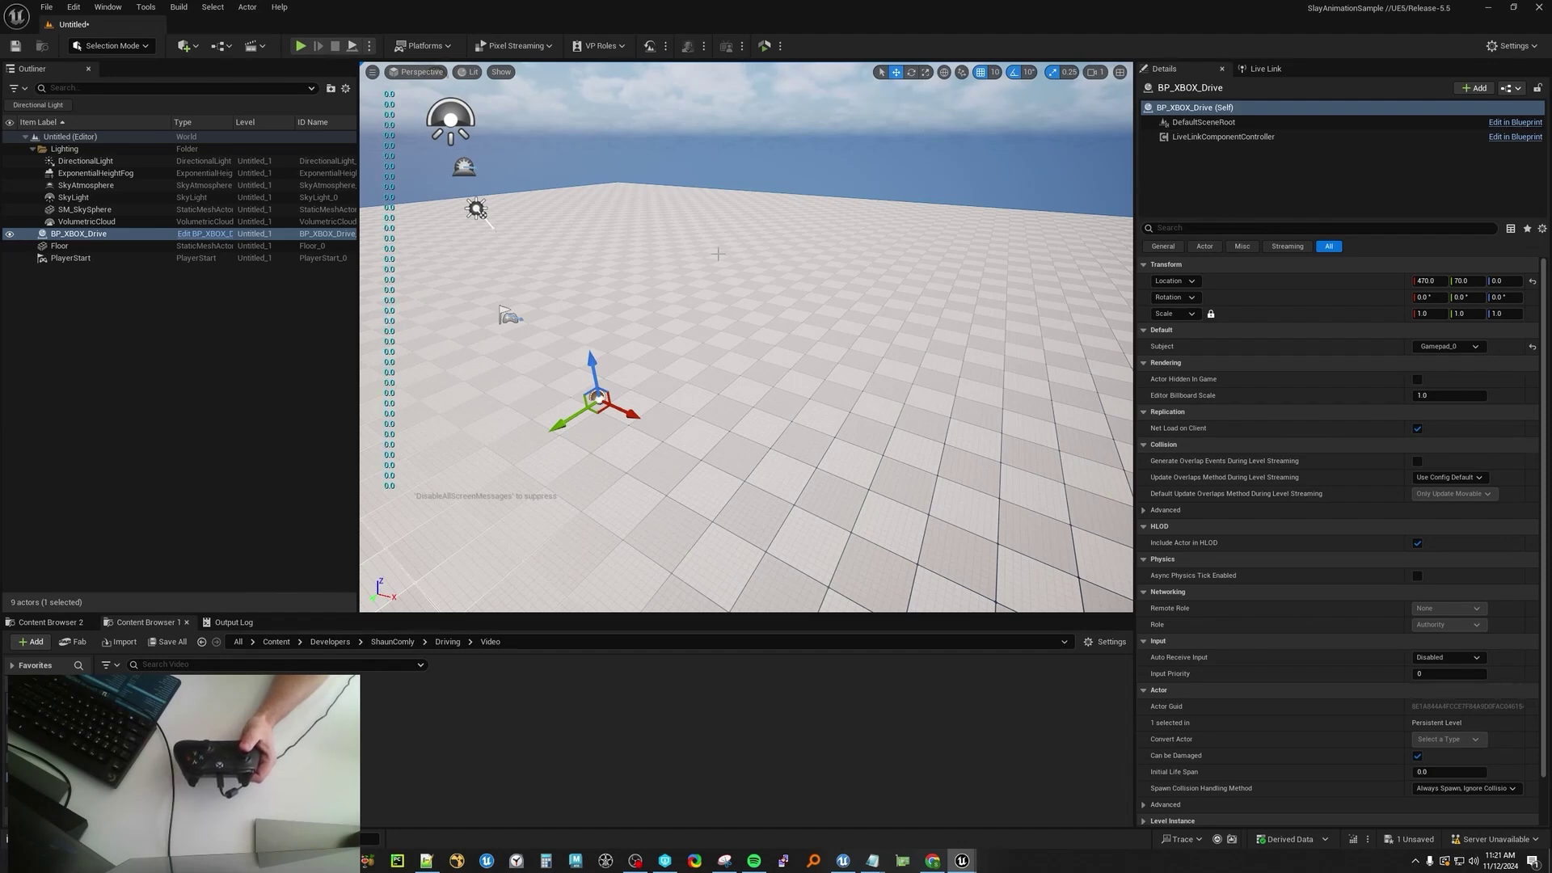
pyautogui.hotkey('ctrl', 'e')
pyautogui.moveTo(940, 494); pyautogui.dragTo(946, 295, button='right')
pyautogui.moveTo(702, 180); pyautogui.dragTo(868, 528)
pyautogui.moveTo(685, 525); pyautogui.dragTo(686, 526)
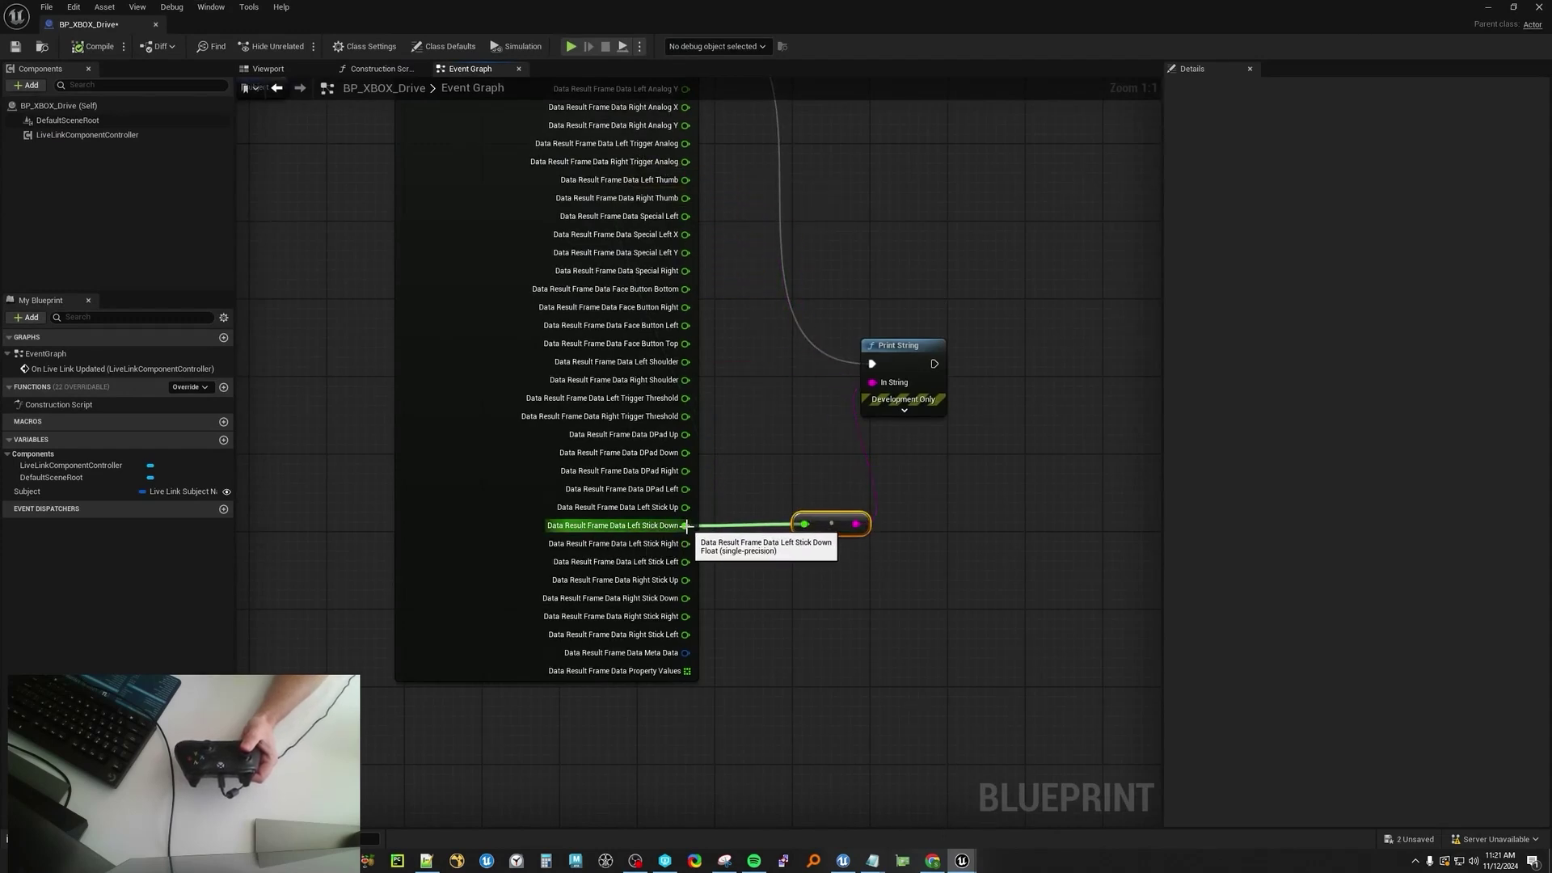
pyautogui.moveTo(777, 437); pyautogui.dragTo(831, 510, button='right')
pyautogui.moveTo(793, 490); pyautogui.dragTo(841, 431)
pyautogui.press('q')
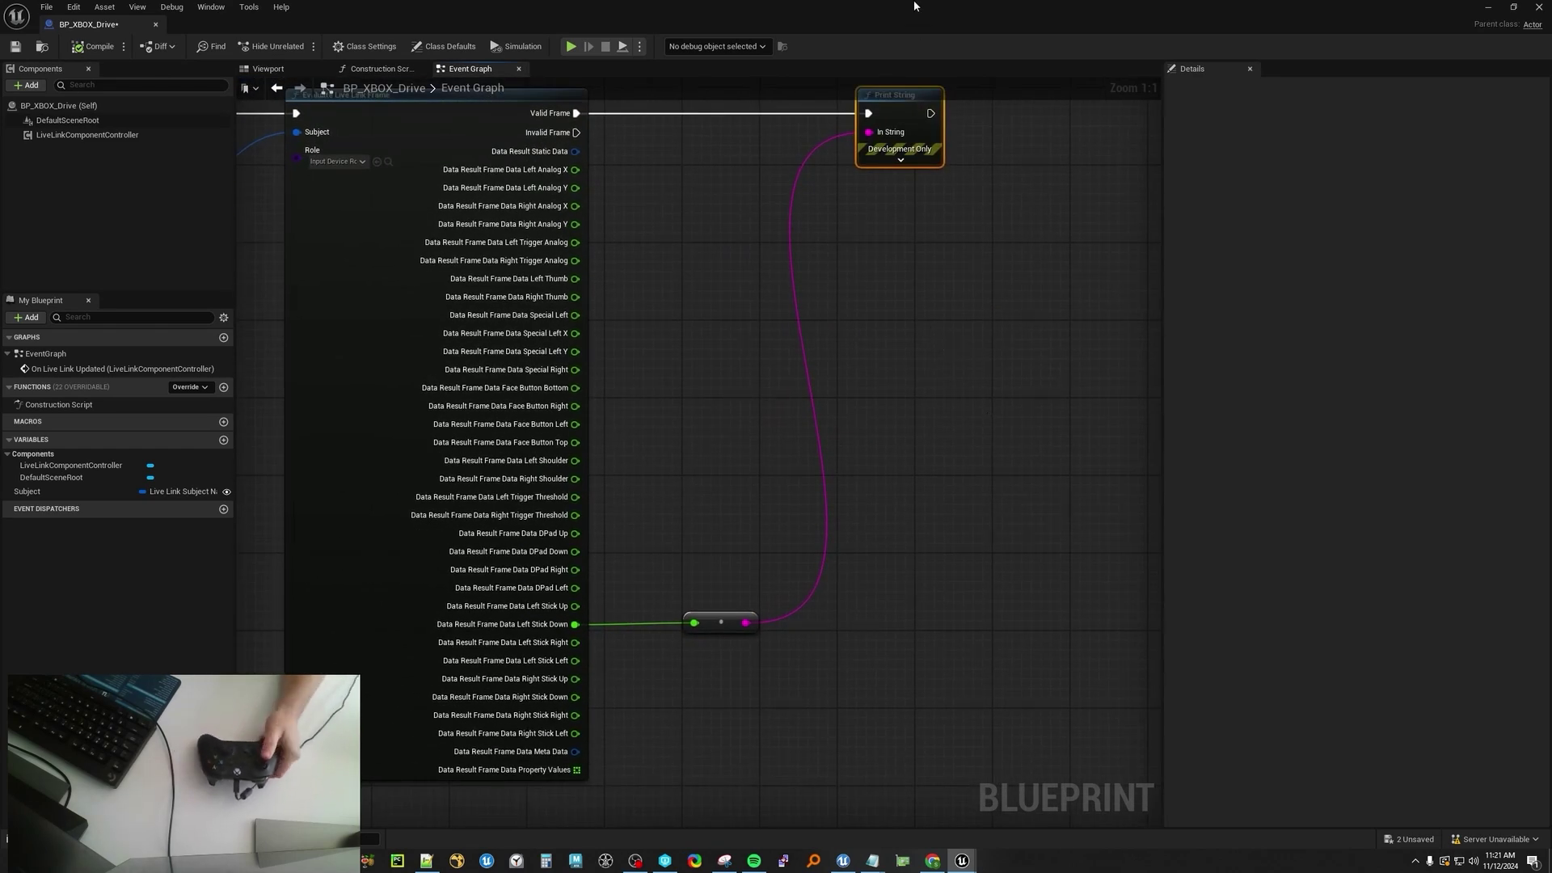
# - Delete the string conversion node and the Print String node from the event graph
pyautogui.moveTo(999, 366); pyautogui.dragTo(984, 485, button='right')
pyautogui.click(687, 641)
pyautogui.click(705, 740)
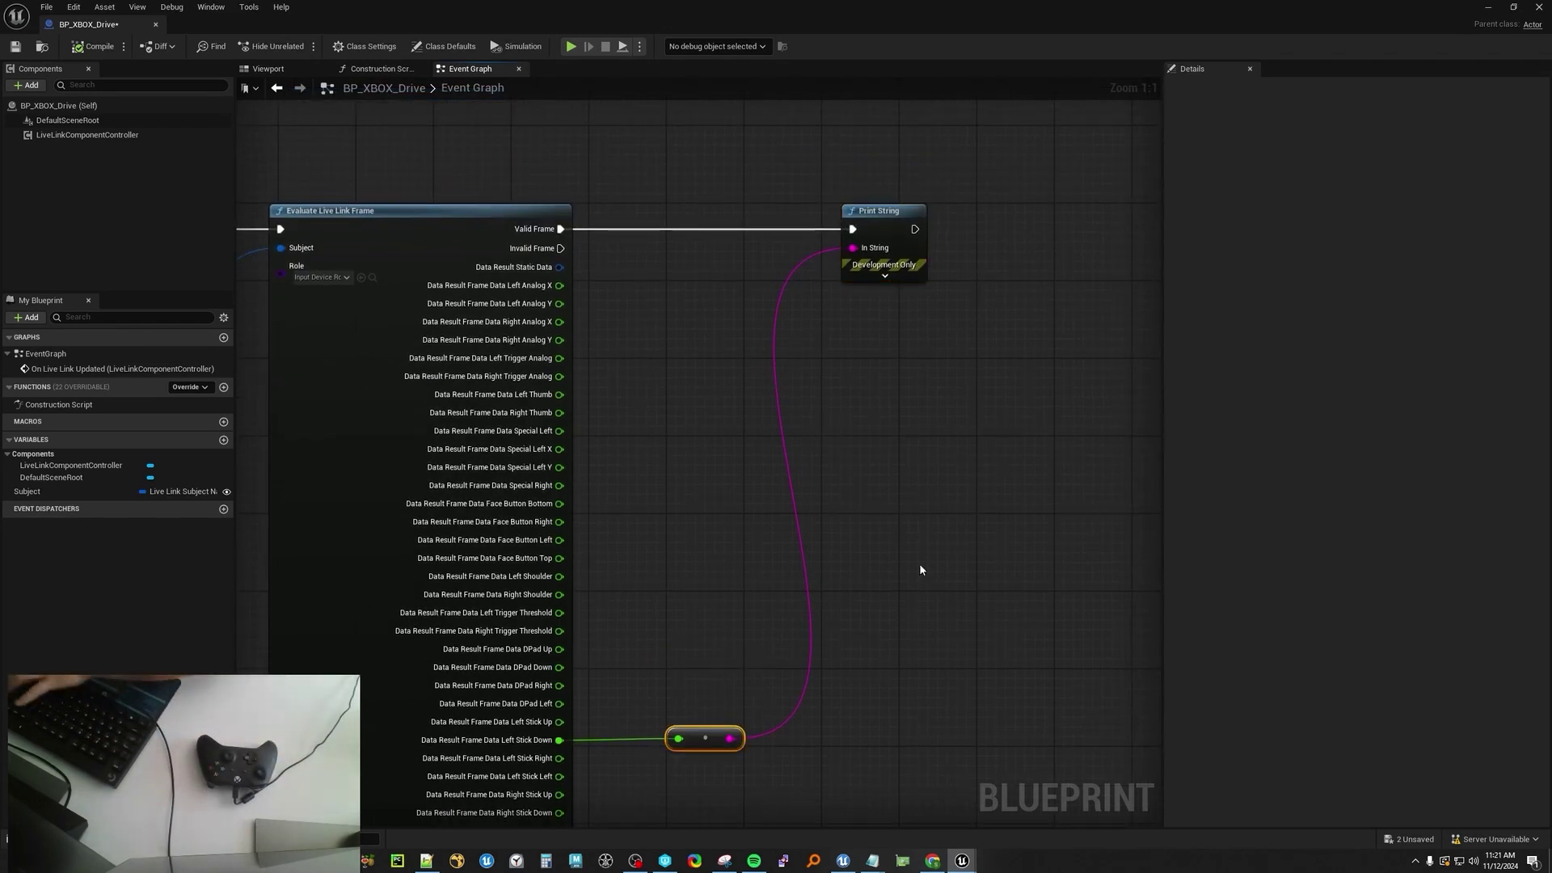
pyautogui.press('Delete')
pyautogui.click(842, 204)
pyautogui.press('Delete')
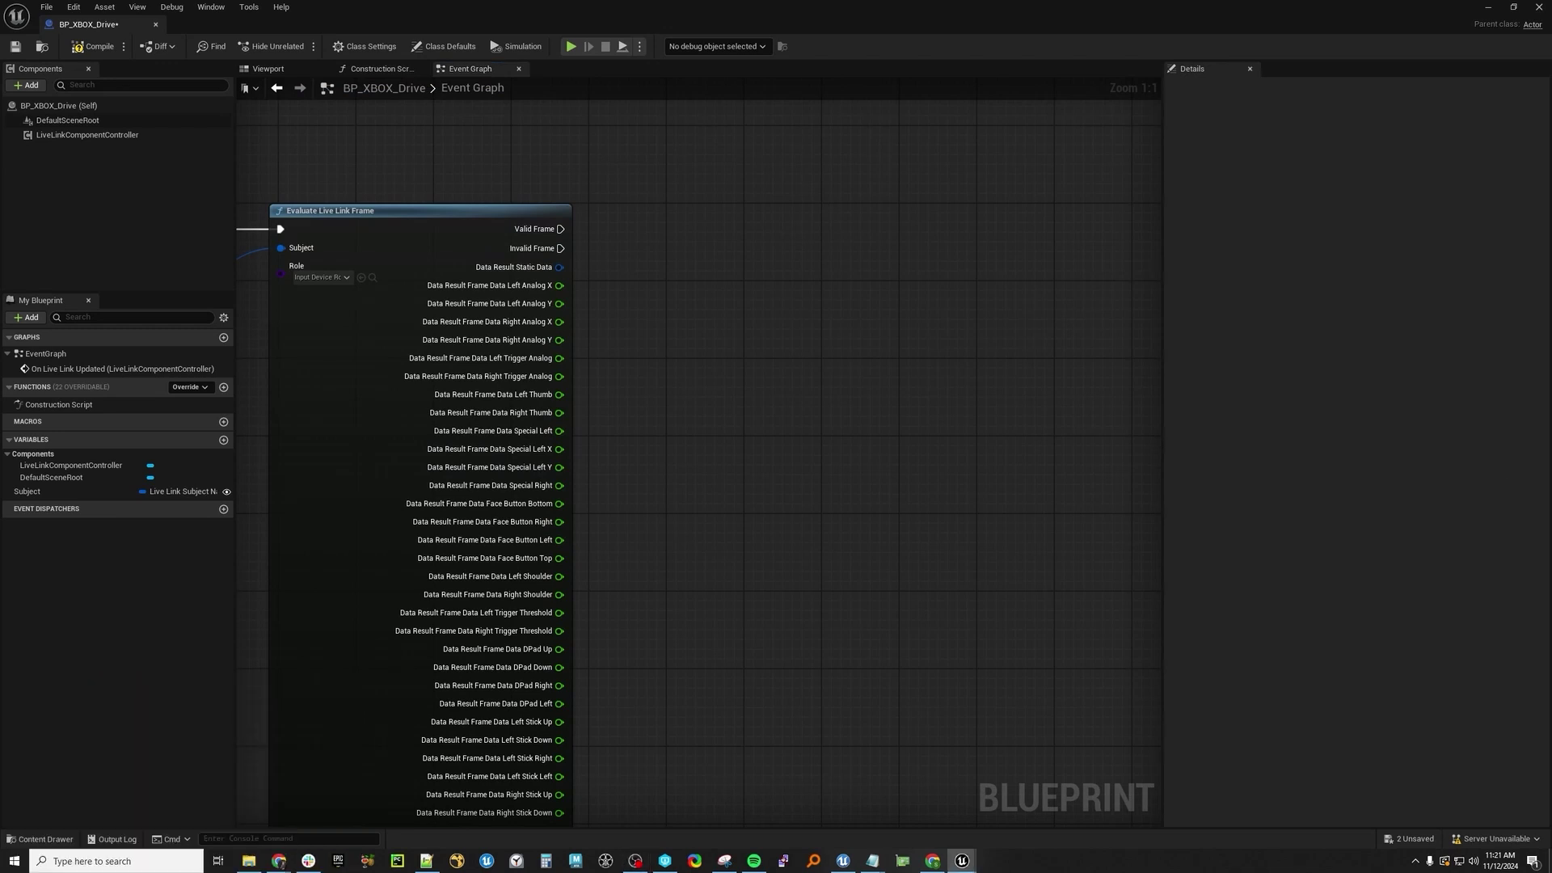
# - Add an Add Actor Local Offset node driven by the Valid Frame output of Evaluate Live Link Frame
pyautogui.moveTo(738, 310); pyautogui.dragTo(788, 317, button='right')
pyautogui.moveTo(773, 238); pyautogui.dragTo(724, 338, button='right')
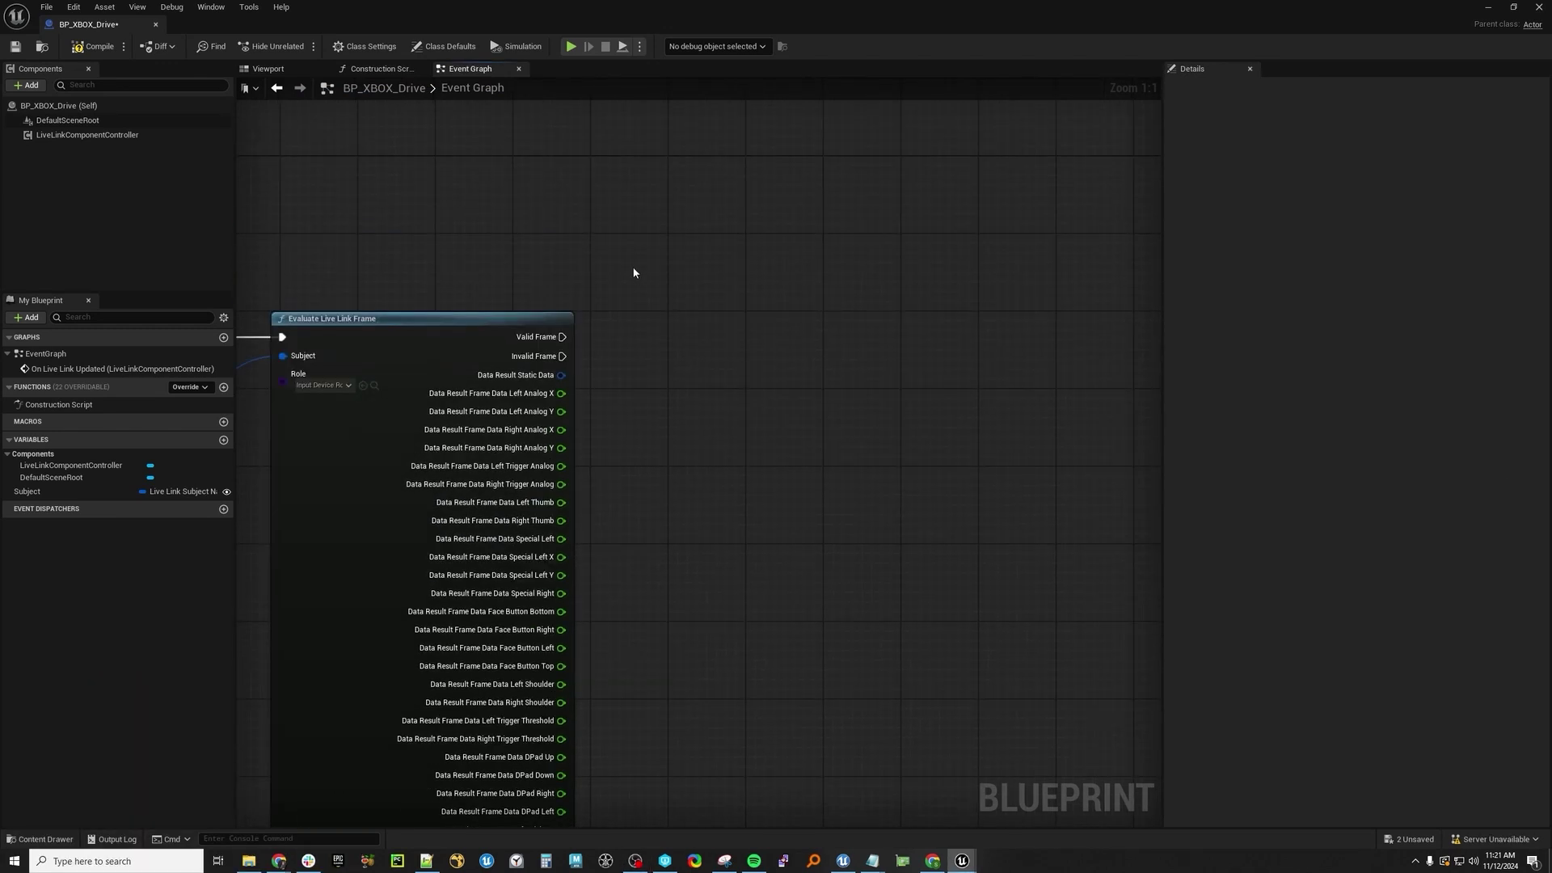
pyautogui.moveTo(649, 302); pyautogui.dragTo(665, 194, button='right')
pyautogui.moveTo(579, 230); pyautogui.dragTo(776, 188)
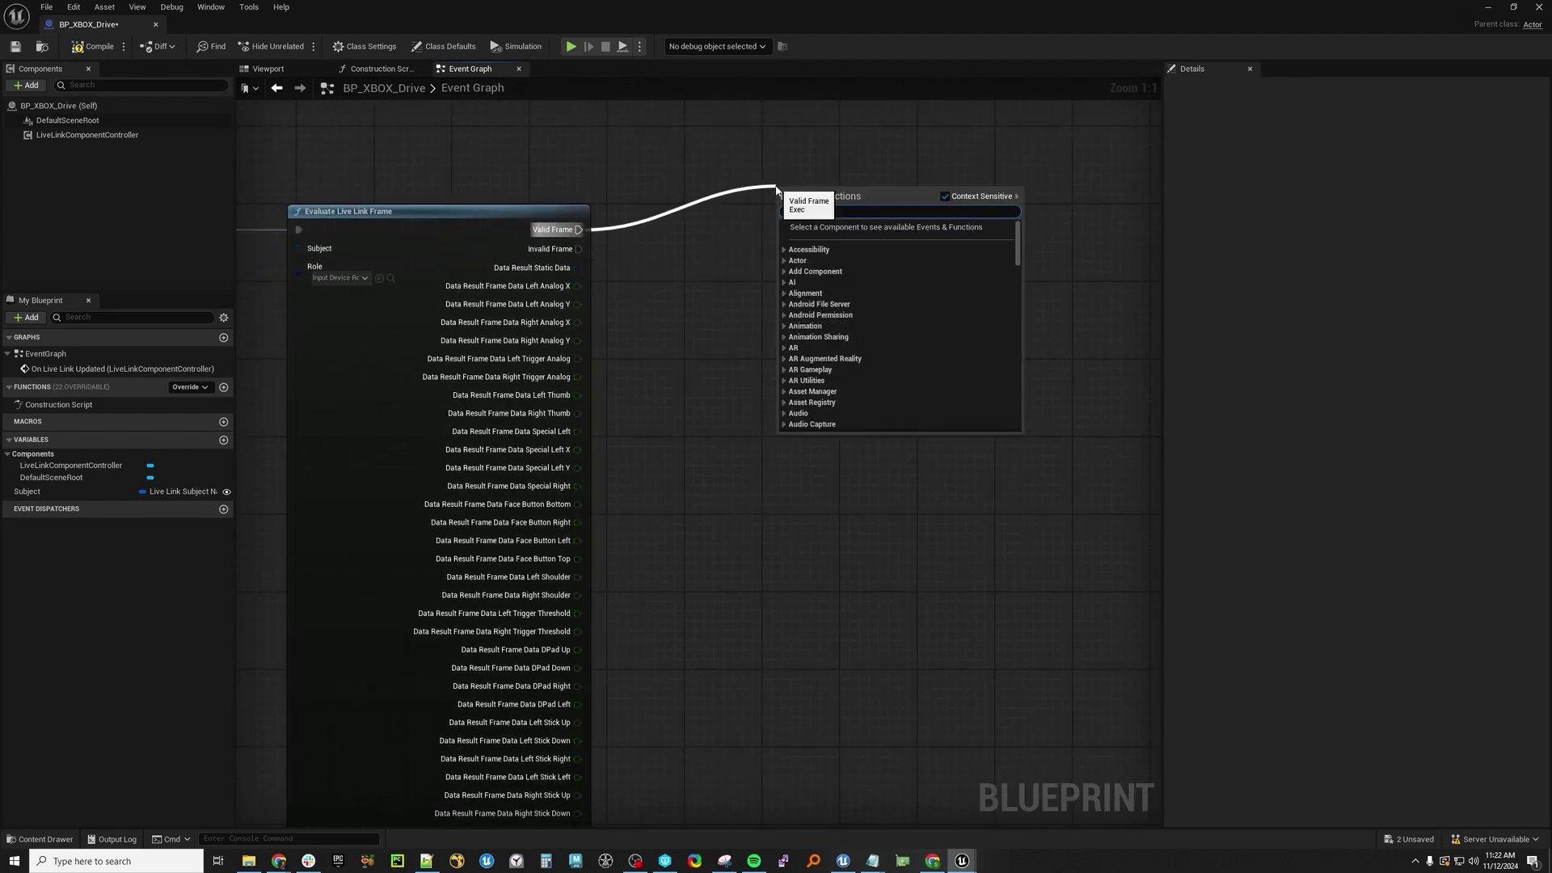
pyautogui.write('add actor')
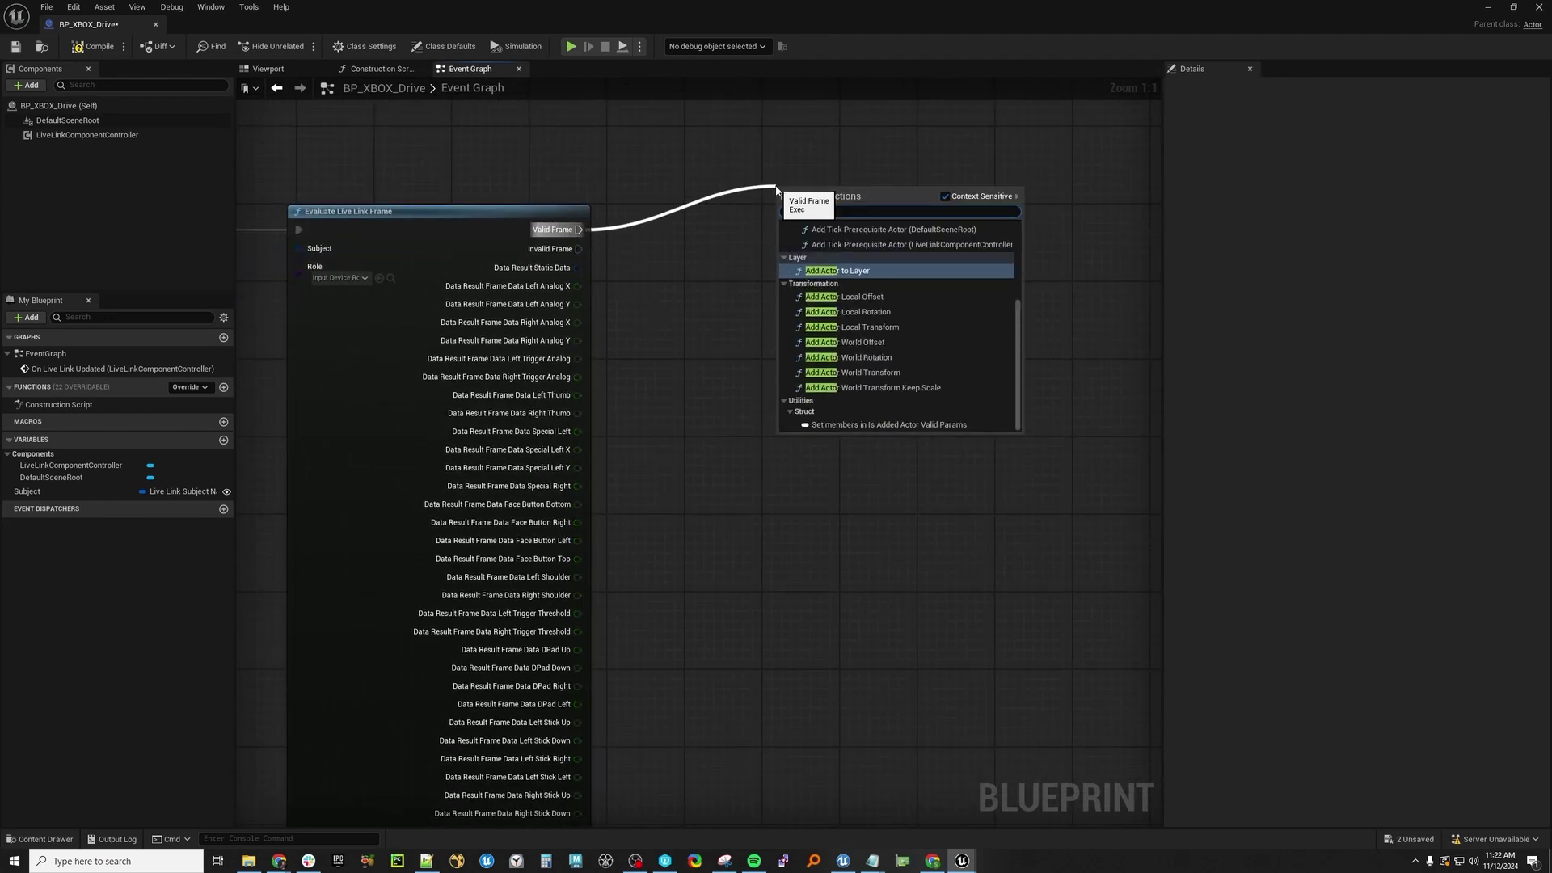
pyautogui.click(844, 297)
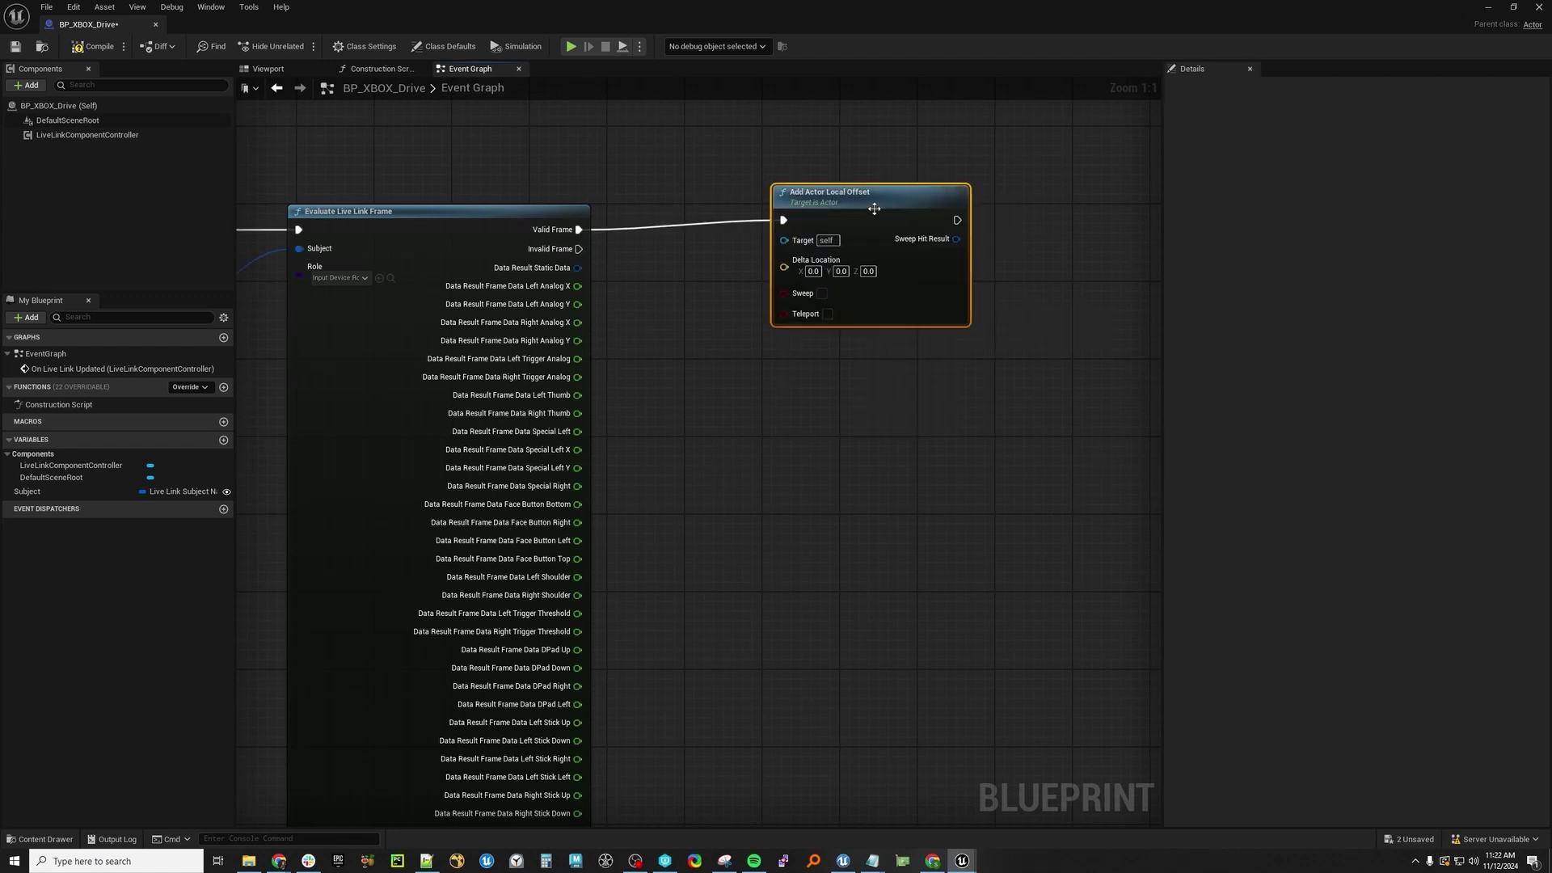
# - Move the Add Actor Local Offset node farther from Evaluate Live Link Frame in line with Valid Frame, and split its Delta Location struct pin
pyautogui.moveTo(848, 203); pyautogui.dragTo(1037, 204)
pyautogui.moveTo(721, 413); pyautogui.dragTo(433, 369, button='right')
pyautogui.moveTo(742, 159); pyautogui.dragTo(888, 162)
pyautogui.rightClick(826, 233)
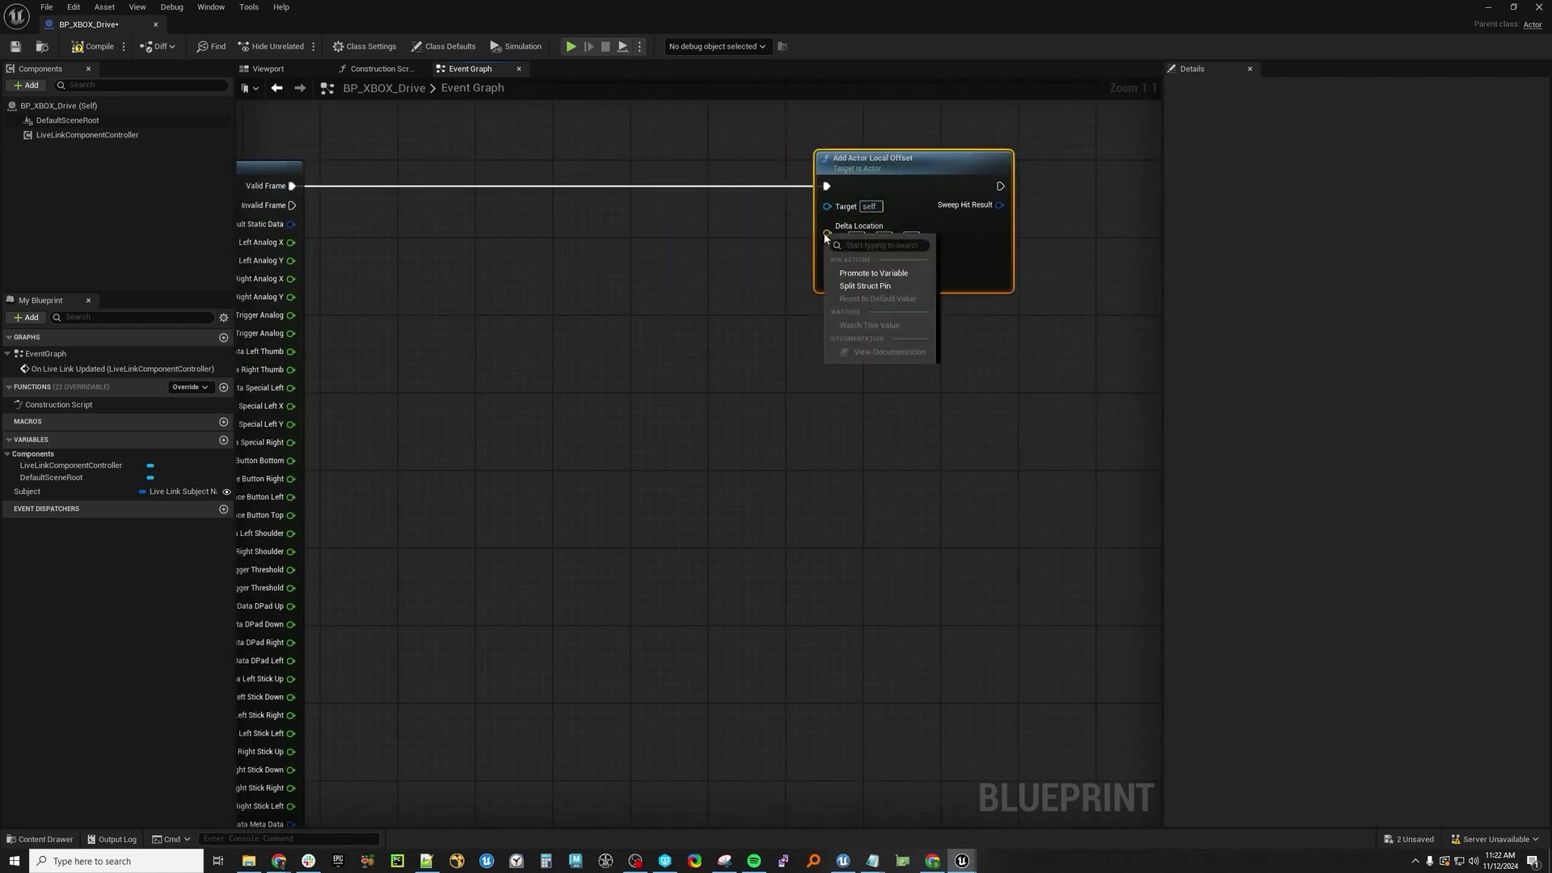
pyautogui.click(880, 287)
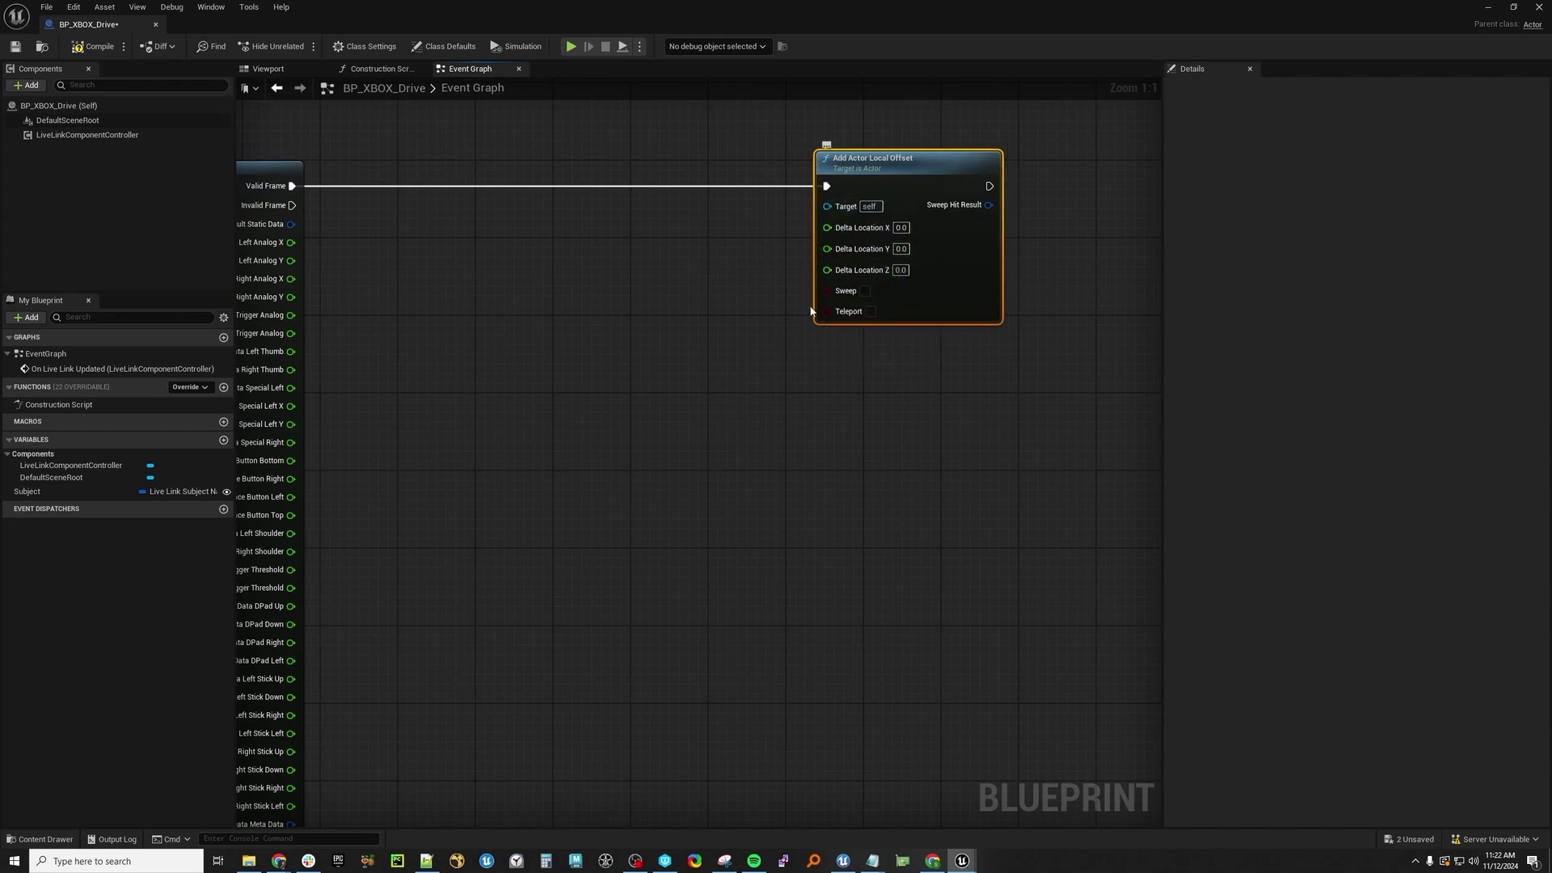
# - Add a Subtract node that subtracts Left Stick Down from Left Stick Up
pyautogui.moveTo(642, 383); pyautogui.dragTo(710, 395, button='right')
pyautogui.moveTo(547, 681); pyautogui.dragTo(662, 606, button='right')
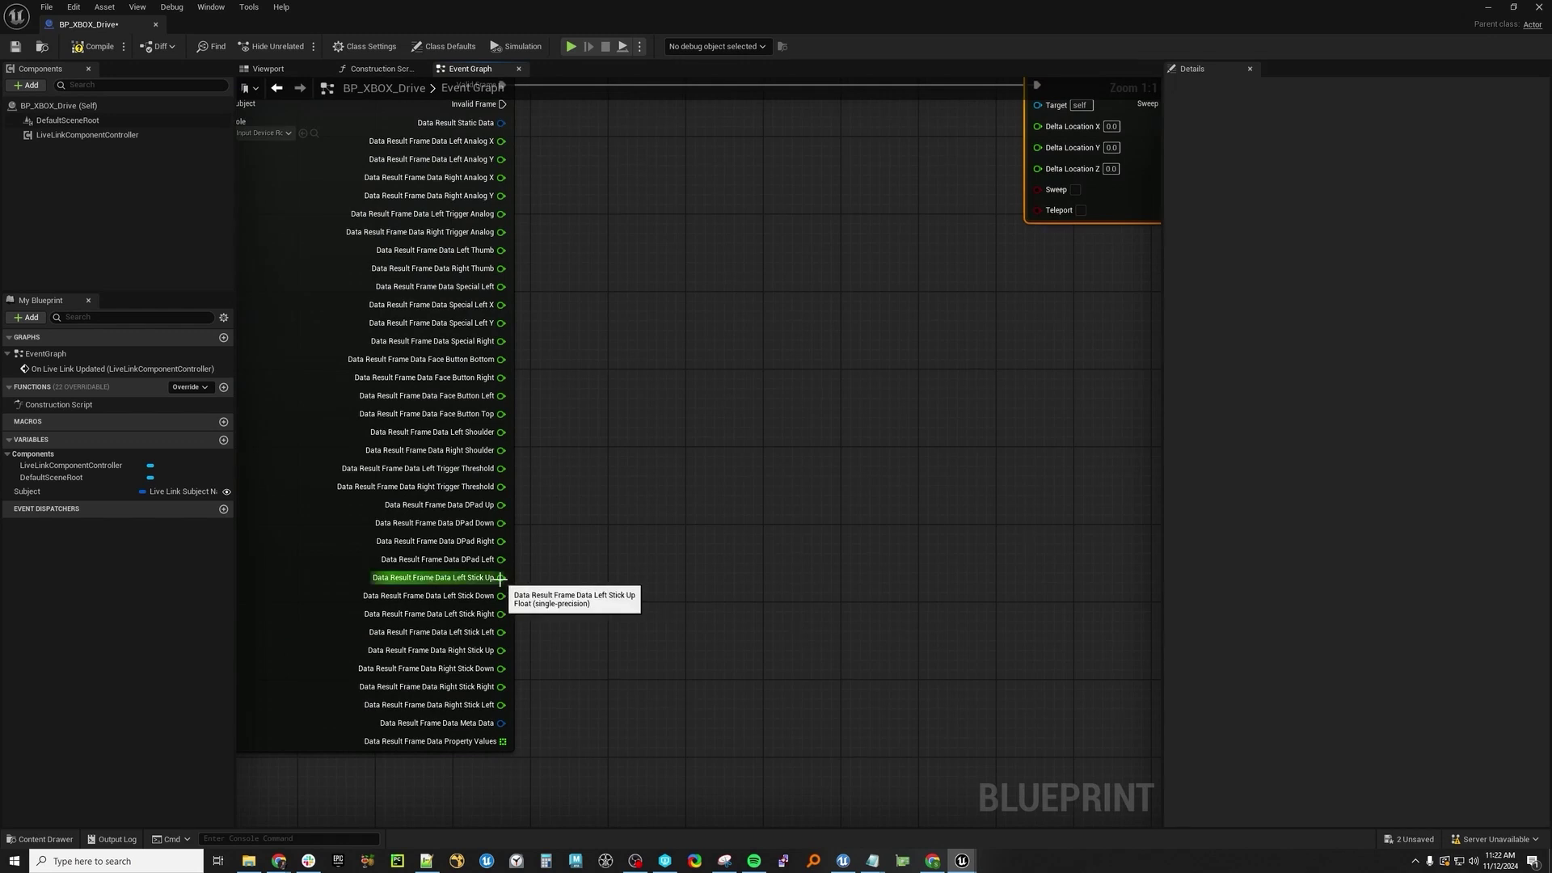
pyautogui.moveTo(500, 577); pyautogui.dragTo(746, 517)
pyautogui.write('subtrac')
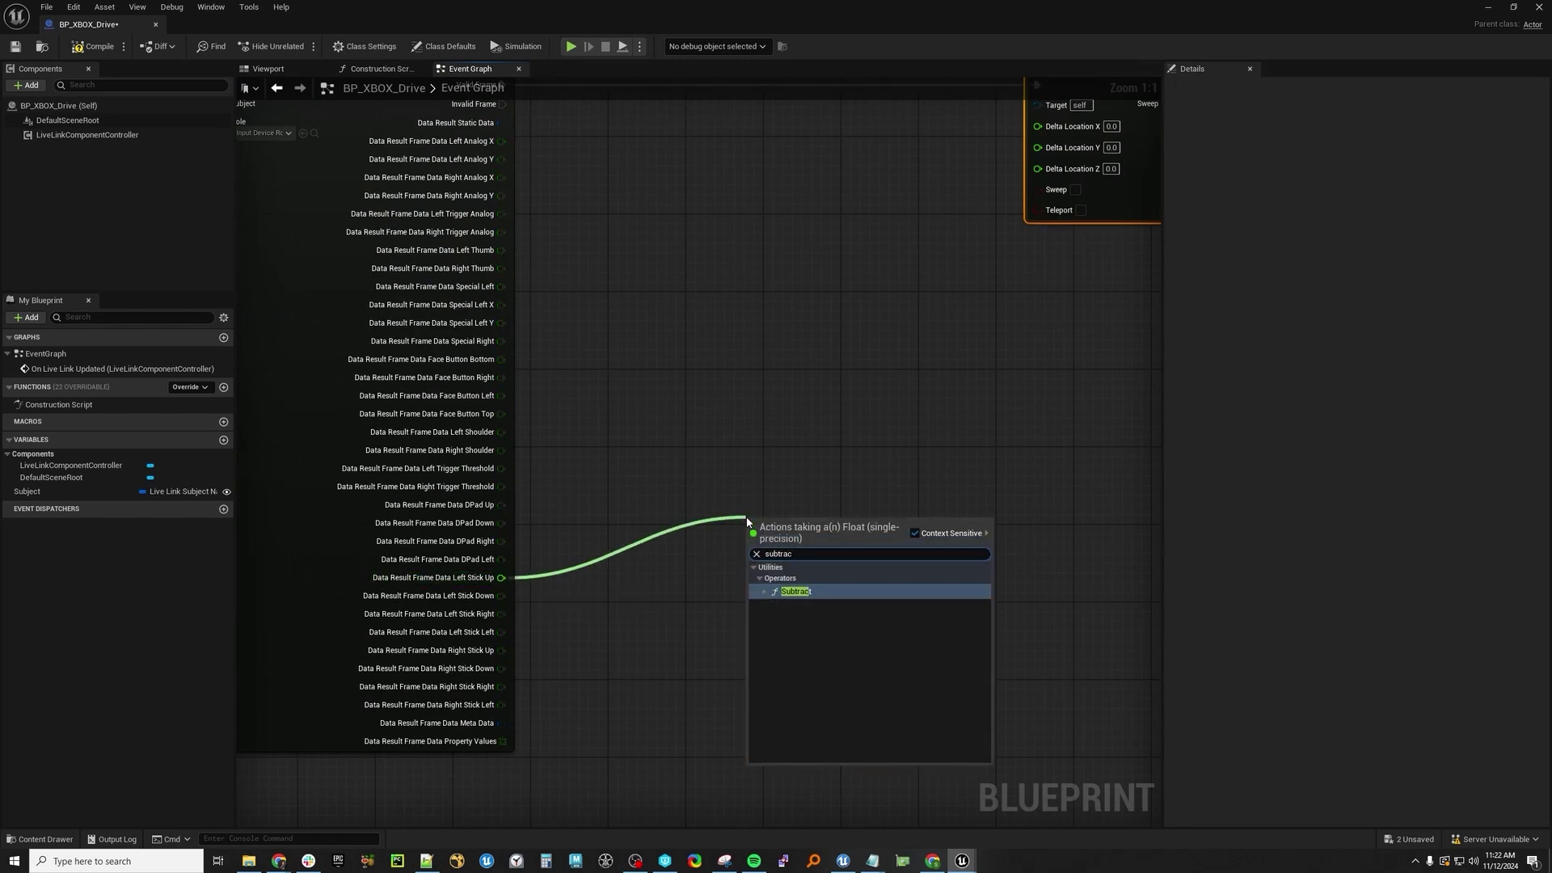
pyautogui.press('Return')
pyautogui.moveTo(771, 540); pyautogui.dragTo(696, 570)
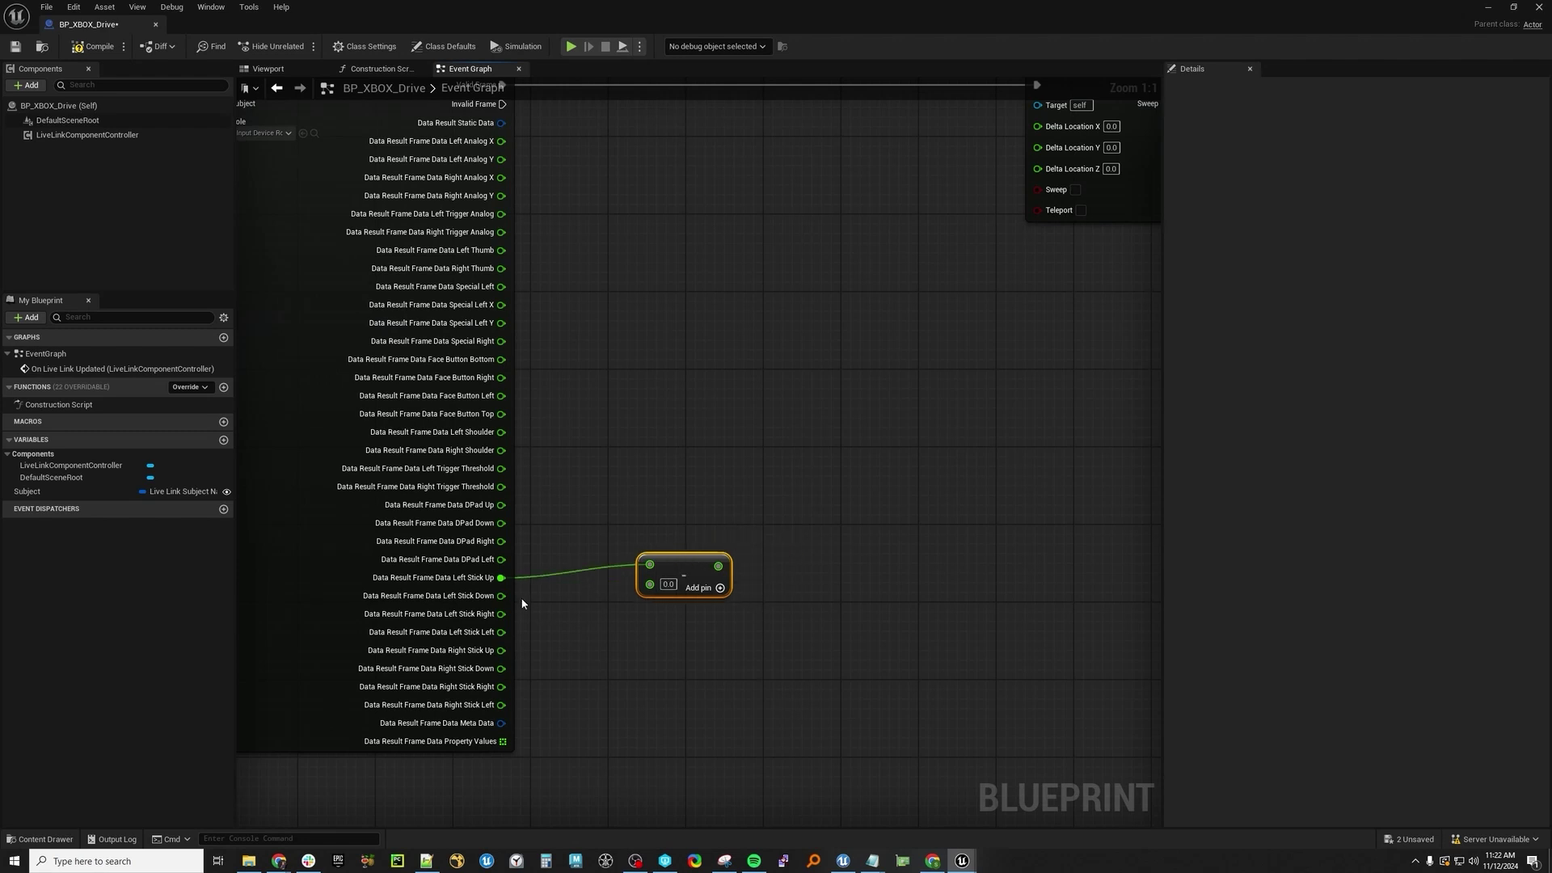
pyautogui.moveTo(501, 595); pyautogui.dragTo(650, 583)
# - Connect the Subtract result to Delta Location Y of Add Actor Local Offset, and move the Subtract node between the two larger nodes
pyautogui.moveTo(741, 493); pyautogui.dragTo(616, 648, button='right')
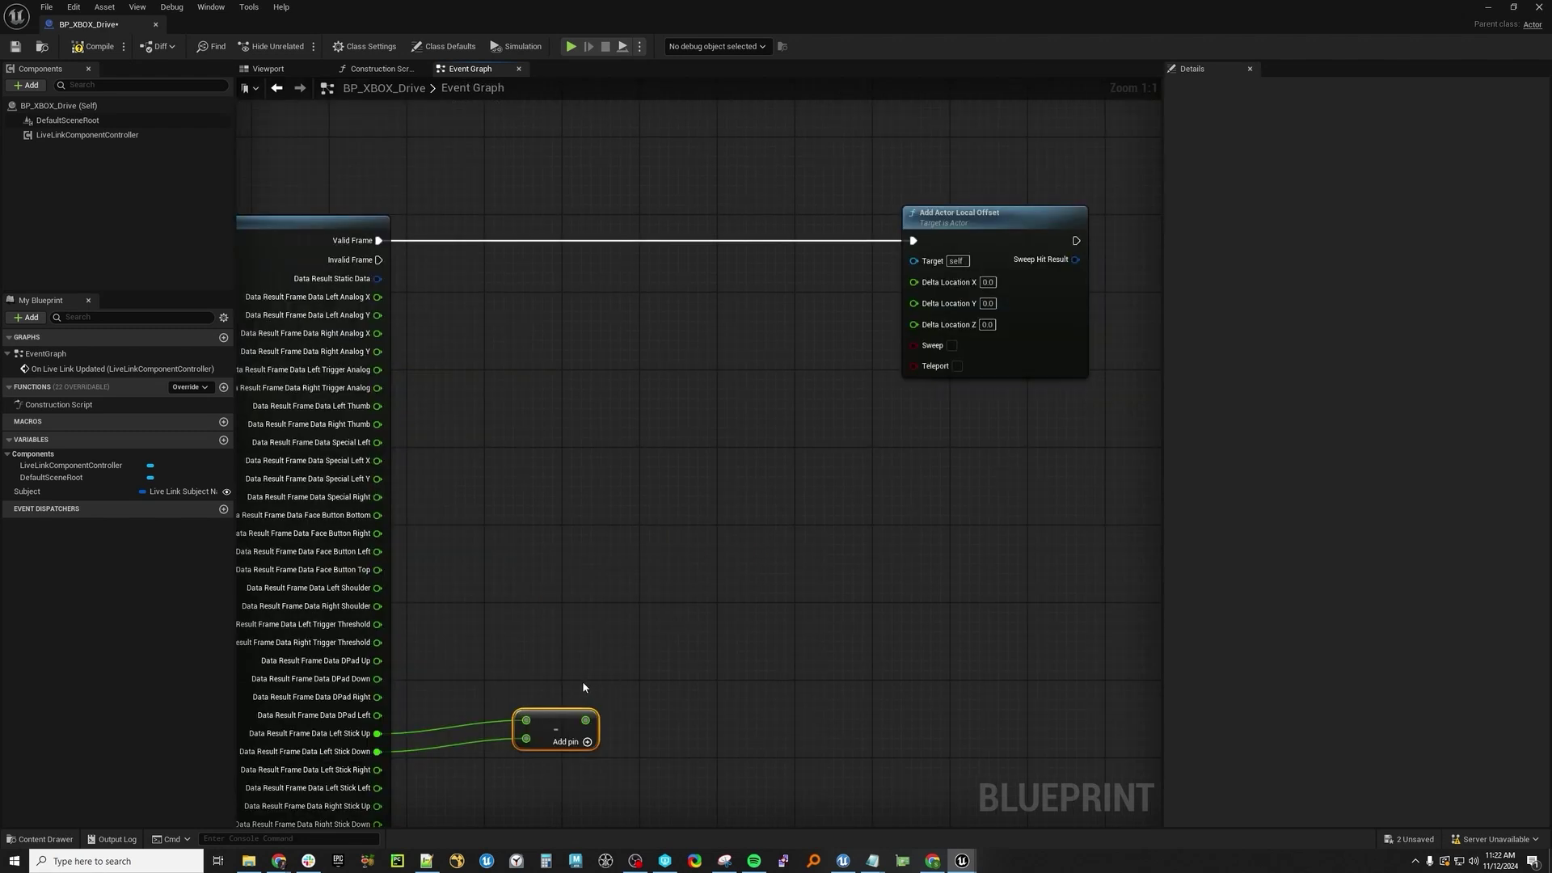
pyautogui.moveTo(566, 713); pyautogui.dragTo(935, 305)
pyautogui.moveTo(647, 367); pyautogui.dragTo(727, 374, button='right')
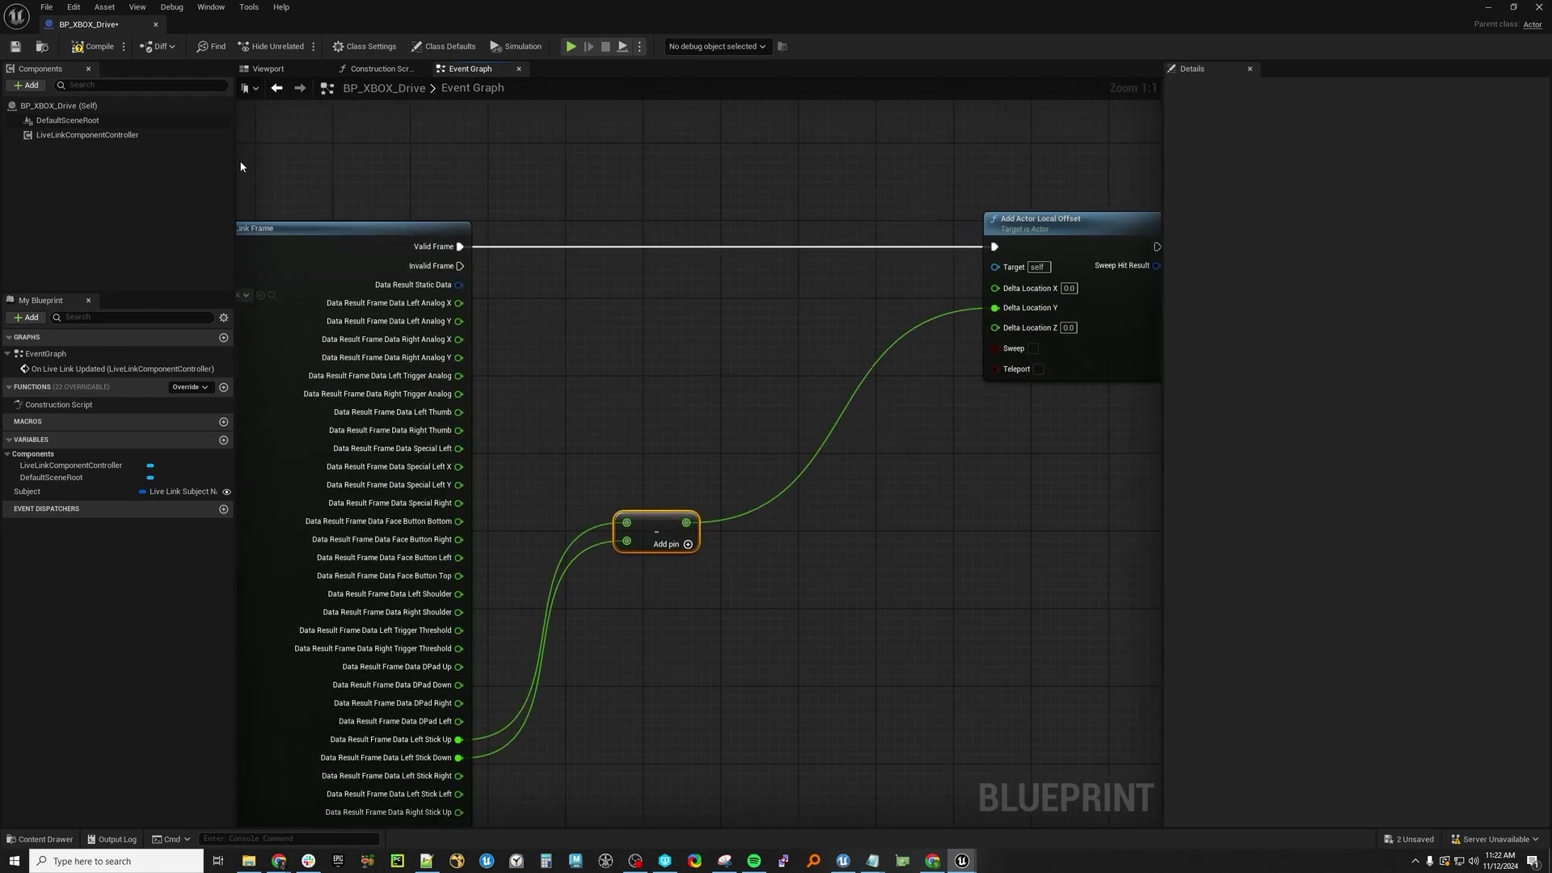
# - Compile the Blueprint, check its Save on Compile options, and go back to the level
pyautogui.click(81, 48)
pyautogui.moveTo(417, 12); pyautogui.dragTo(463, 3)
pyautogui.doubleClick(460, 6)
pyautogui.click(124, 46)
pyautogui.moveTo(176, 68)
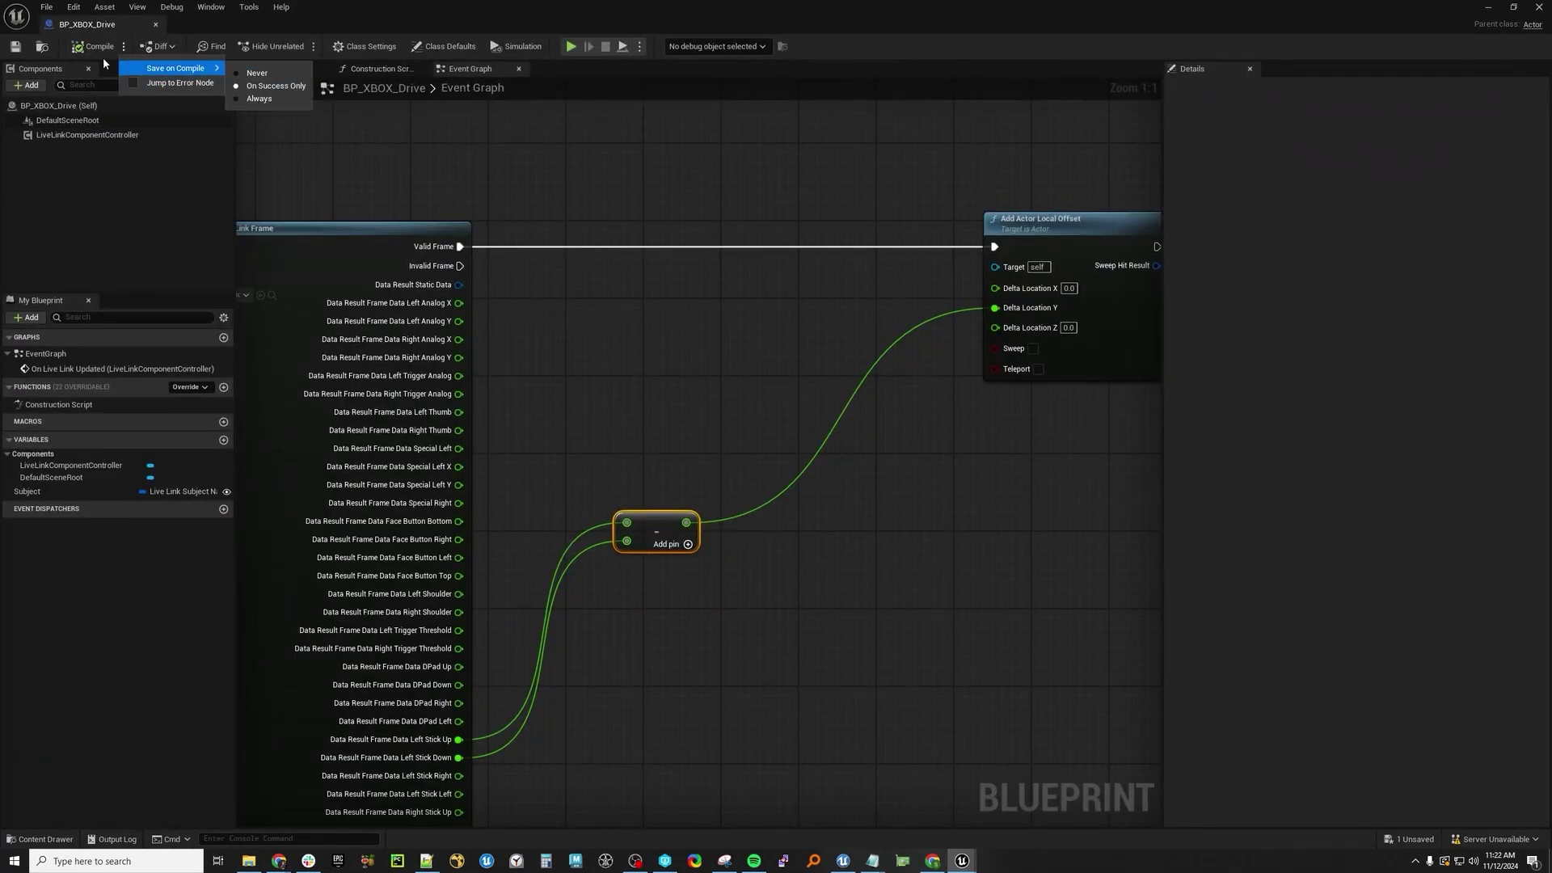
pyautogui.moveTo(507, 8); pyautogui.dragTo(1551, 416)
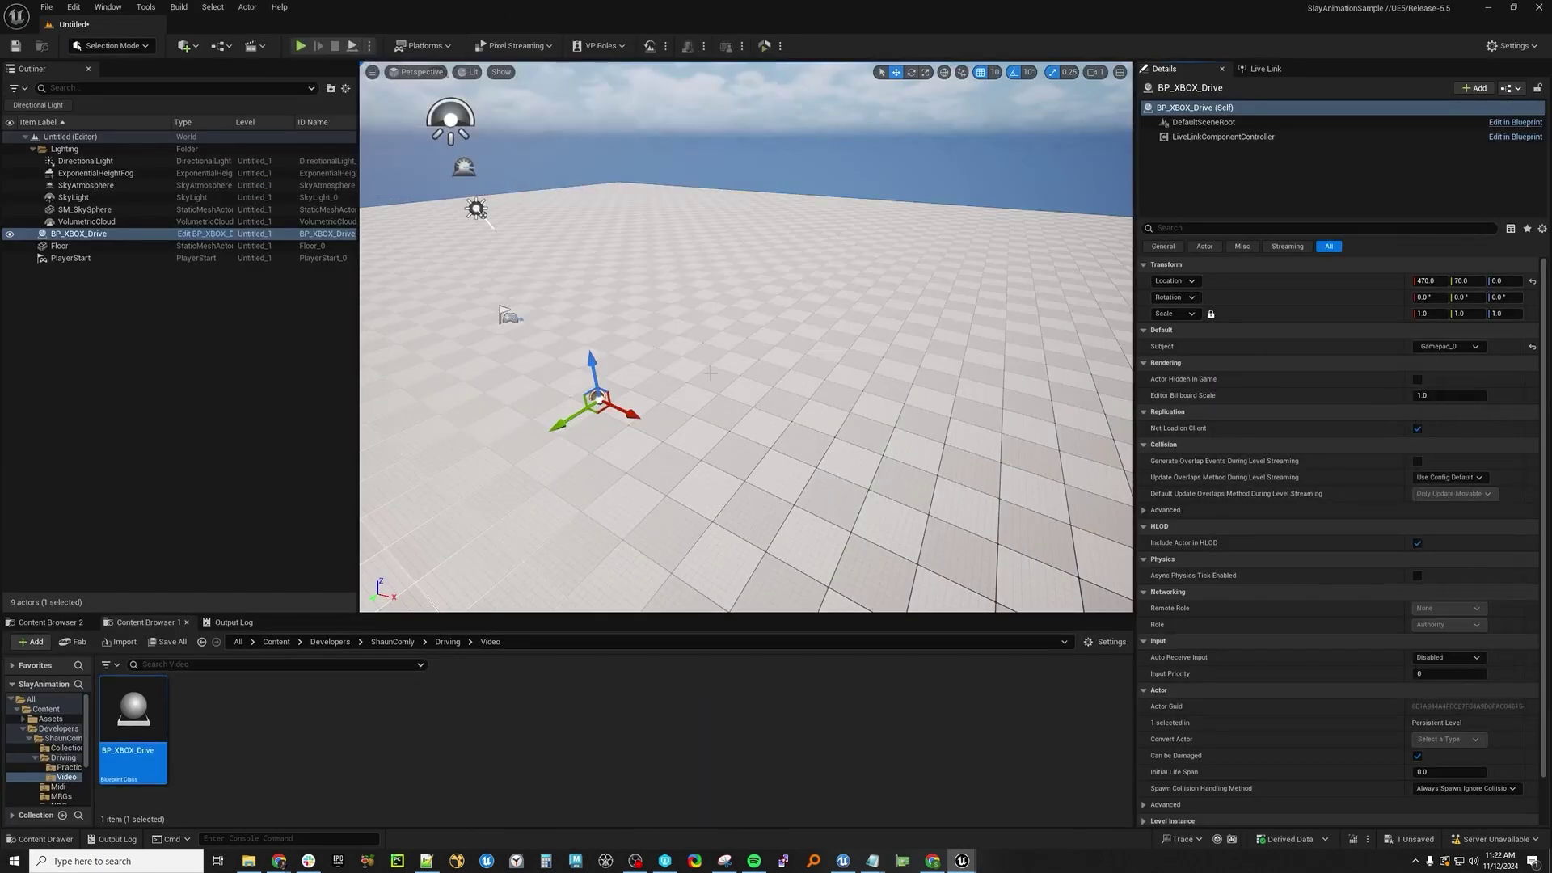
# - Add a Cone shape to the level and reset its location to 0, 0, 0
pyautogui.click(186, 45)
pyautogui.moveTo(204, 227)
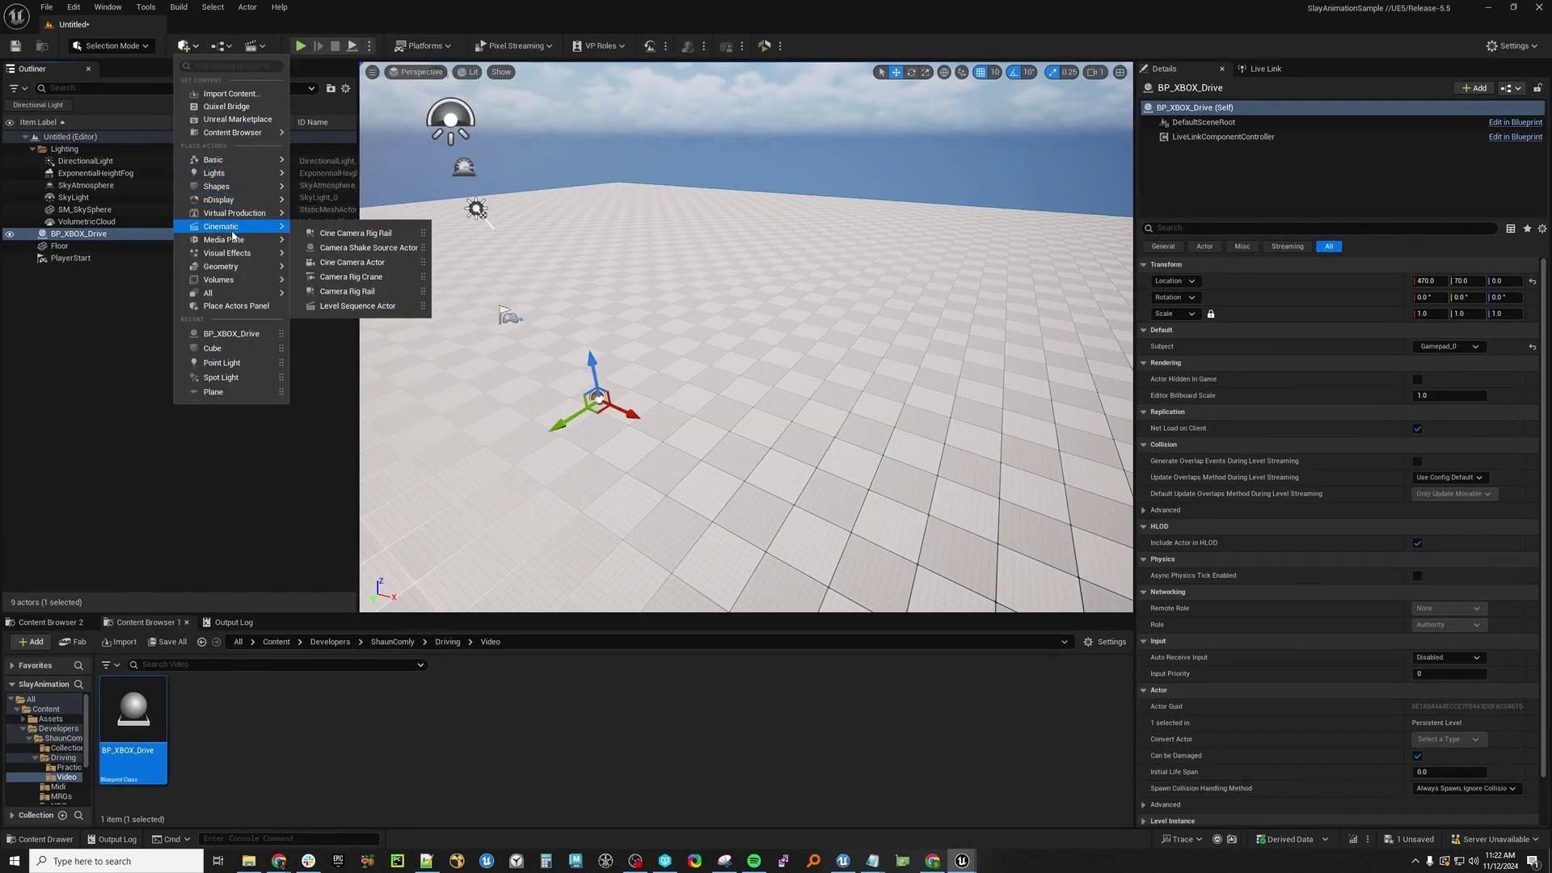
pyautogui.moveTo(229, 188)
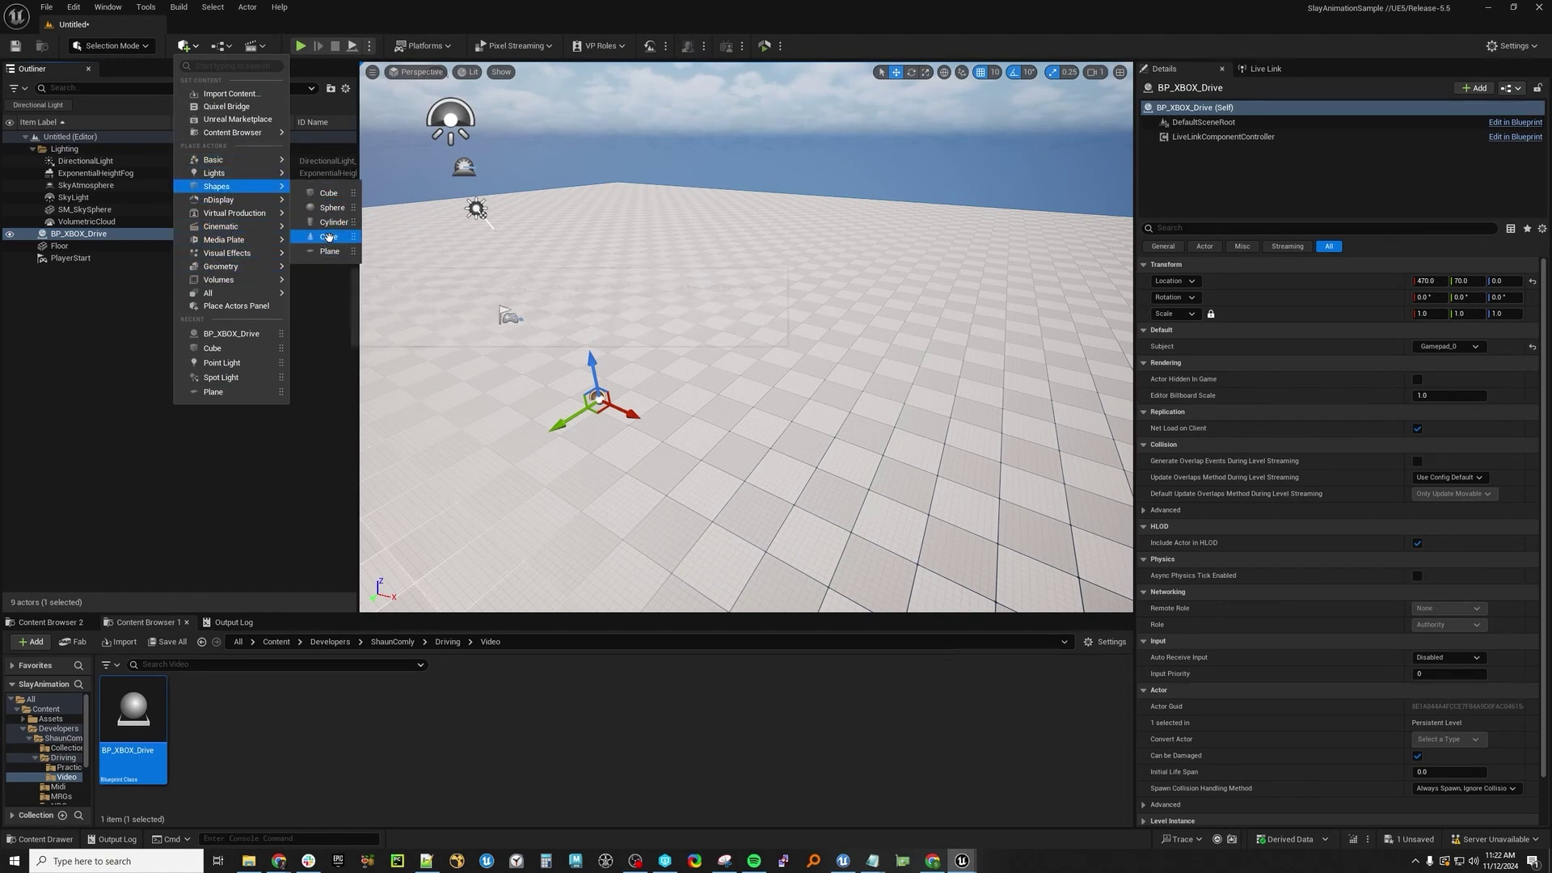
pyautogui.click(790, 426)
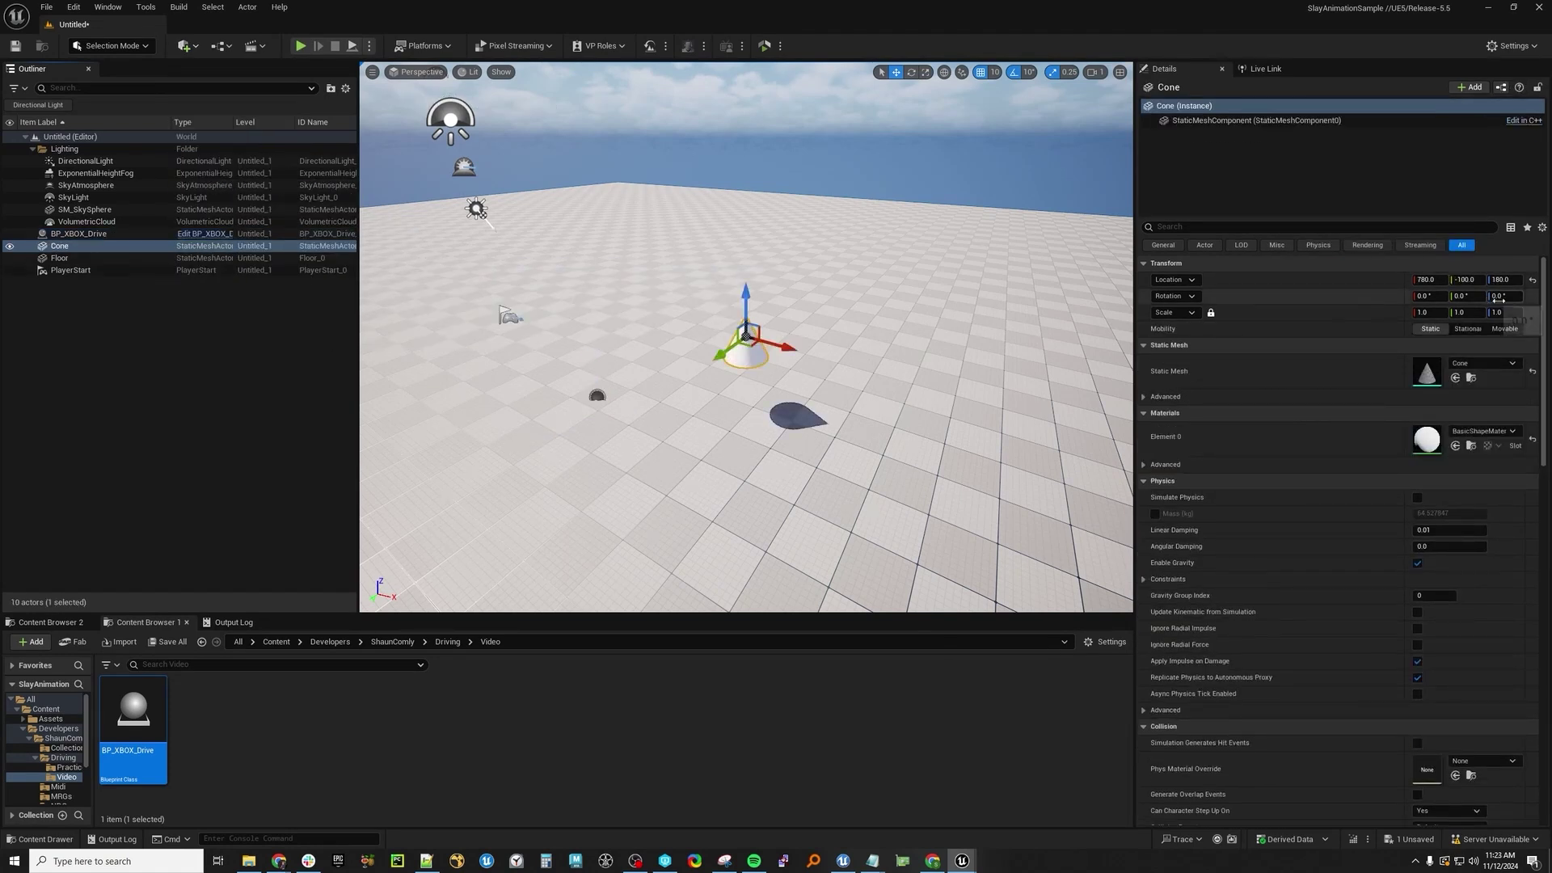
pyautogui.click(1532, 280)
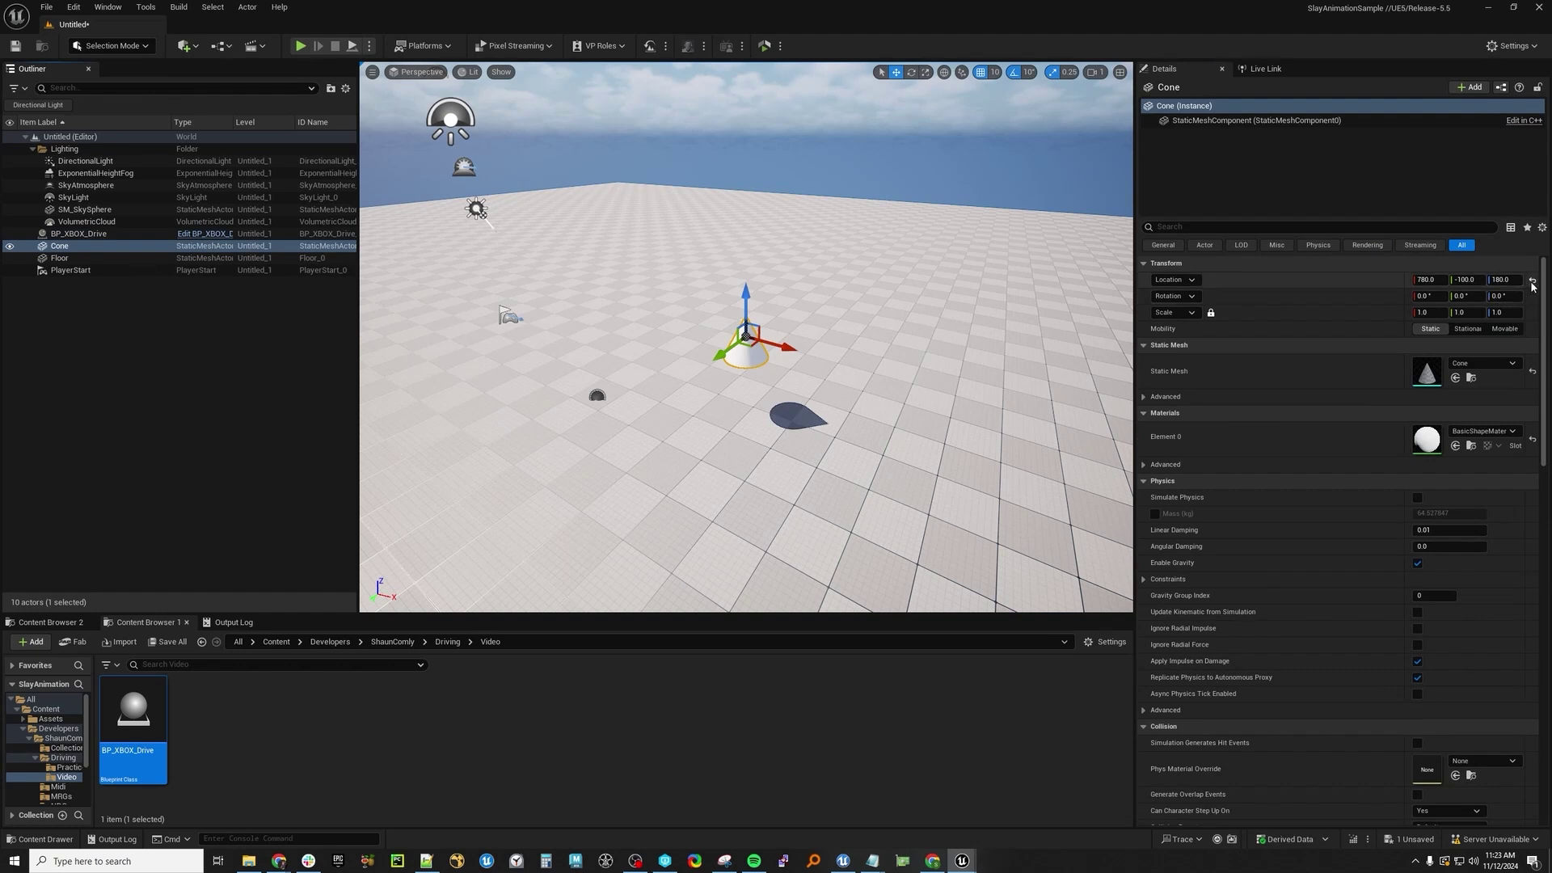
# - Make the cone Movable, parent it under BP_XBOX_Drive, and reset its relative location to zero
pyautogui.click(78, 234)
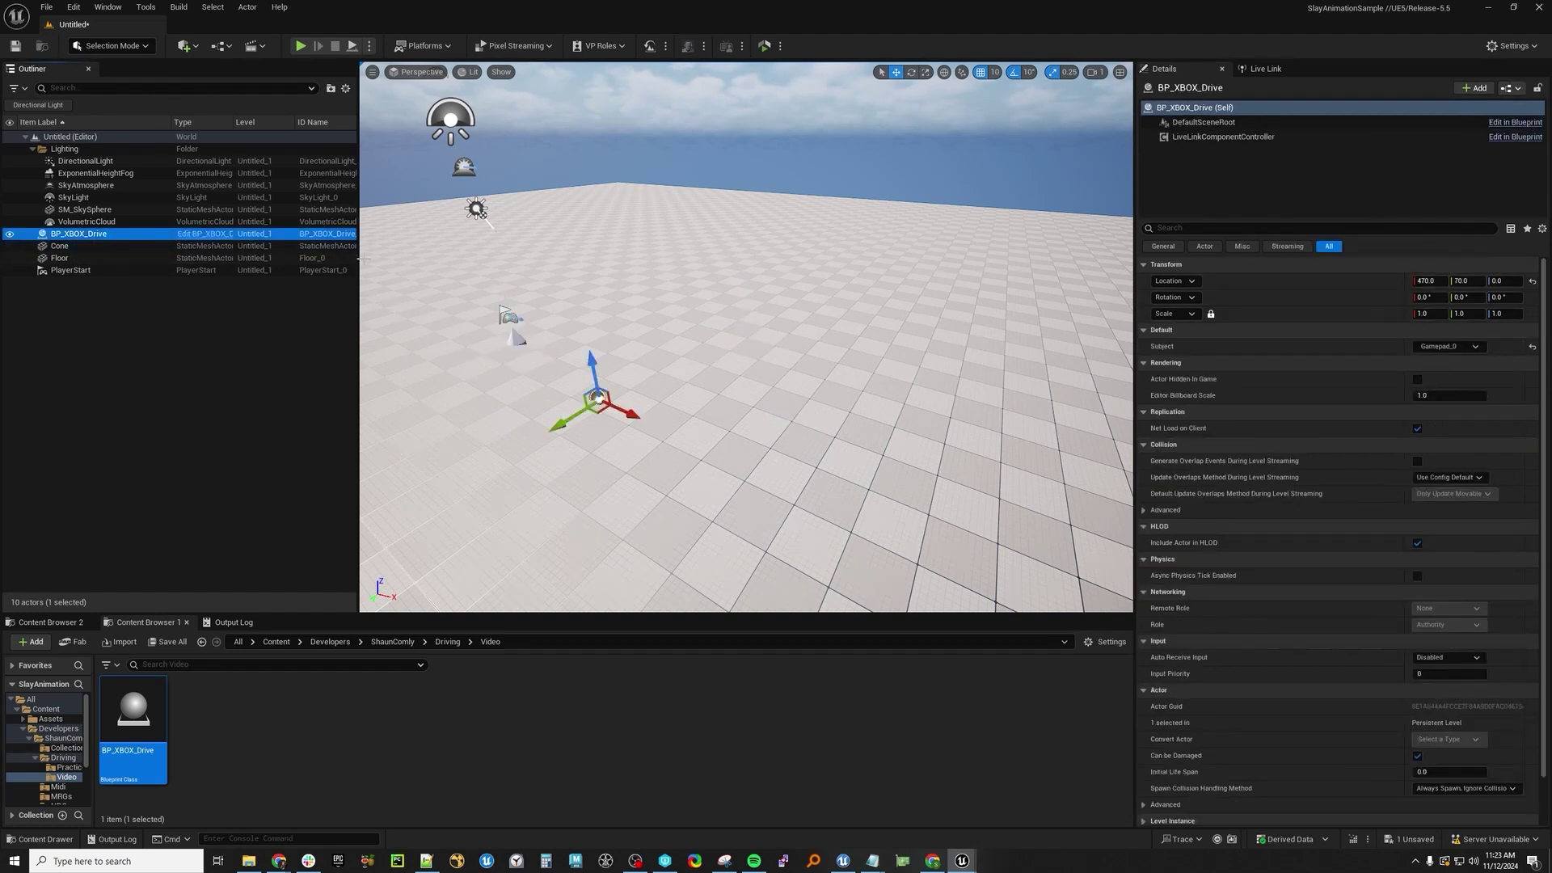
pyautogui.moveTo(79, 239)
pyautogui.mouseDown()
pyautogui.moveTo(76, 259)
pyautogui.moveTo(72, 238)
pyautogui.moveTo(66, 251)
pyautogui.mouseUp()
pyautogui.click(1504, 328)
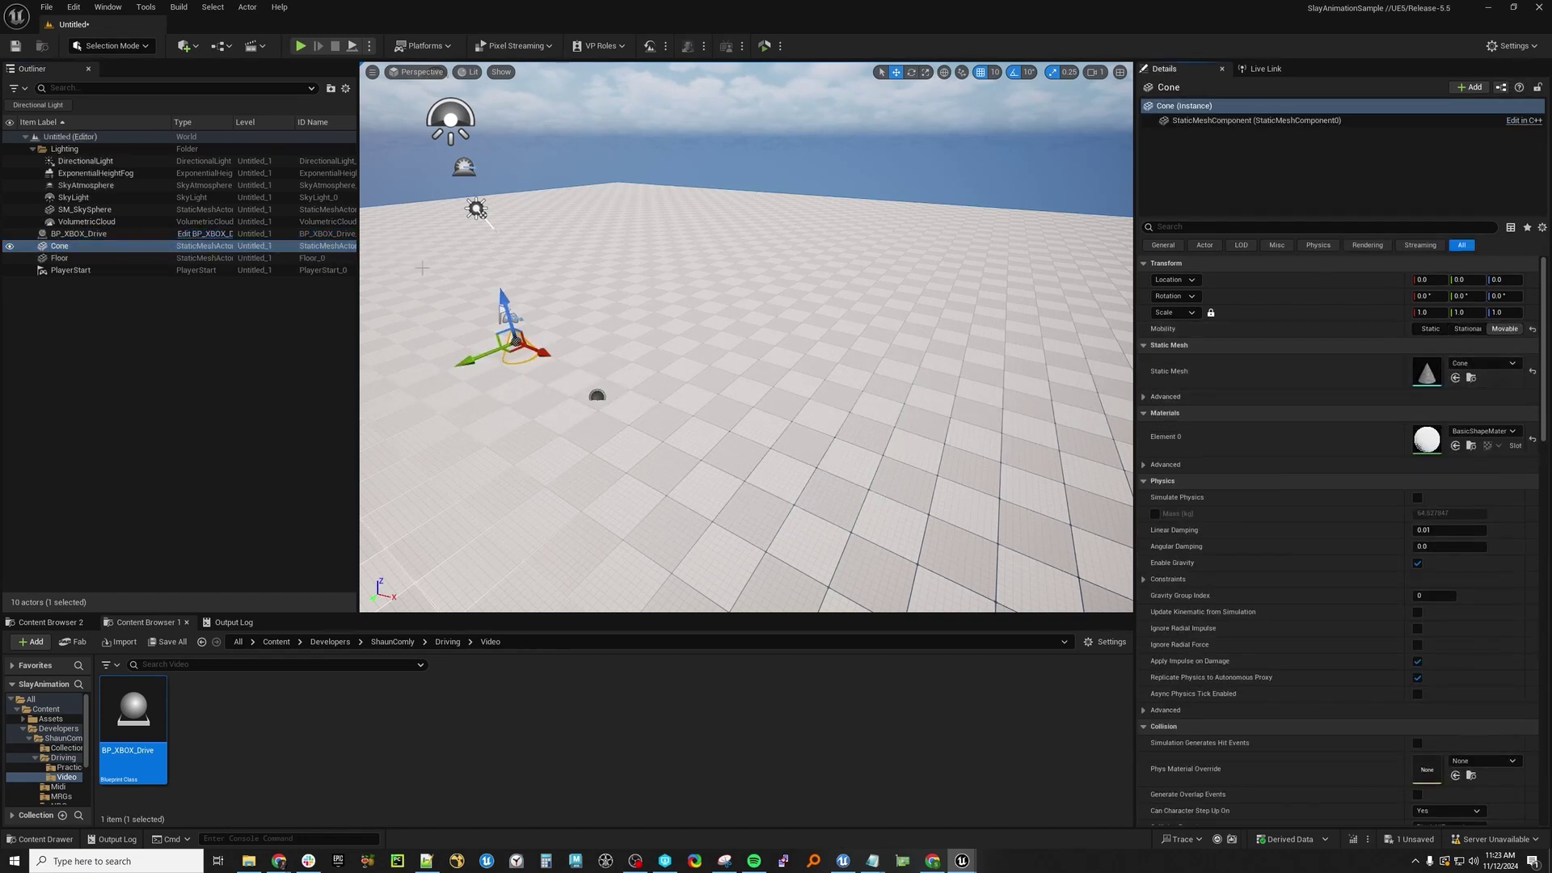
pyautogui.moveTo(77, 245); pyautogui.dragTo(77, 235)
pyautogui.click(1532, 280)
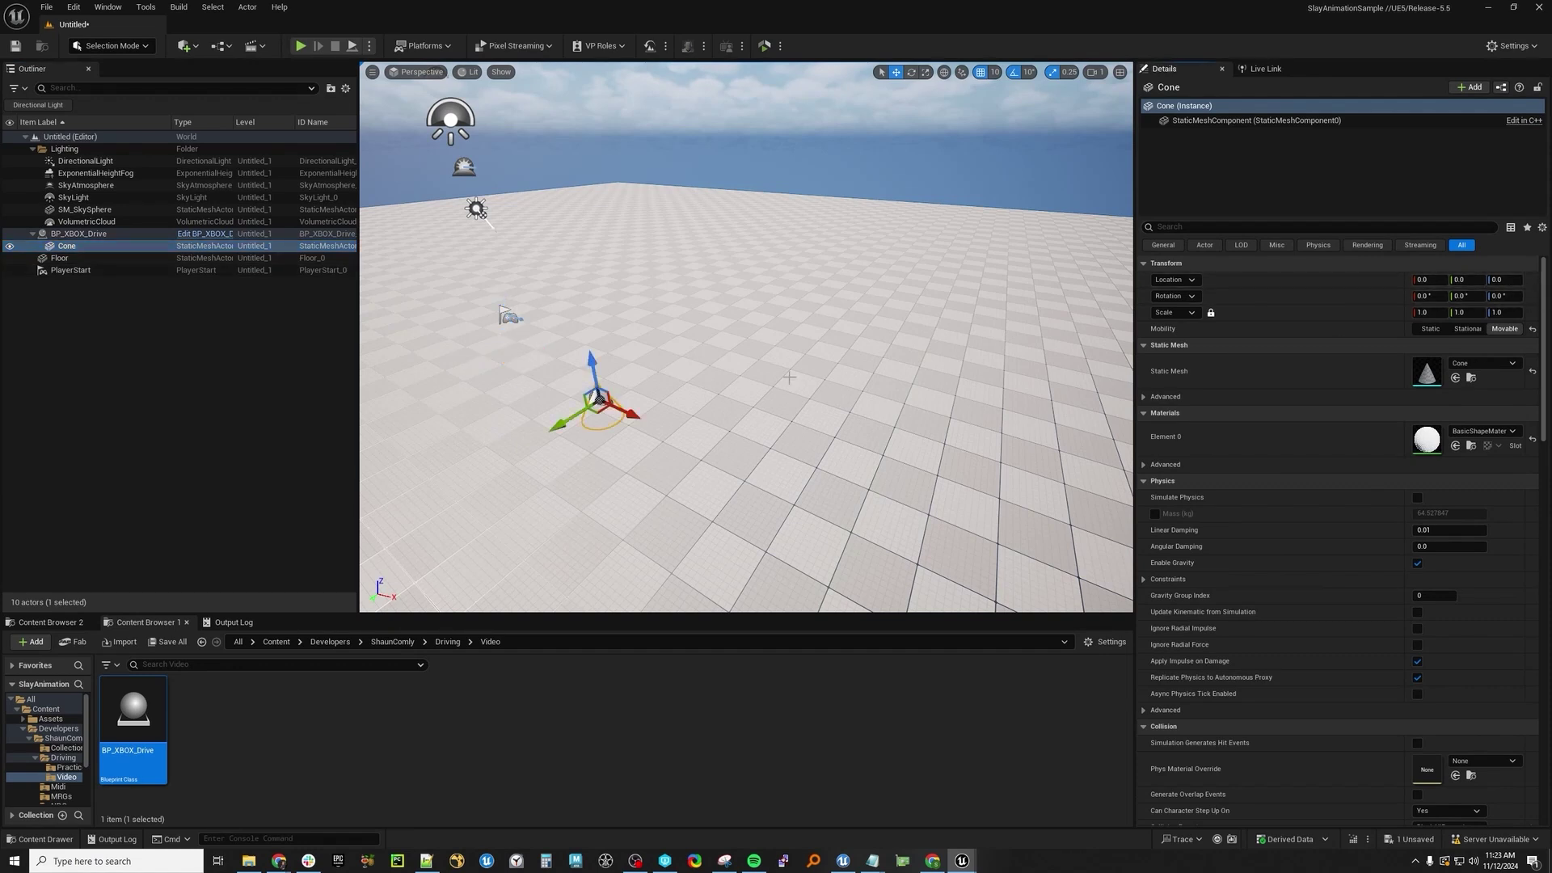
# - Rotate the cone about -90° around X so that it lies on its side
pyautogui.press('e')
pyautogui.moveTo(560, 388); pyautogui.dragTo(684, 525)
pyautogui.press('d')
pyautogui.moveTo(715, 485); pyautogui.dragTo(724, 481, button='right')
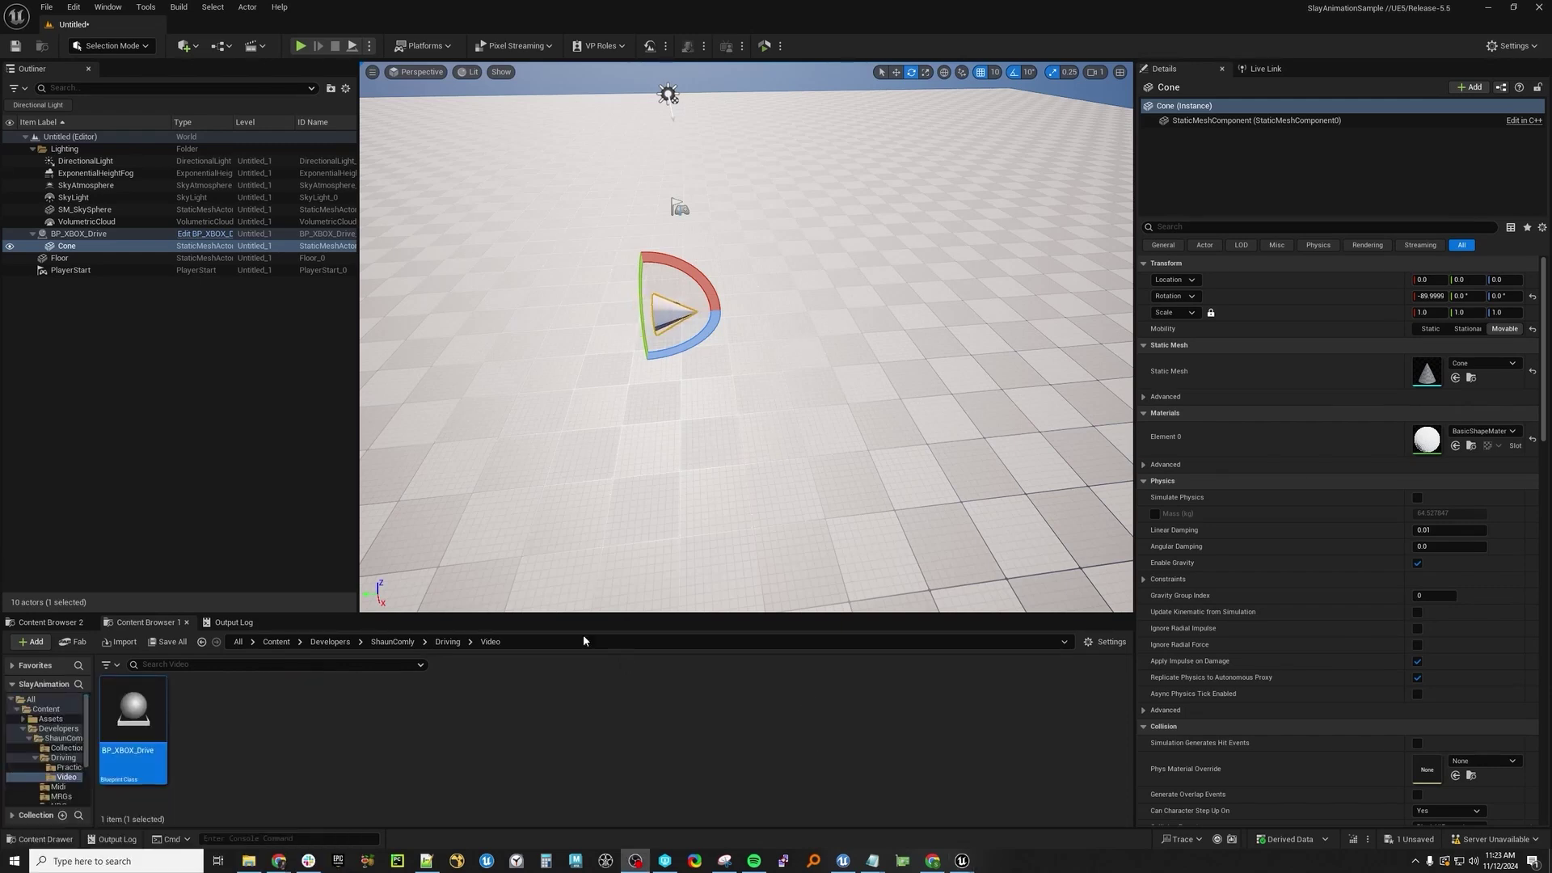
# - Search the Editor Preferences for "joystick" to check the Level Editor Joystick Controls setting
pyautogui.click(73, 6)
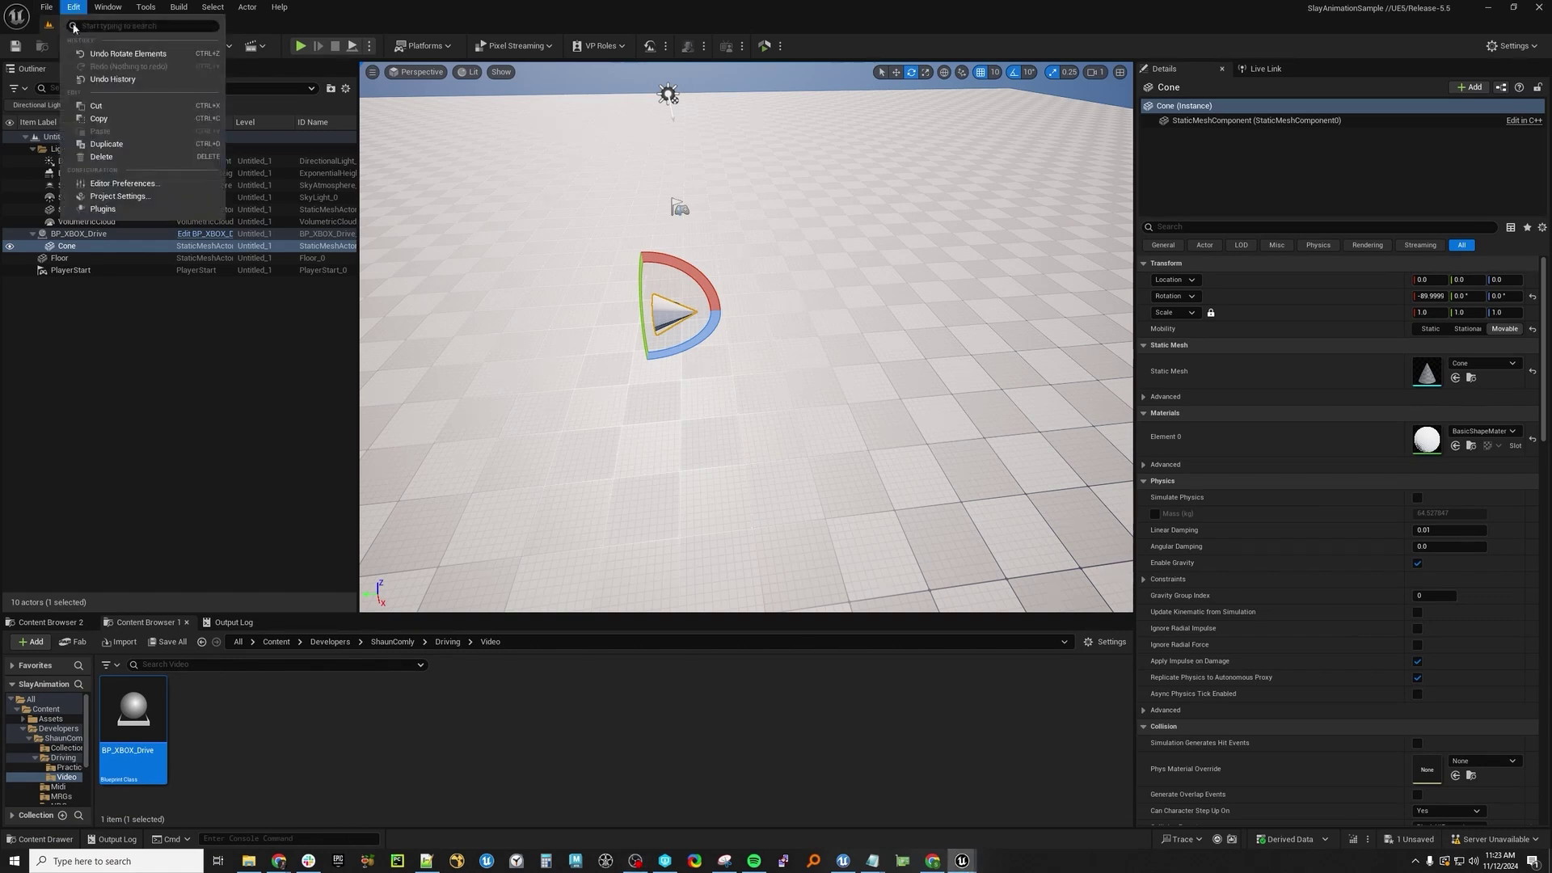
pyautogui.click(121, 183)
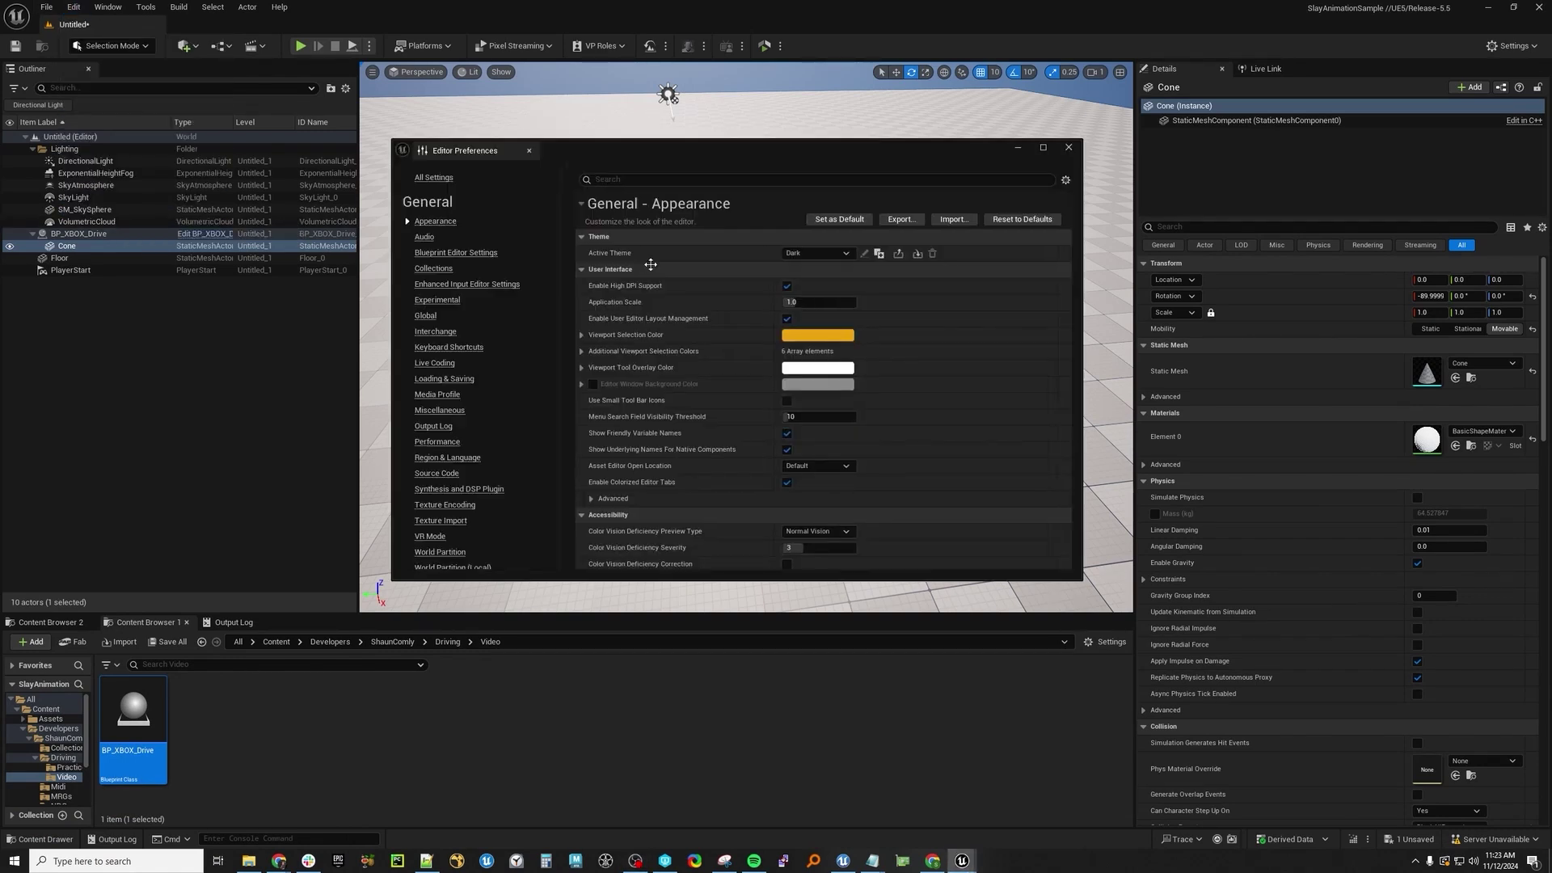
pyautogui.write('jo')
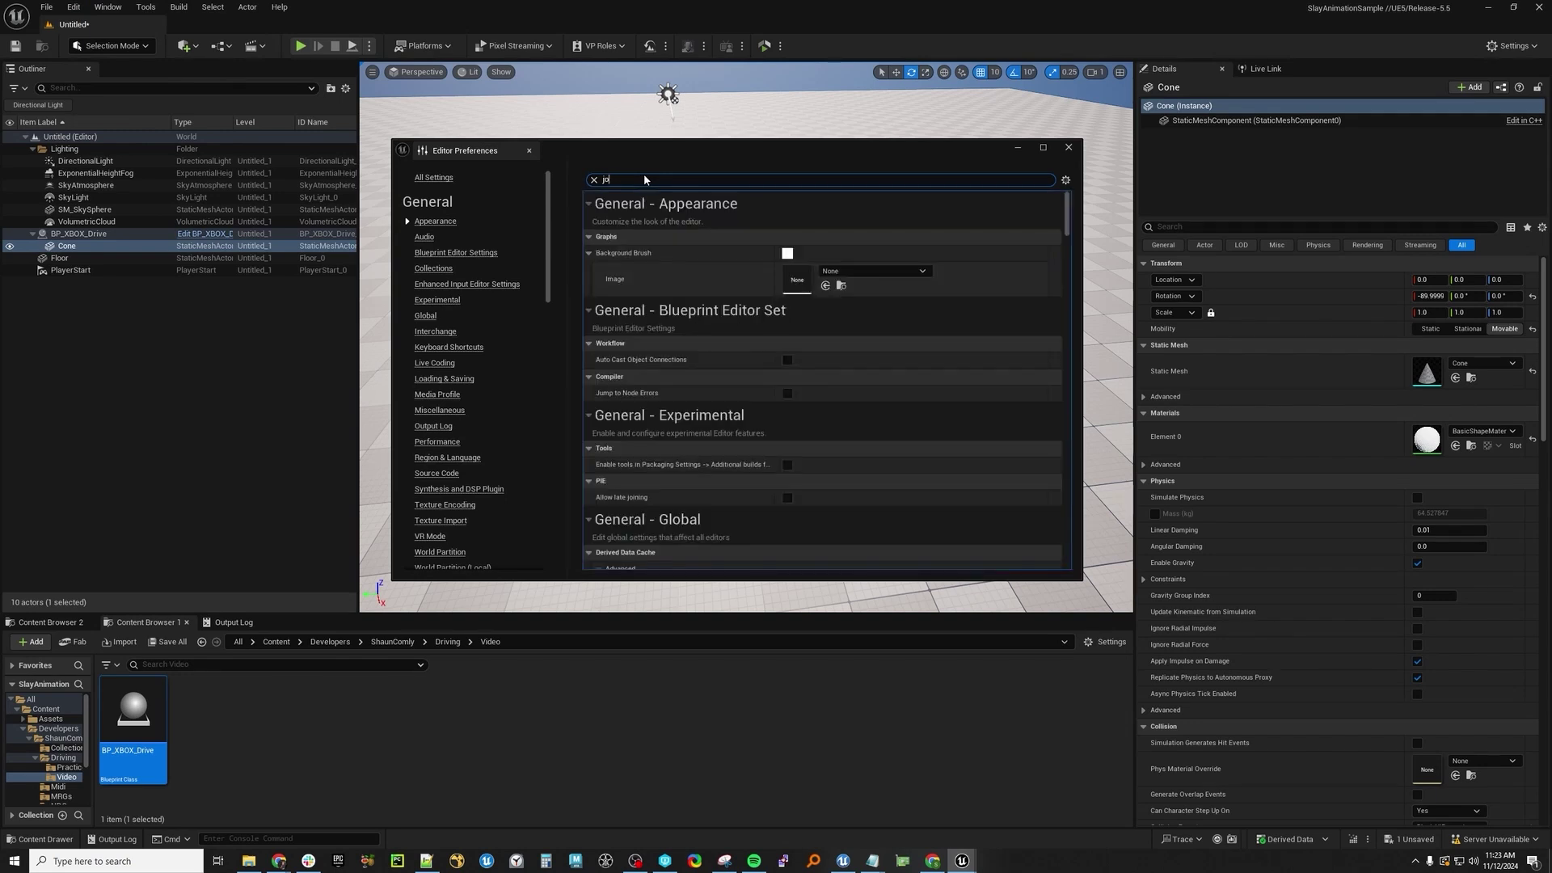
pyautogui.write('ystick')
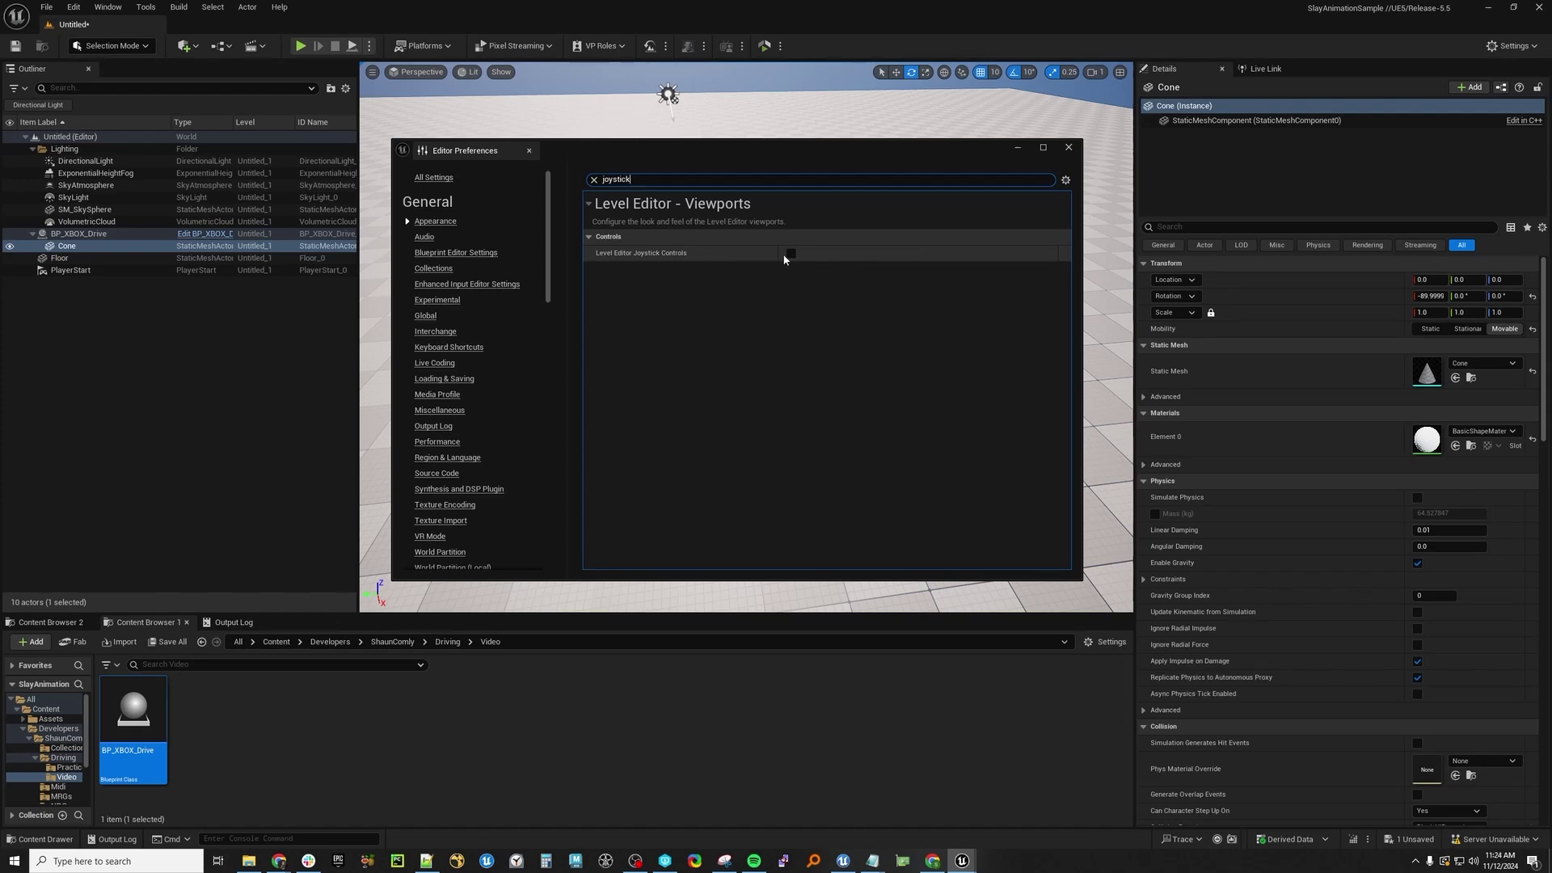
pyautogui.click(1068, 147)
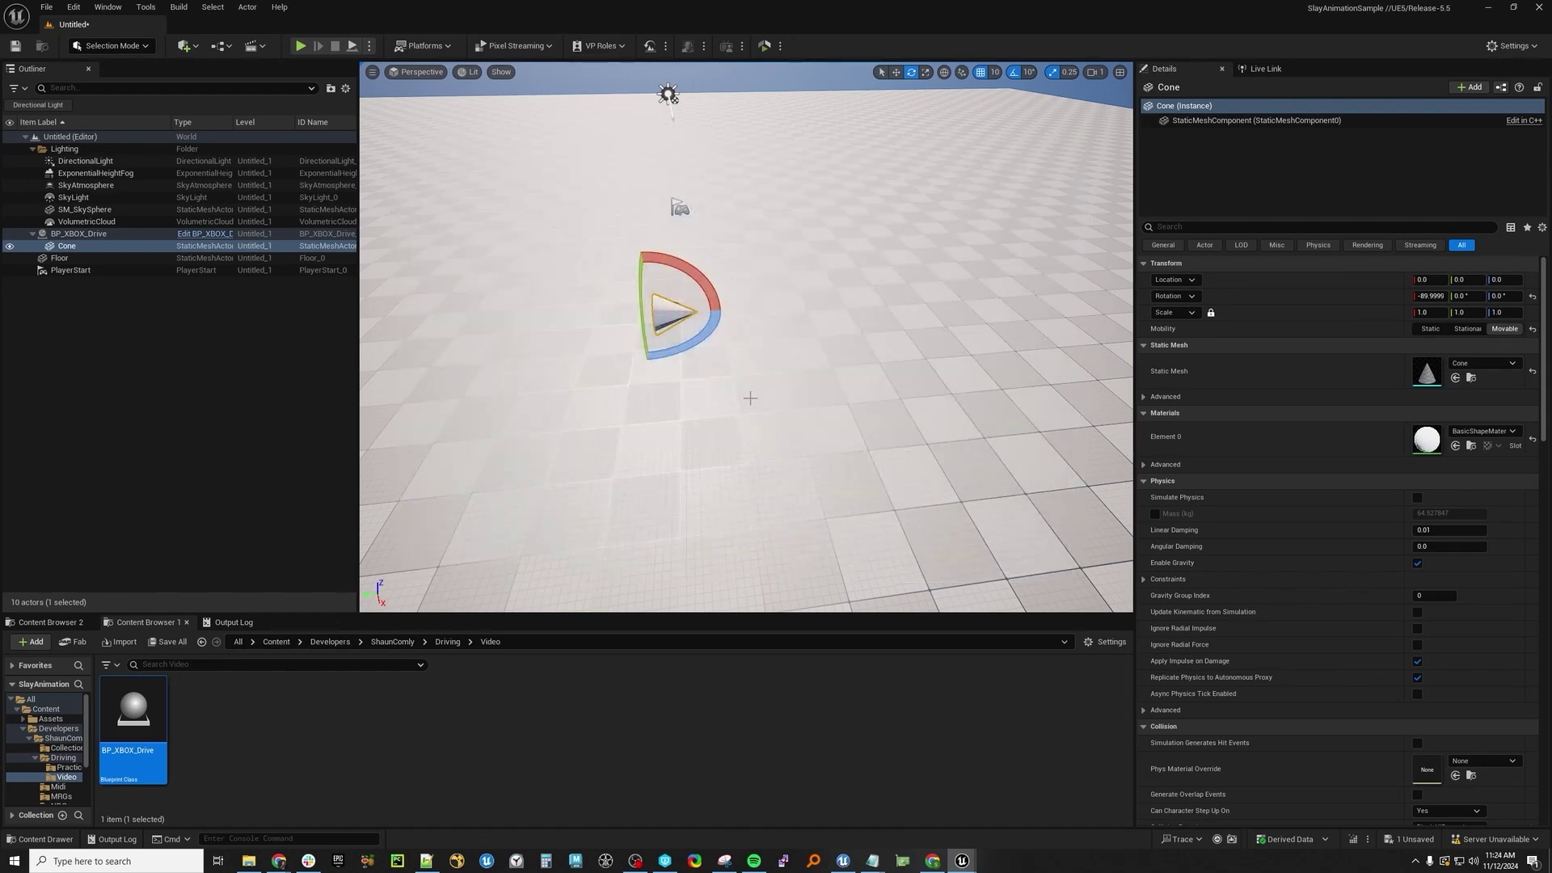
# - Turn the cone about 180° around Z, offset it to about Y 114 from its parent, and deselect it
pyautogui.moveTo(689, 346); pyautogui.dragTo(764, 306)
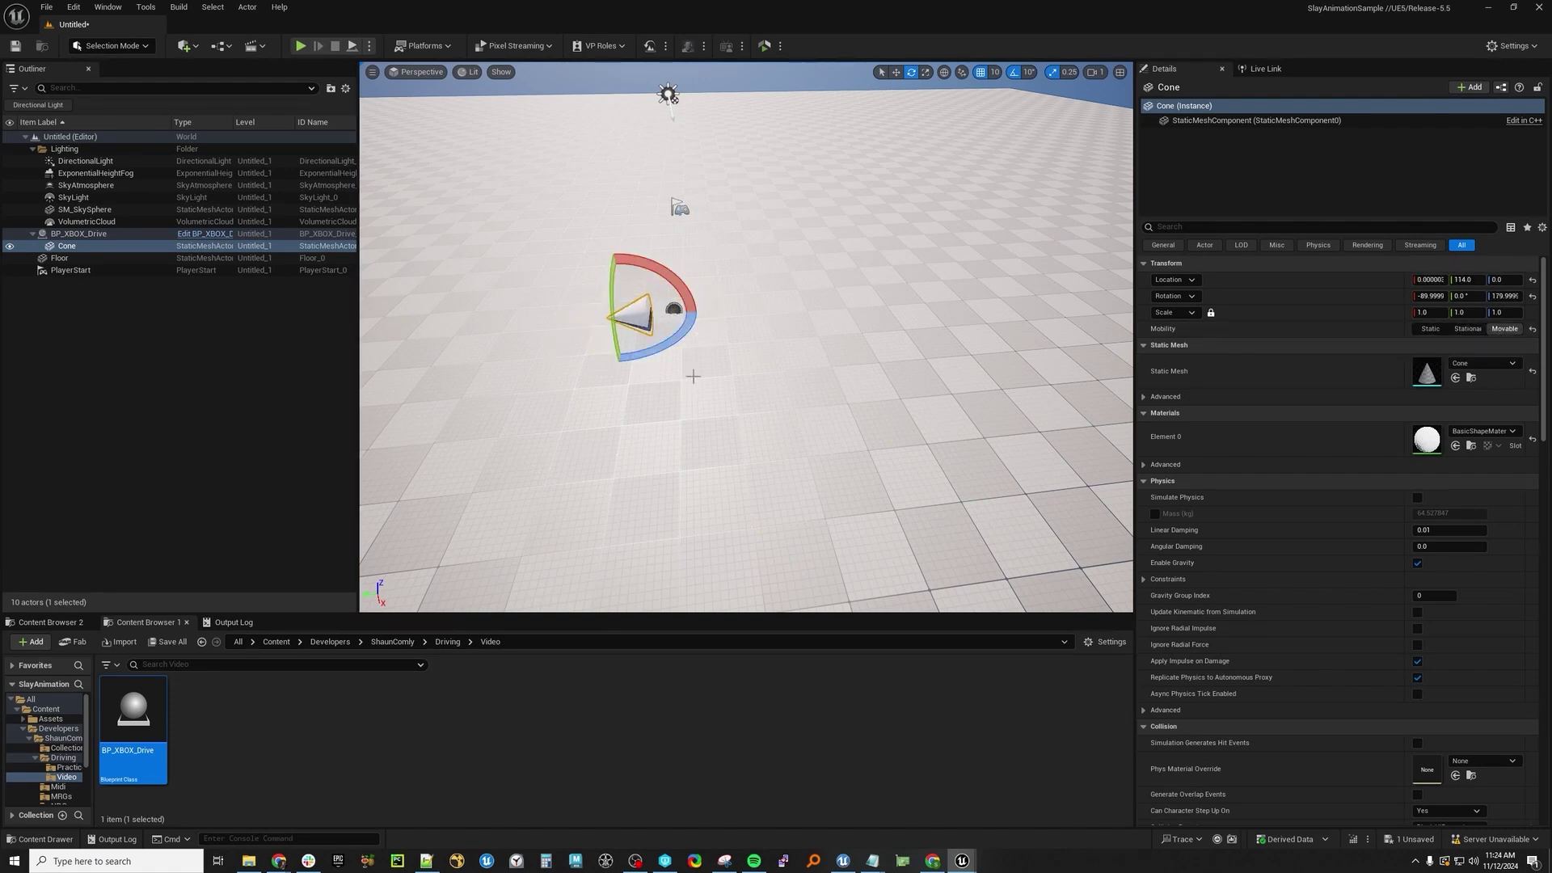
pyautogui.click(169, 456)
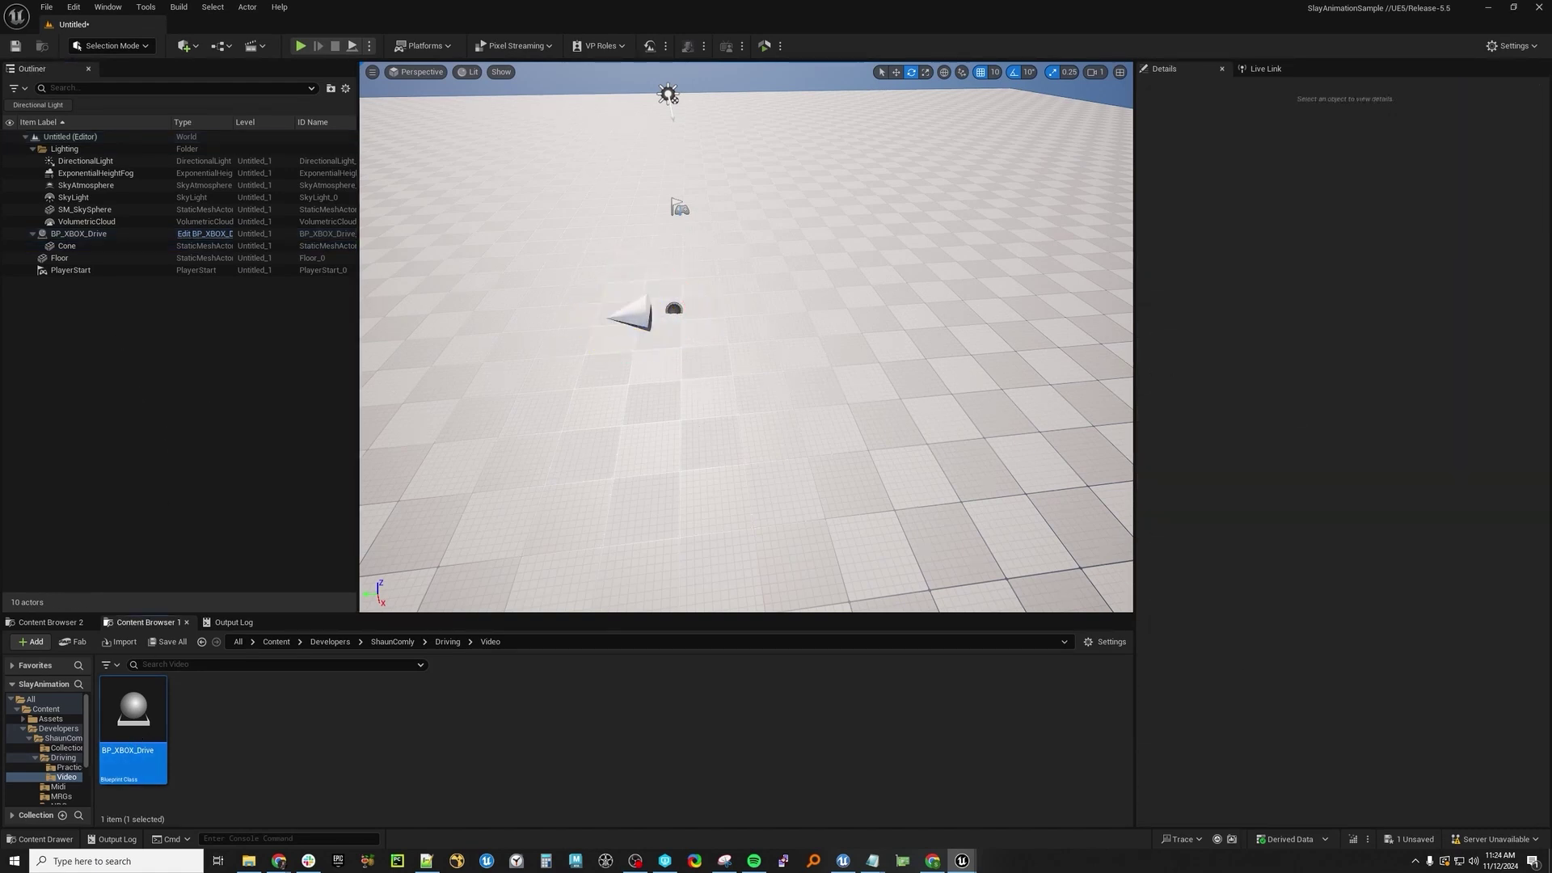
# - Open the BP_XBOX_Drive Event Graph and add a Multiply node from the Subtract result
pyautogui.doubleClick(133, 719)
pyautogui.moveTo(705, 420); pyautogui.dragTo(521, 387, button='right')
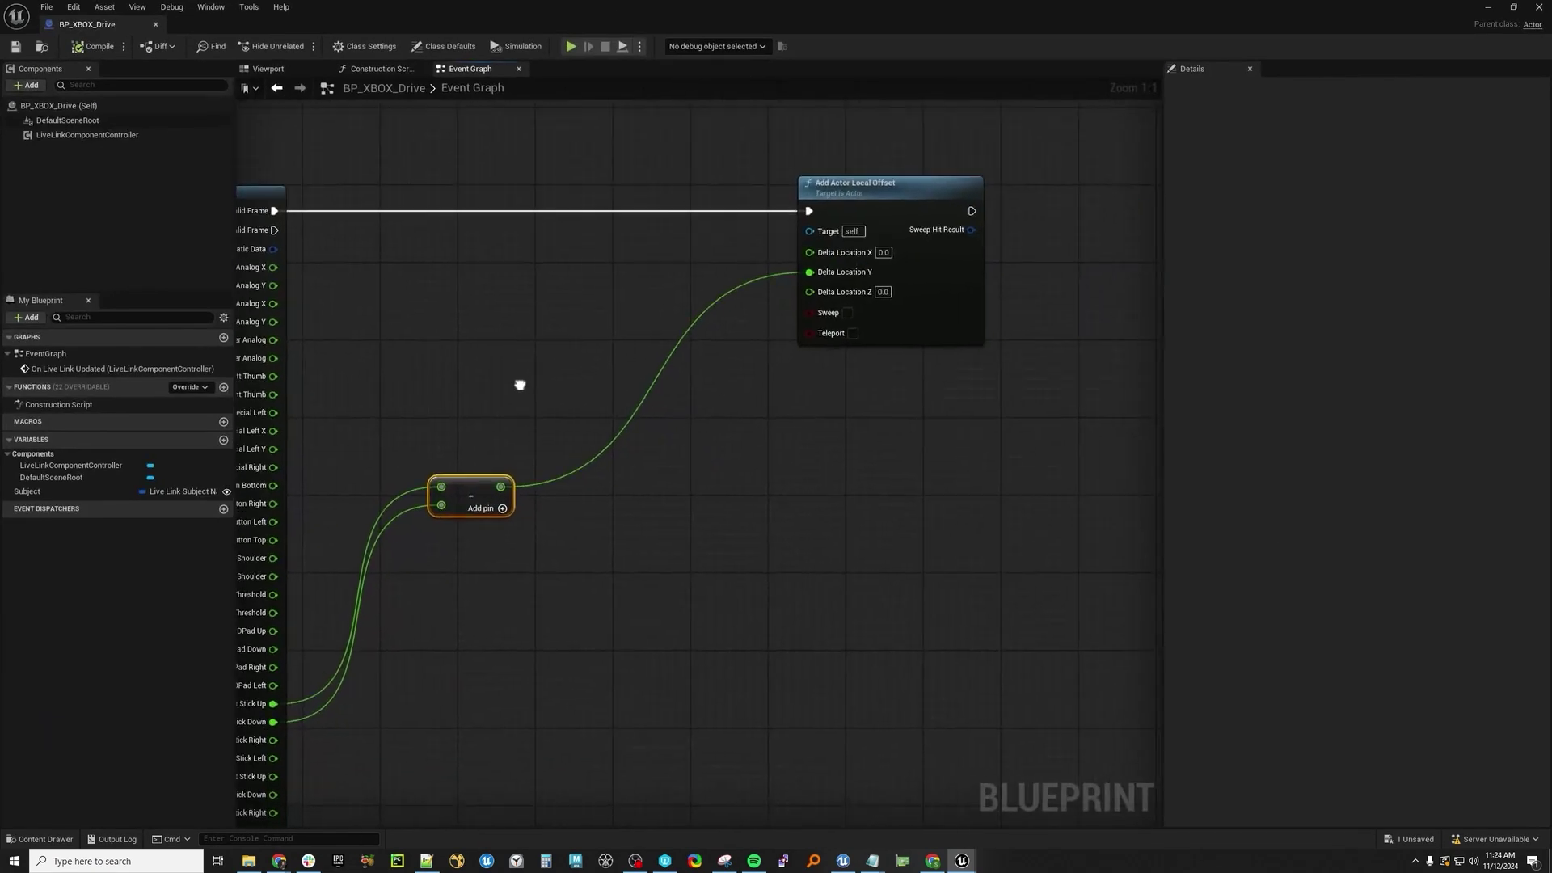
pyautogui.moveTo(728, 306); pyautogui.dragTo(860, 345, button='right')
pyautogui.moveTo(631, 527); pyautogui.dragTo(692, 459)
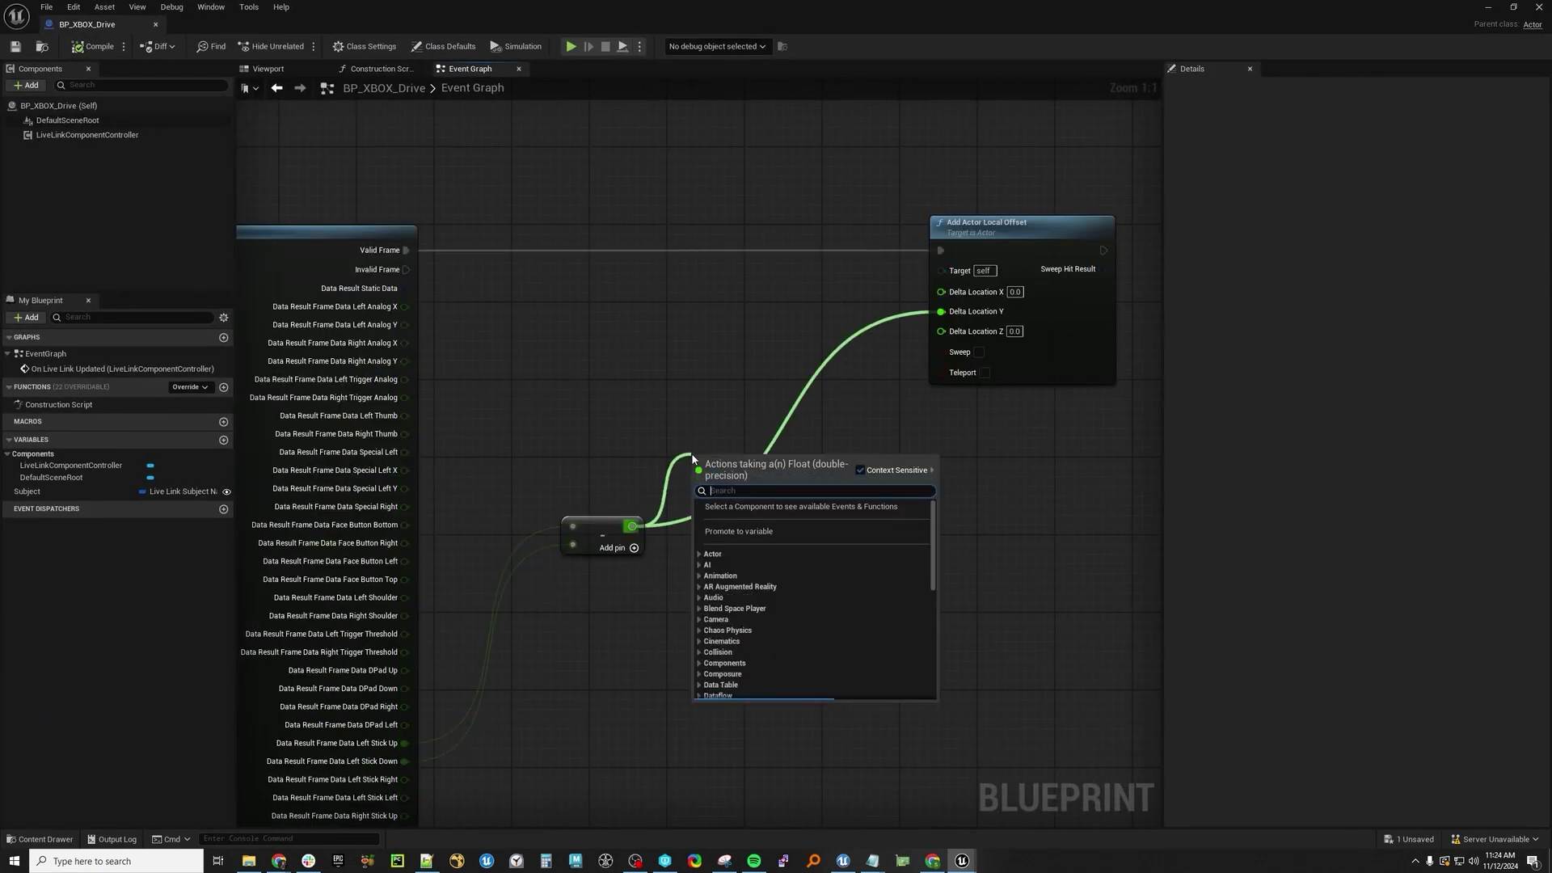
pyautogui.write('mult')
pyautogui.press('Return')
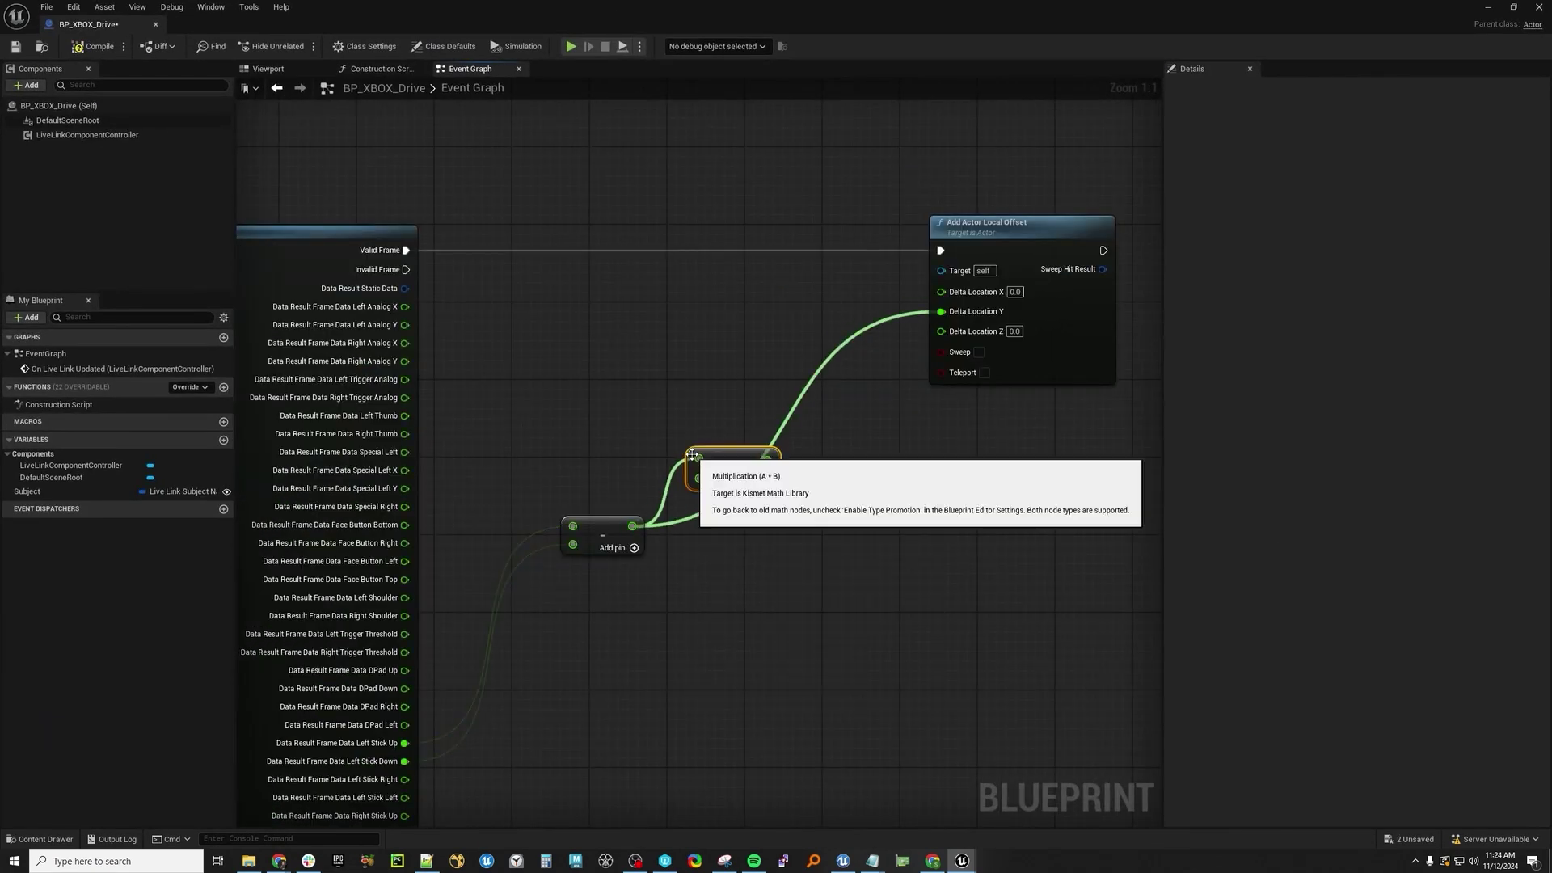
# - Move the Multiply node above Subtract, connect the Subtract result to its second input, and break the link on its first input
pyautogui.moveTo(731, 456); pyautogui.dragTo(702, 396)
pyautogui.moveTo(633, 527); pyautogui.dragTo(671, 420)
pyautogui.rightClick(671, 401)
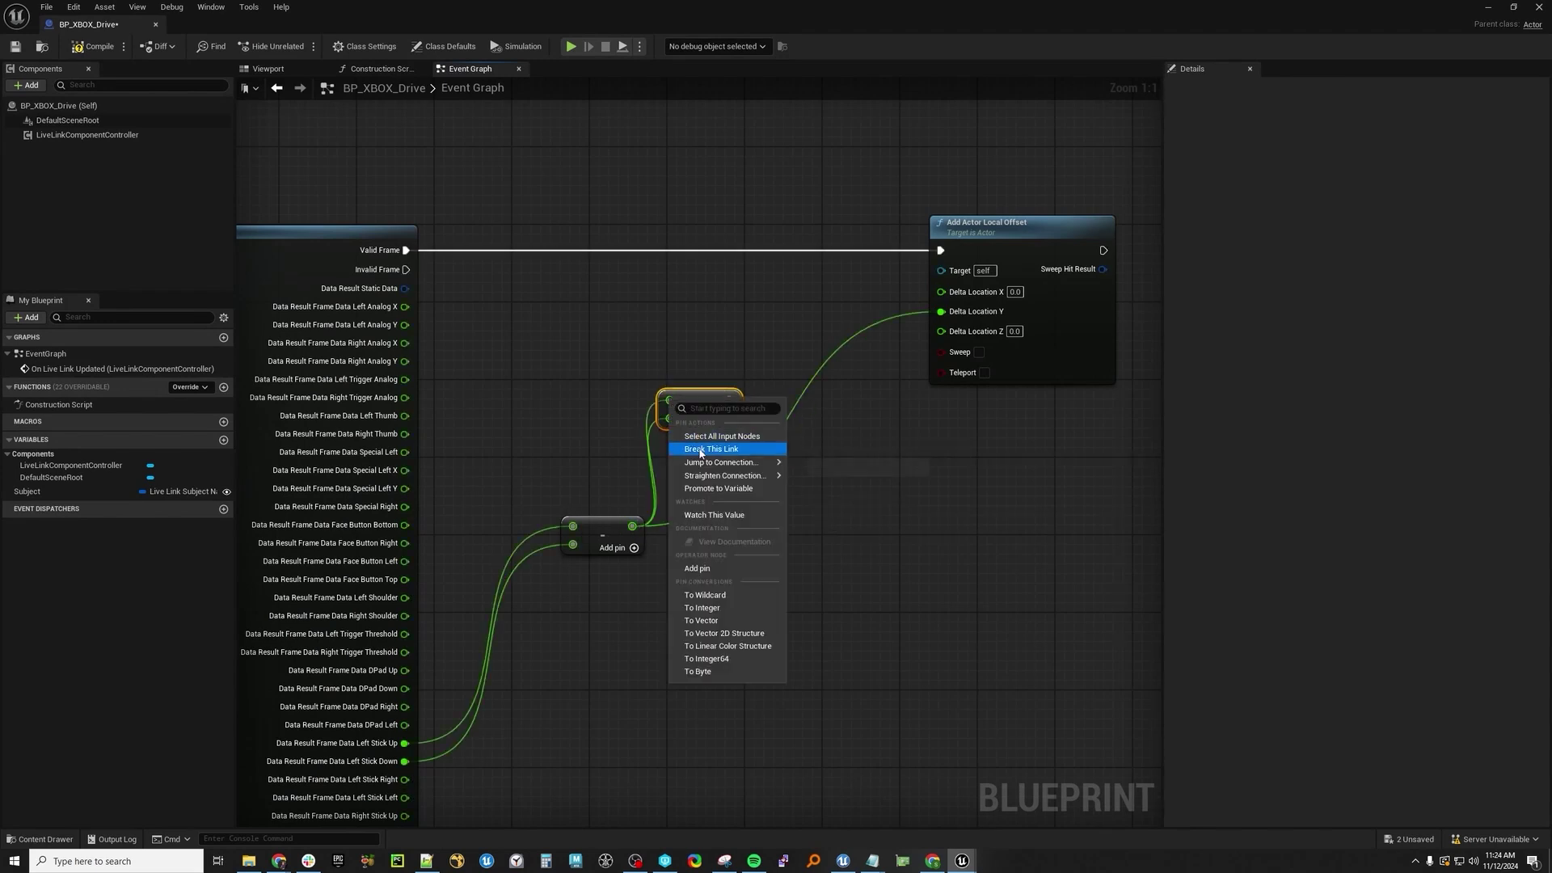
pyautogui.click(605, 386)
pyautogui.rightClick(670, 404)
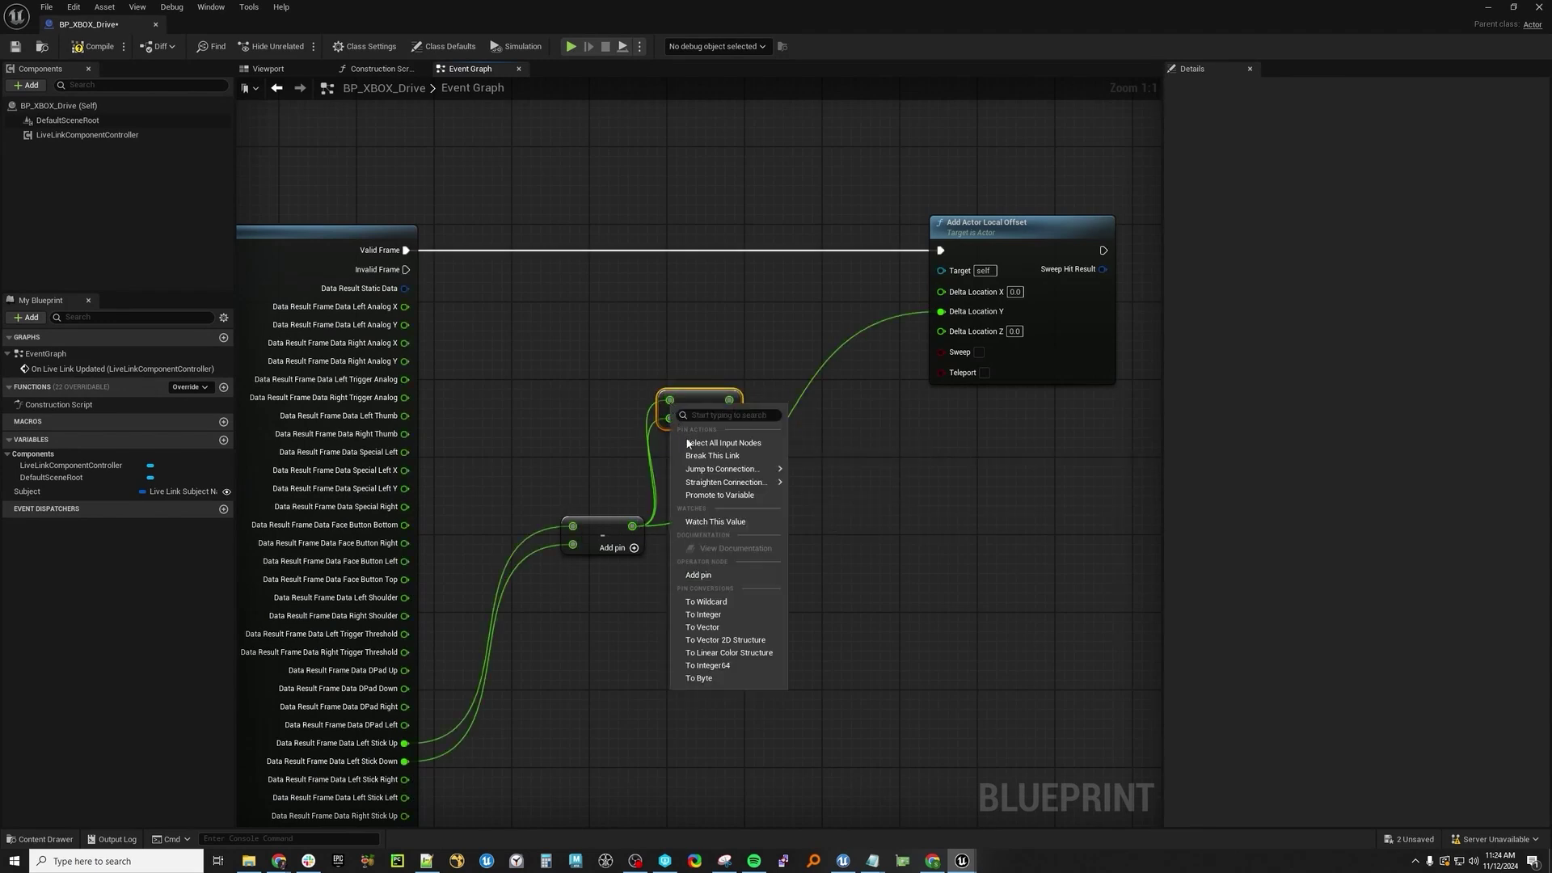
pyautogui.click(647, 388)
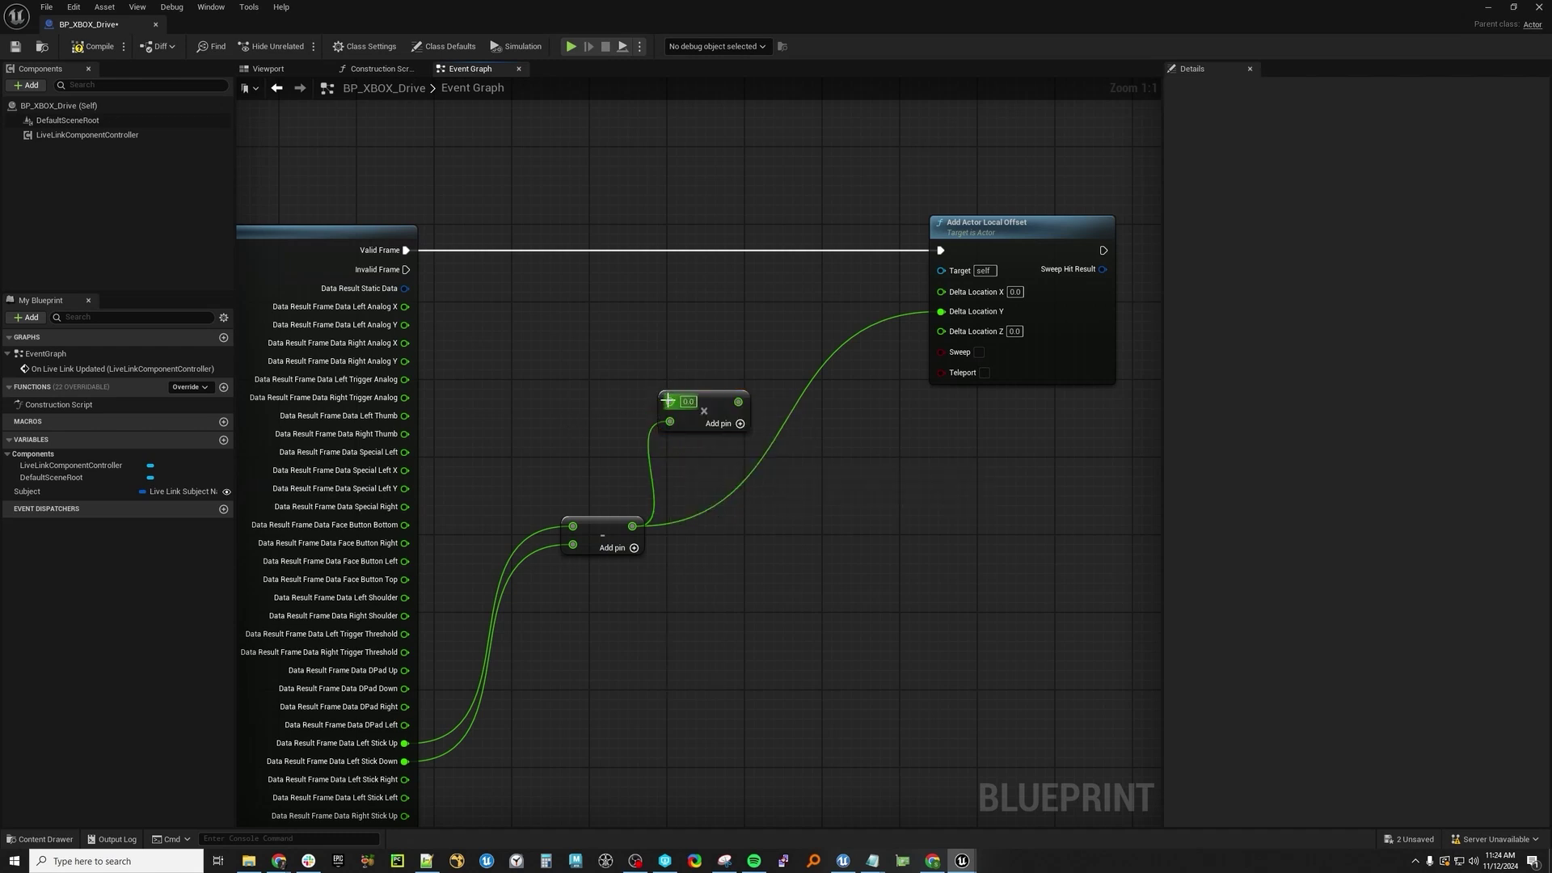
# - Promote the first Multiply input to a float variable named Transform Speed Mult
pyautogui.rightClick(671, 399)
pyautogui.click(712, 447)
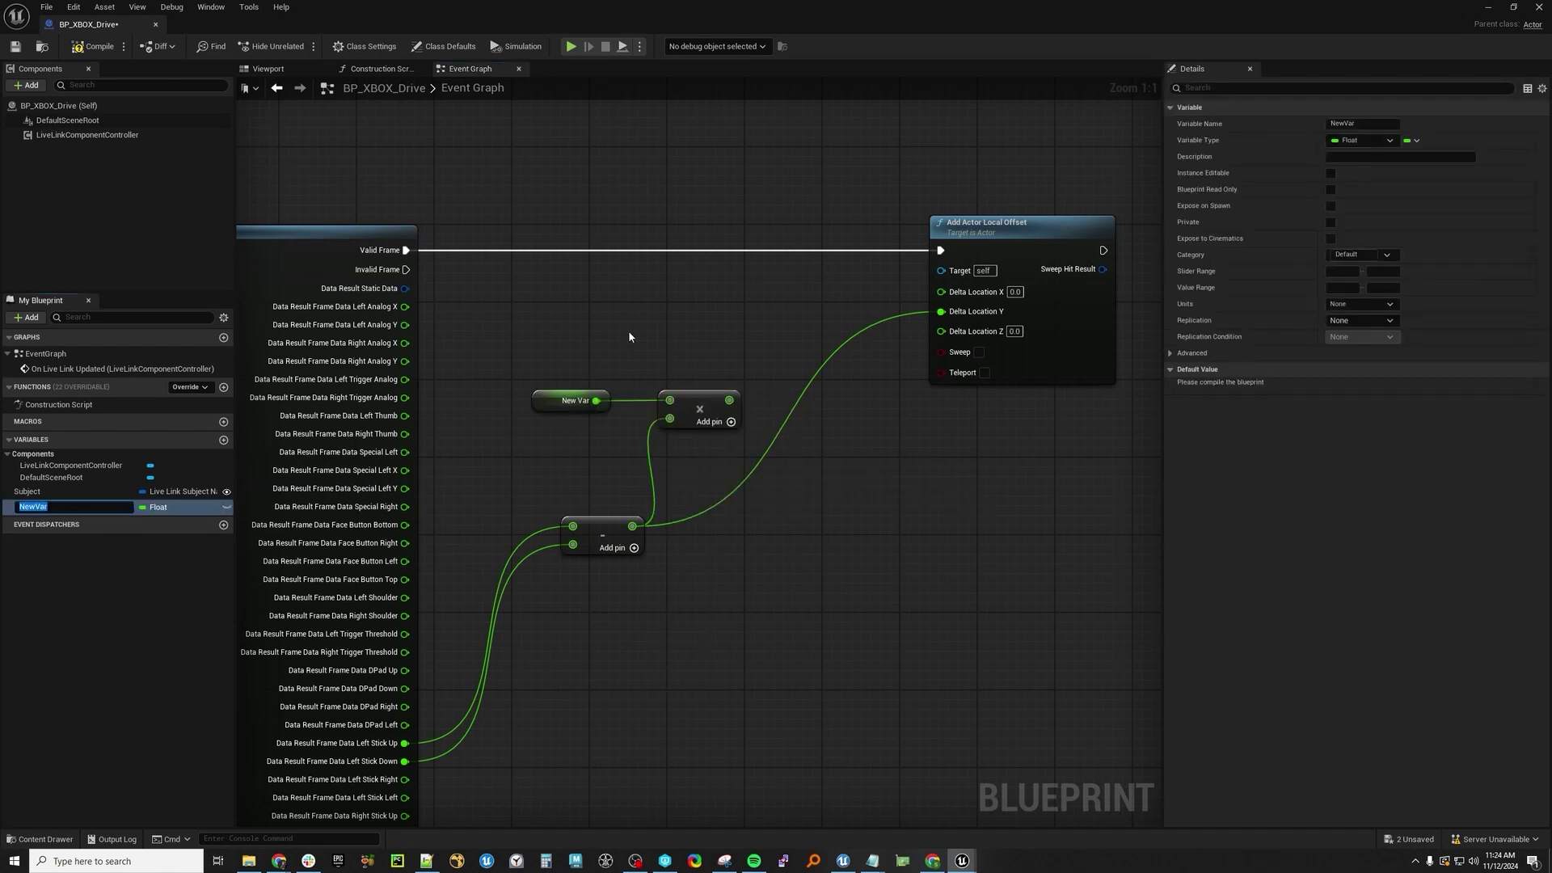
pyautogui.click(1341, 123)
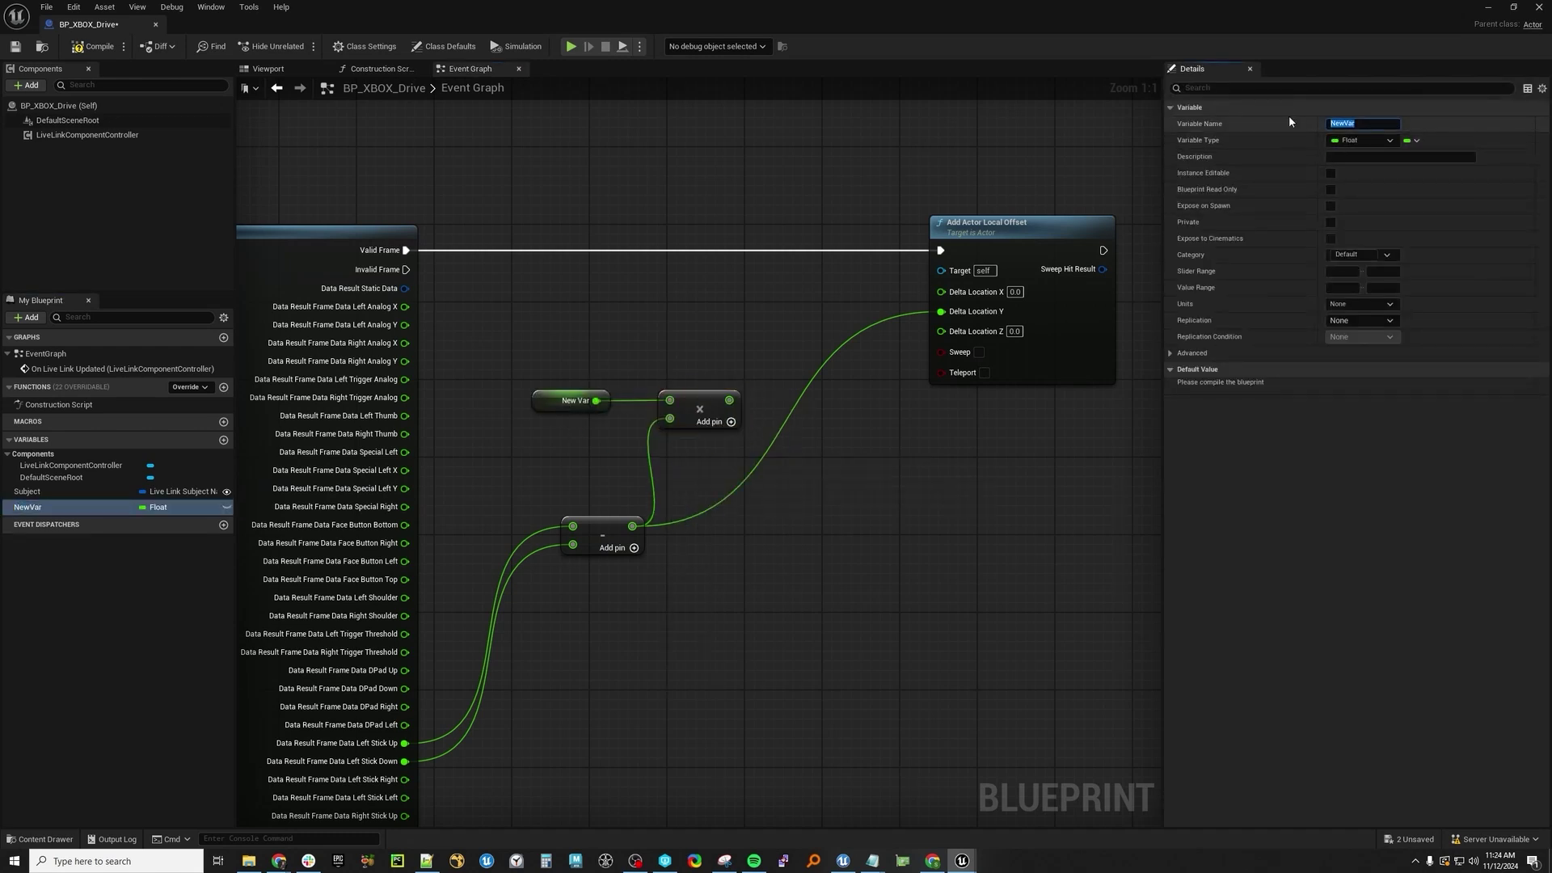
pyautogui.write('Transform Speed Mult')
pyautogui.press('Return')
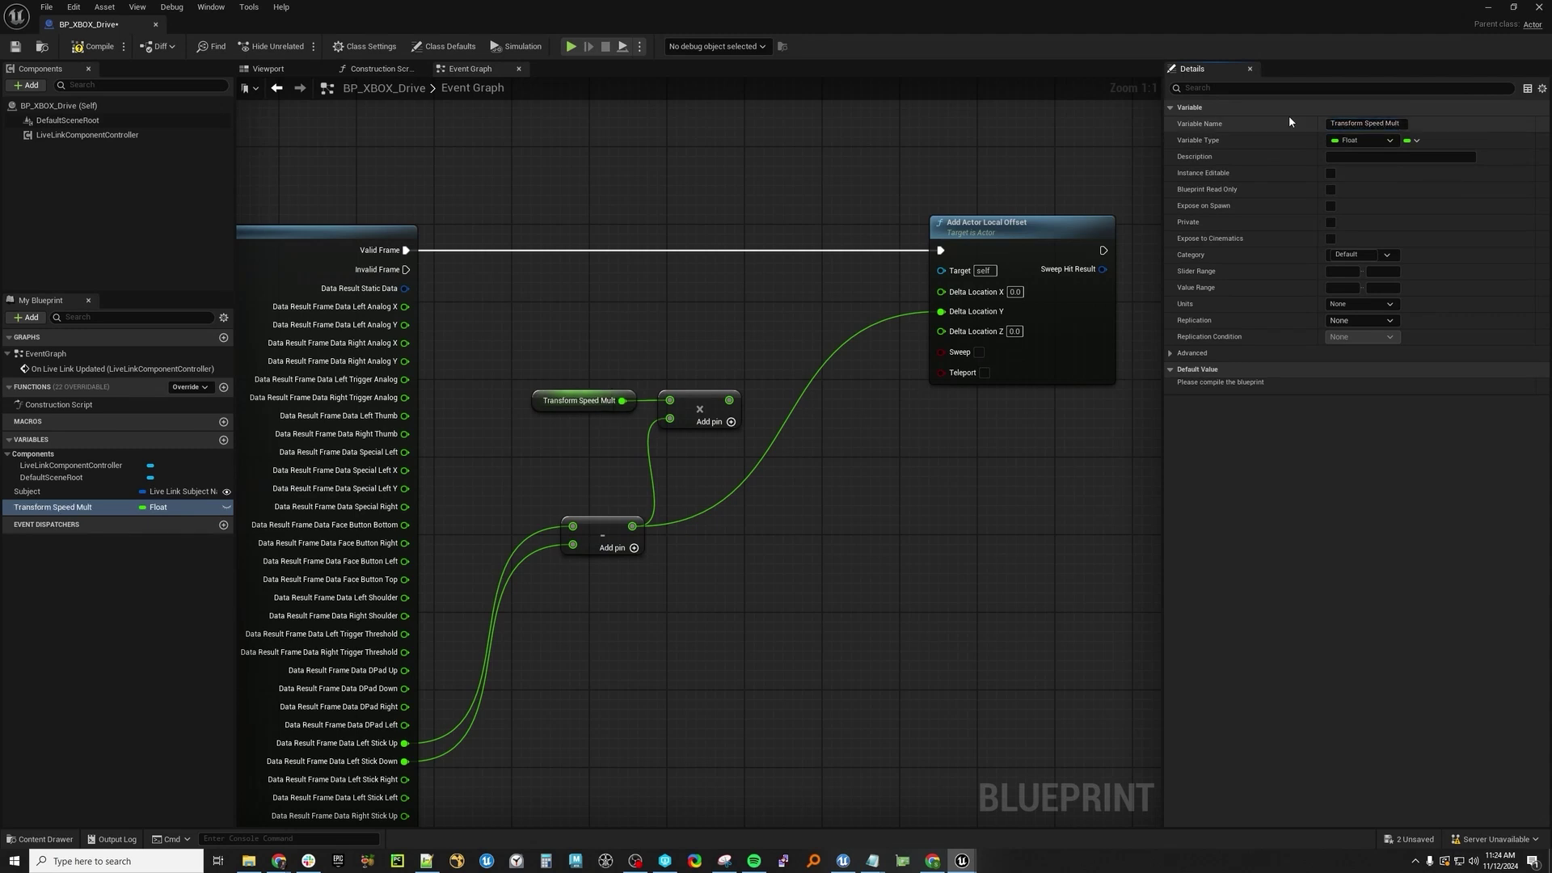
# - Make Transform Speed Mult instance editable with a default of 10, saving the Blueprint, and connect the Multiply result to Delta Location Y
pyautogui.click(226, 506)
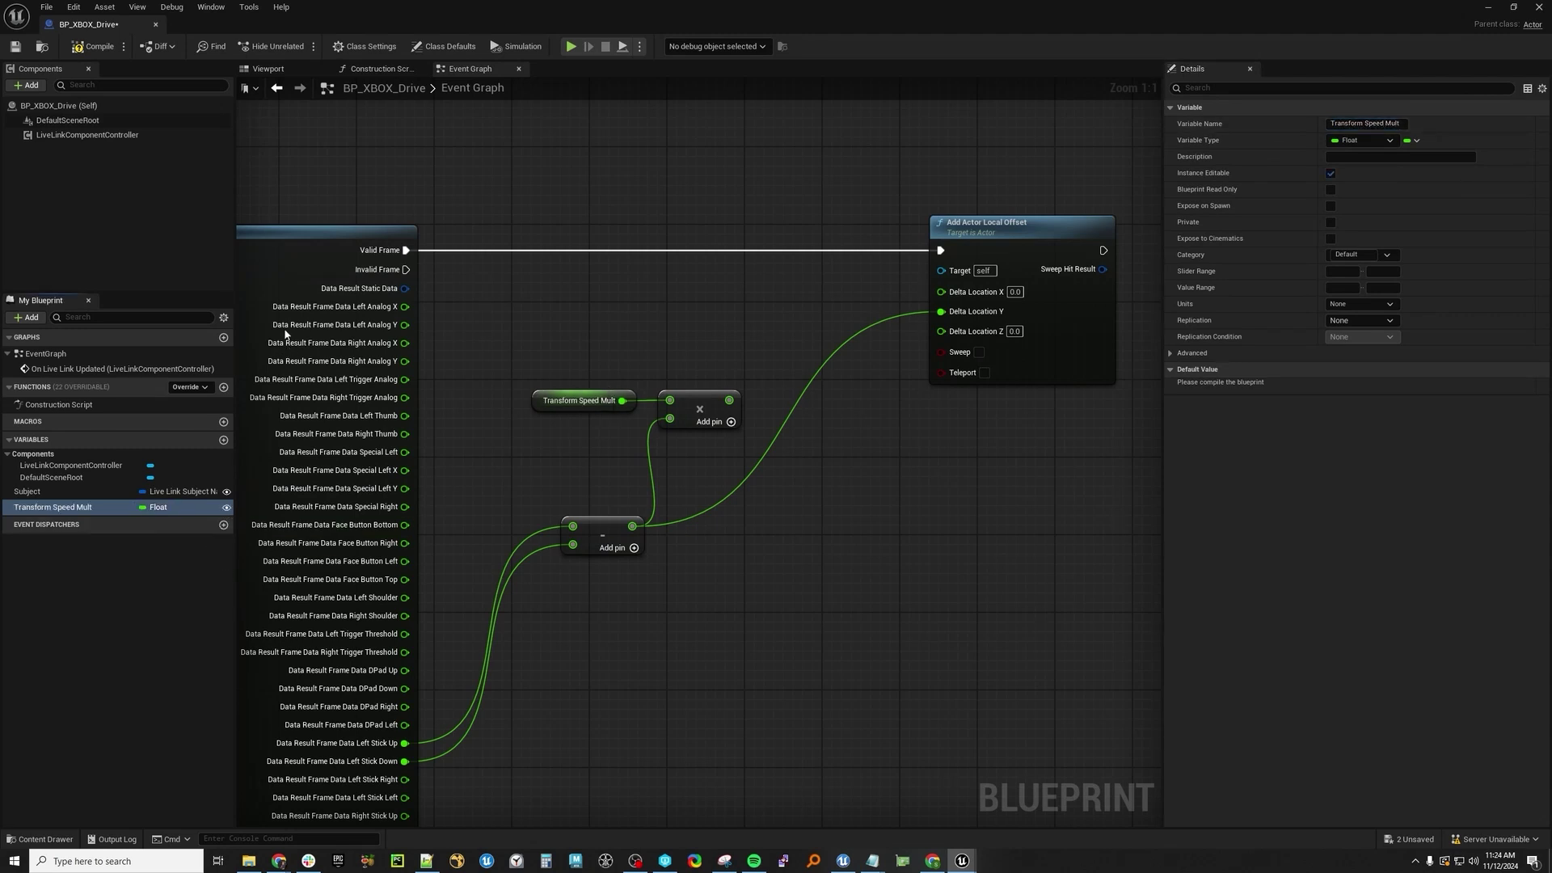
pyautogui.hotkey('ctrl', 's')
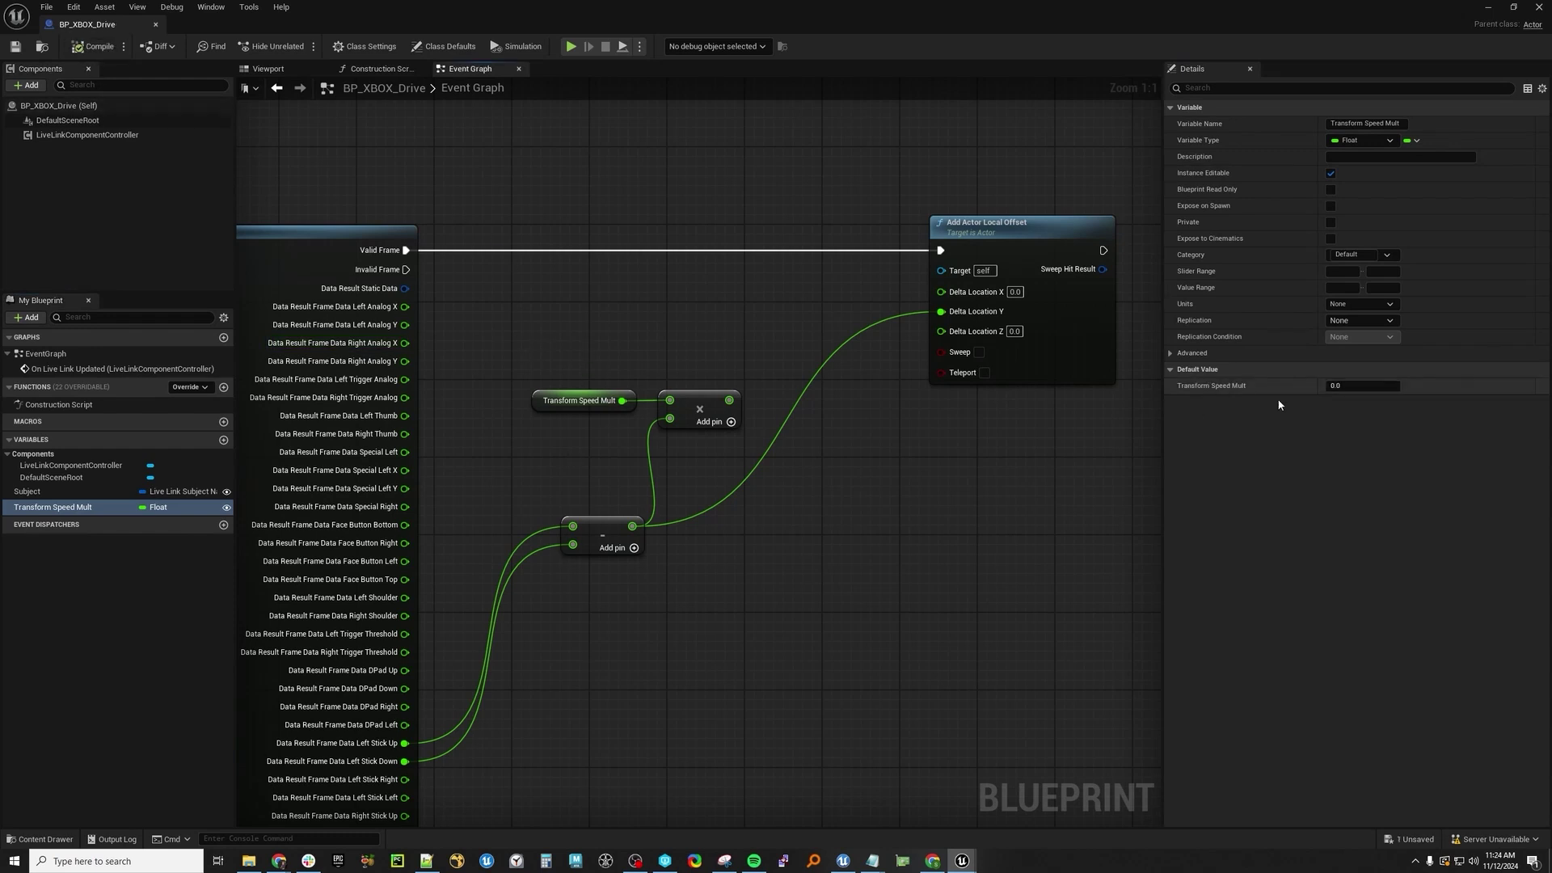
pyautogui.click(1341, 386)
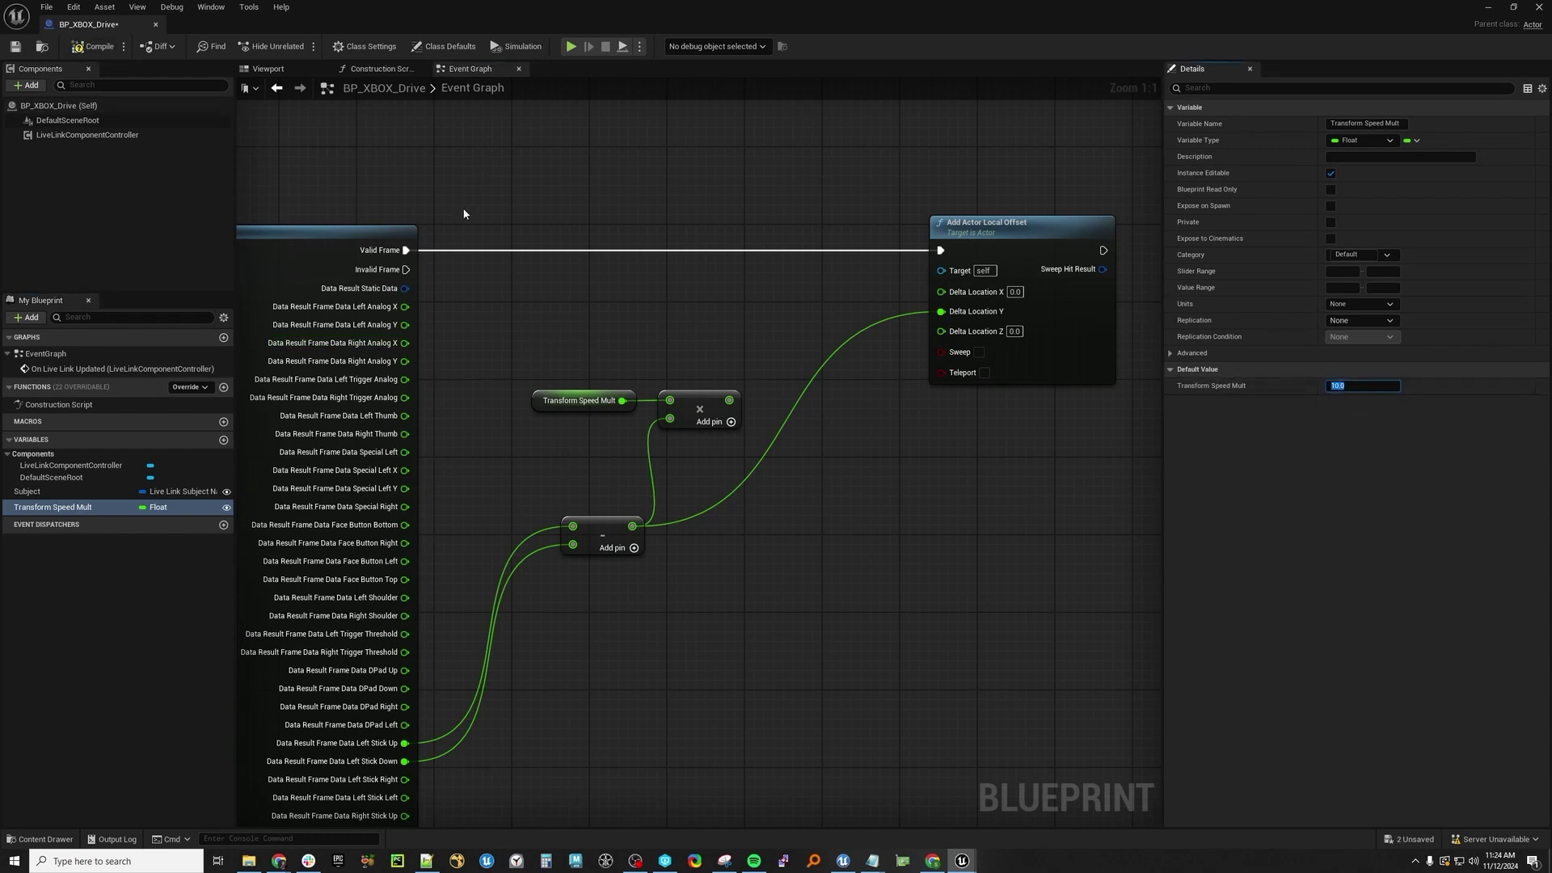
pyautogui.moveTo(725, 408); pyautogui.dragTo(941, 311)
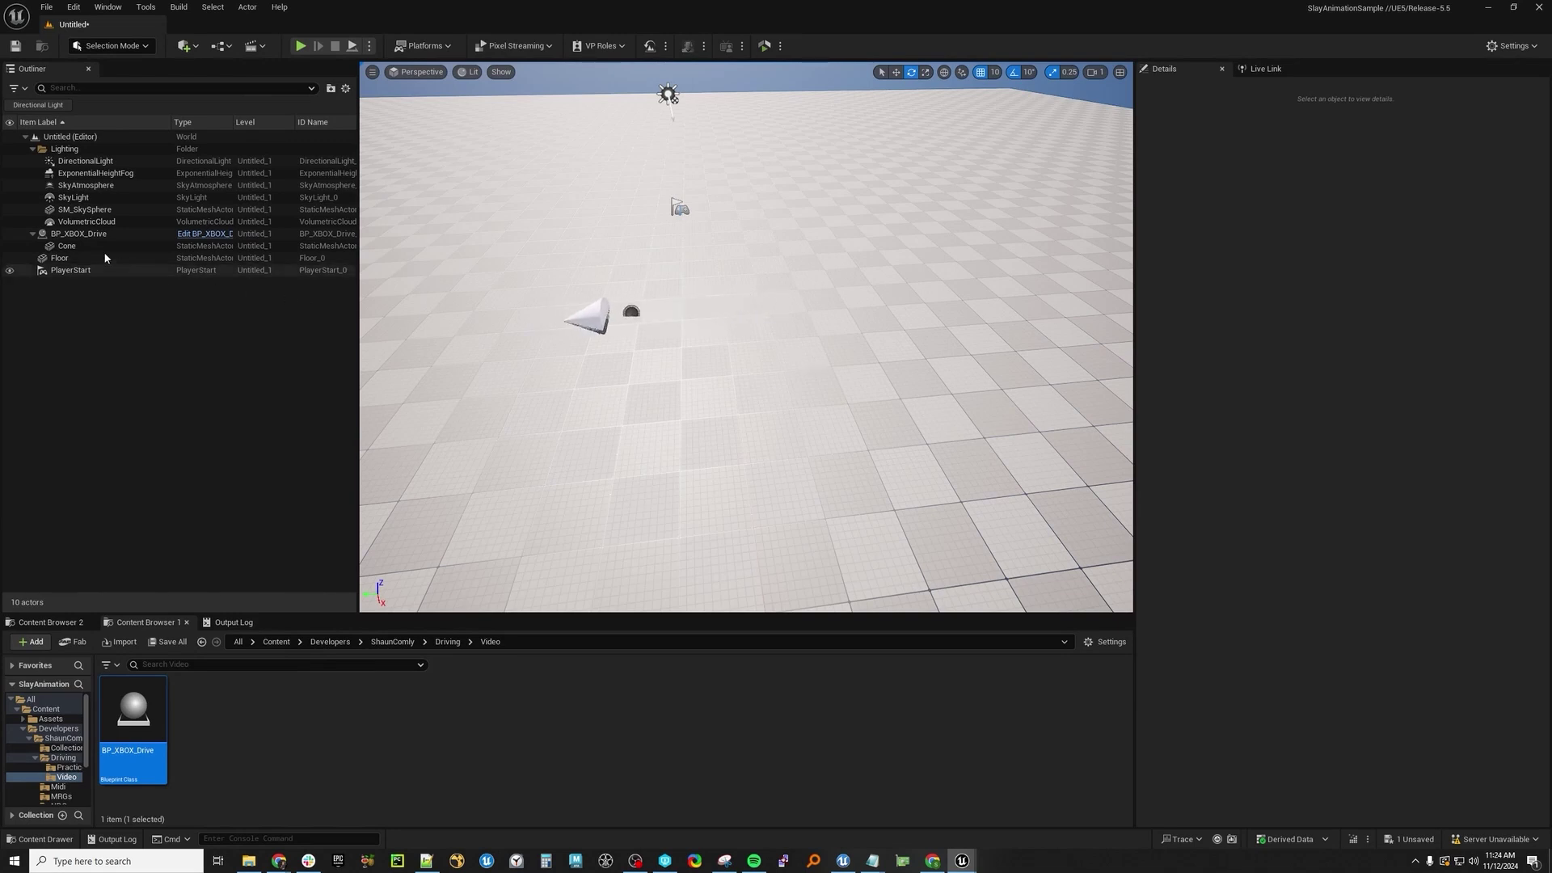
# - Set Transform Speed Mult to 100 on the BP_XBOX_Drive actor in the level
pyautogui.click(78, 233)
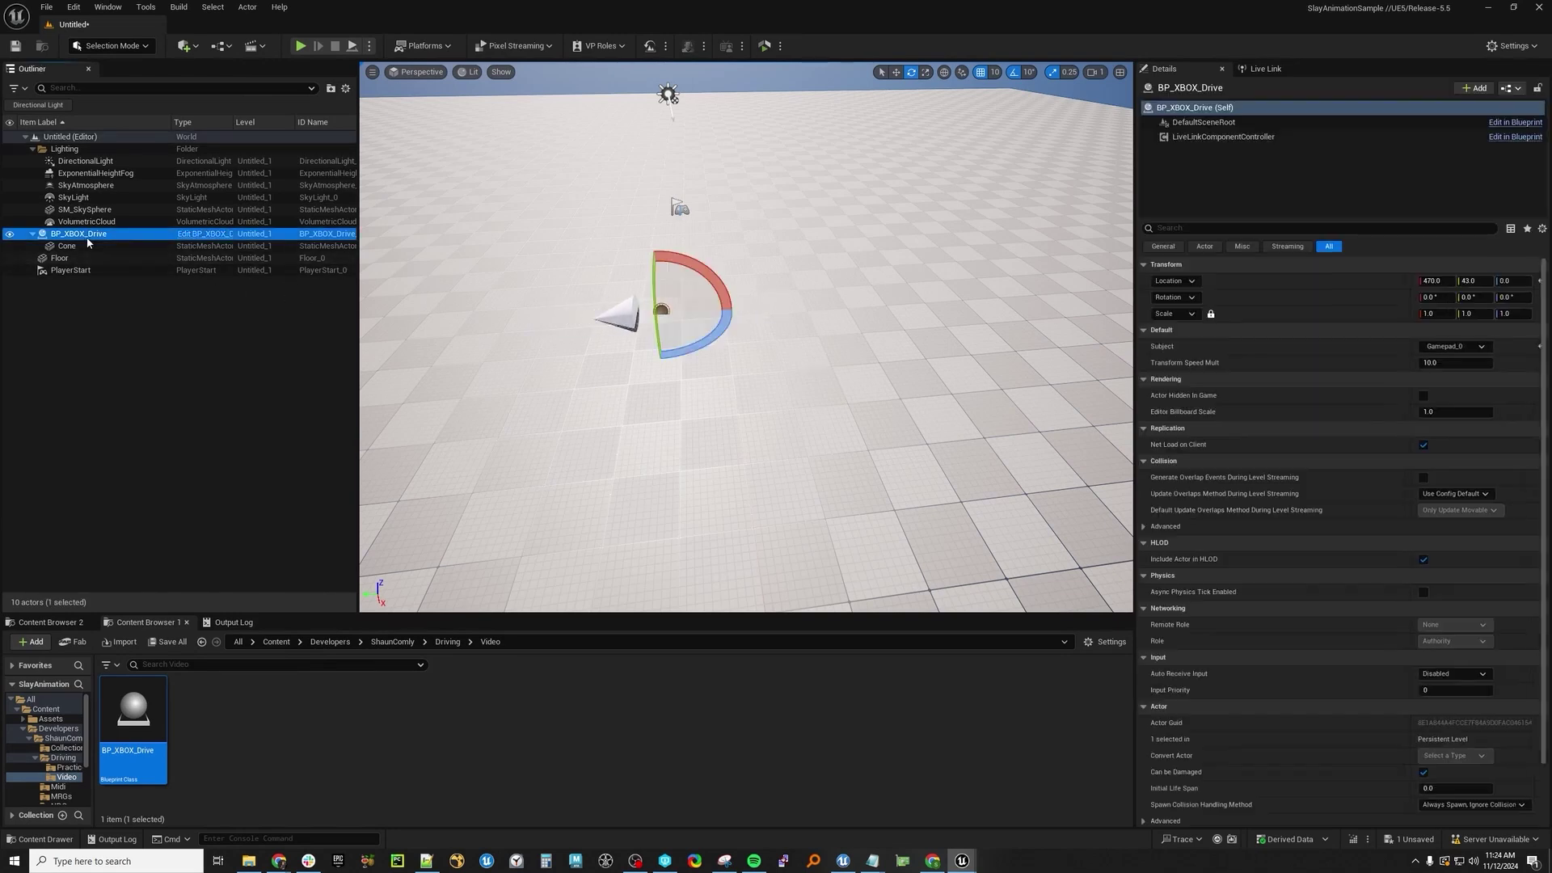
pyautogui.click(1460, 363)
pyautogui.write('1')
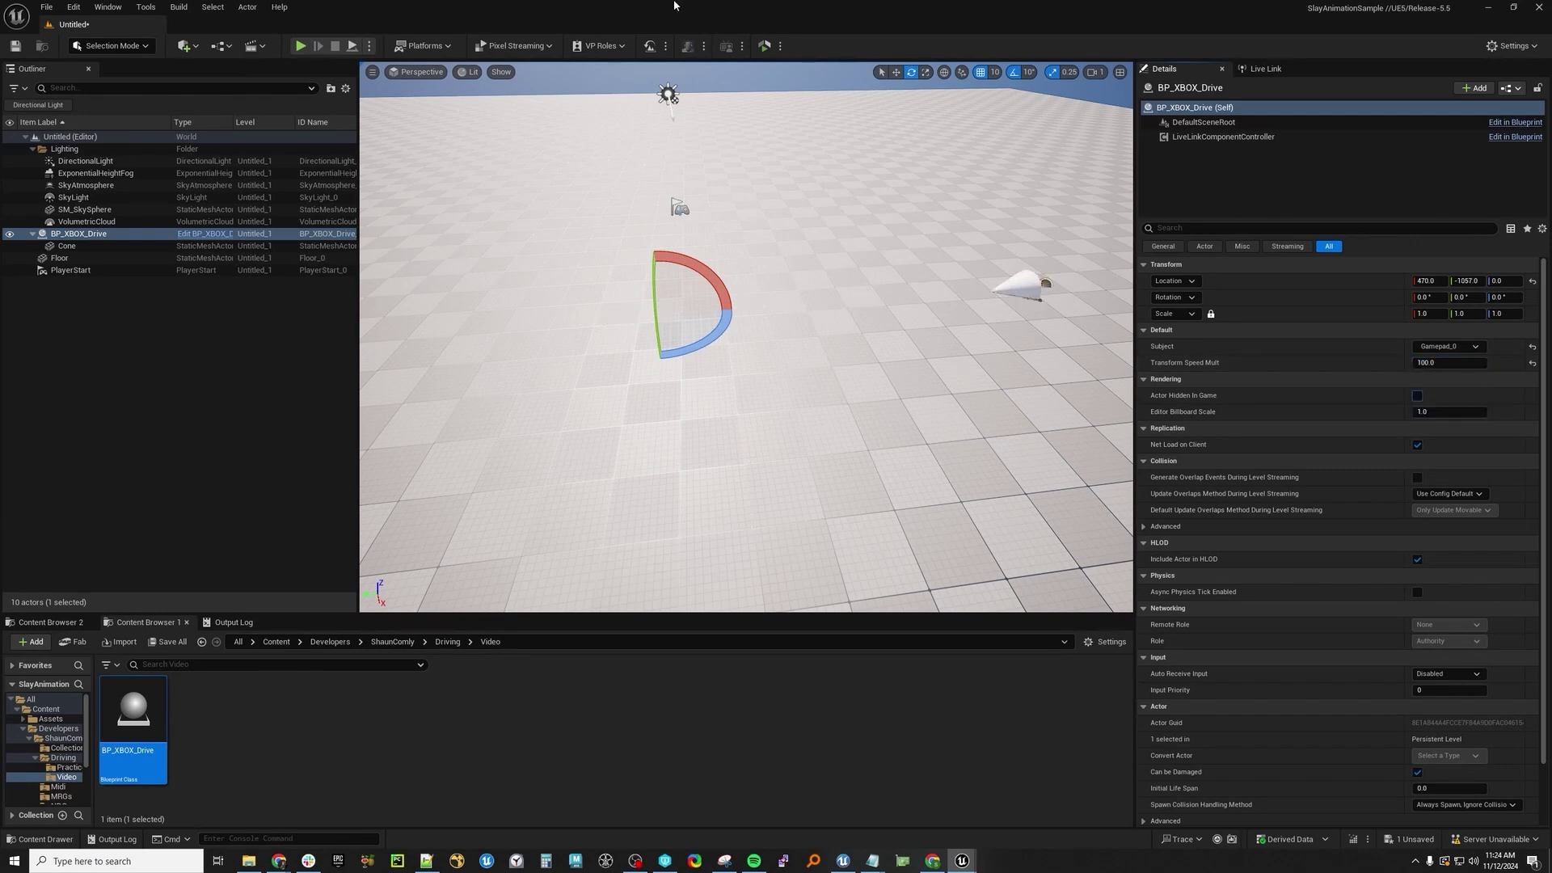
pyautogui.click(1464, 363)
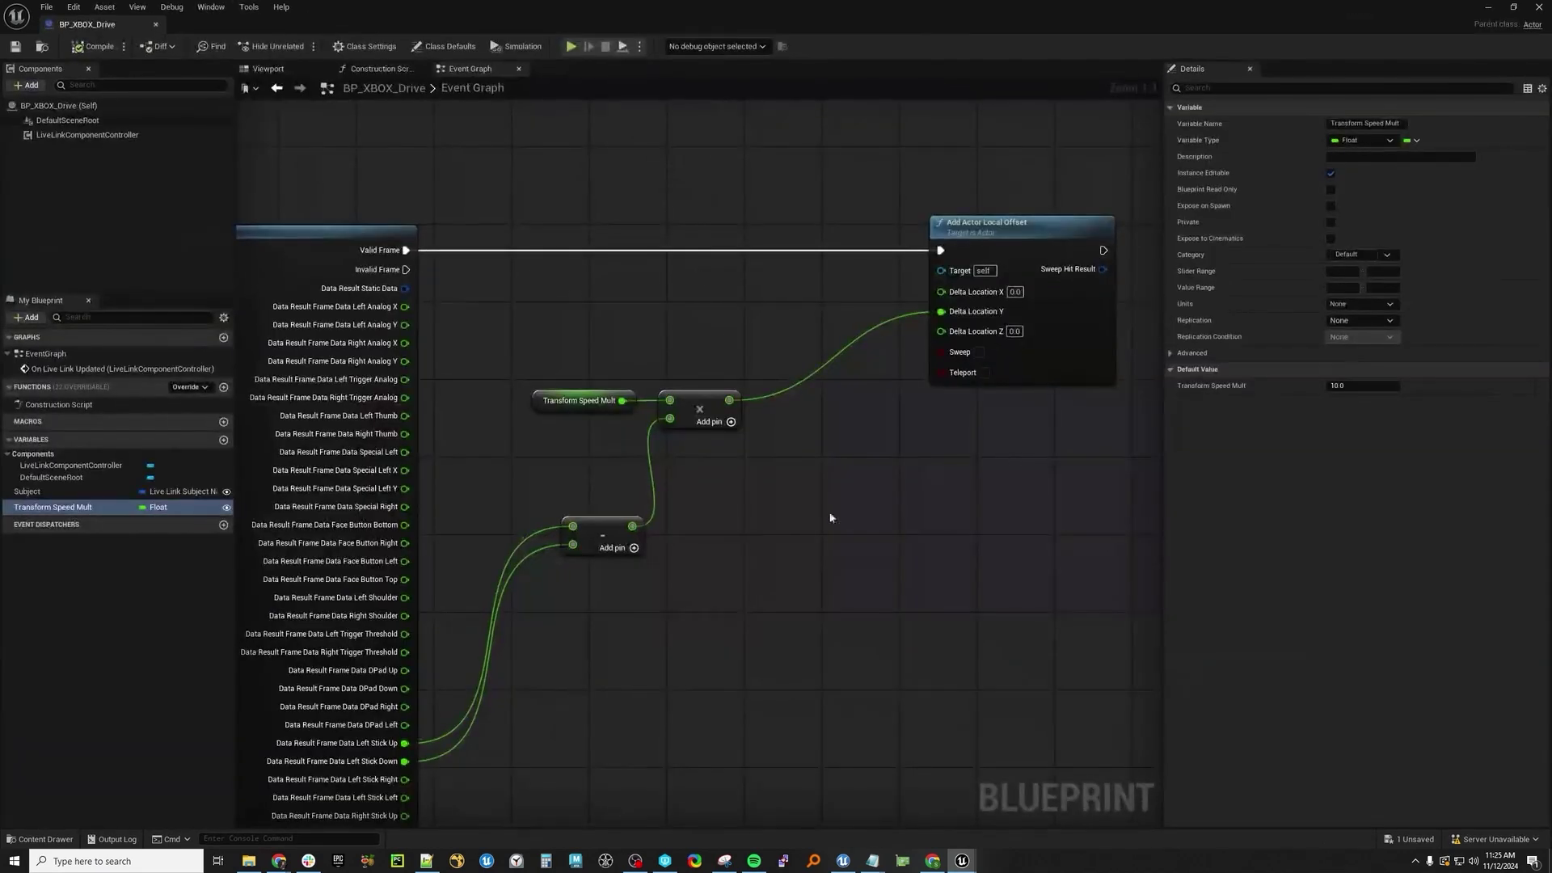
# - Add an Add Actor Local Rotation node after Add Actor Local Offset and place it farther along in line with it
pyautogui.scroll(-3, 617, 530)
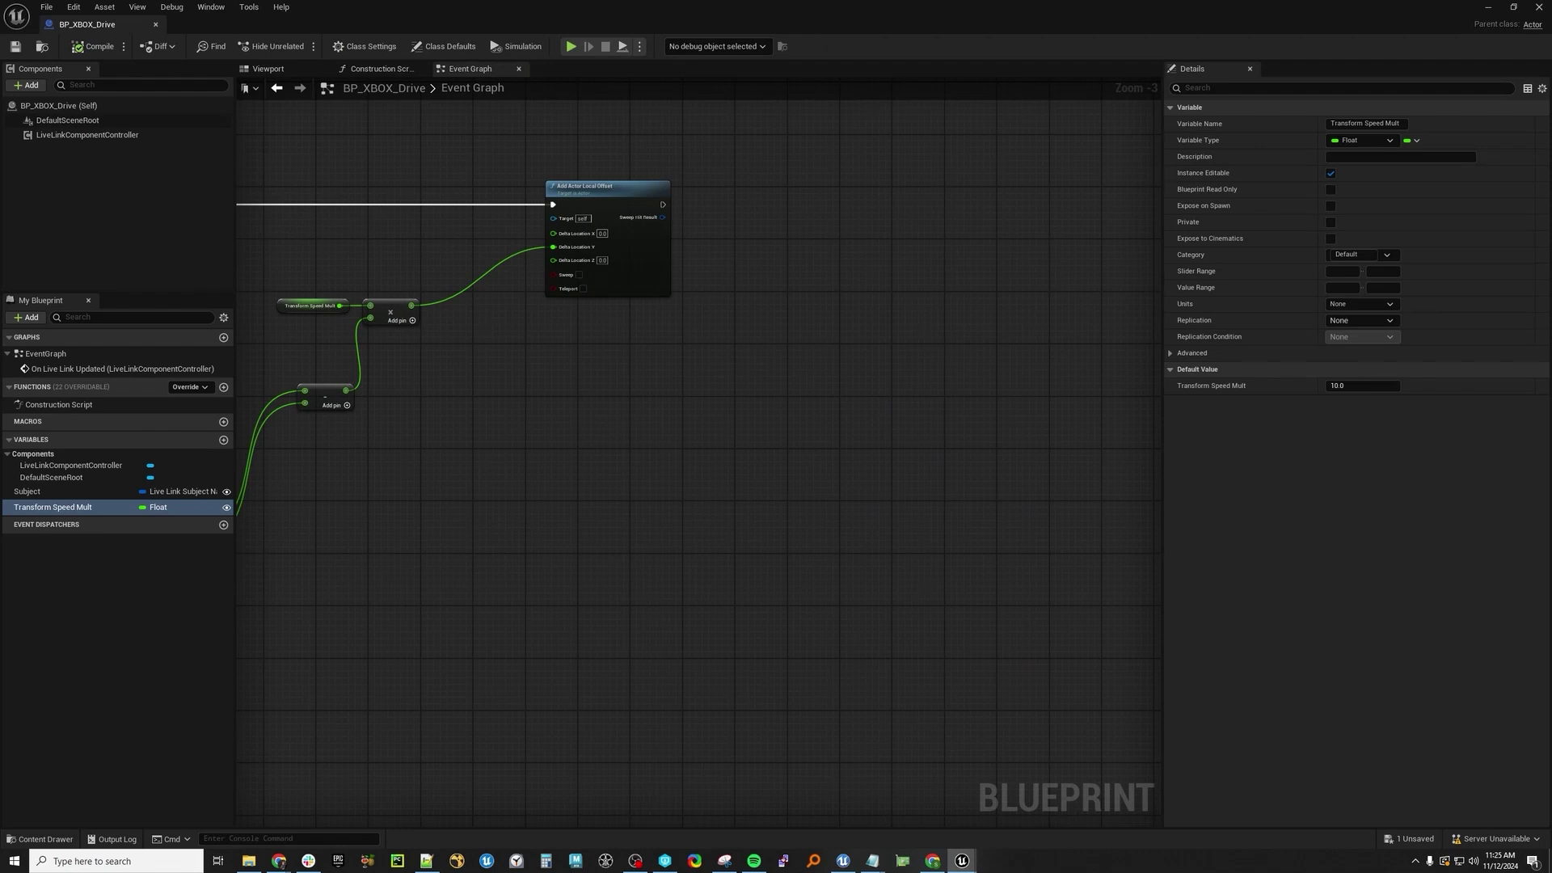
pyautogui.moveTo(848, 423); pyautogui.dragTo(571, 506, button='right')
pyautogui.moveTo(543, 381); pyautogui.dragTo(787, 399, button='right')
pyautogui.moveTo(633, 305); pyautogui.dragTo(752, 253)
pyautogui.write('add act')
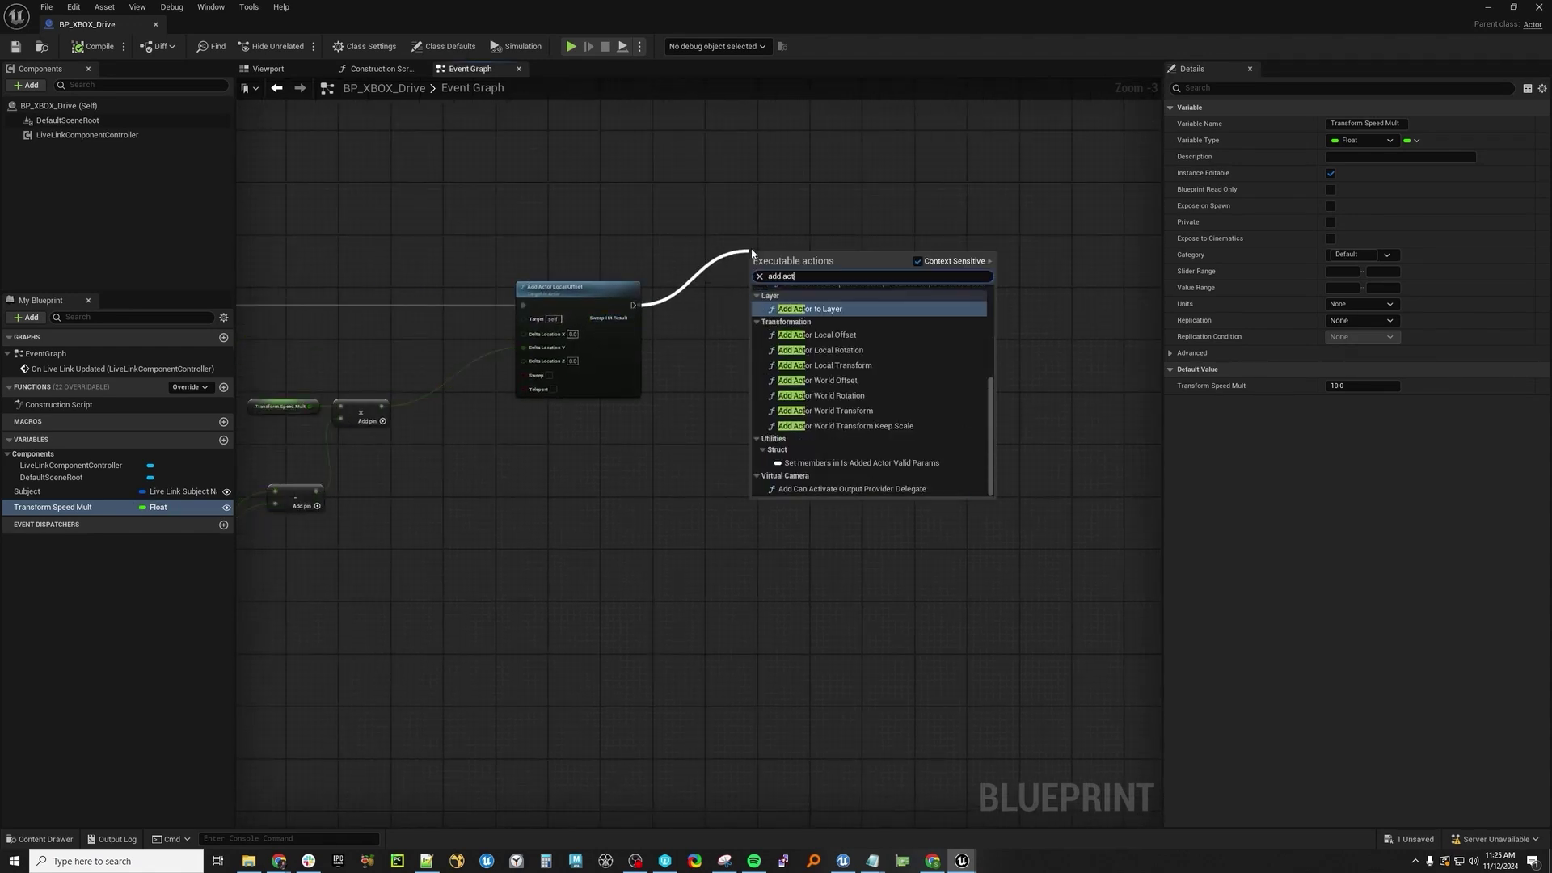
pyautogui.write('or local')
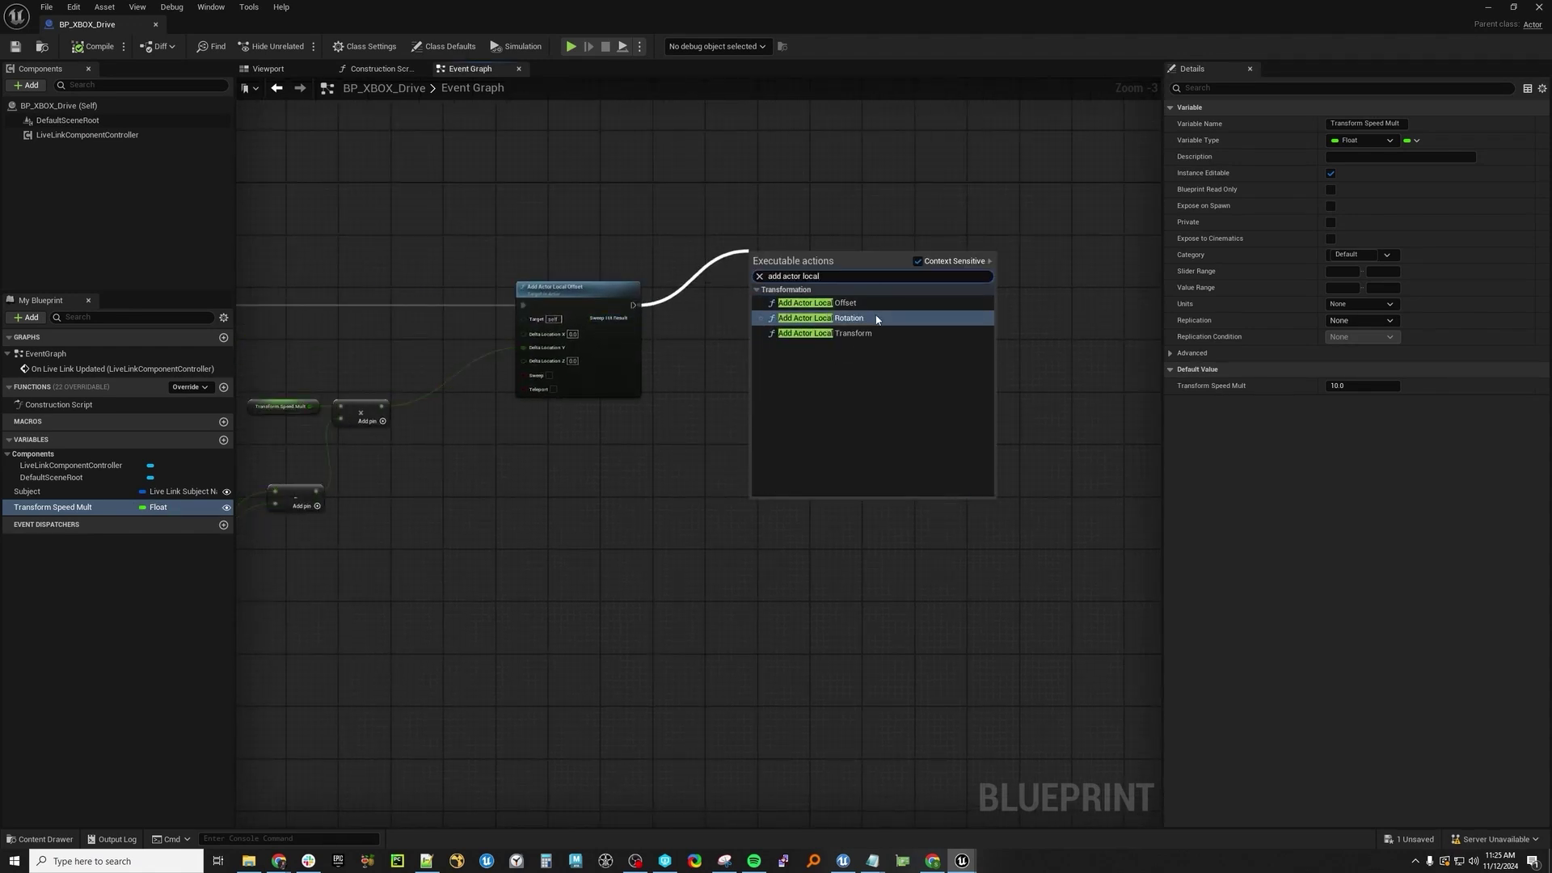
pyautogui.click(848, 318)
pyautogui.moveTo(789, 258); pyautogui.dragTo(940, 289)
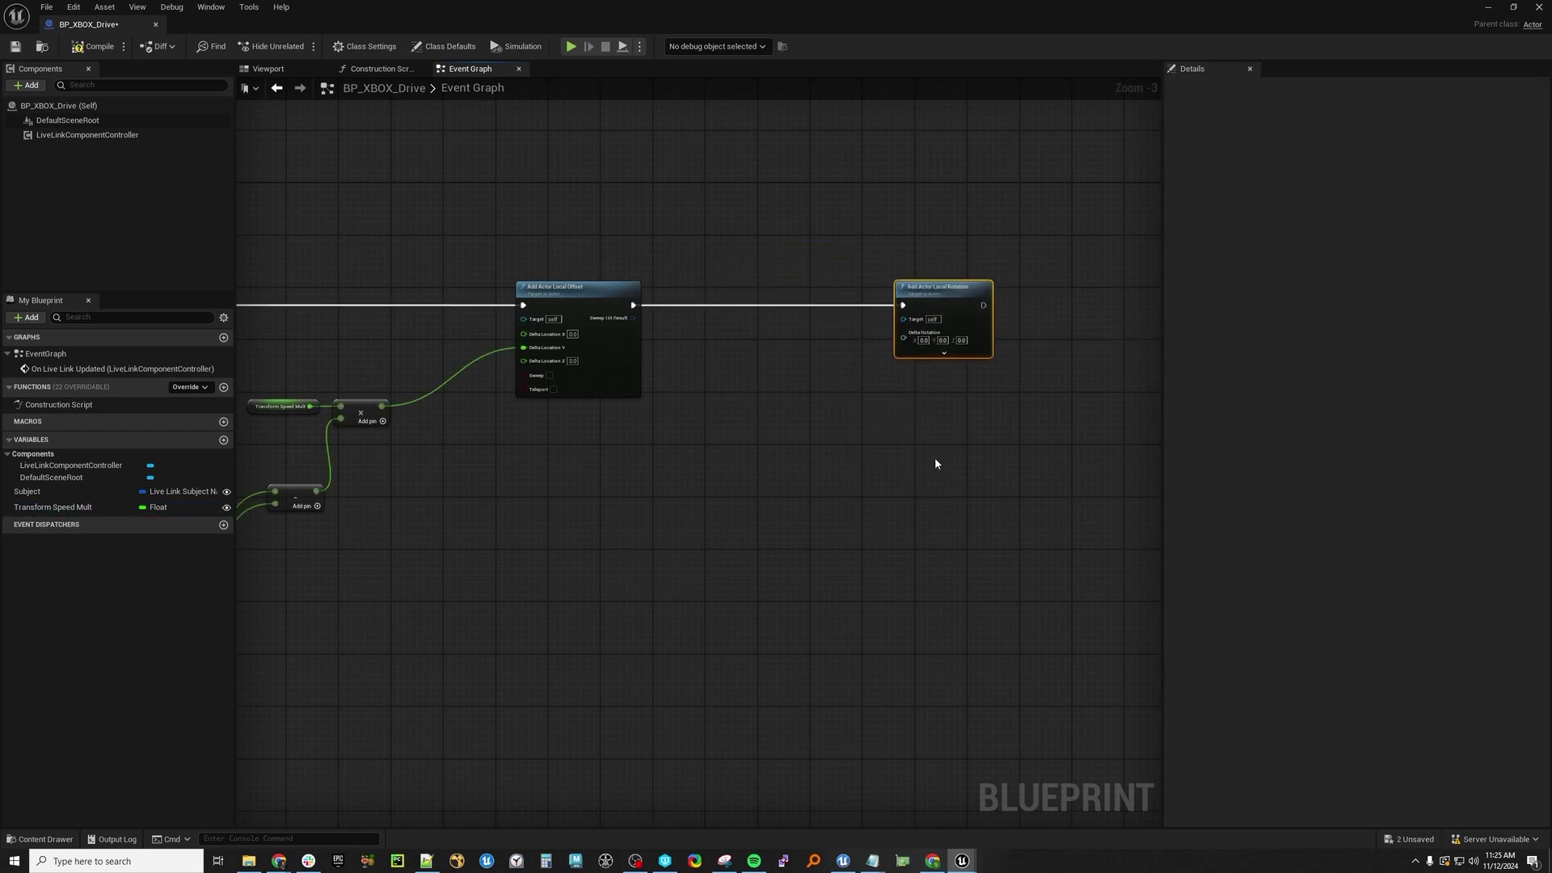
# - Split the Delta Rotation pin of the Add Actor Local Rotation node into separate Roll, Pitch and Yaw inputs
pyautogui.scroll(3, 935, 463)
pyautogui.rightClick(681, 381)
pyautogui.click(700, 435)
# - Add a Subtract node computing Right Stick Right minus Right Stick Left and place it beside the Add Actor Local Rotation node
pyautogui.moveTo(614, 530); pyautogui.dragTo(866, 426, button='right')
pyautogui.moveTo(820, 484); pyautogui.dragTo(917, 485, button='right')
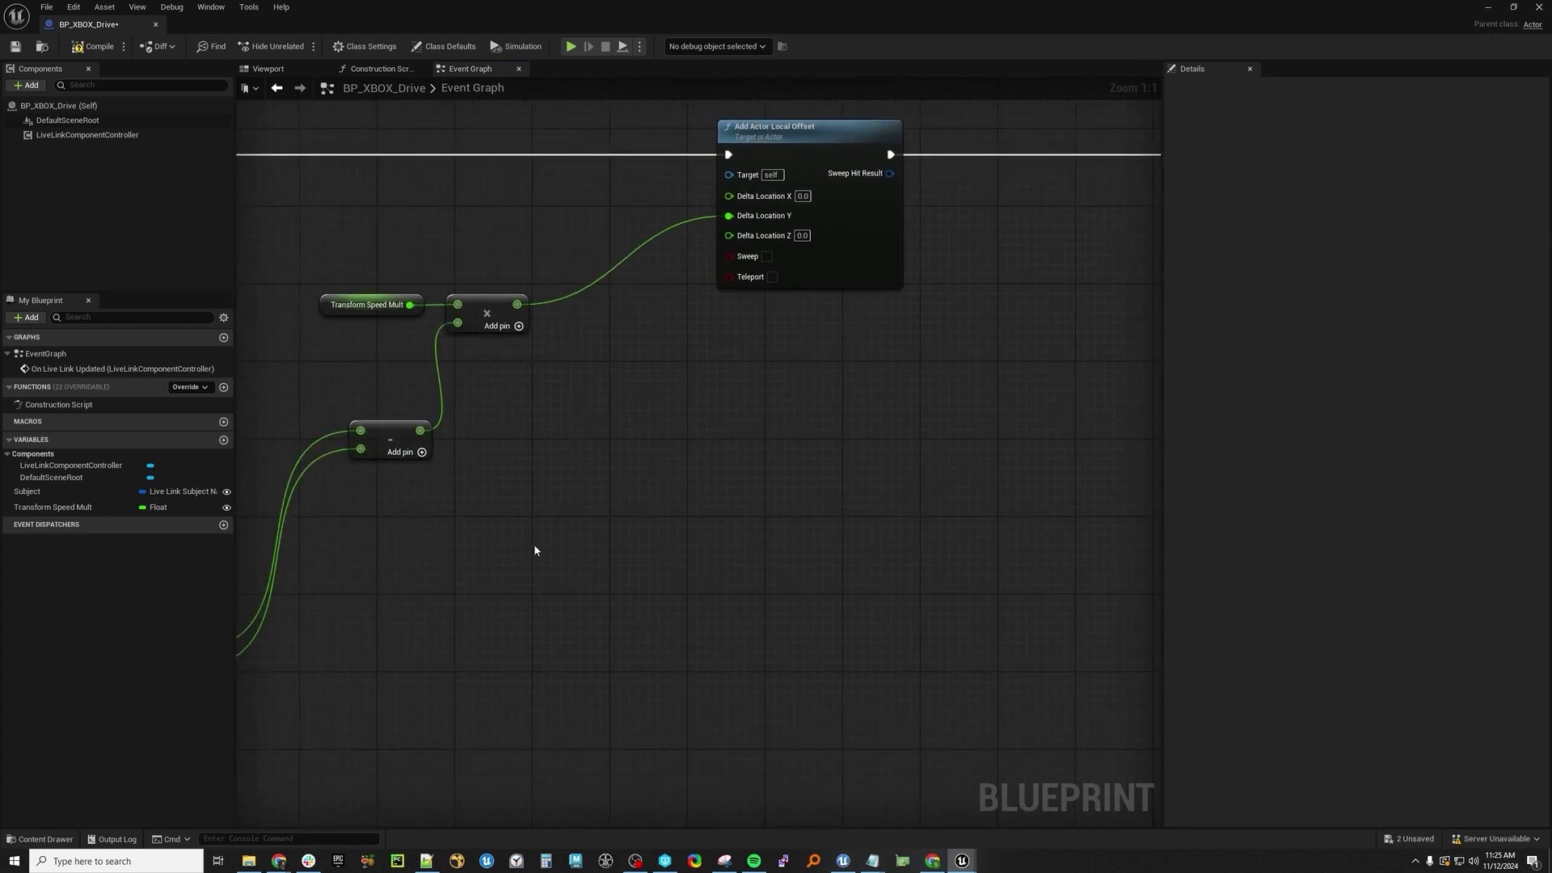
pyautogui.moveTo(548, 541); pyautogui.dragTo(764, 468, button='right')
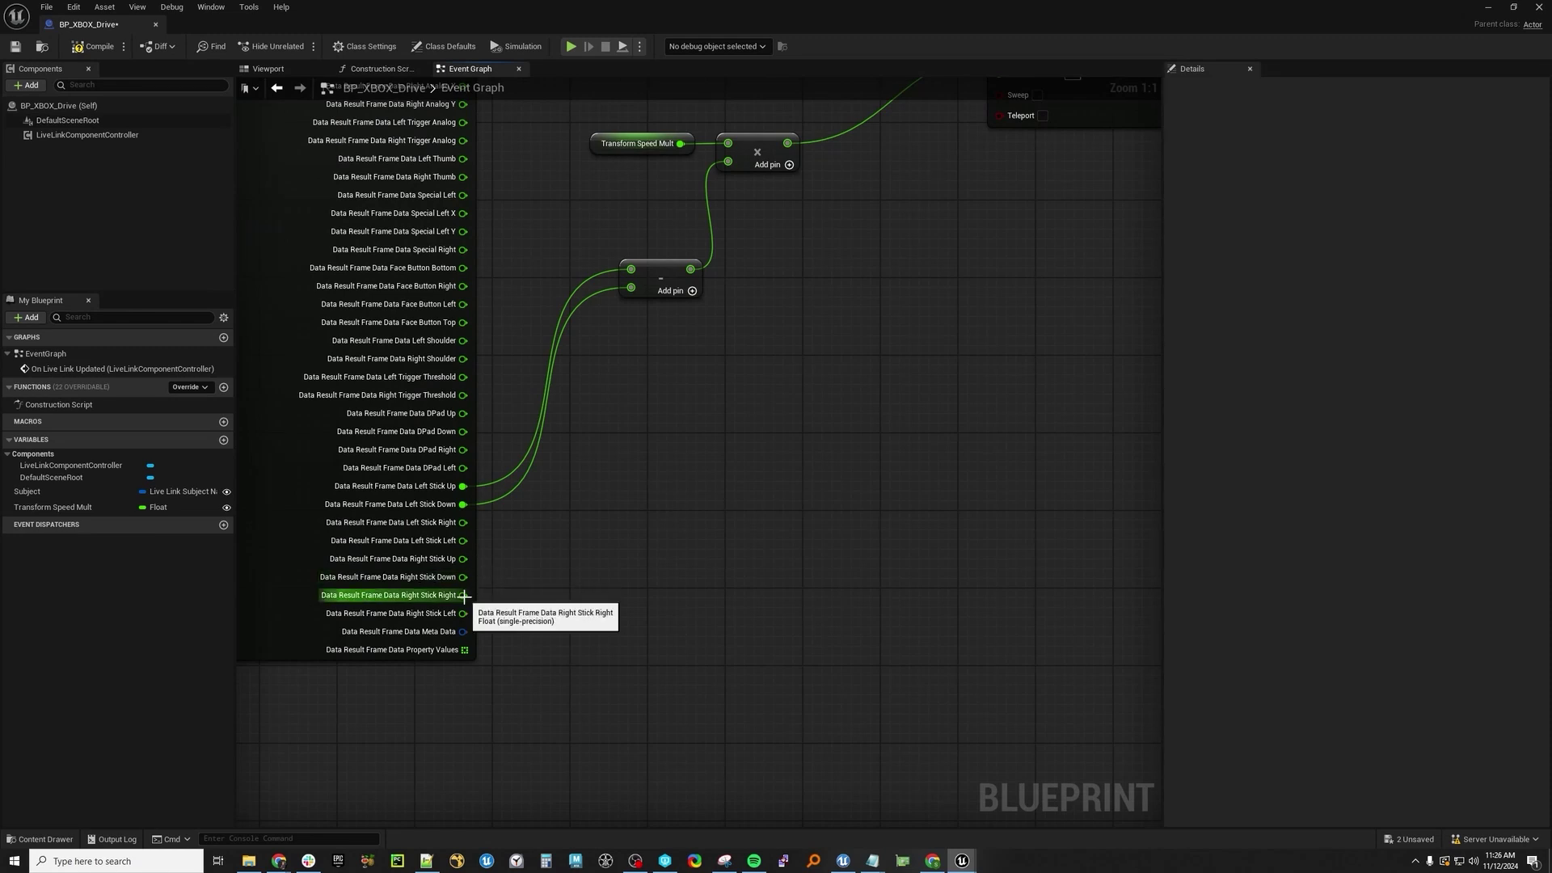
pyautogui.moveTo(464, 596); pyautogui.dragTo(682, 535)
pyautogui.write('subtrac')
pyautogui.press('Return')
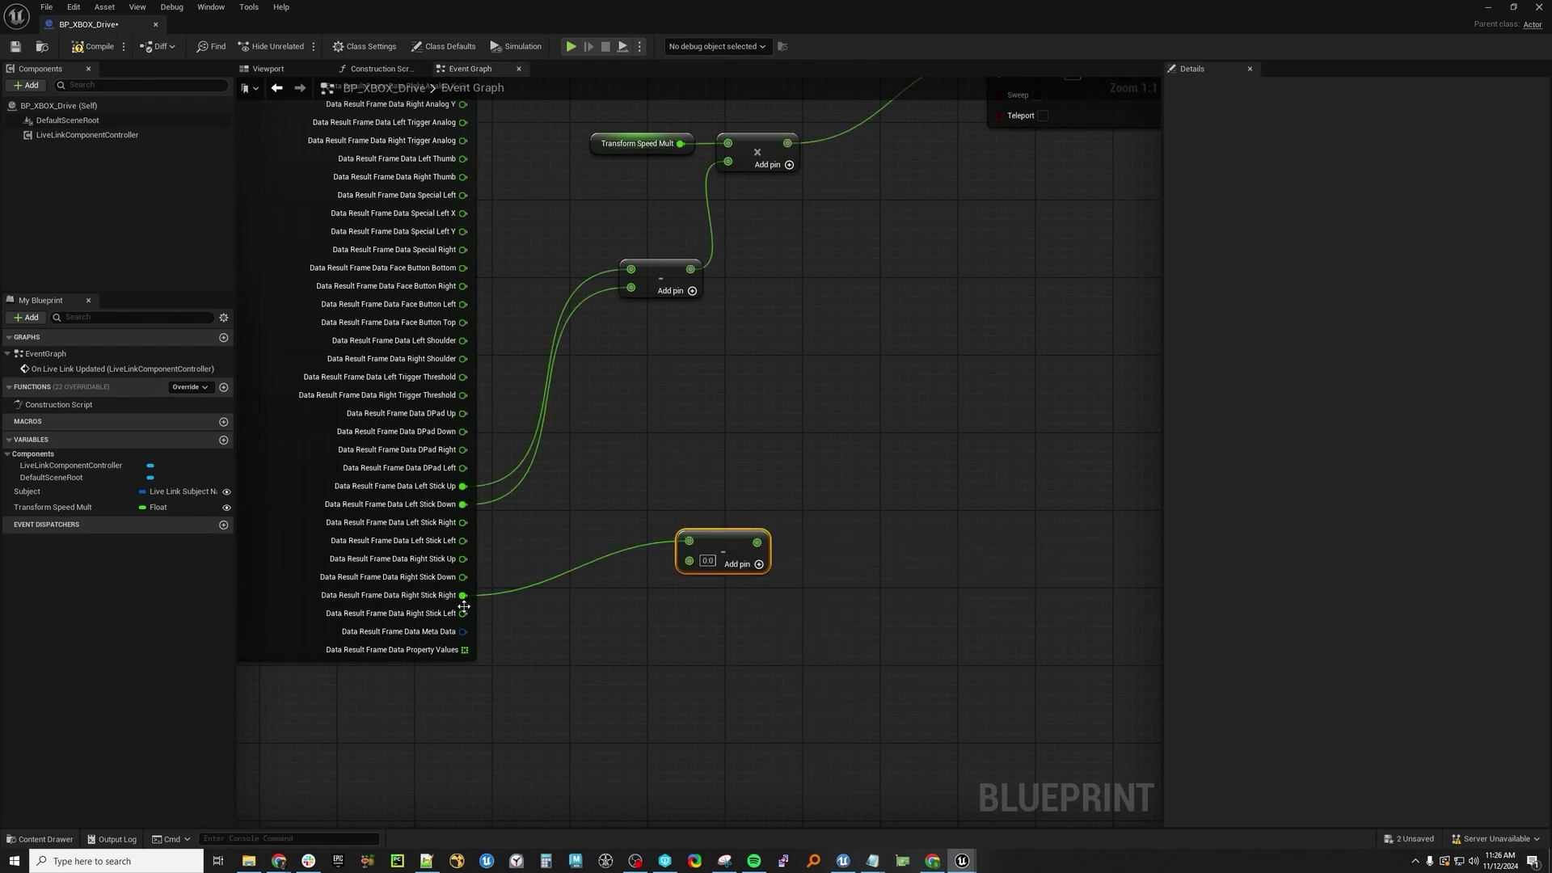
pyautogui.moveTo(464, 614); pyautogui.dragTo(689, 561)
pyautogui.moveTo(742, 547); pyautogui.dragTo(429, 608, button='right')
pyautogui.moveTo(420, 605); pyautogui.dragTo(598, 479)
pyautogui.click(790, 497)
# - Add a Multiply node before Add Actor Local Rotation and feed the right-stick Subtract result into its second input
pyautogui.rightClick(584, 377)
pyautogui.write('mult')
pyautogui.press('Return')
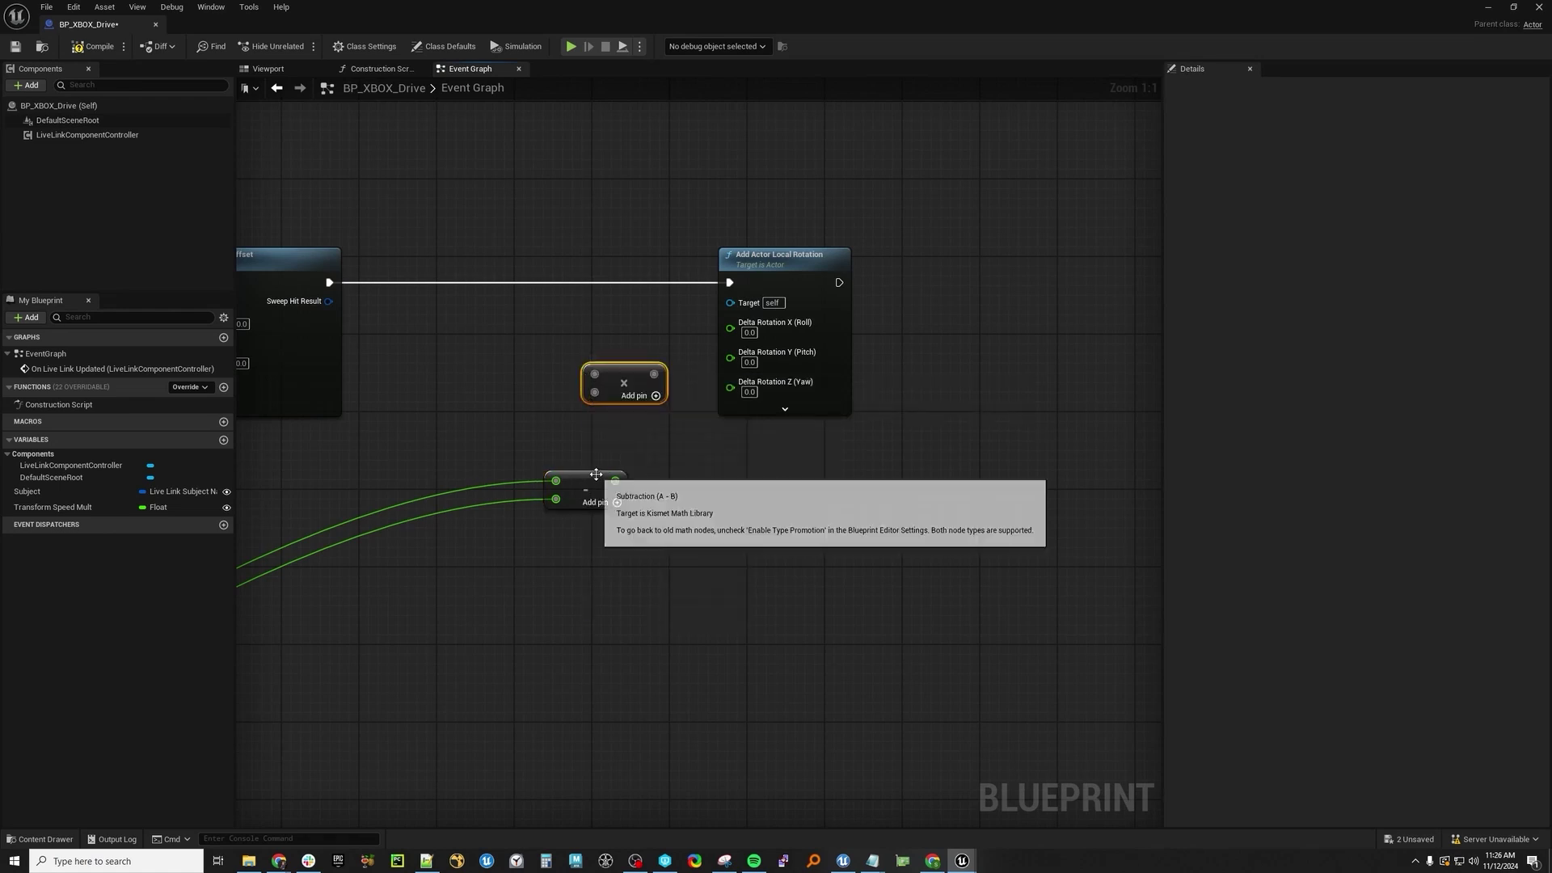
pyautogui.moveTo(596, 473); pyautogui.dragTo(595, 395)
pyautogui.click(562, 468)
# - Promote the first input of the rotation Multiply node to a float variable named RotationSpeedMult
pyautogui.rightClick(596, 379)
pyautogui.click(639, 417)
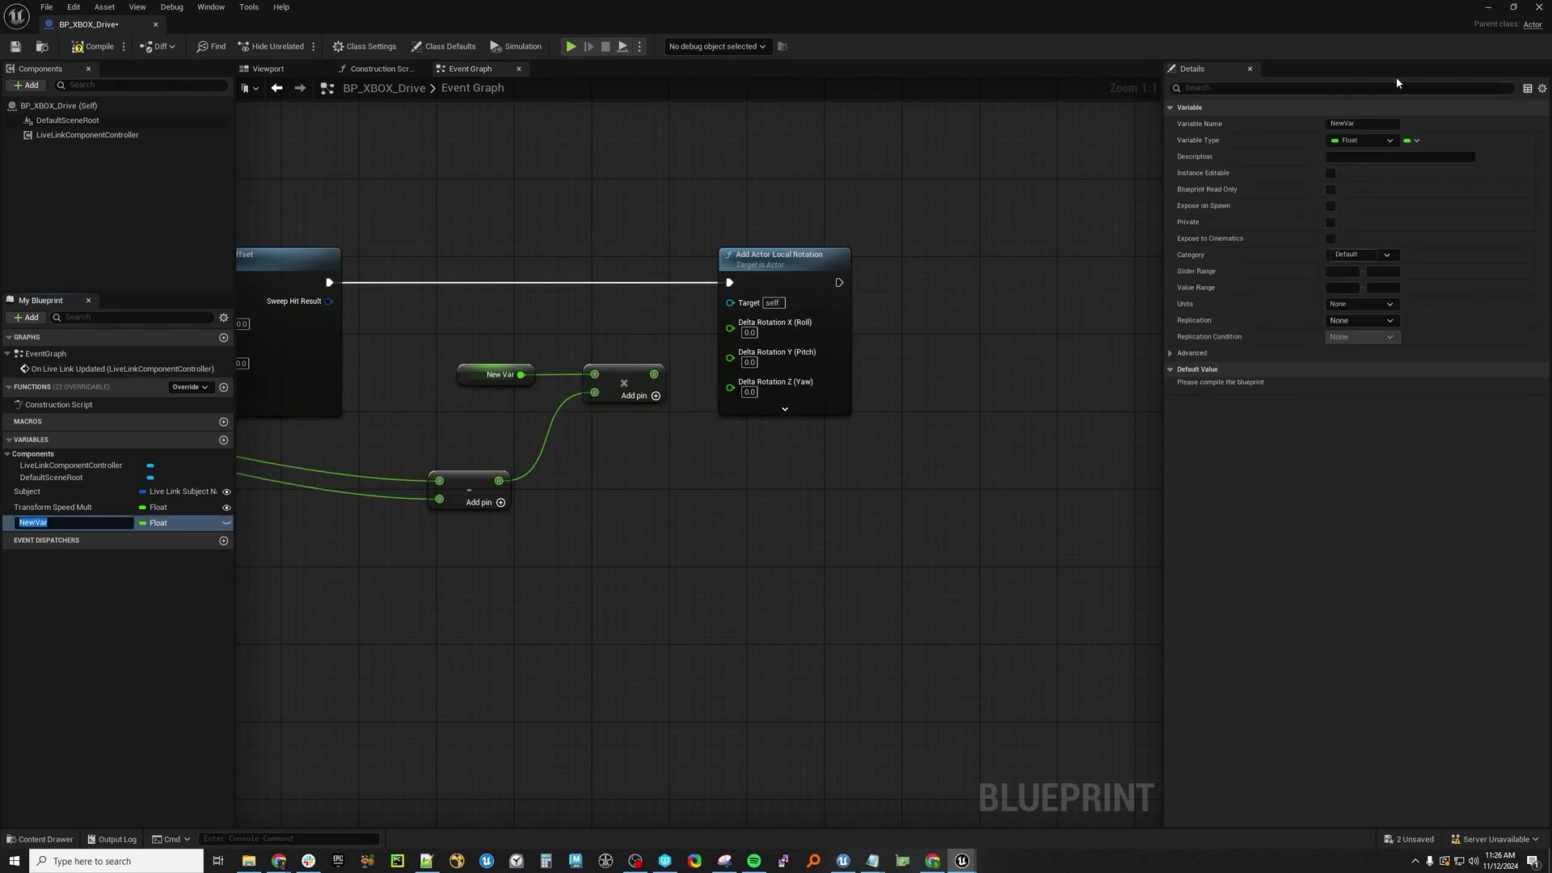
pyautogui.click(1362, 123)
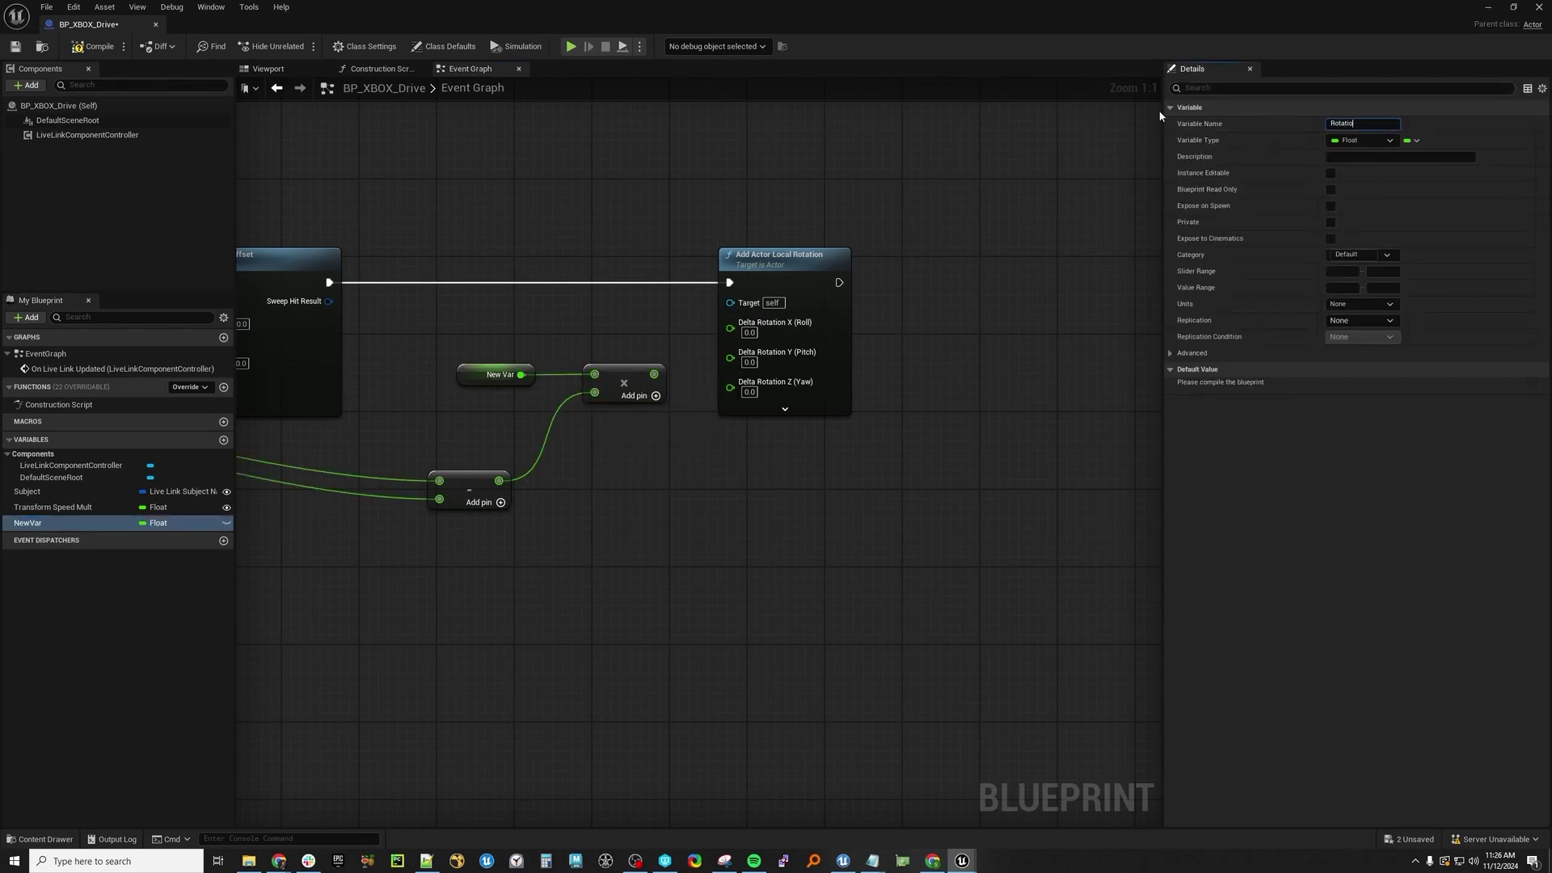
pyautogui.write('RotationSpeedMult')
pyautogui.press('Return')
# - Connect the Multiply result to Delta Rotation Z (Yaw), compile, and set the default of RotationSpeedMult to 10
pyautogui.moveTo(654, 374); pyautogui.dragTo(750, 387)
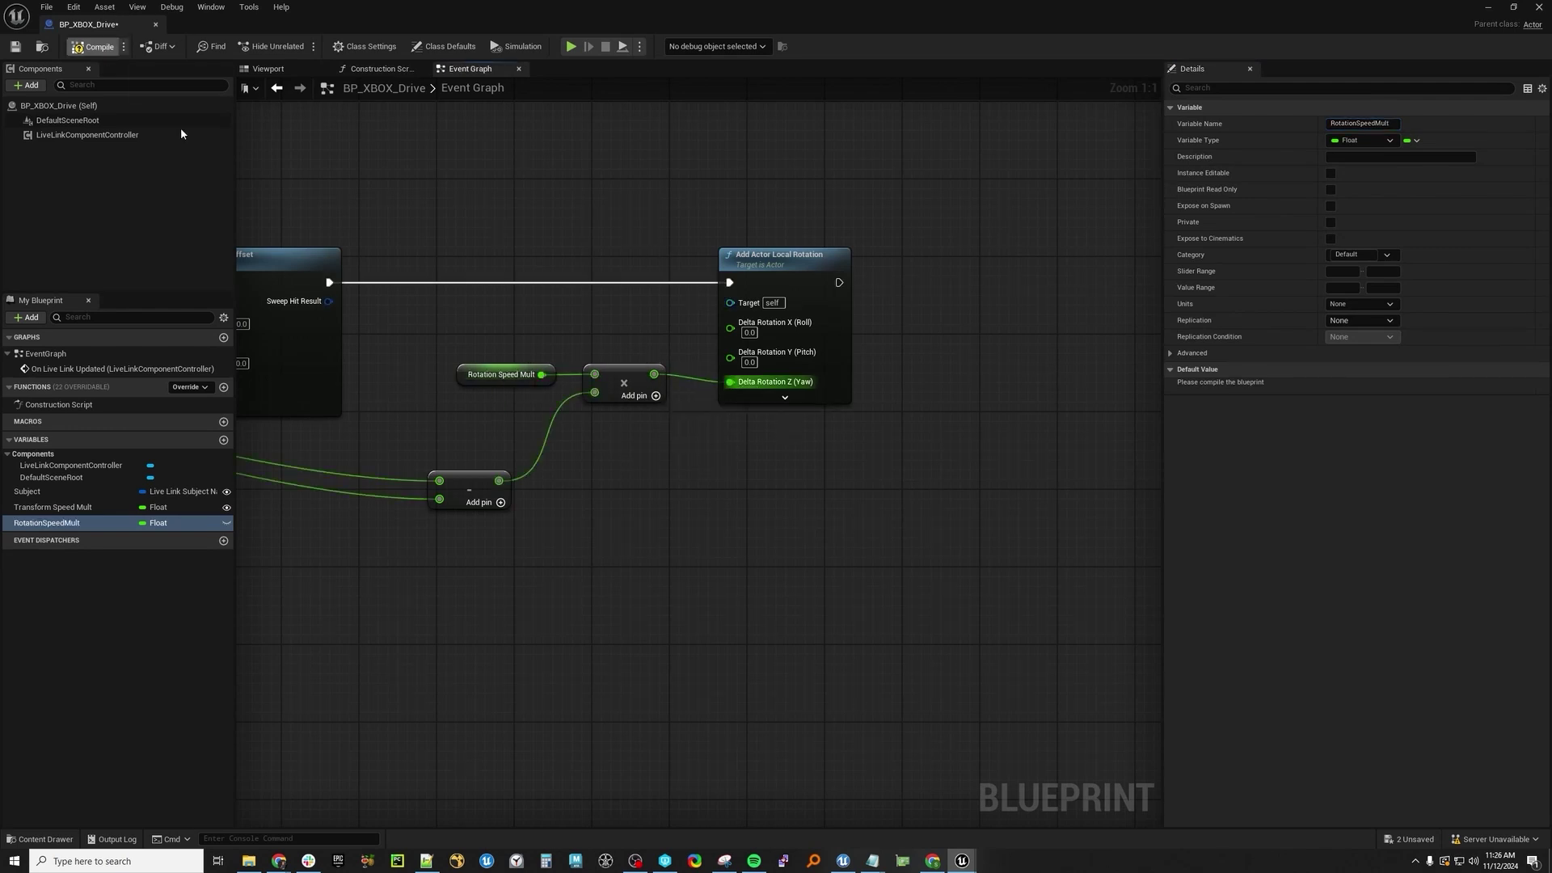
pyautogui.press('F7')
pyautogui.click(501, 374)
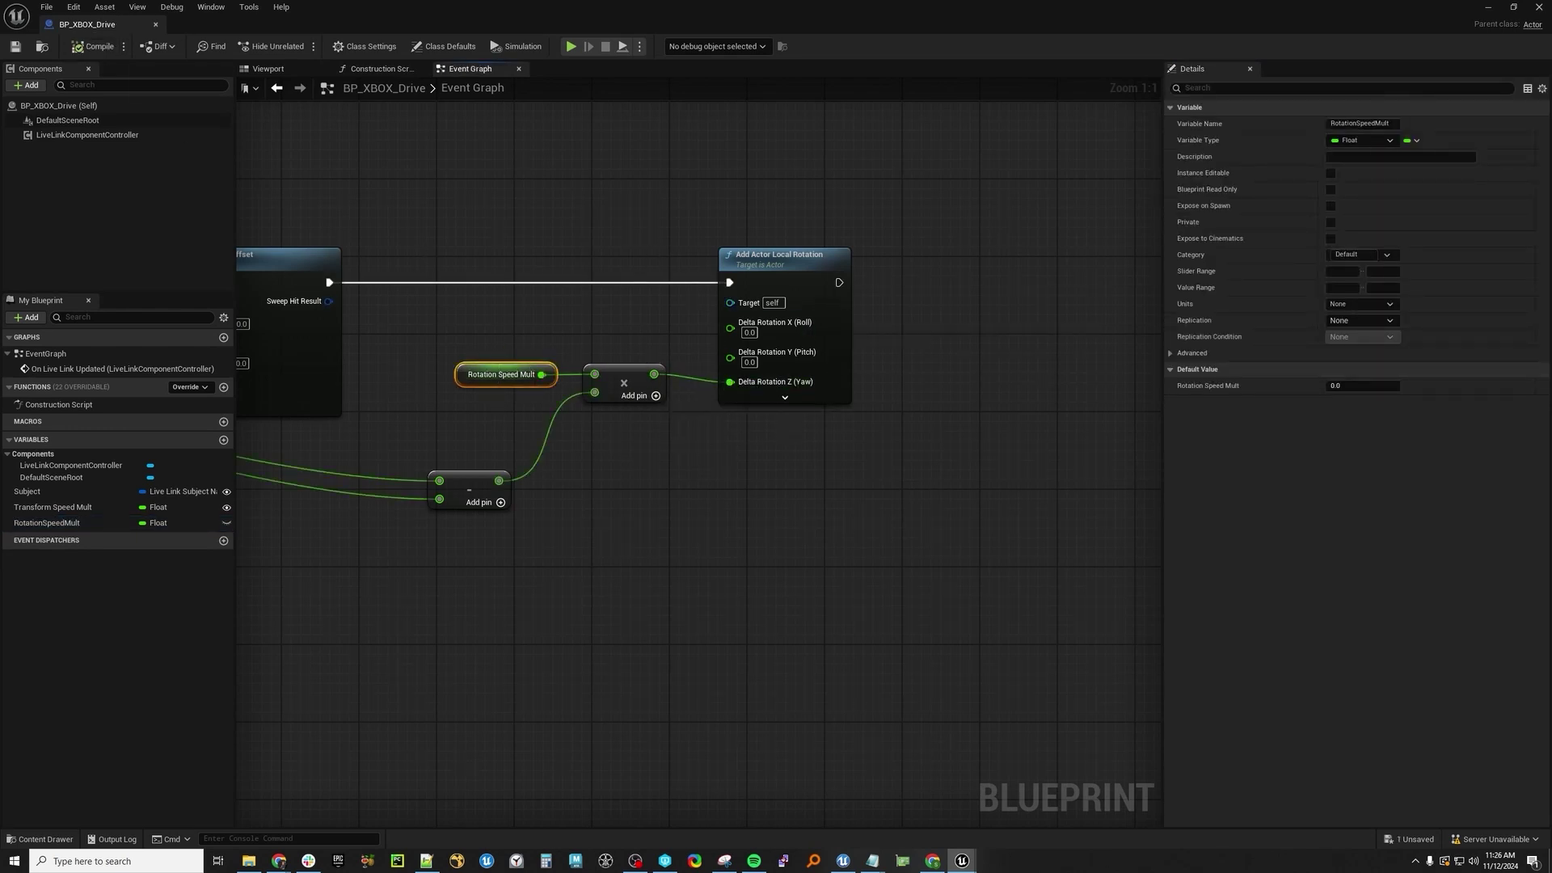
pyautogui.click(1357, 386)
pyautogui.write('10')
pyautogui.press('Return')
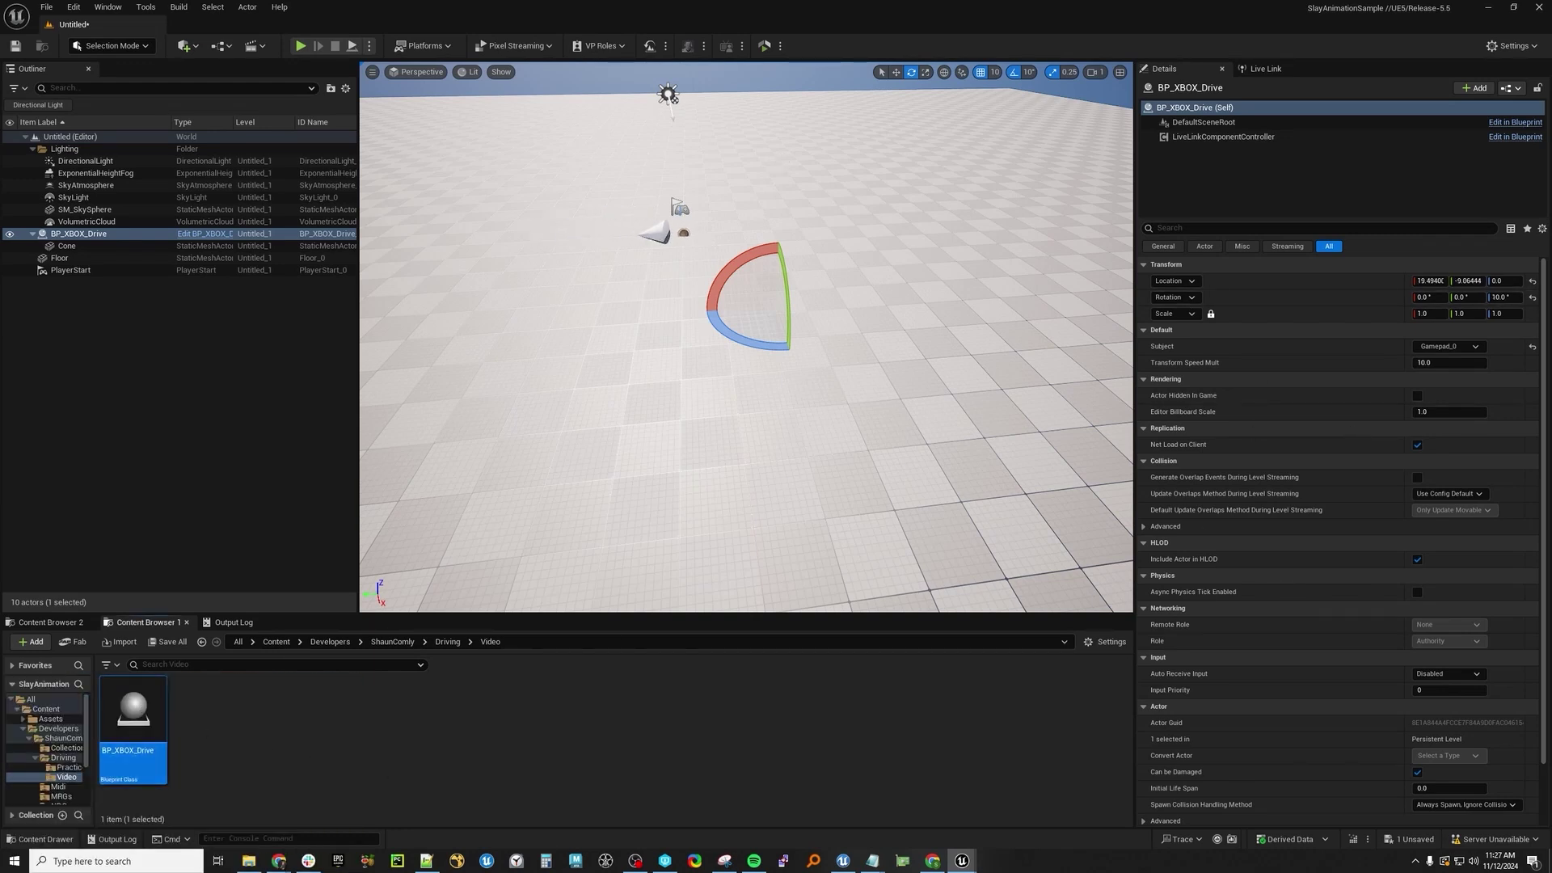
# - Move the Add Actor Local Rotation node and its math nodes farther along to make room after Add Actor Local Offset
pyautogui.moveTo(1551, 798); pyautogui.dragTo(507, 158)
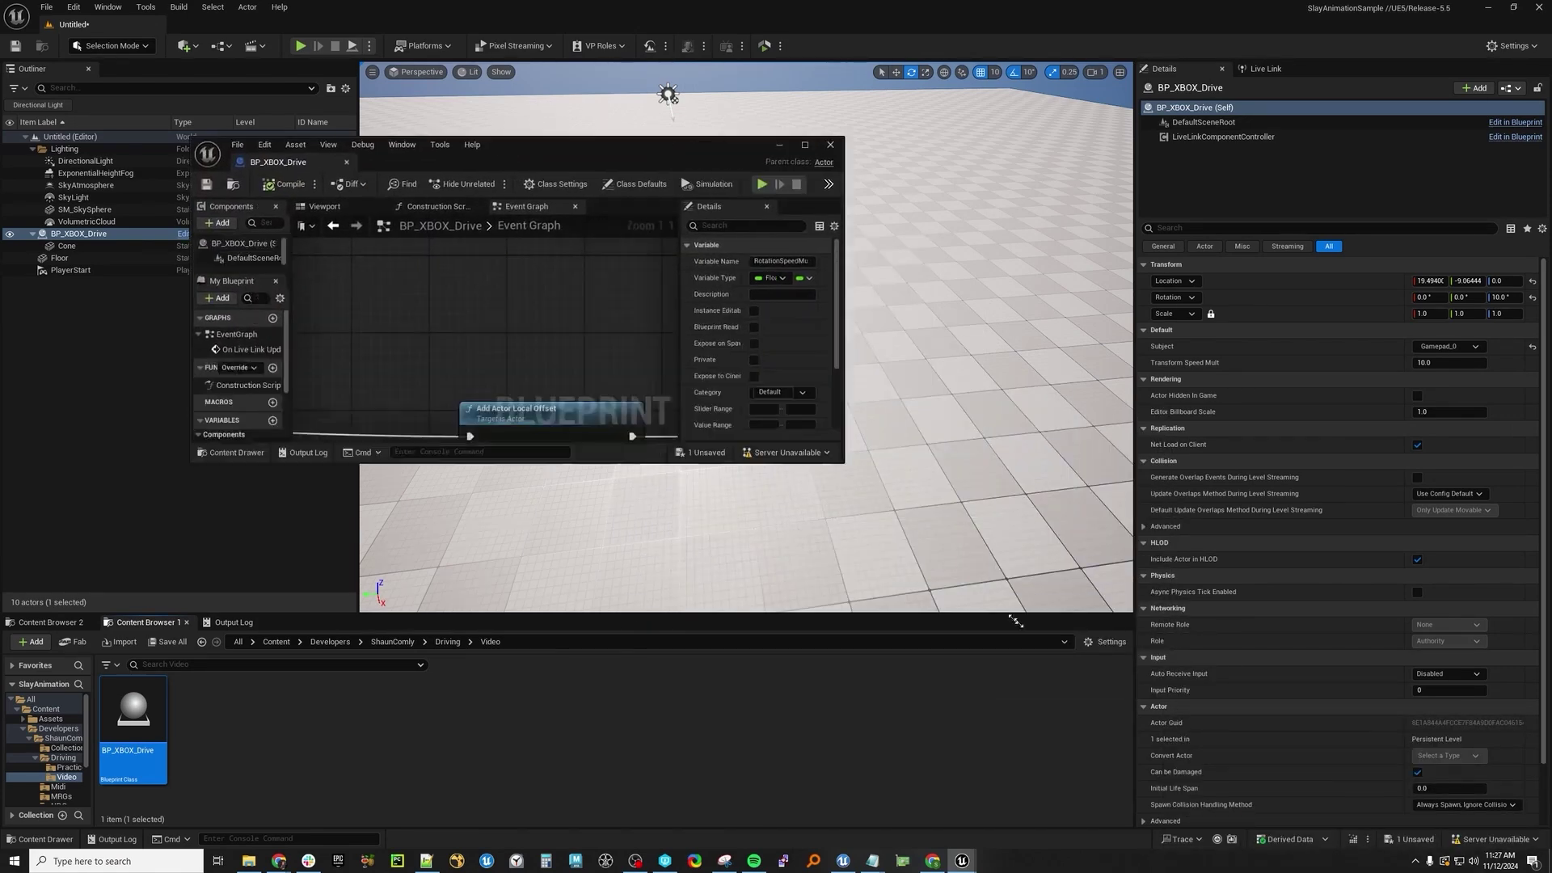
pyautogui.moveTo(1064, 169); pyautogui.dragTo(1044, 0)
pyautogui.scroll(-2, 683, 477)
pyautogui.moveTo(506, 519); pyautogui.dragTo(859, 548, button='right')
pyautogui.moveTo(1148, 683); pyautogui.dragTo(847, 591, button='right')
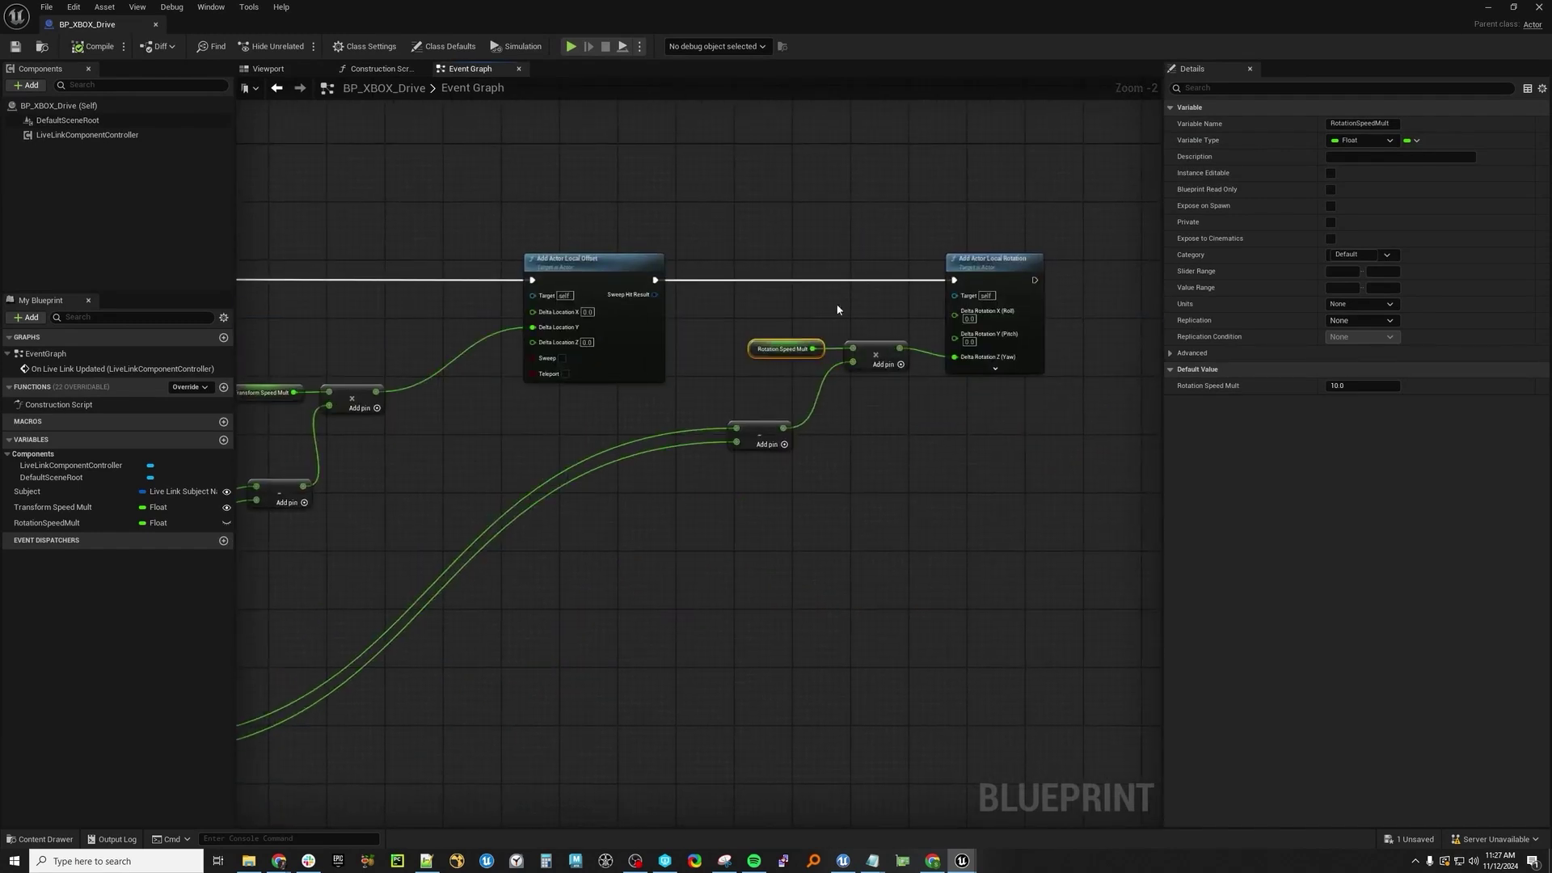
pyautogui.moveTo(758, 215); pyautogui.dragTo(1108, 554)
pyautogui.moveTo(1015, 268); pyautogui.dragTo(1176, 274)
pyautogui.moveTo(711, 301); pyautogui.dragTo(1039, 320, button='right')
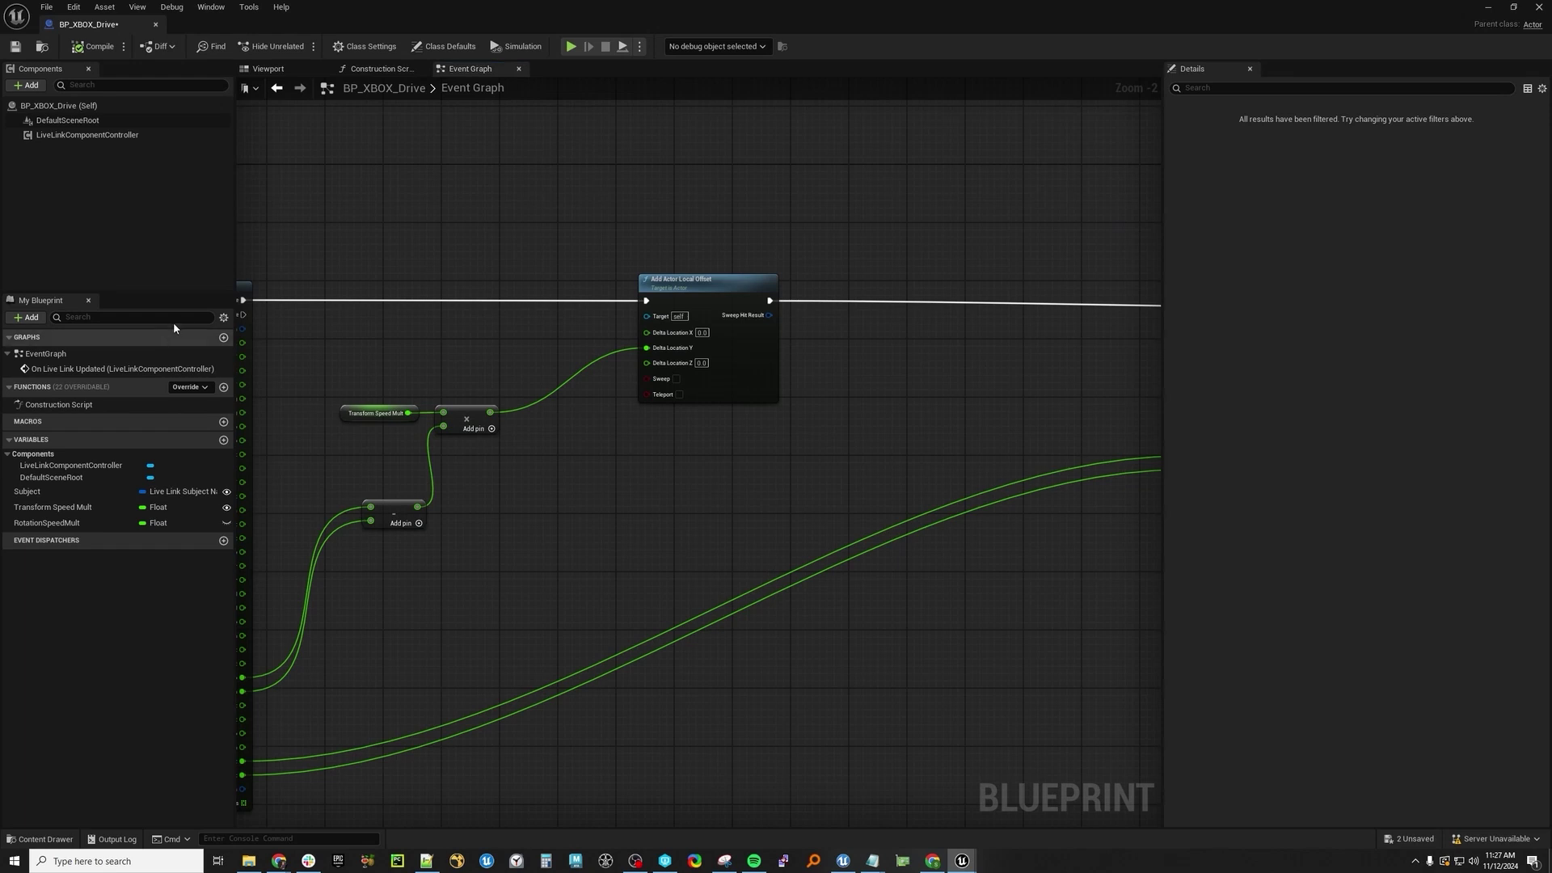
# - Insert a second Add Actor Local Offset node between the first offset and the rotation node, and split its Delta Location pin
pyautogui.moveTo(770, 301); pyautogui.dragTo(840, 236)
pyautogui.write('add actor lo')
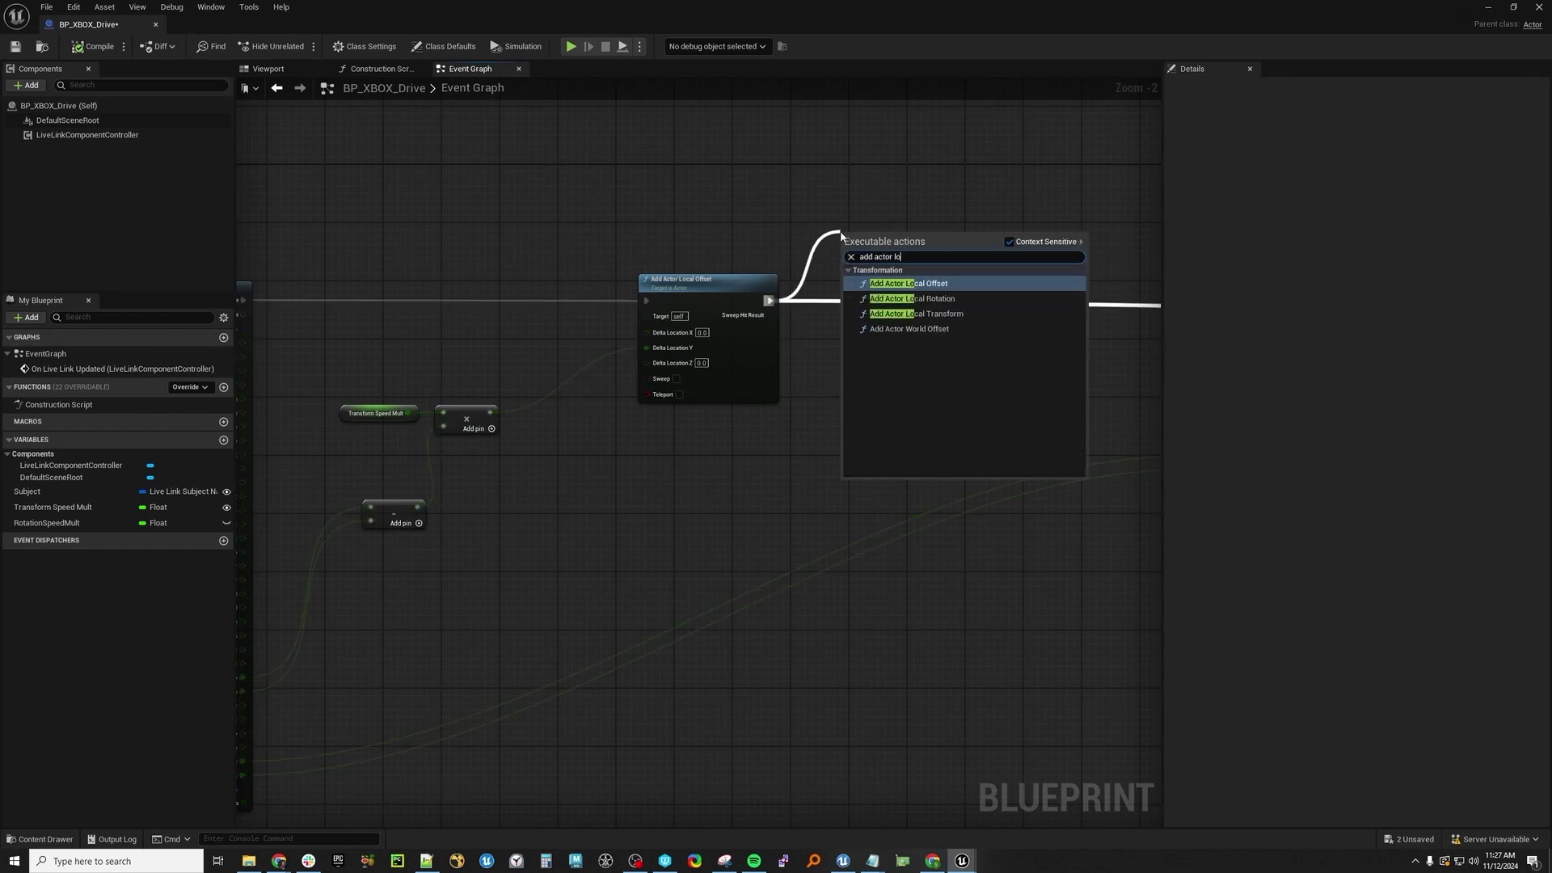
pyautogui.click(922, 285)
pyautogui.moveTo(1025, 331); pyautogui.dragTo(524, 344, button='right')
pyautogui.moveTo(424, 255); pyautogui.dragTo(519, 300)
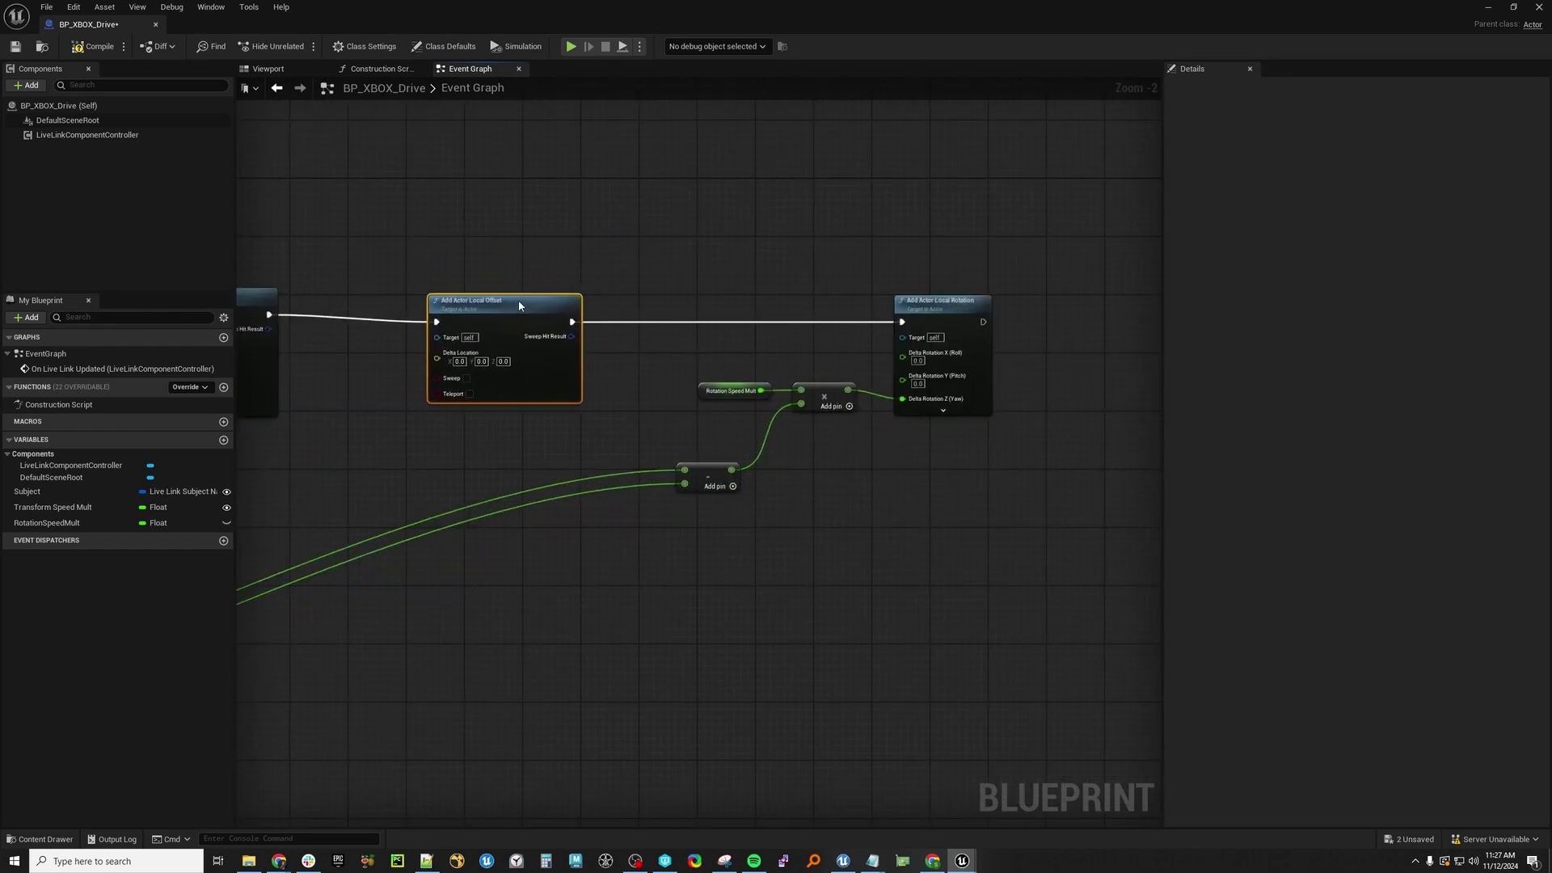
pyautogui.rightClick(437, 351)
pyautogui.click(459, 401)
# - Move the right-stick rotation nodes lower in the graph to free space beneath the second Add Actor Local Offset node
pyautogui.moveTo(292, 443); pyautogui.dragTo(644, 447, button='right')
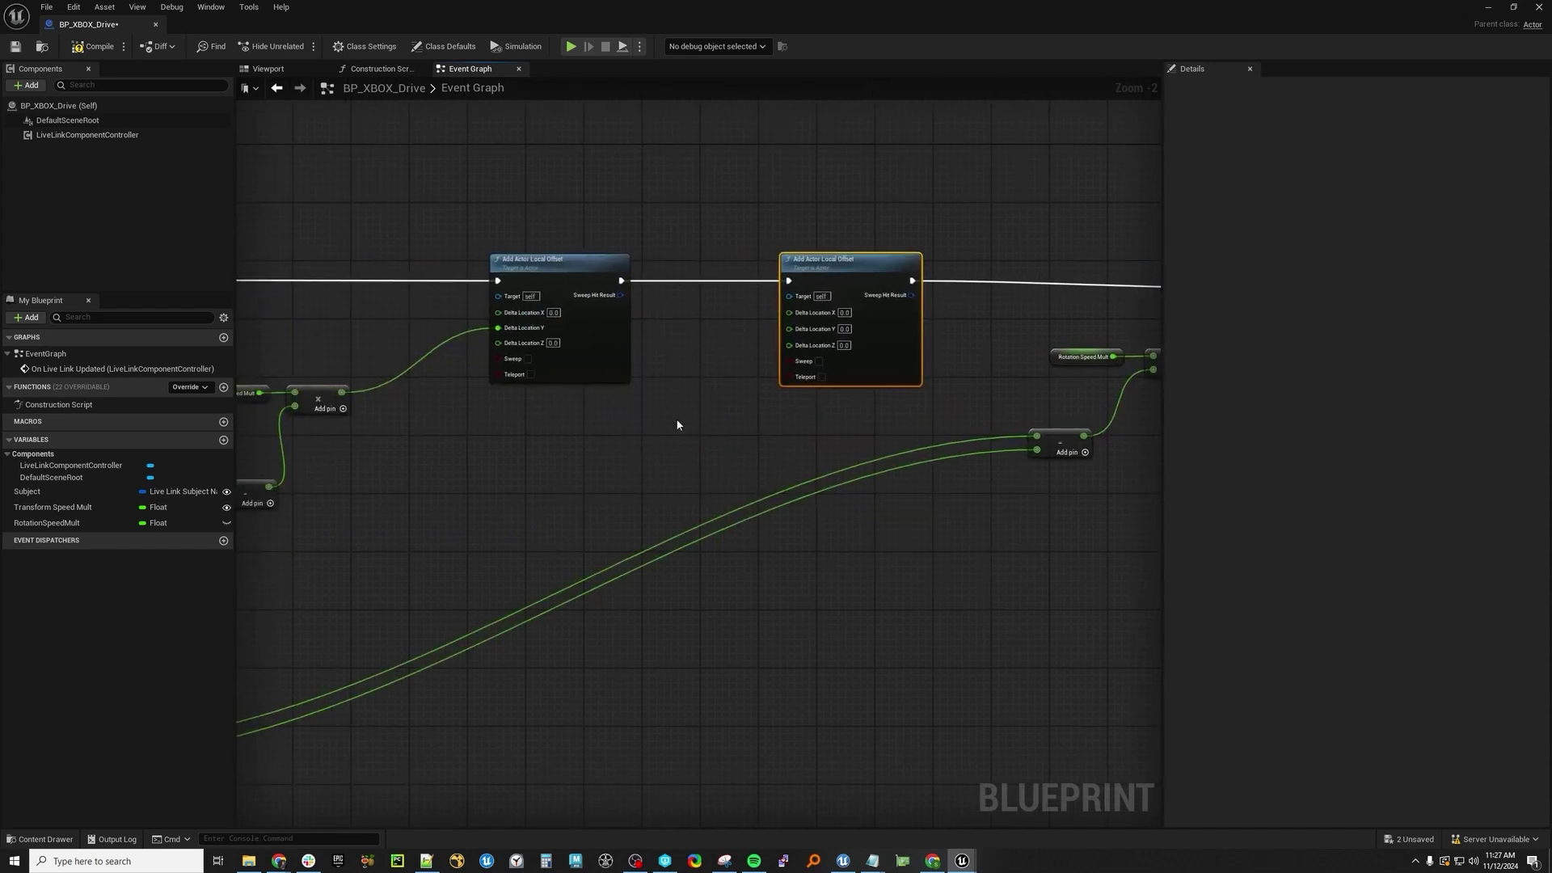
pyautogui.scroll(-3, 628, 443)
pyautogui.moveTo(848, 392); pyautogui.dragTo(776, 304)
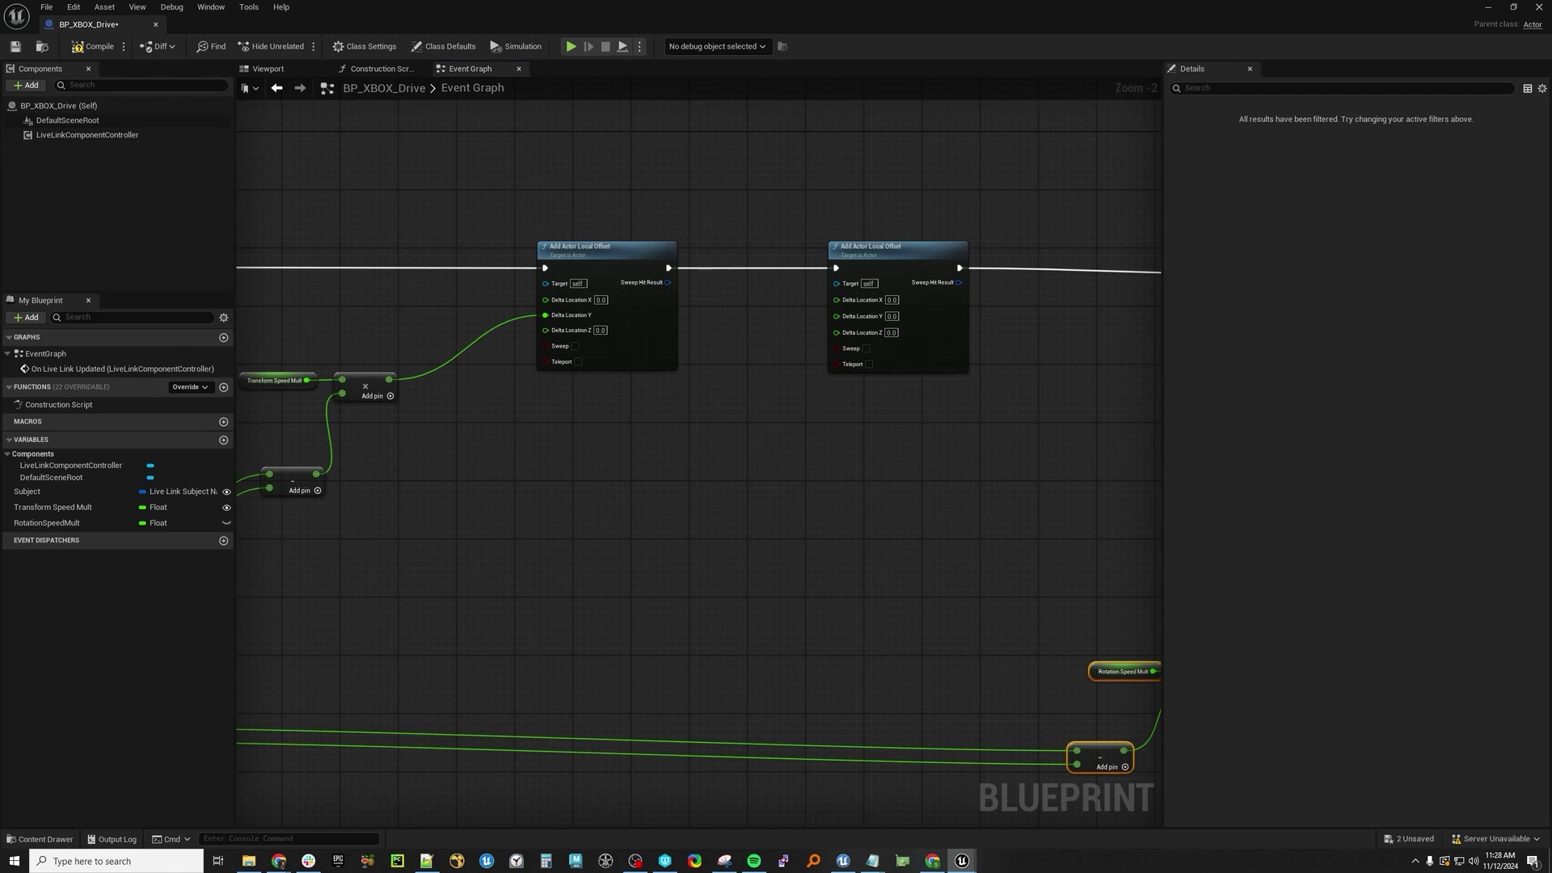
pyautogui.moveTo(929, 359); pyautogui.dragTo(956, 373, button='right')
# - Add a Subtract node computing DPad Up minus DPad Down from the Evaluate Live Link Frame outputs
pyautogui.moveTo(761, 388); pyautogui.dragTo(813, 440, button='right')
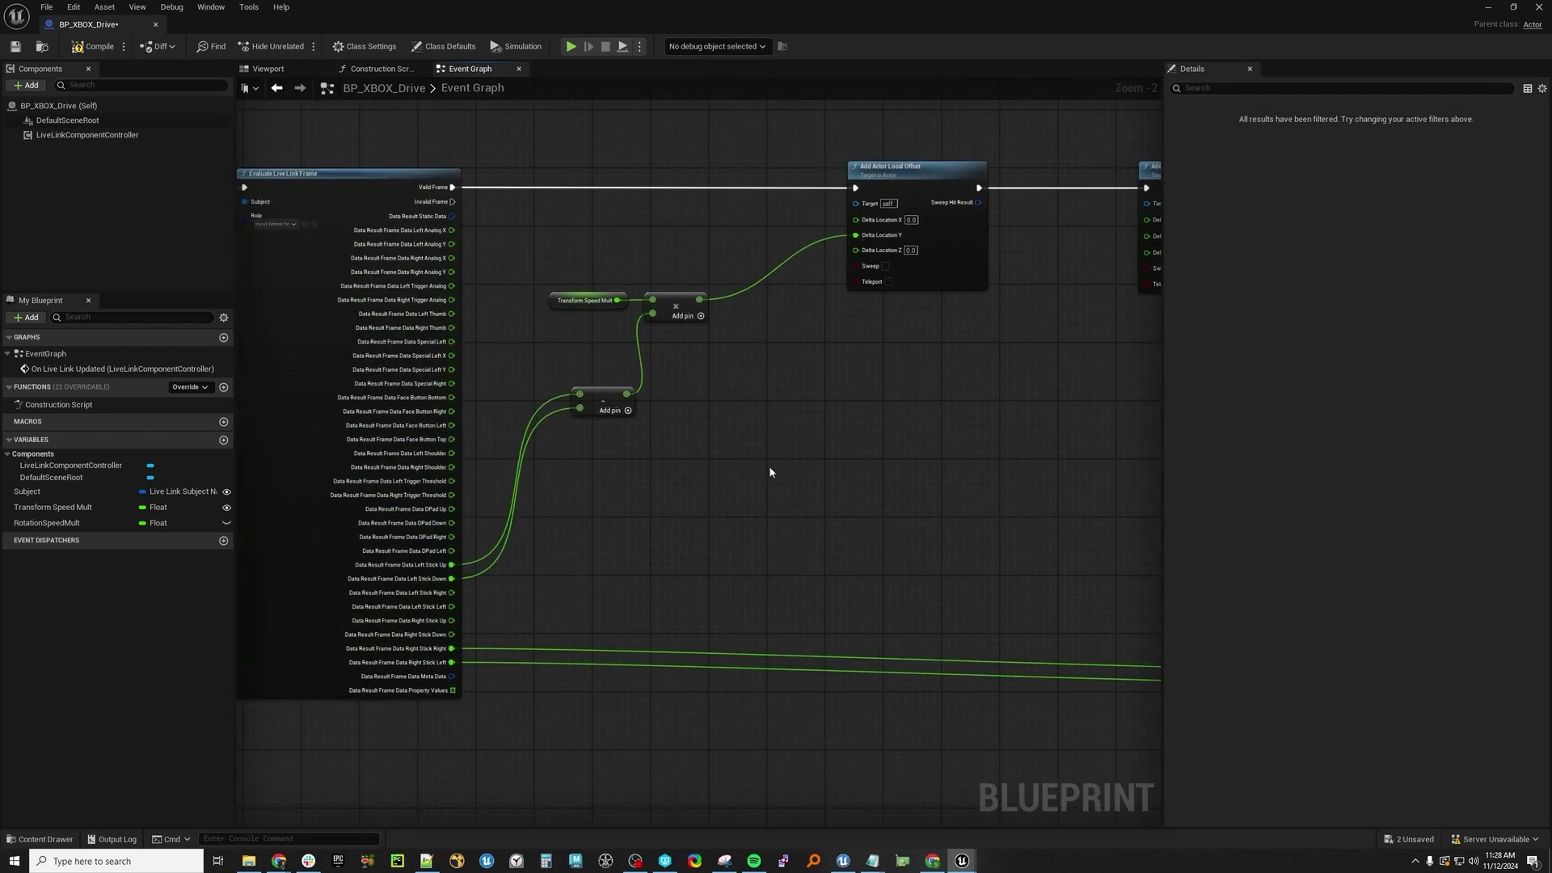
pyautogui.scroll(3, 602, 521)
pyautogui.moveTo(613, 527); pyautogui.dragTo(672, 470, button='right')
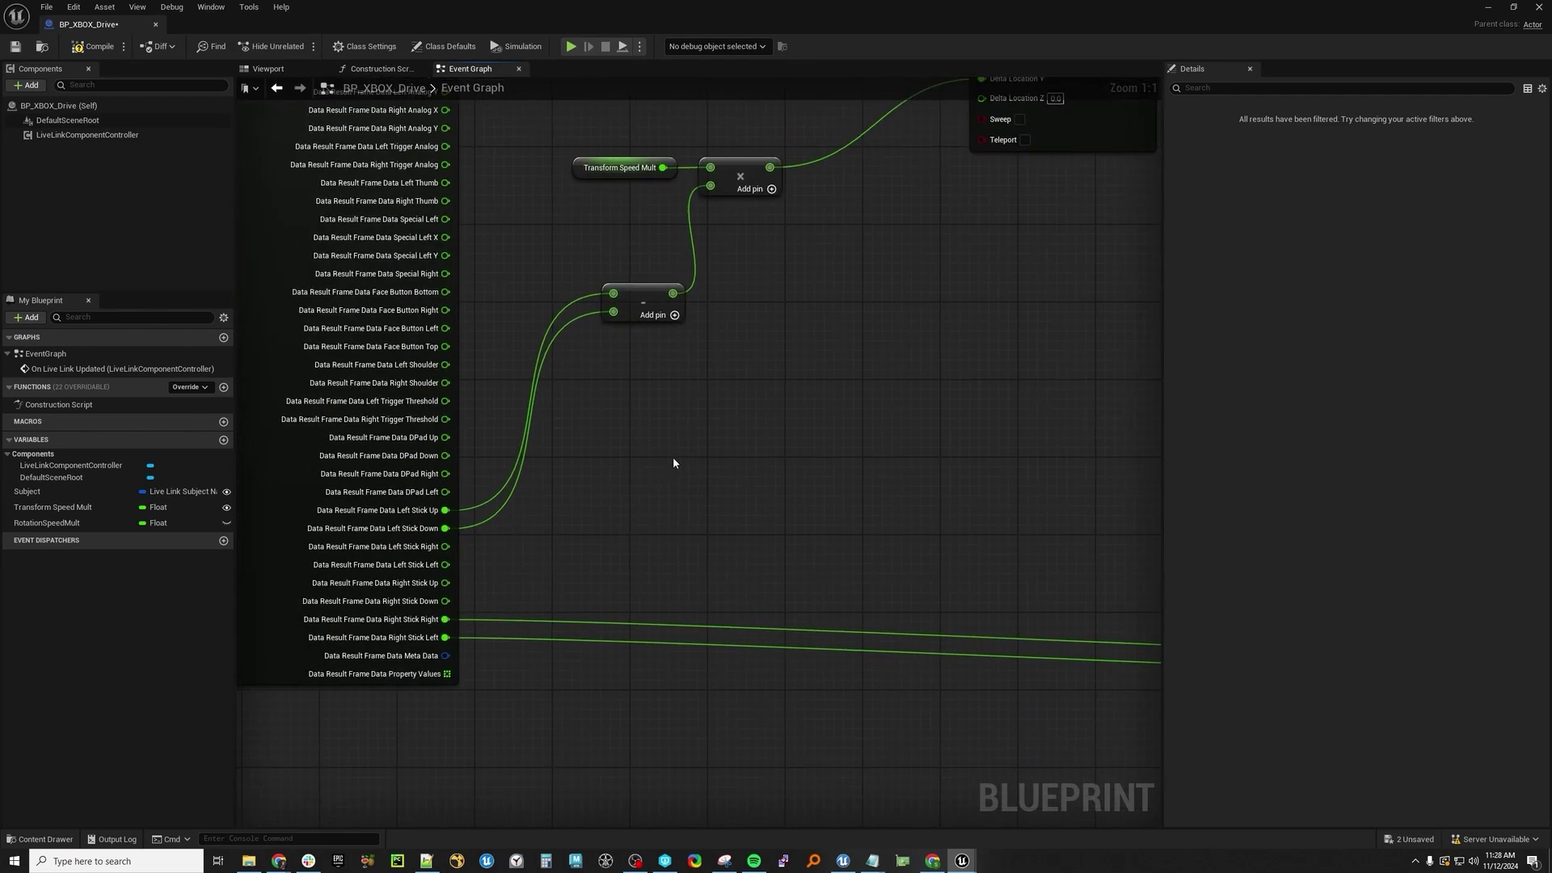
pyautogui.moveTo(446, 437); pyautogui.dragTo(651, 444)
pyautogui.write('subtract')
pyautogui.press('Return')
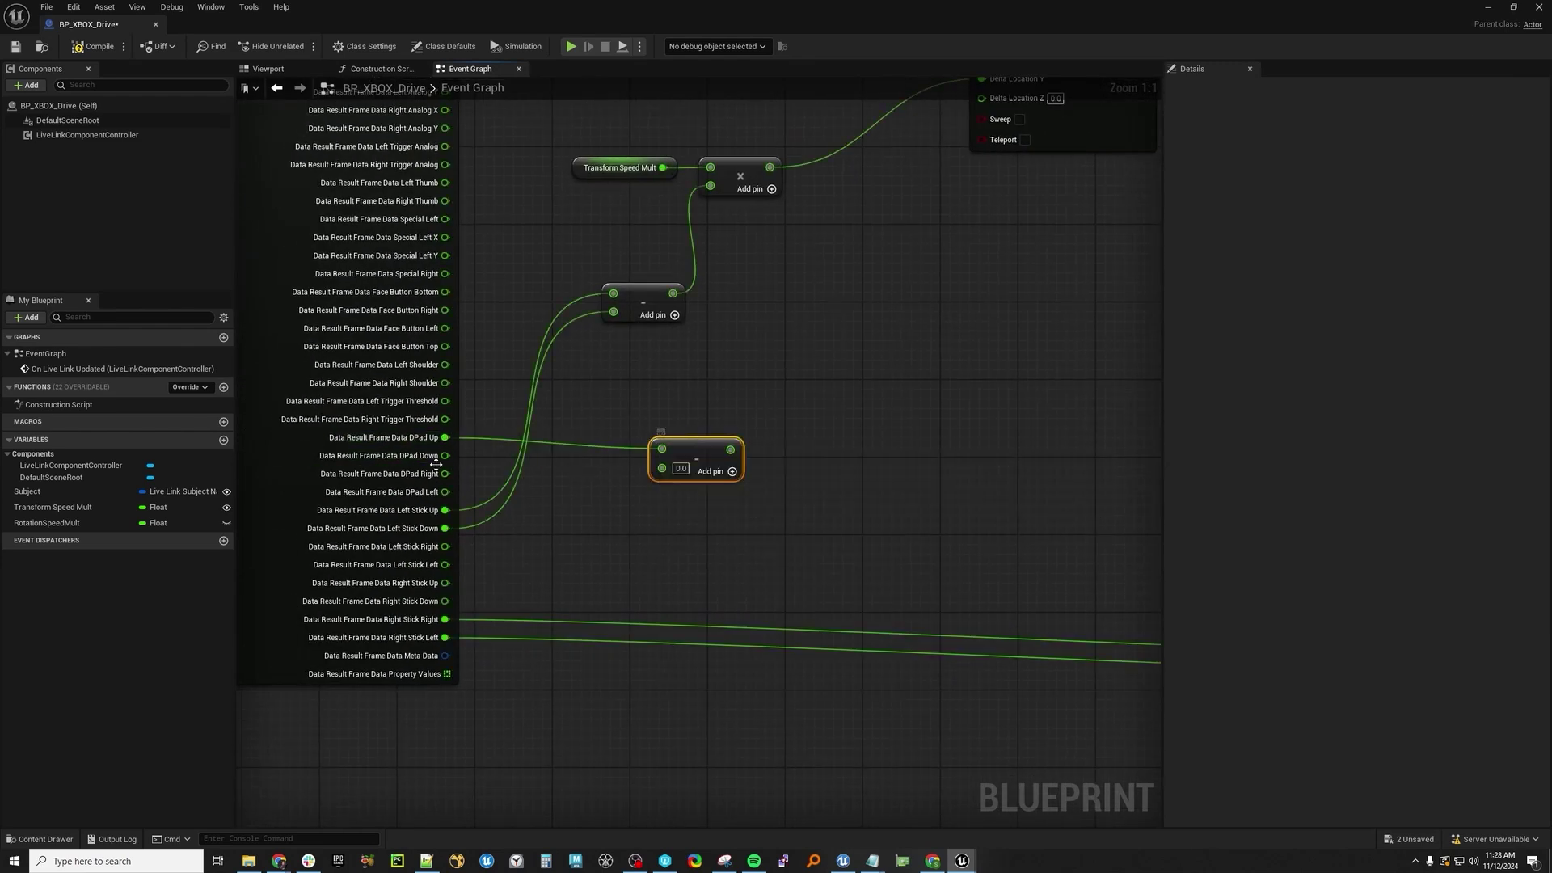
pyautogui.moveTo(446, 455); pyautogui.dragTo(691, 429)
# - Paste another Subtract node below it and connect DPad Right and DPad Left to its two inputs
pyautogui.hotkey('ctrl', 'v')
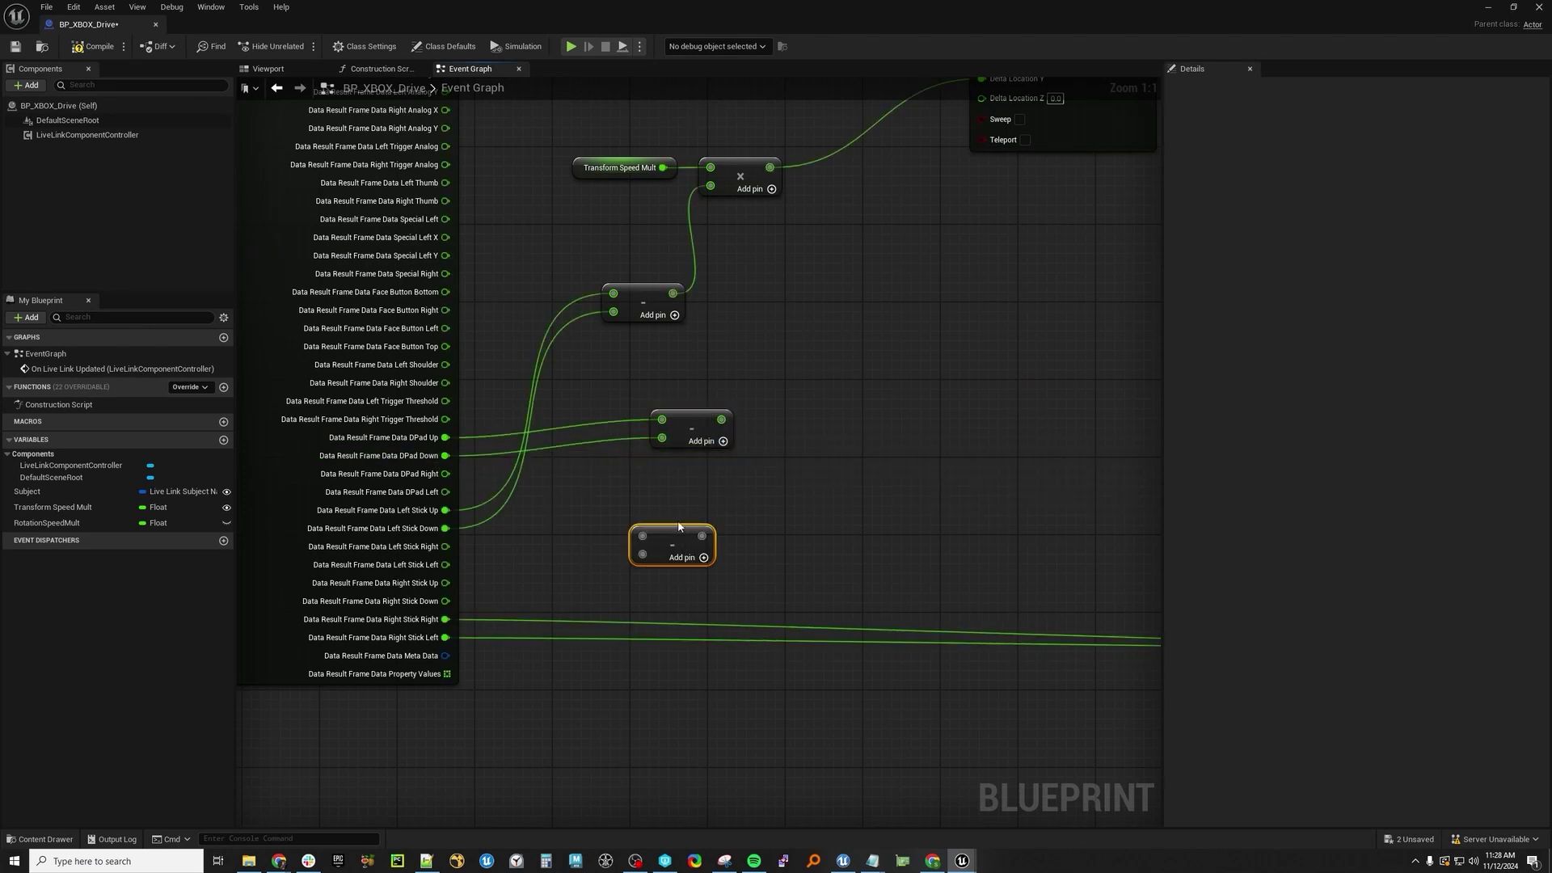
pyautogui.moveTo(645, 527); pyautogui.dragTo(645, 500)
pyautogui.moveTo(445, 474); pyautogui.dragTo(642, 497)
pyautogui.moveTo(445, 491); pyautogui.dragTo(642, 515)
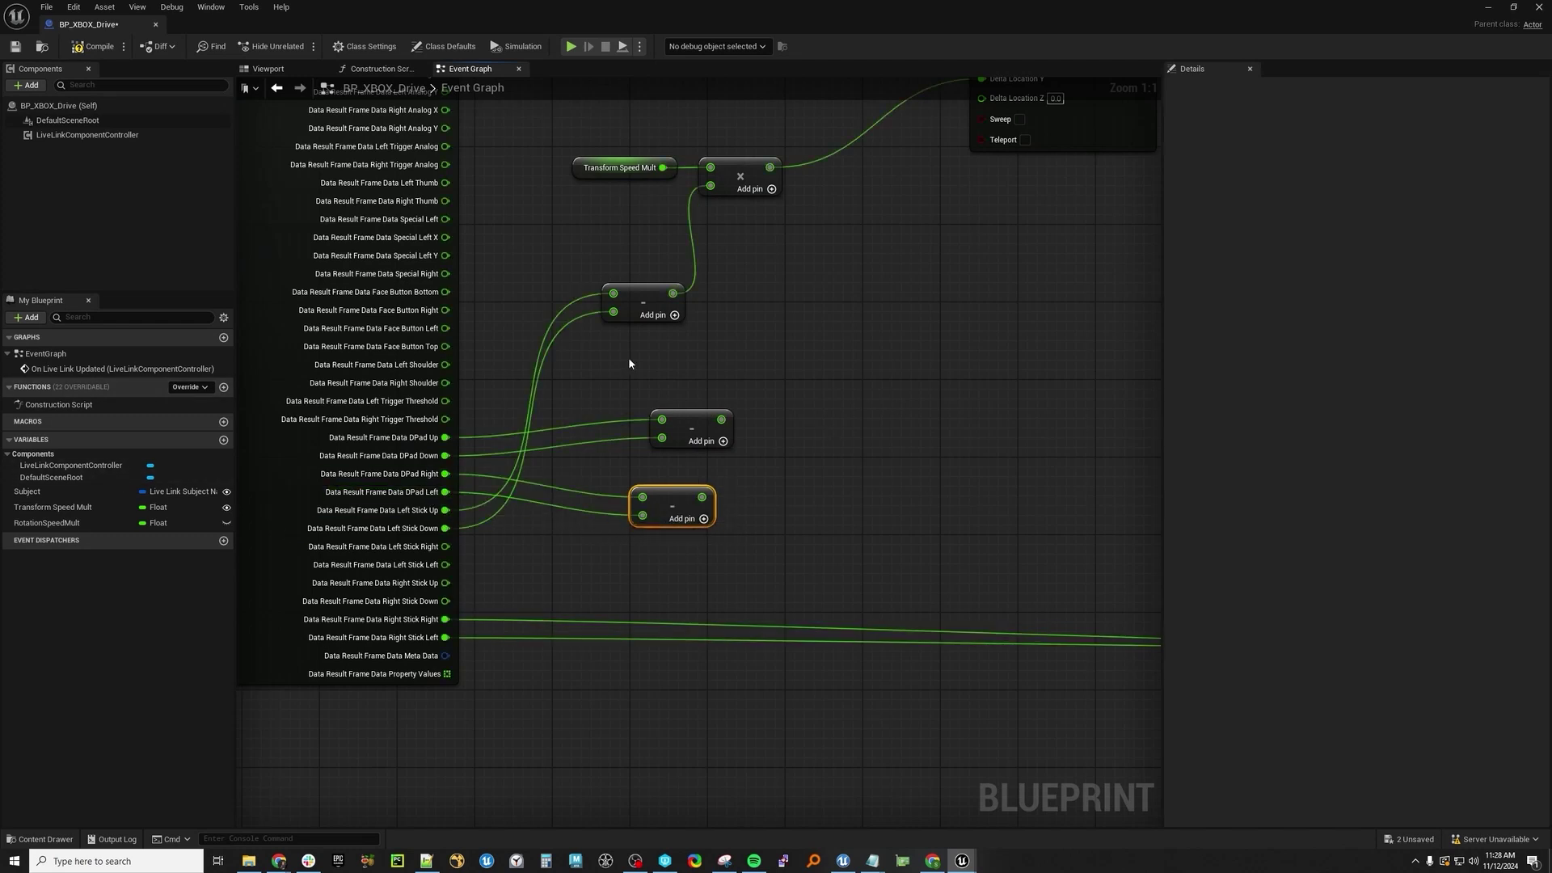
# - Shift both D-pad Subtract nodes along the graph and feed each result into its own new Multiply node
pyautogui.moveTo(935, 375); pyautogui.dragTo(750, 456, button='right')
pyautogui.moveTo(550, 458); pyautogui.dragTo(656, 400)
pyautogui.rightClick(905, 387)
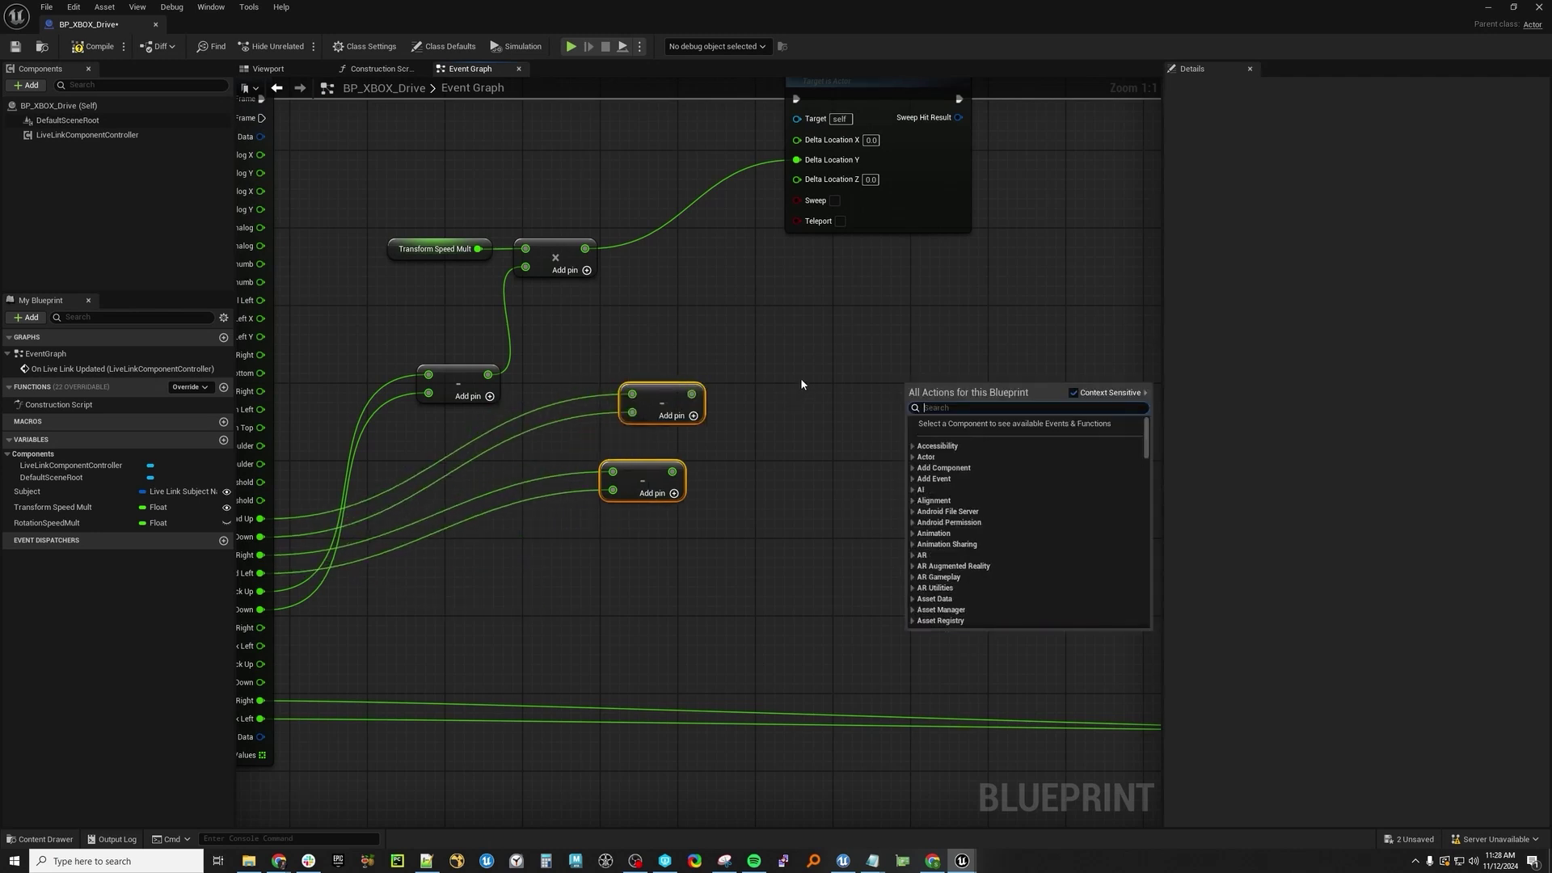
pyautogui.write('multiply')
pyautogui.press('Return')
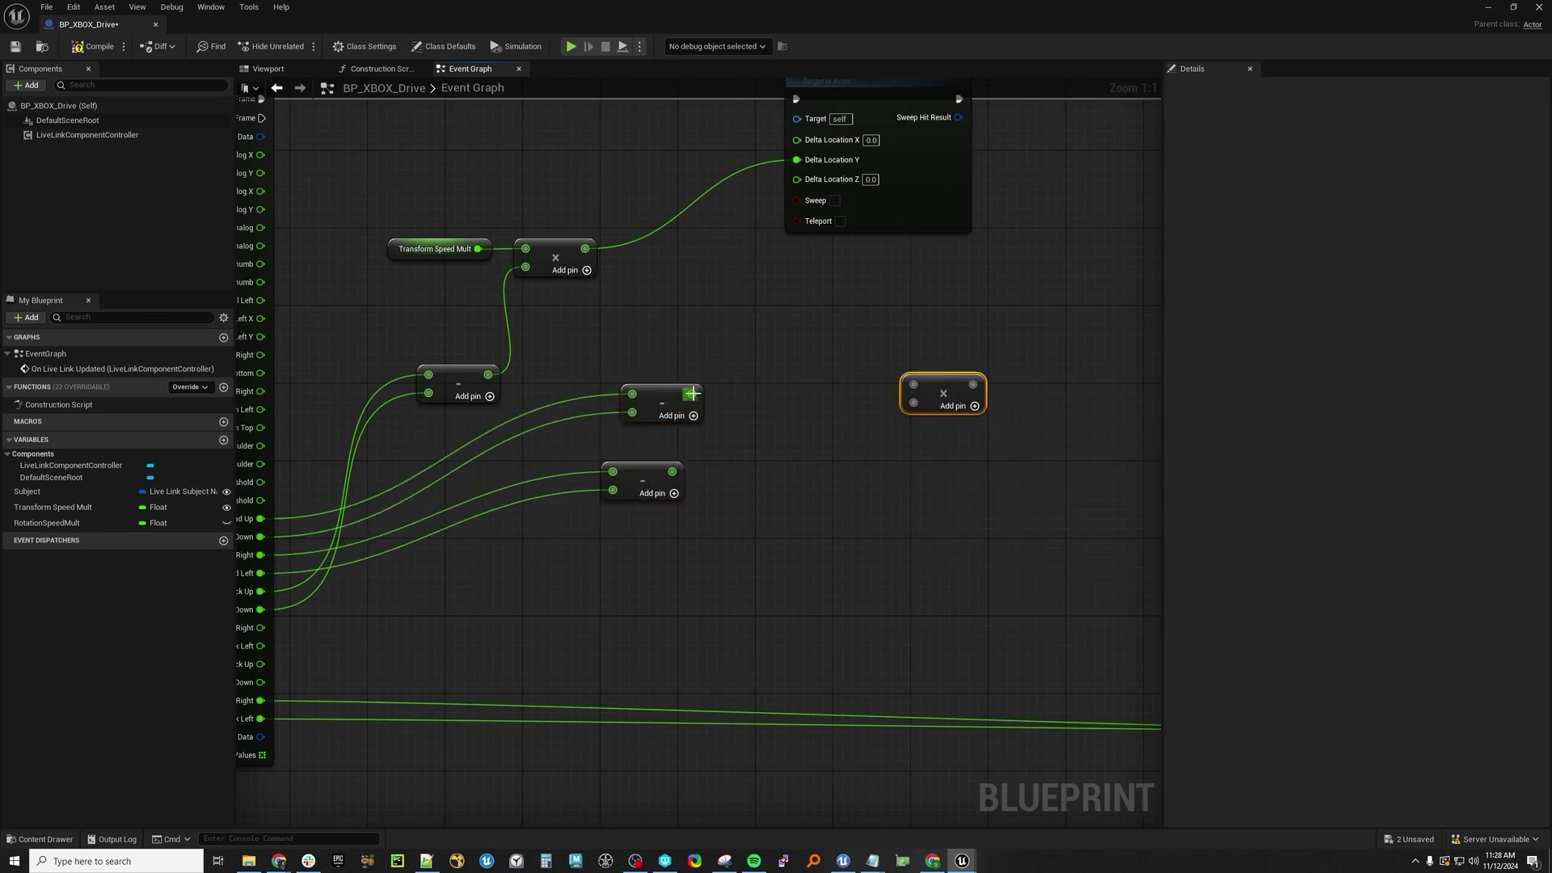
pyautogui.moveTo(692, 394); pyautogui.dragTo(913, 385)
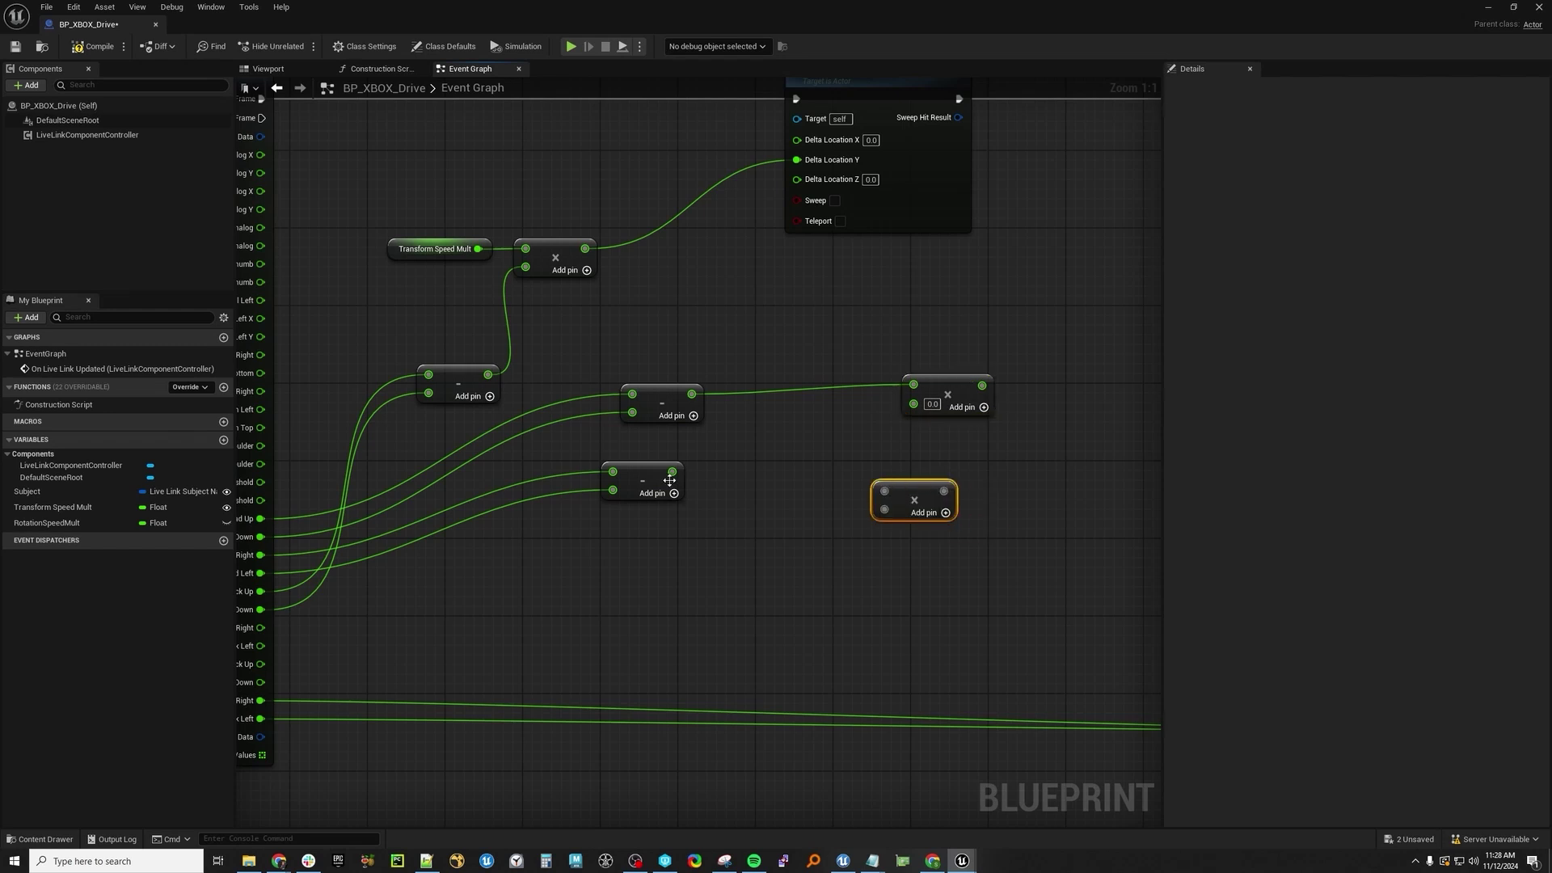
pyautogui.moveTo(673, 471); pyautogui.dragTo(933, 518)
pyautogui.moveTo(867, 446)
pyautogui.mouseDown(button='right')
pyautogui.moveTo(921, 440)
pyautogui.moveTo(870, 417)
pyautogui.mouseUp(button='right')
# - Promote the free input of the DPad Up/Down Multiply to a float variable named NudegSpeedMult and connect it to the other D-pad Multiply
pyautogui.rightClick(937, 352)
pyautogui.click(966, 386)
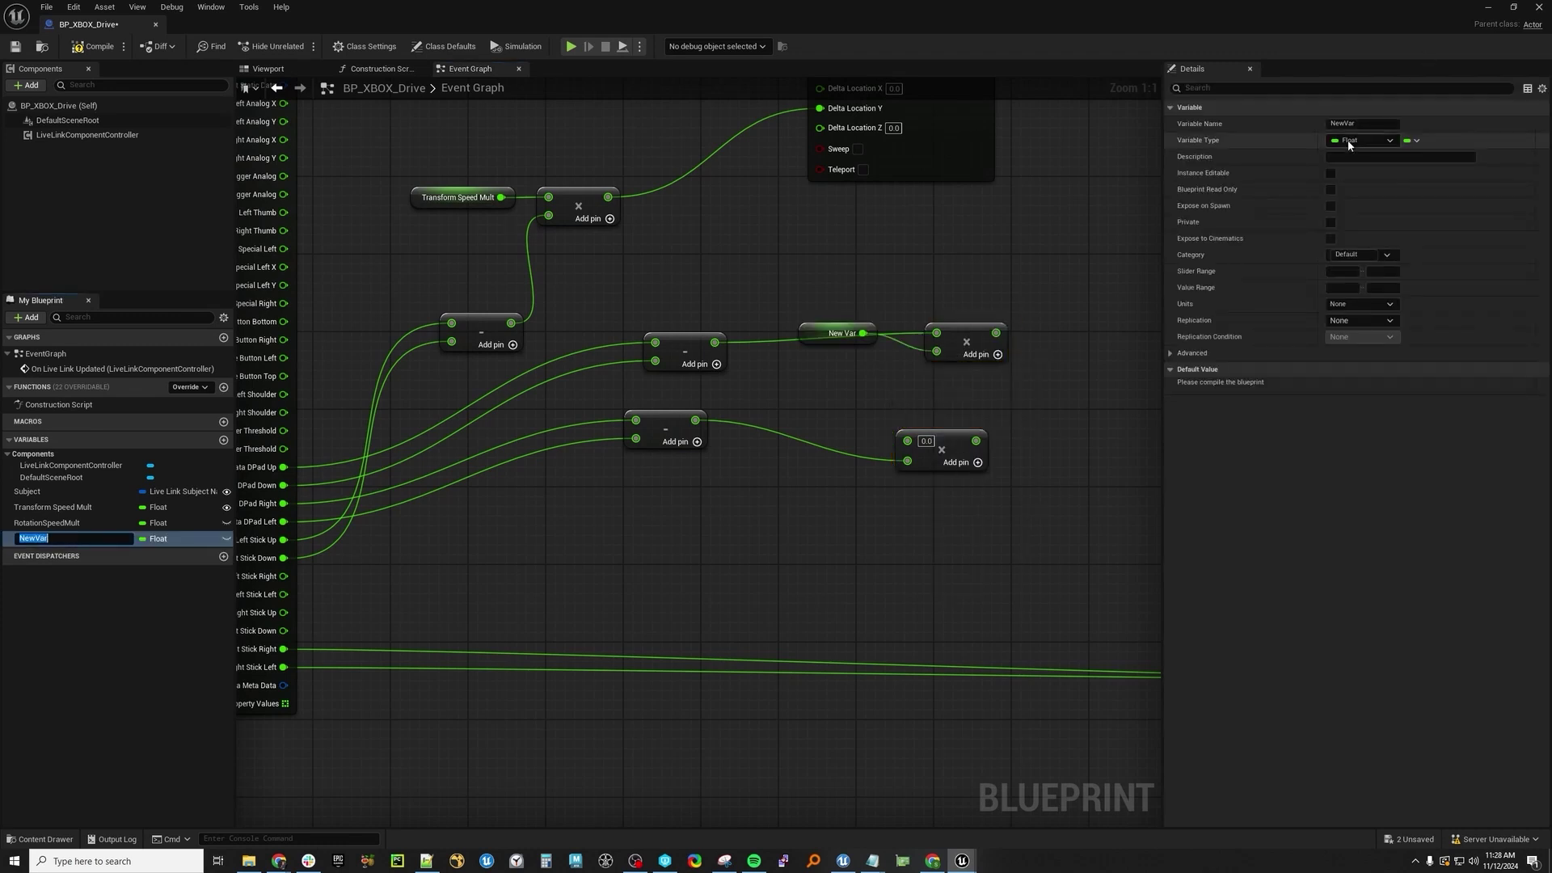
pyautogui.click(1348, 122)
pyautogui.write('NudegSpeedMult')
pyautogui.press('Return')
pyautogui.click(851, 339)
pyautogui.moveTo(850, 339); pyautogui.dragTo(907, 441)
# - Connect the DPad Up/Down result to Delta Location Z and the DPad Right/Left result to Delta Location X on the second offset node
pyautogui.moveTo(1097, 346); pyautogui.dragTo(846, 457, button='right')
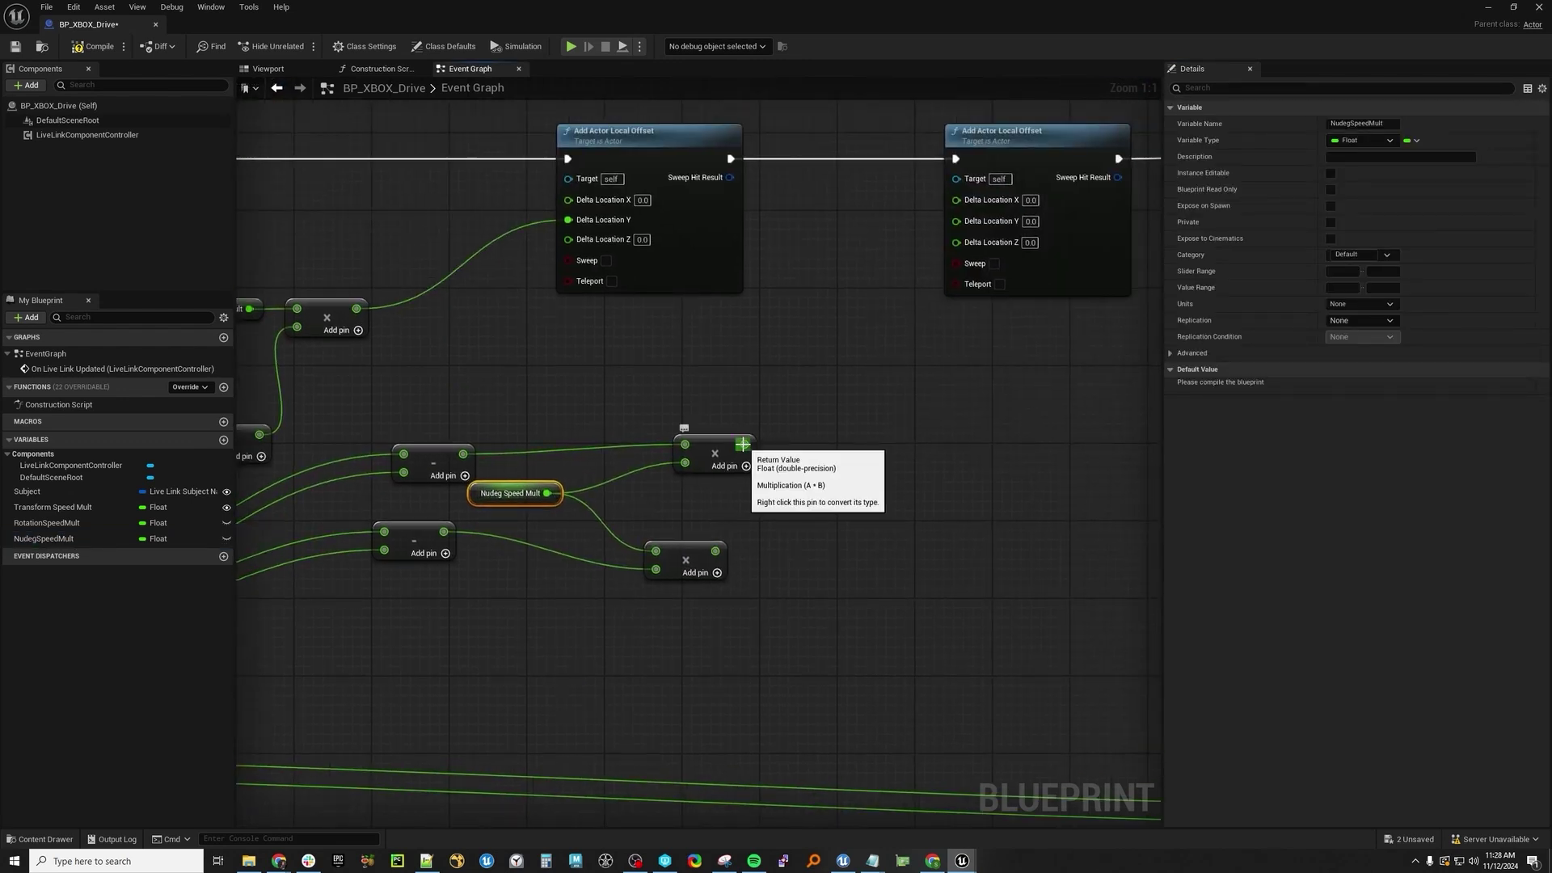
pyautogui.moveTo(742, 444); pyautogui.dragTo(957, 241)
pyautogui.moveTo(716, 551); pyautogui.dragTo(957, 199)
pyautogui.moveTo(991, 422); pyautogui.dragTo(1085, 449, button='right')
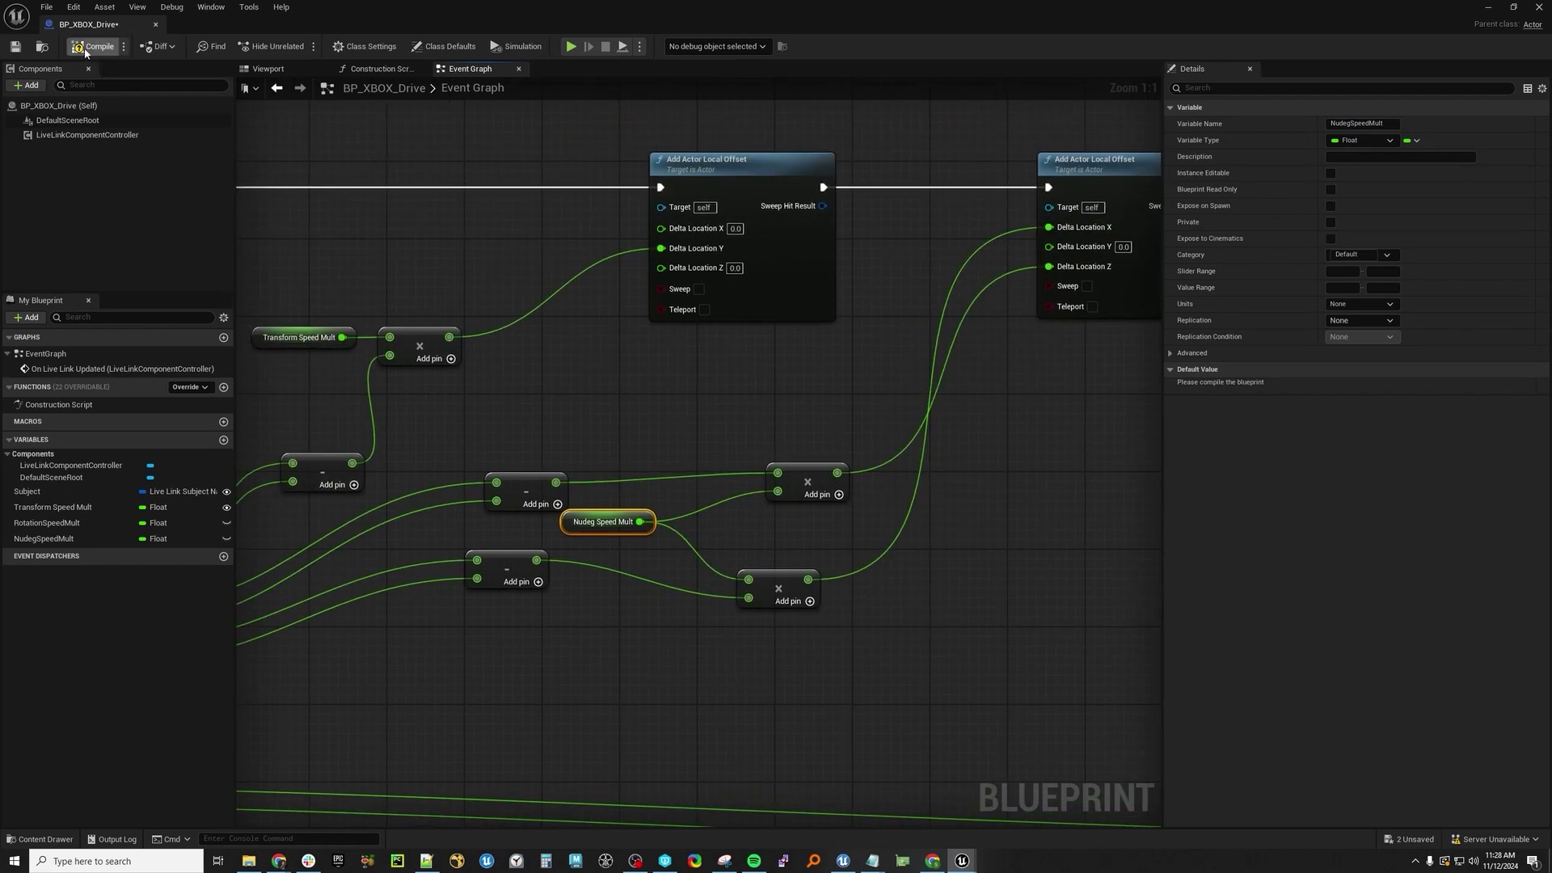
# - Set the default value of NudegSpeedMult to 10 and save the Blueprint
pyautogui.moveTo(543, 12); pyautogui.dragTo(1293, 869)
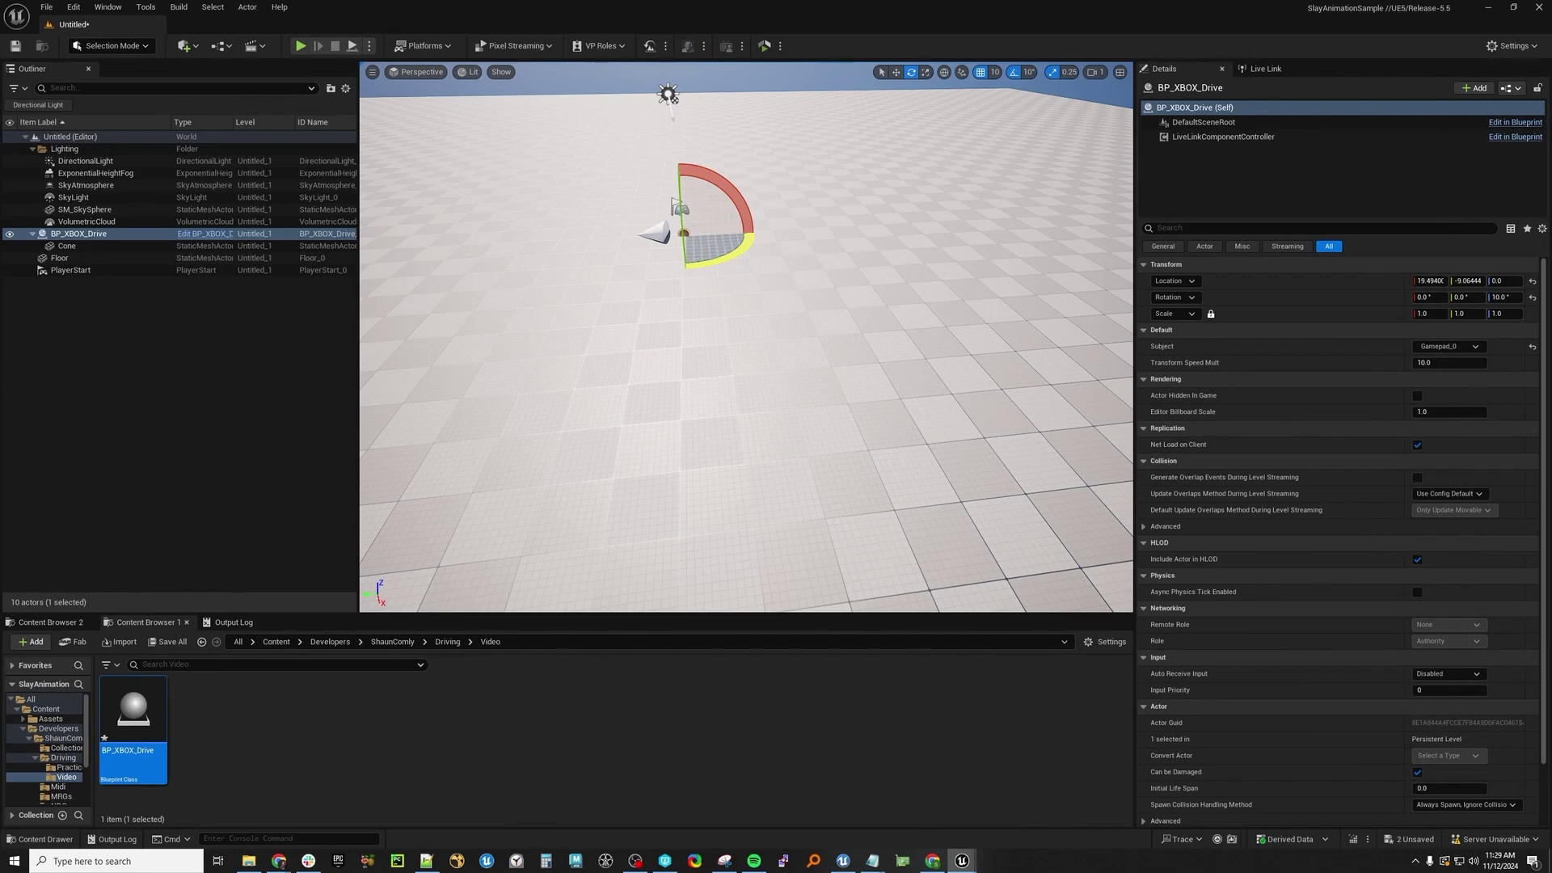
pyautogui.moveTo(1294, 870); pyautogui.dragTo(628, 53)
pyautogui.click(1246, 430)
pyautogui.moveTo(876, 426); pyautogui.dragTo(957, 466, button='right')
pyautogui.hotkey('ctrl', 's')
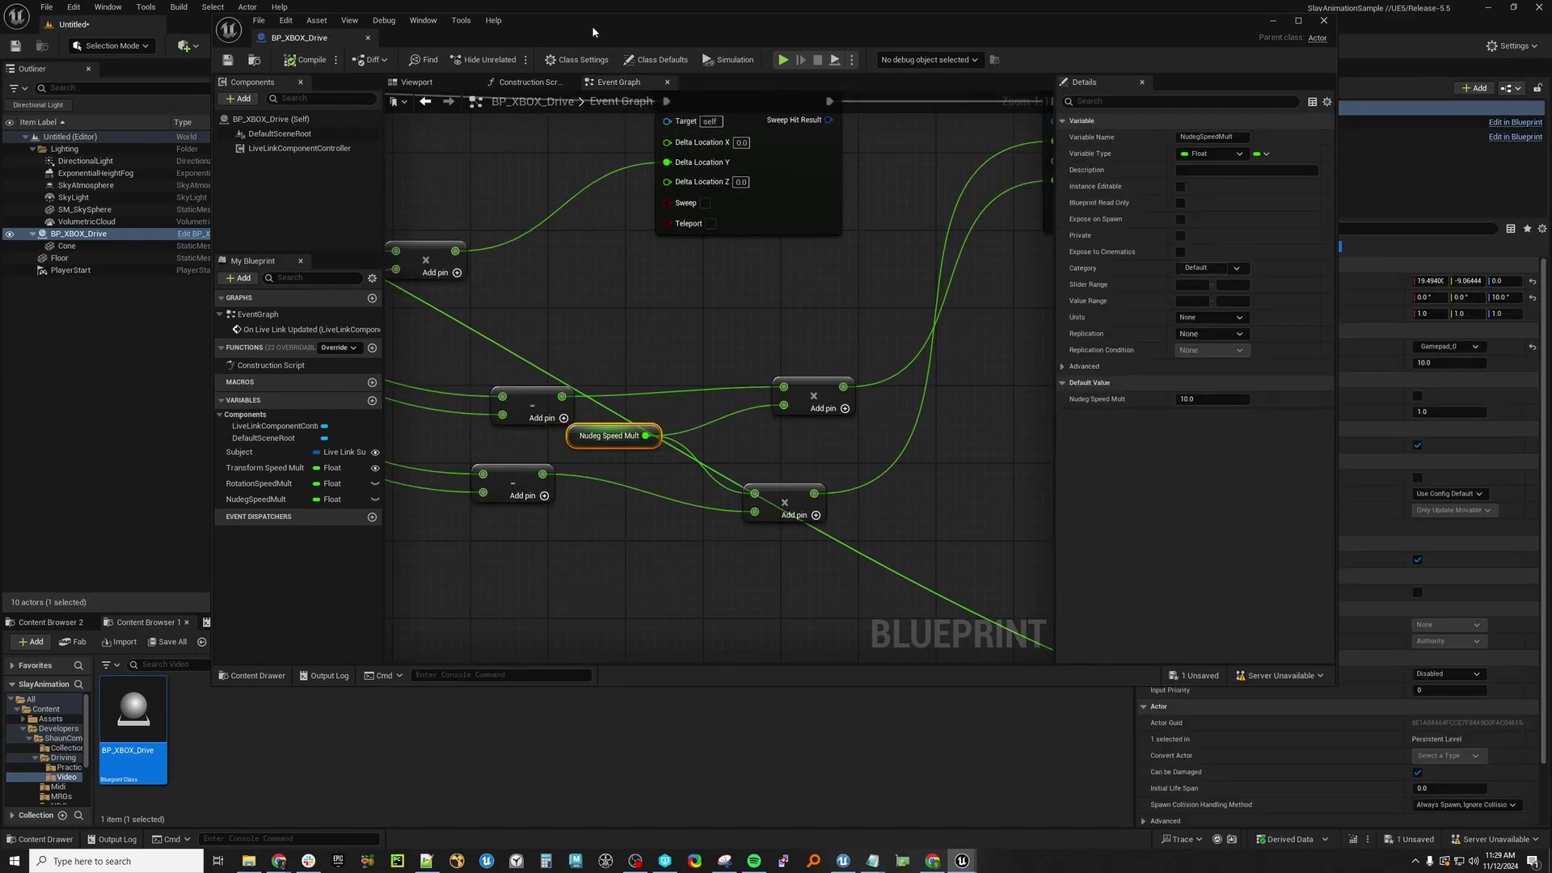
# - Make RotationSpeedMult and NudegSpeedMult instance editable, compile, and move the Blueprint window away to reveal the level
pyautogui.click(374, 483)
pyautogui.click(375, 499)
pyautogui.click(307, 60)
pyautogui.moveTo(648, 24); pyautogui.dragTo(1551, 88)
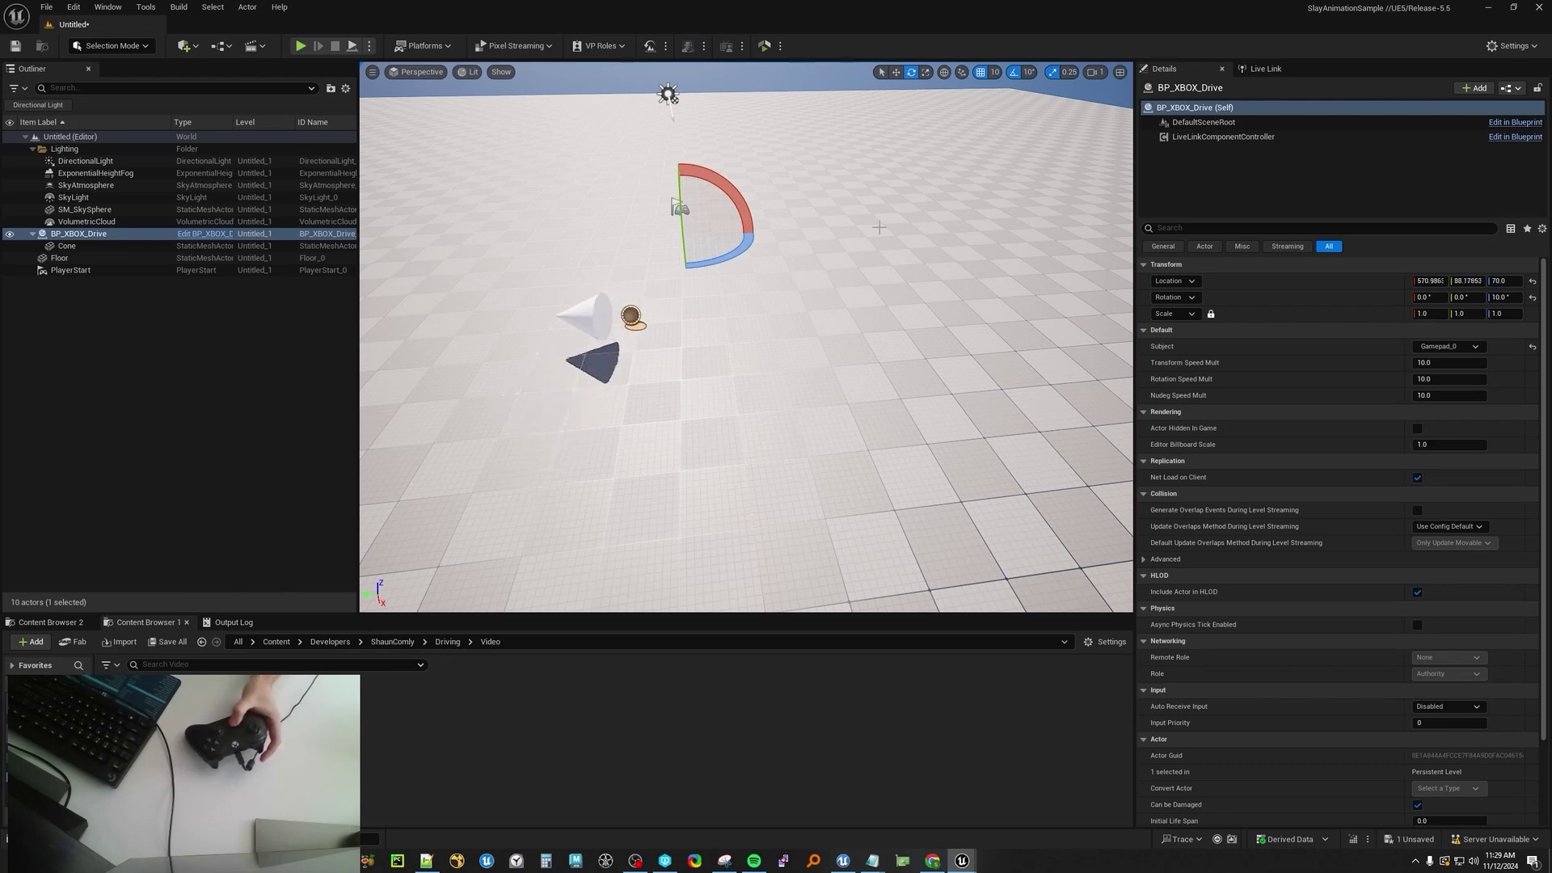
# - Swap the DPad Right and DPad Left connections on their Subtract node and compile the Blueprint
pyautogui.moveTo(1107, 365); pyautogui.dragTo(679, 2)
pyautogui.moveTo(638, 354); pyautogui.dragTo(643, 475, button='right')
pyautogui.moveTo(641, 419); pyautogui.dragTo(1051, 324, button='right')
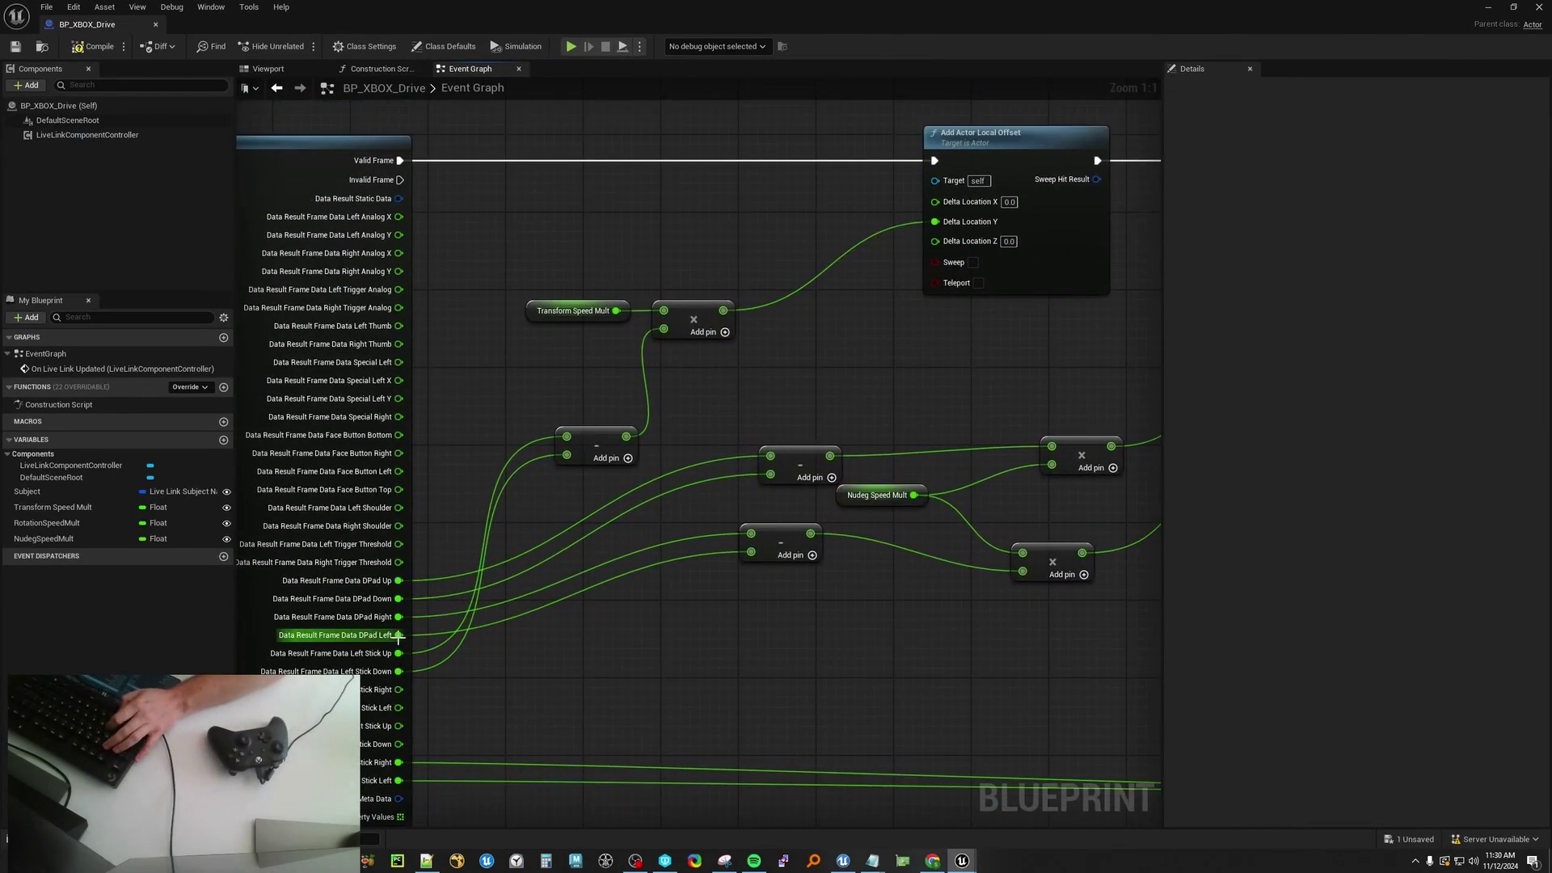
pyautogui.moveTo(398, 634); pyautogui.dragTo(752, 553)
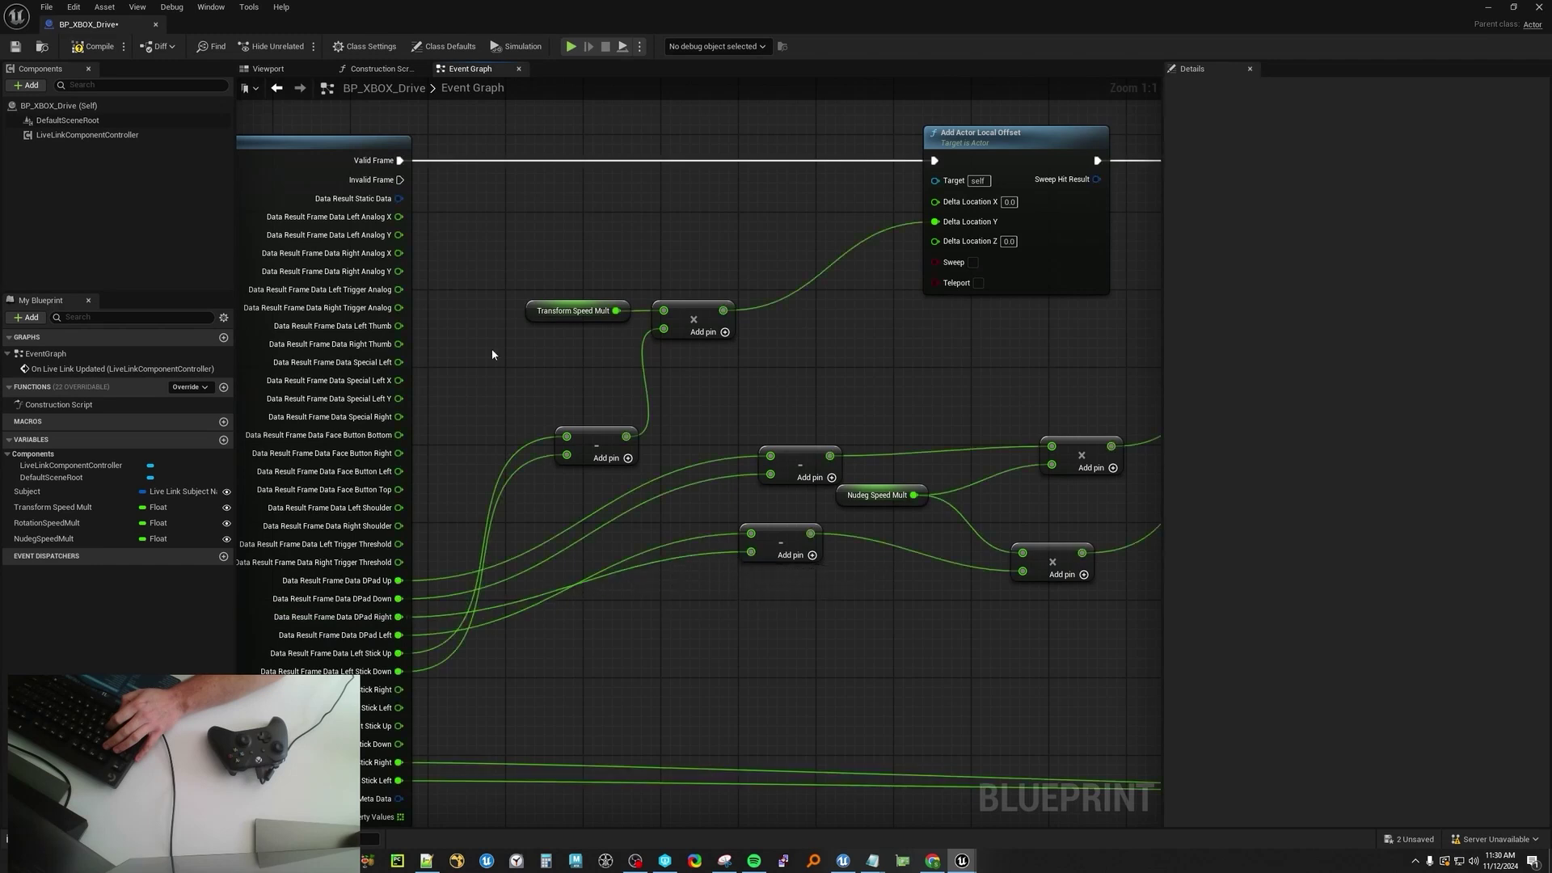
pyautogui.click(93, 46)
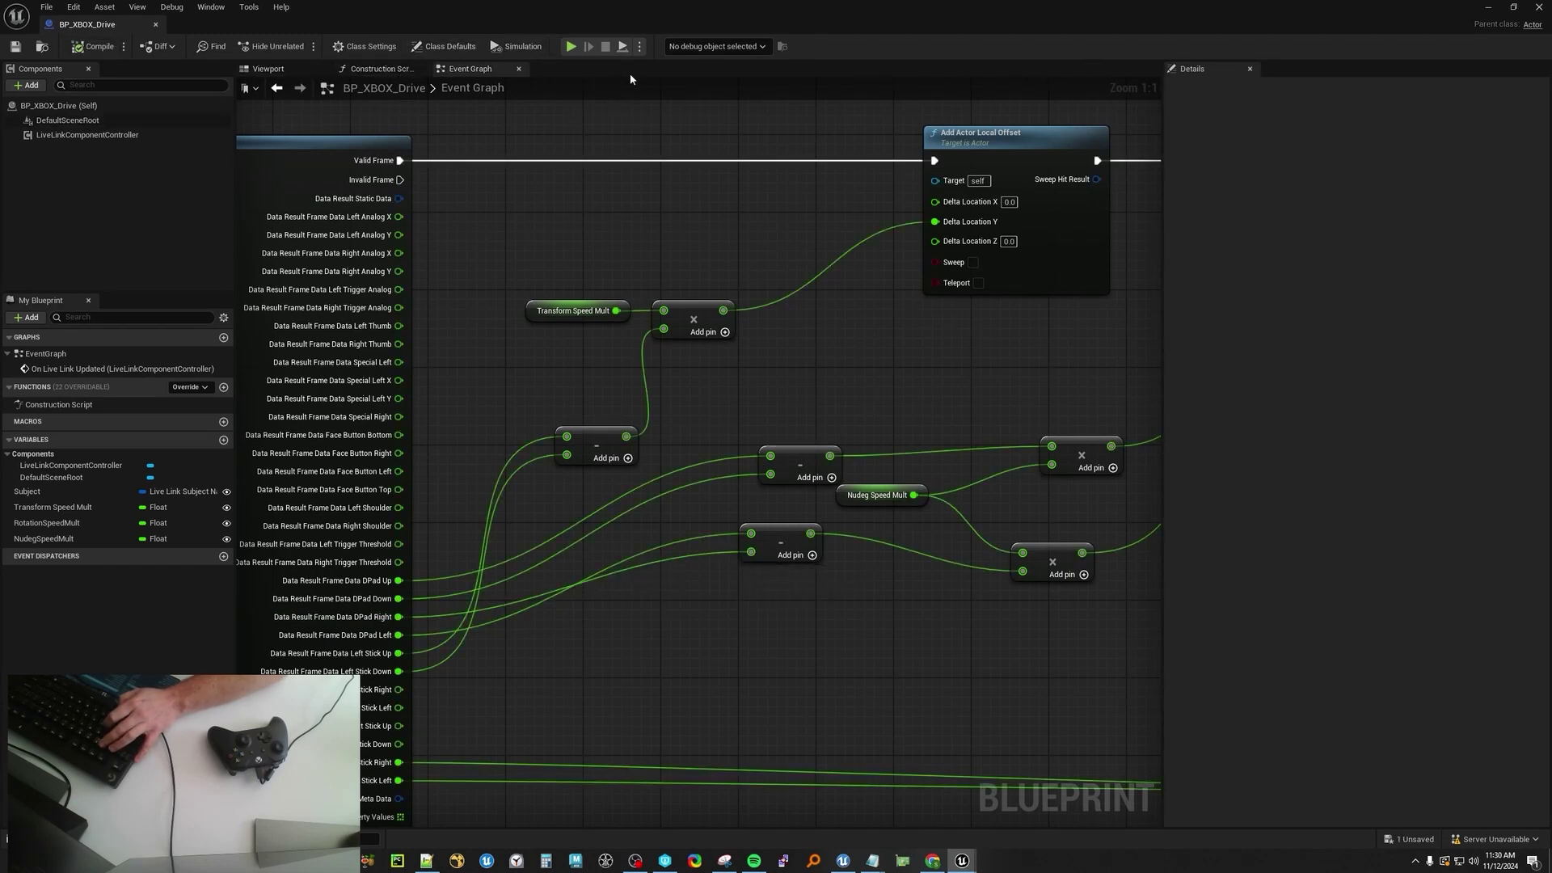
pyautogui.hotkey('alt', 'Tab')
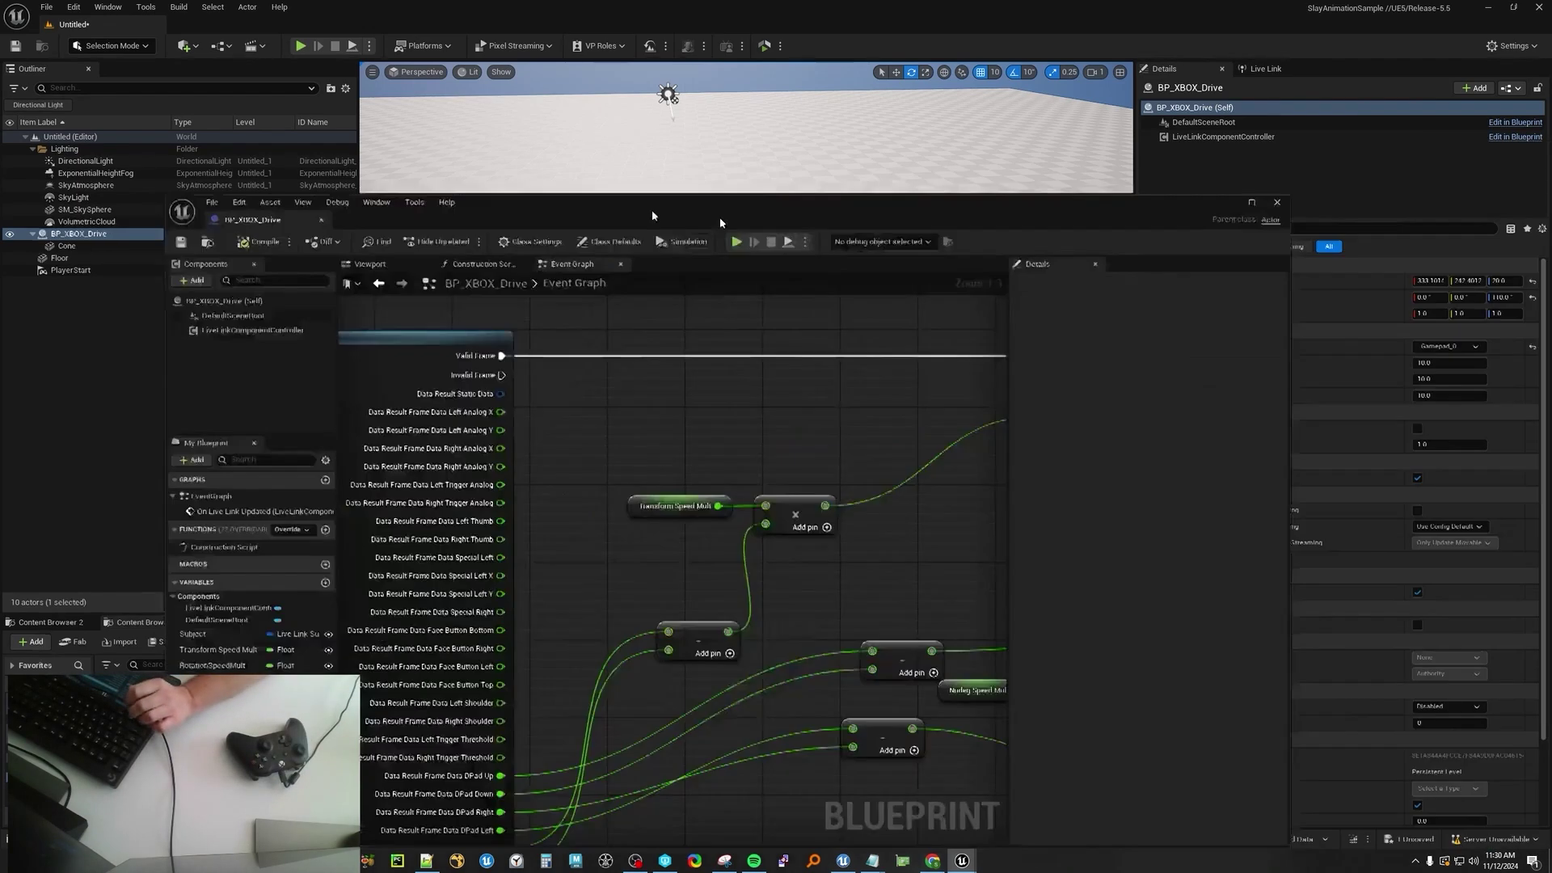
pyautogui.moveTo(721, 223); pyautogui.dragTo(850, 102)
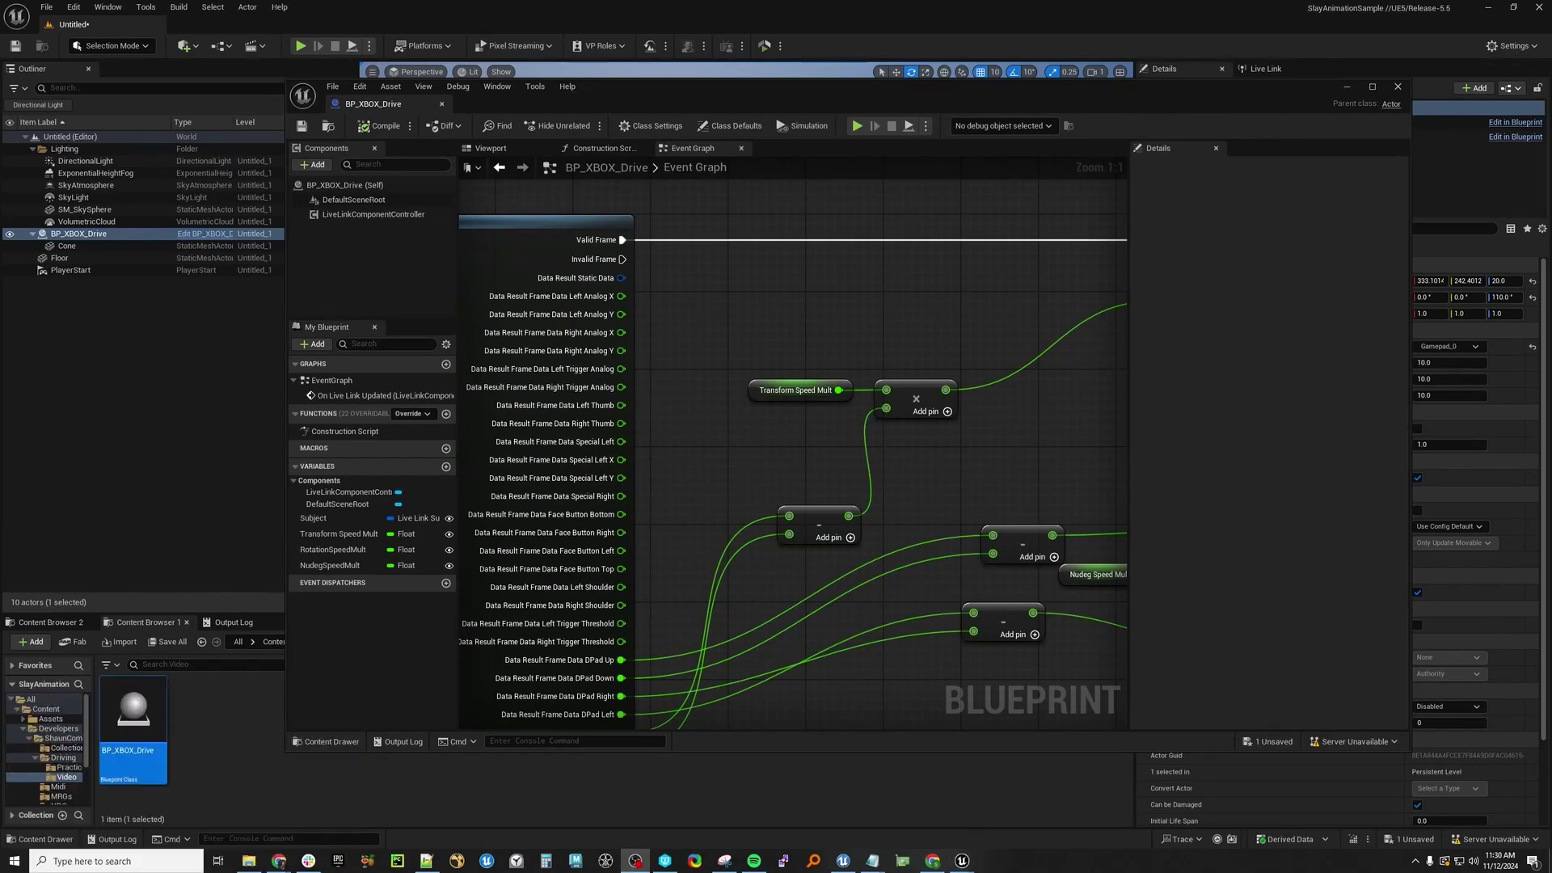
# - Add a second Add Actor Local Rotation node after the existing one and split its Delta Rotation pin into X, Y and Z
pyautogui.moveTo(1072, 105); pyautogui.dragTo(1551, 291)
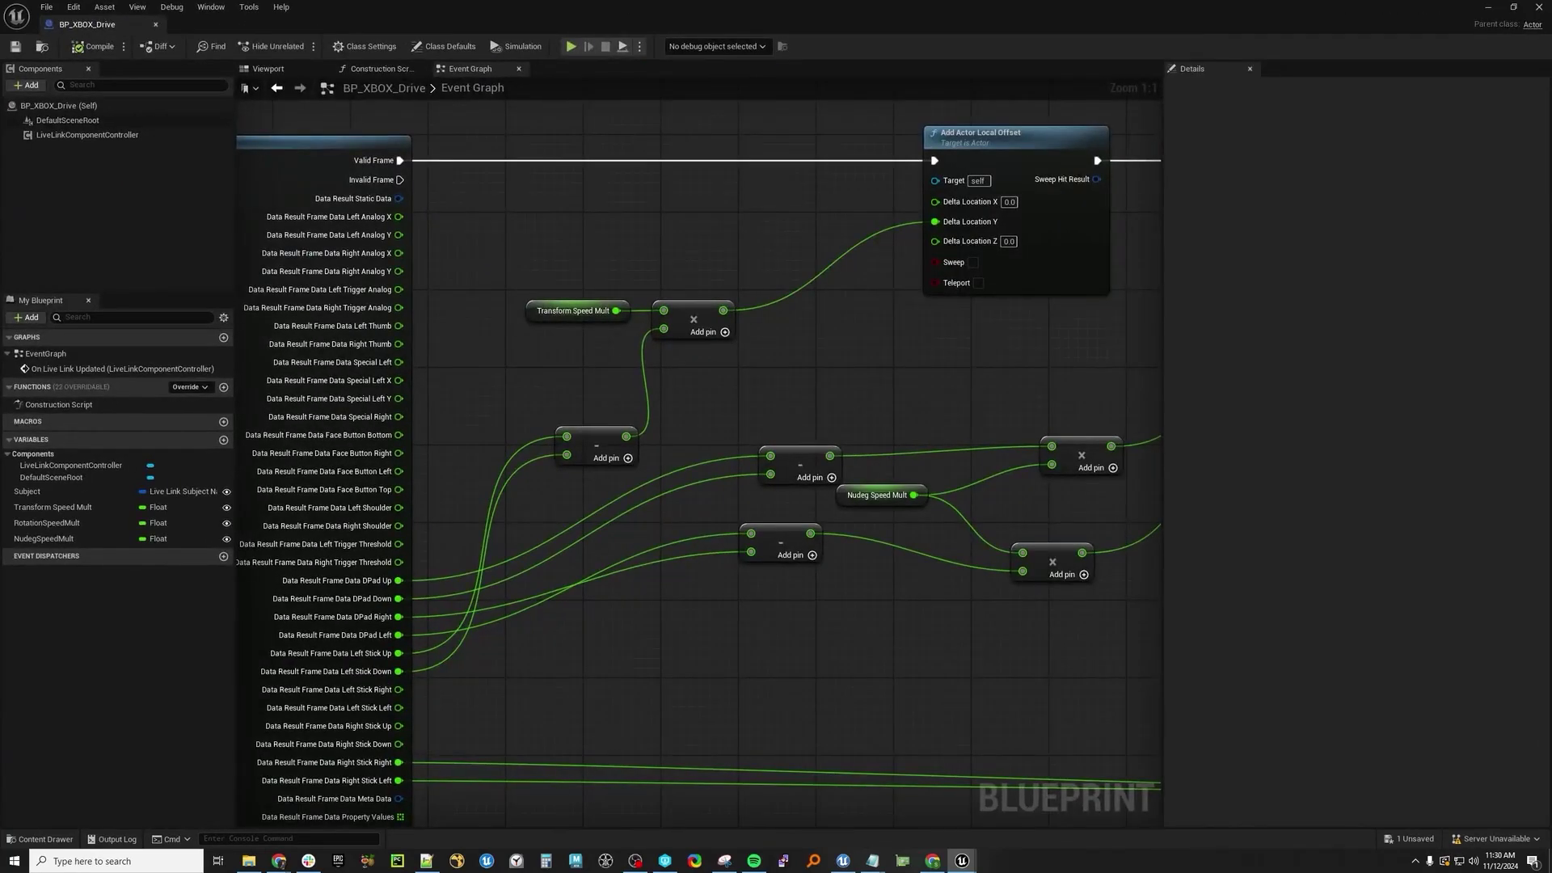
pyautogui.moveTo(978, 397); pyautogui.dragTo(547, 475, button='right')
pyautogui.scroll(-2, 547, 475)
pyautogui.moveTo(875, 514); pyautogui.dragTo(350, 509, button='right')
pyautogui.moveTo(825, 299); pyautogui.dragTo(960, 265)
pyautogui.write('add actor')
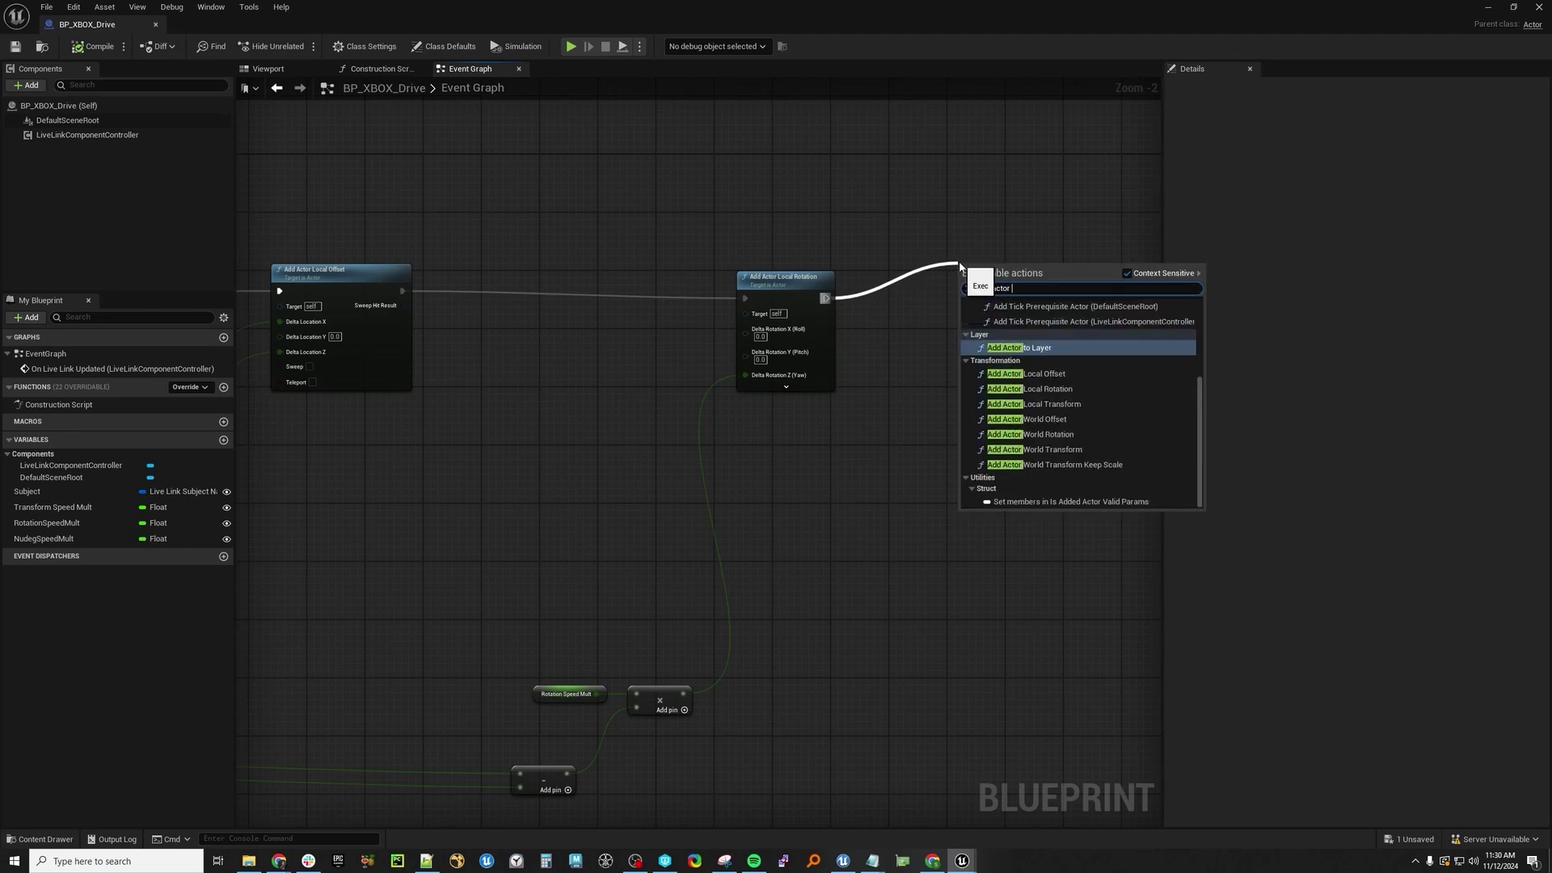
pyautogui.write(' local')
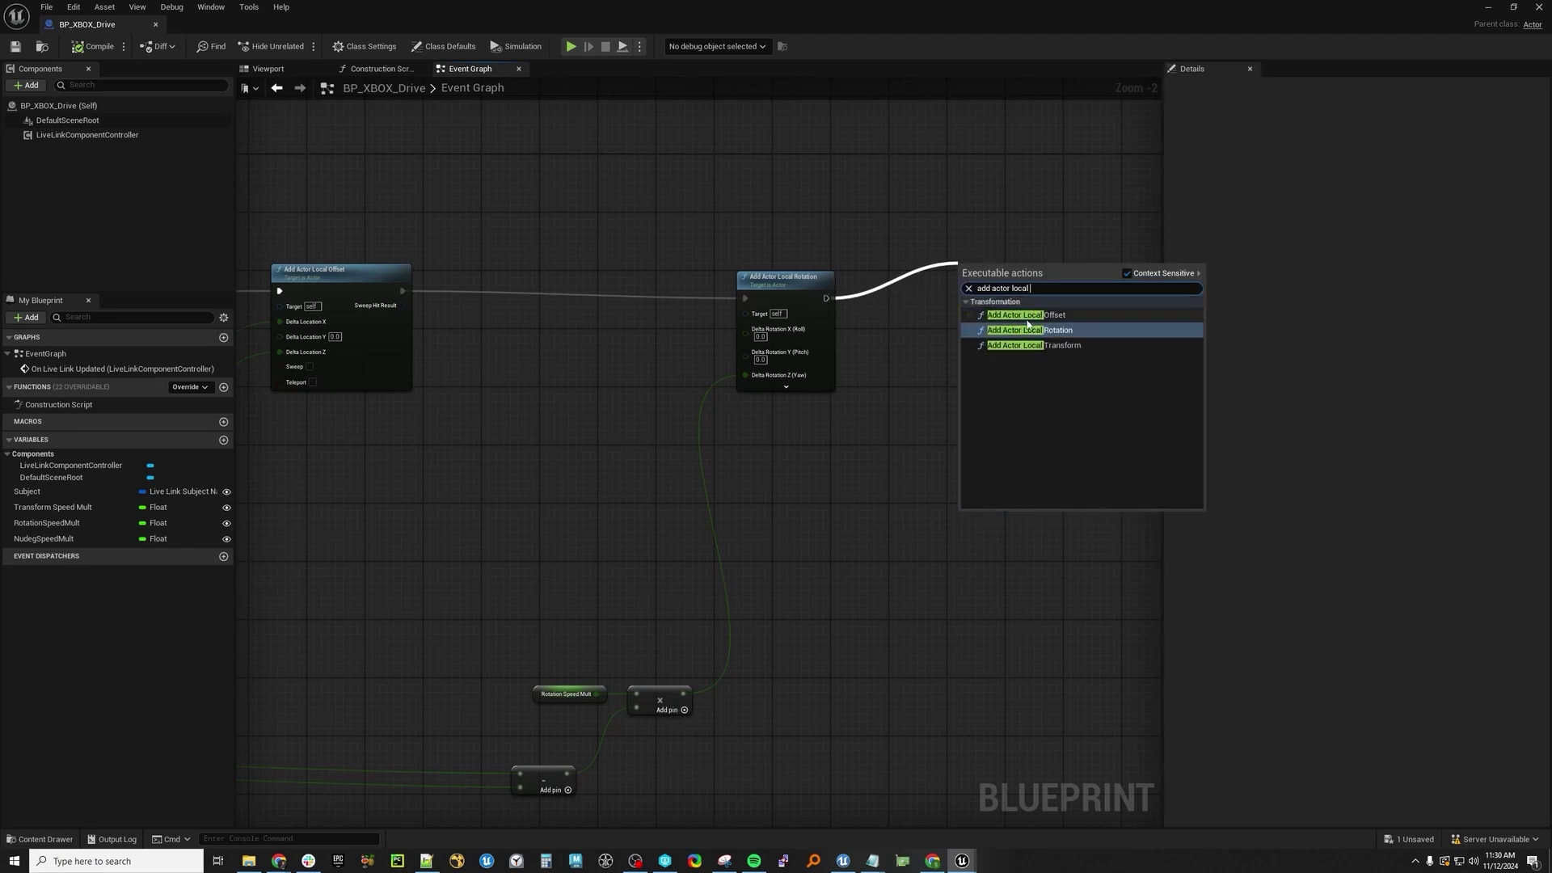
pyautogui.click(1027, 329)
pyautogui.rightClick(1030, 335)
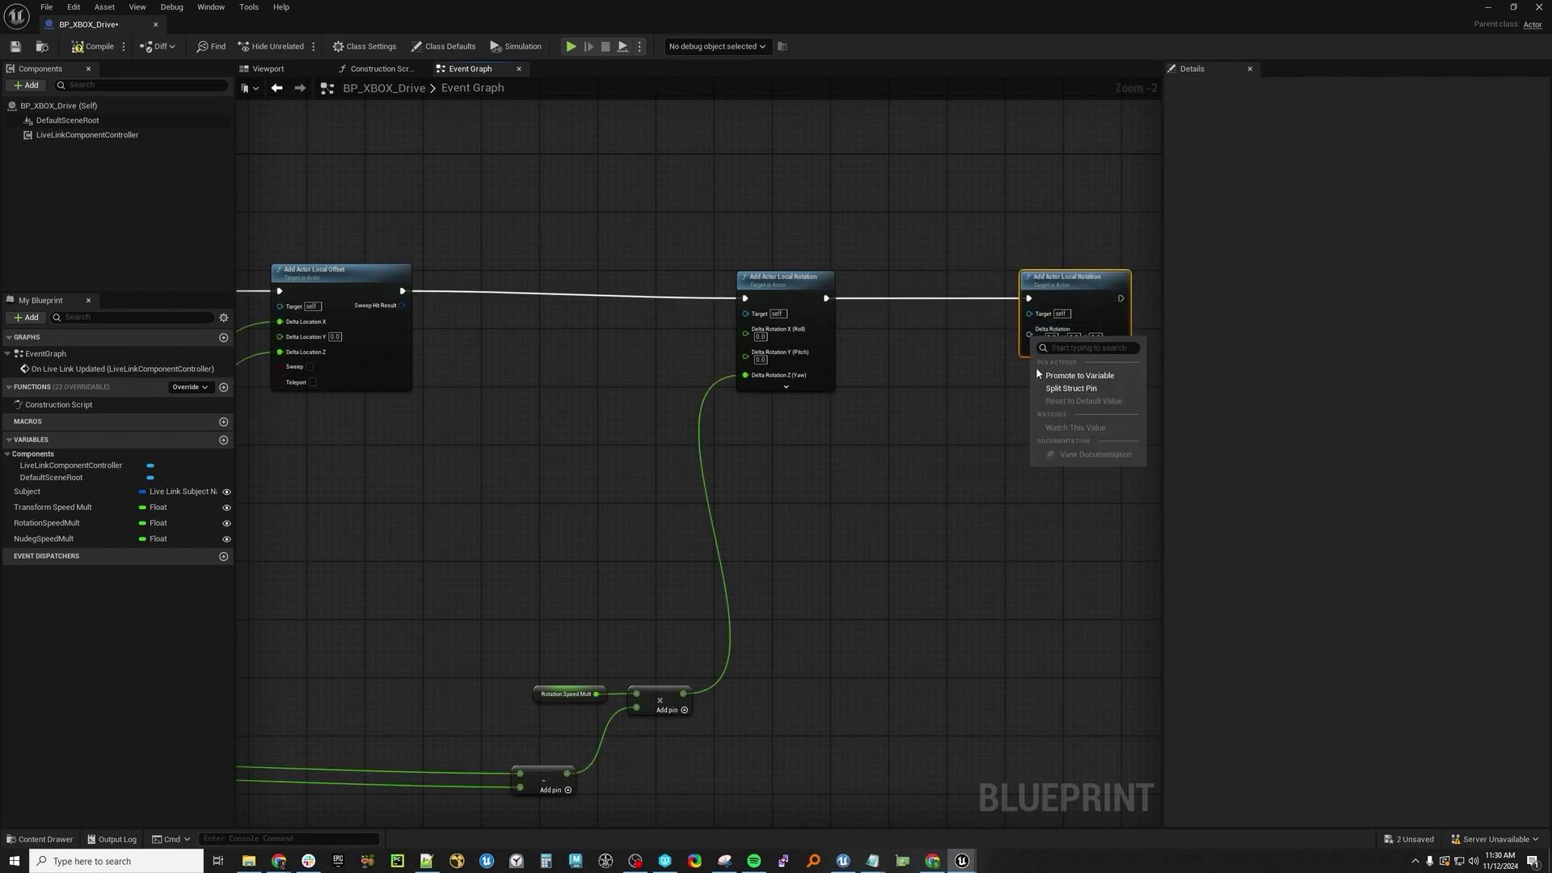
pyautogui.click(1071, 388)
# - Create a Subtract node that takes Right Stick Up as its first input and Right Stick Down as its second
pyautogui.moveTo(916, 451); pyautogui.dragTo(829, 410, button='right')
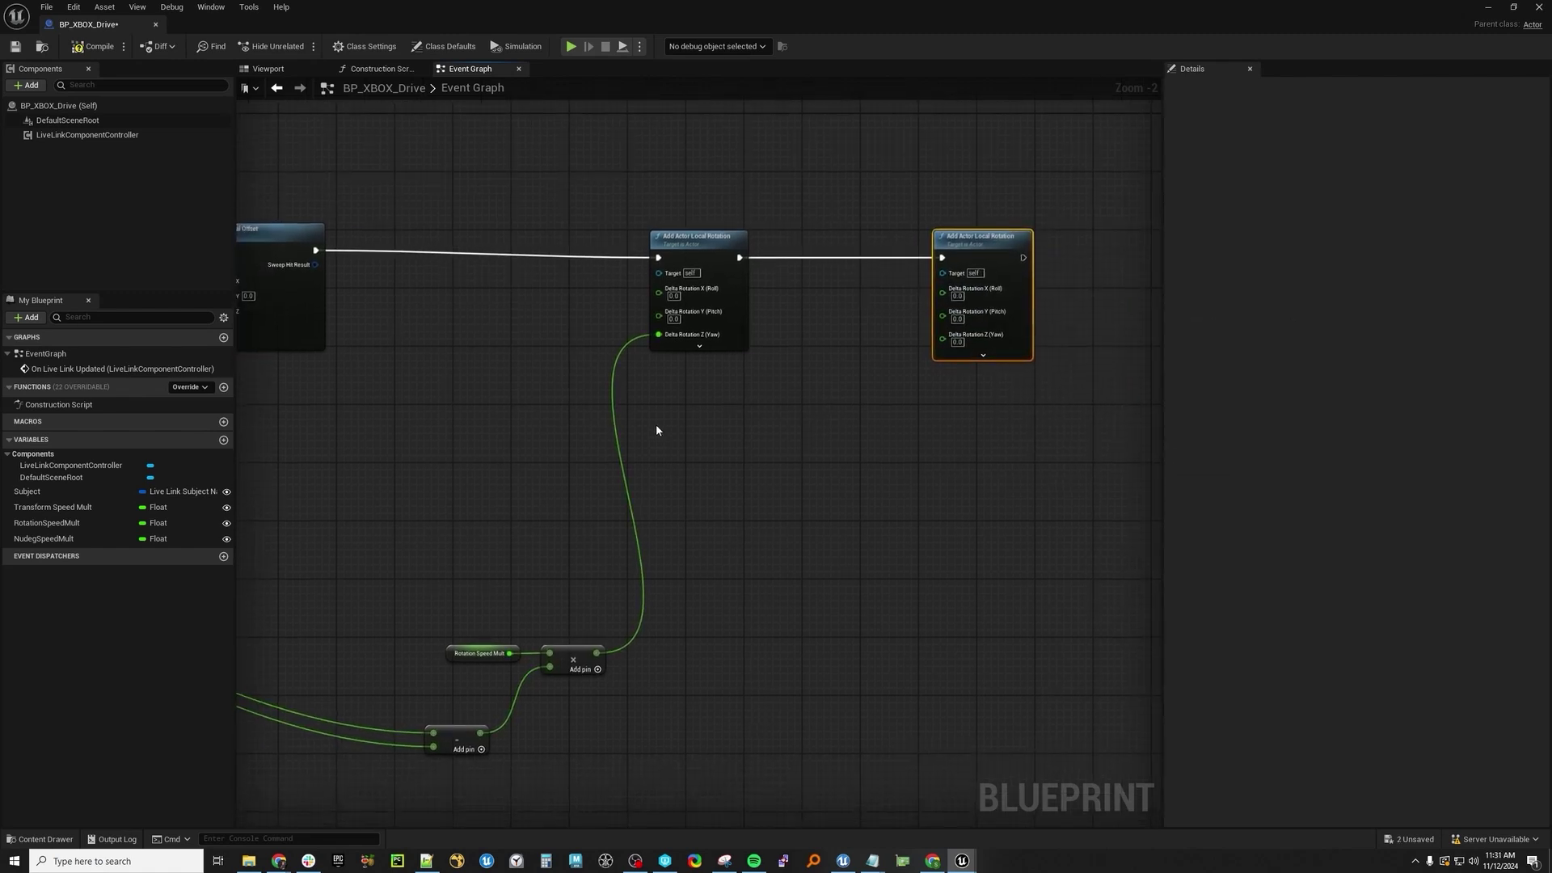
pyautogui.scroll(-2, 657, 430)
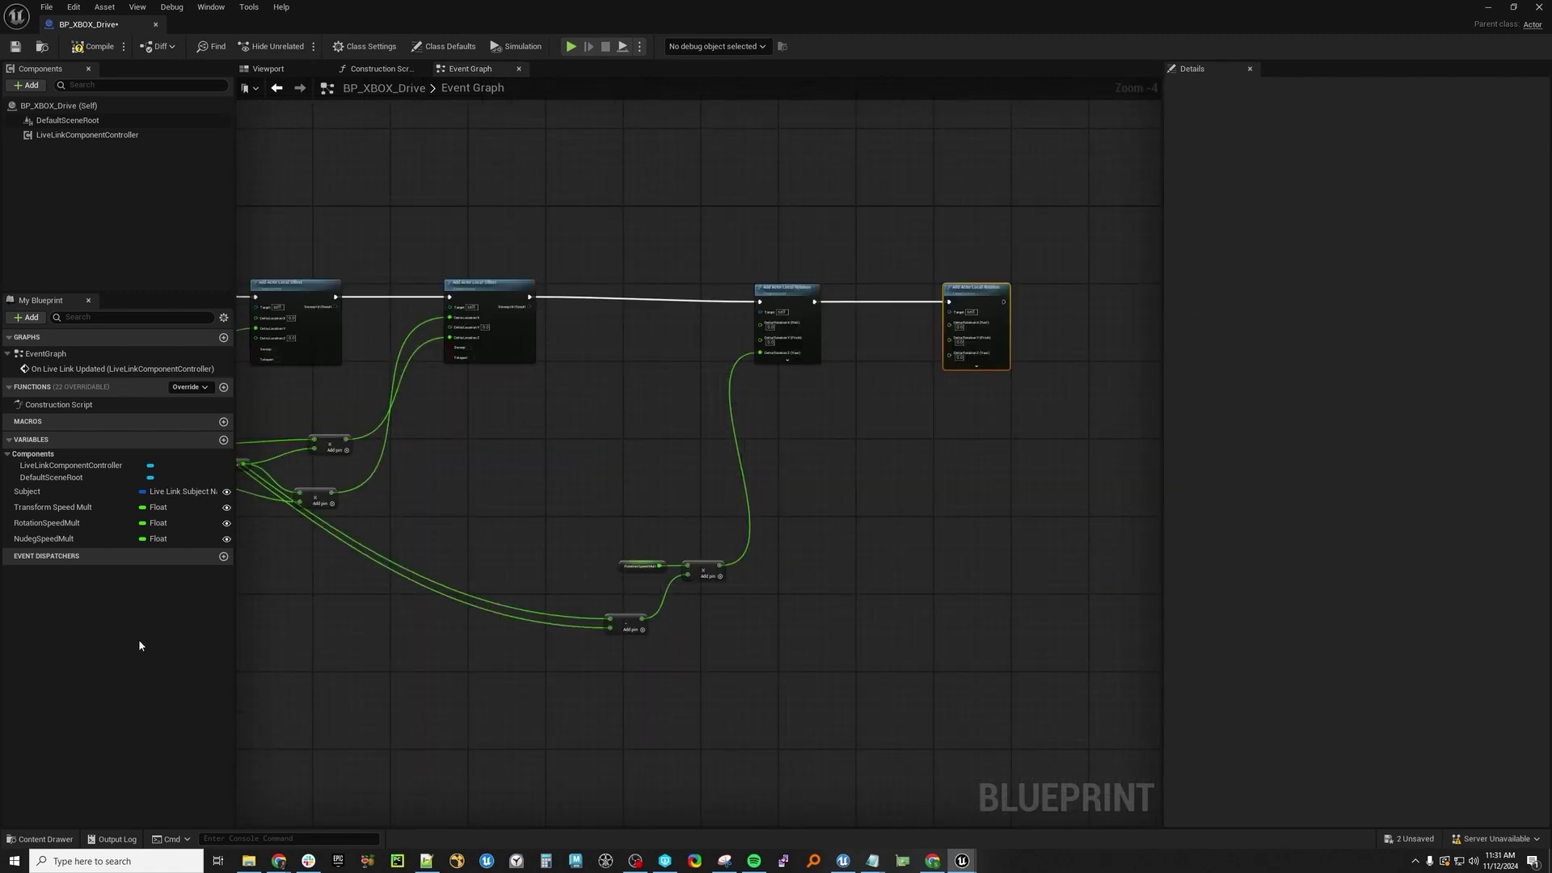
pyautogui.moveTo(560, 530); pyautogui.dragTo(878, 473, button='right')
pyautogui.scroll(2, 634, 651)
pyautogui.scroll(1, 644, 663)
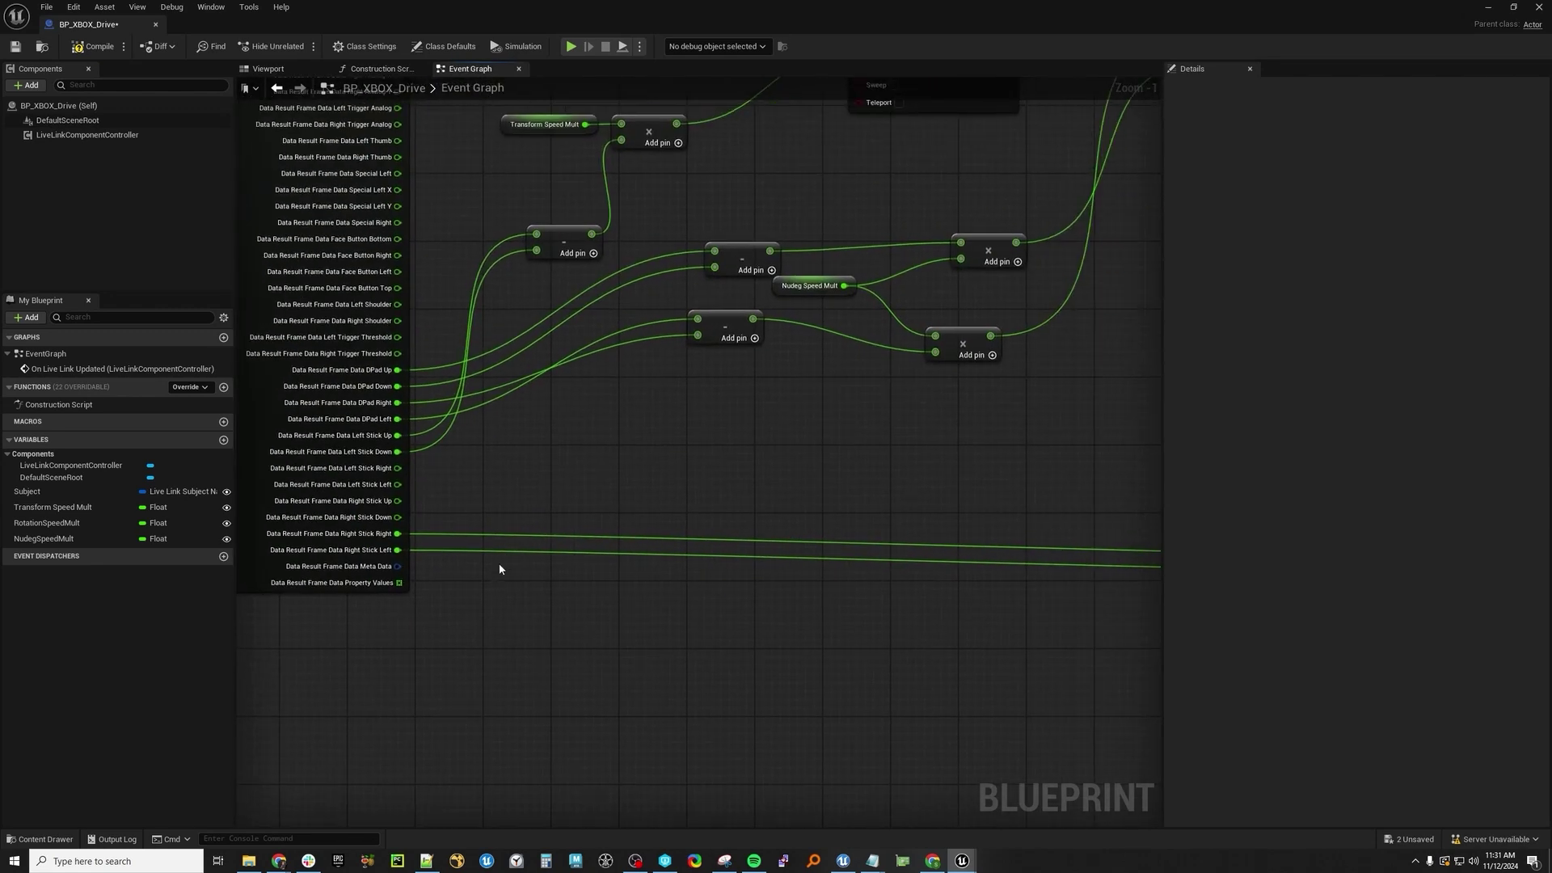
pyautogui.moveTo(396, 502); pyautogui.dragTo(527, 465)
pyautogui.write('sub')
pyautogui.press('Return')
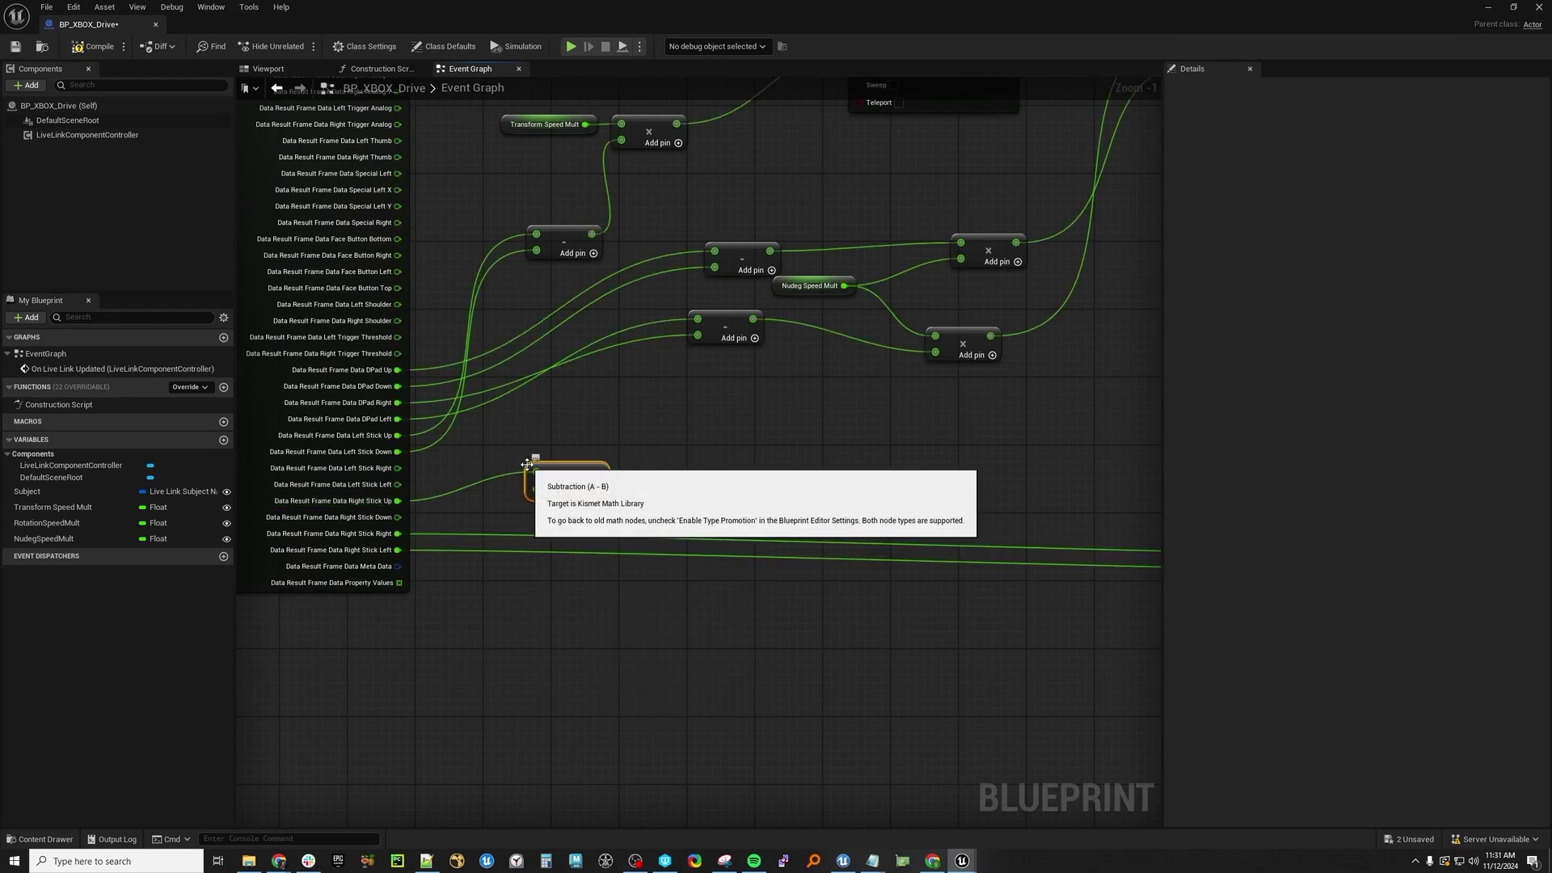
pyautogui.moveTo(397, 517); pyautogui.dragTo(536, 490)
# - Move the Right Stick Up/Down Subtract node to the area below the two Add Actor Local Rotation nodes
pyautogui.scroll(-1, 831, 470)
pyautogui.moveTo(831, 470); pyautogui.dragTo(580, 517, button='right')
pyautogui.scroll(-1, 686, 497)
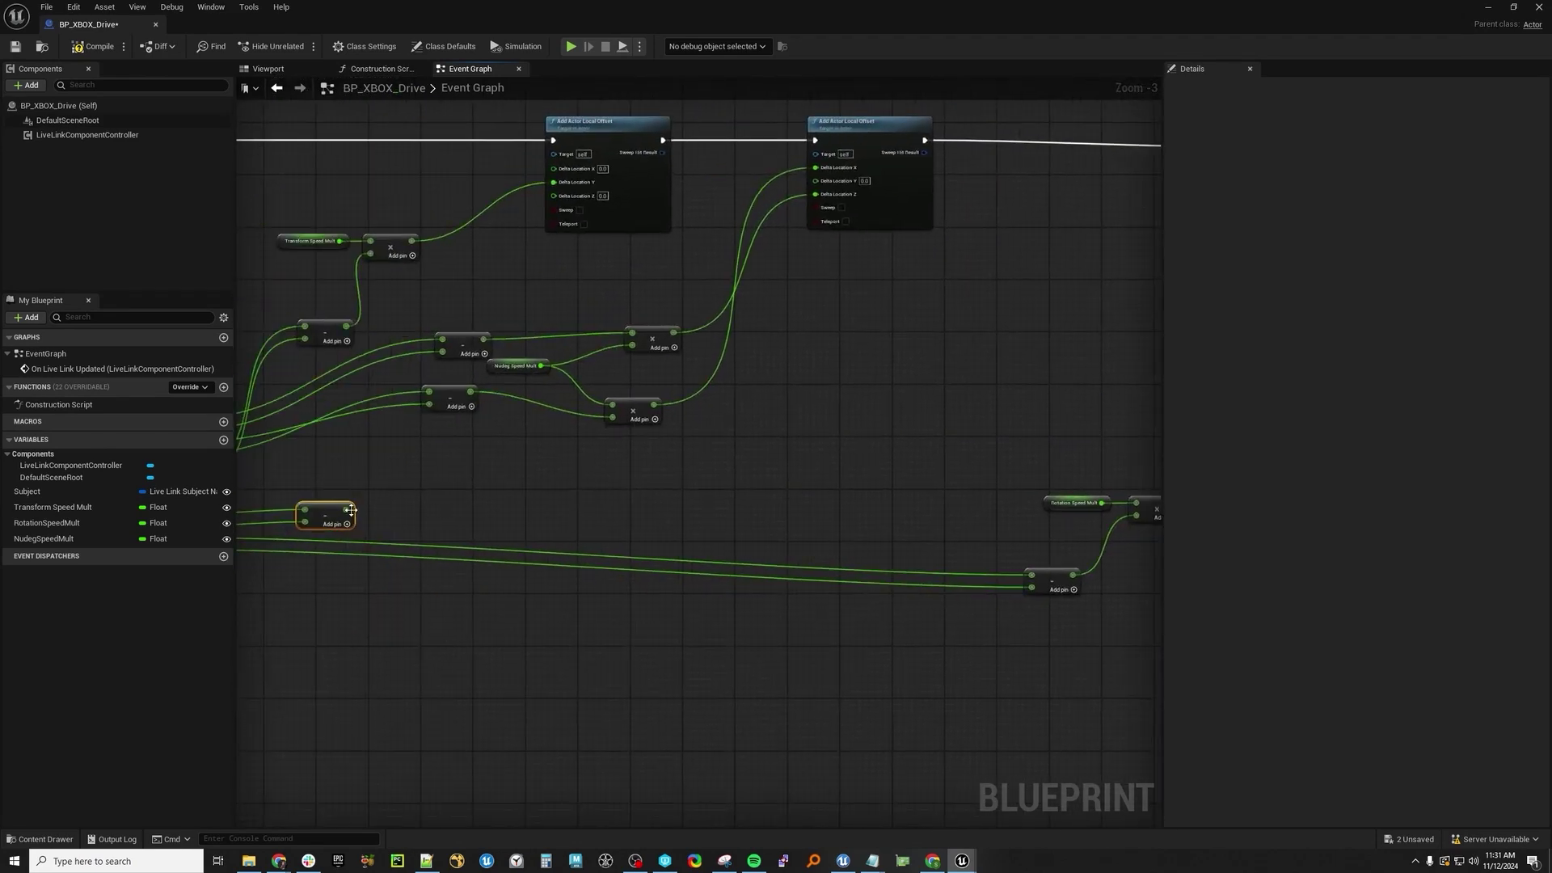
pyautogui.moveTo(347, 514); pyautogui.dragTo(985, 343)
pyautogui.moveTo(985, 344); pyautogui.dragTo(415, 417, button='right')
pyautogui.moveTo(416, 417); pyautogui.dragTo(818, 464)
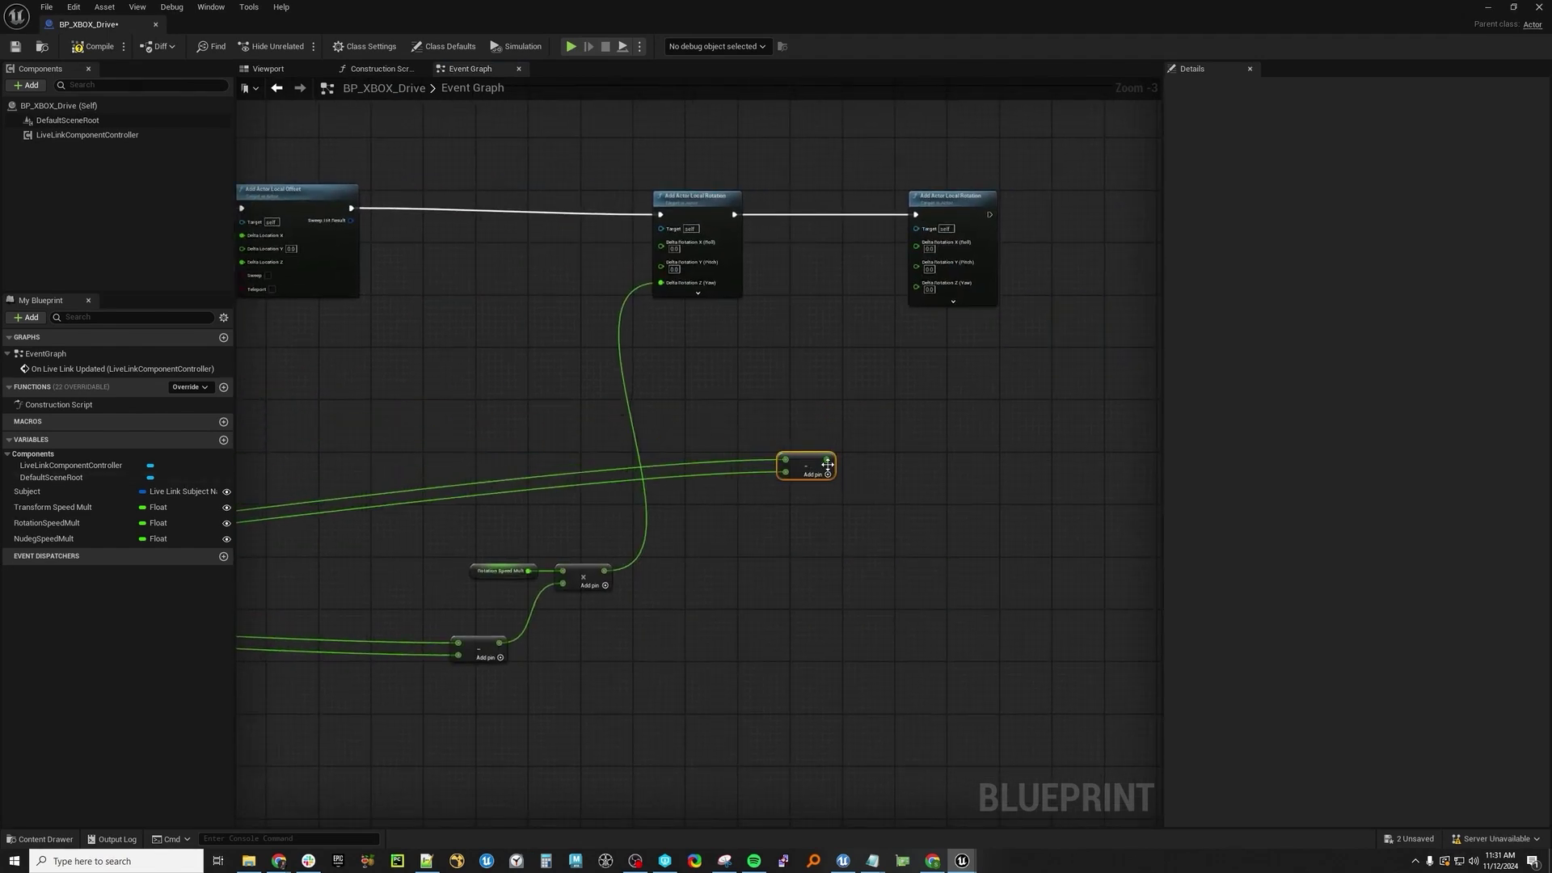
# - Multiply the Right Stick Up/Down result by Rotation Speed Mult and connect it to Delta Rotation X (Roll) on the second rotation node
pyautogui.moveTo(828, 465); pyautogui.dragTo(916, 409)
pyautogui.write('mult')
pyautogui.press('Return')
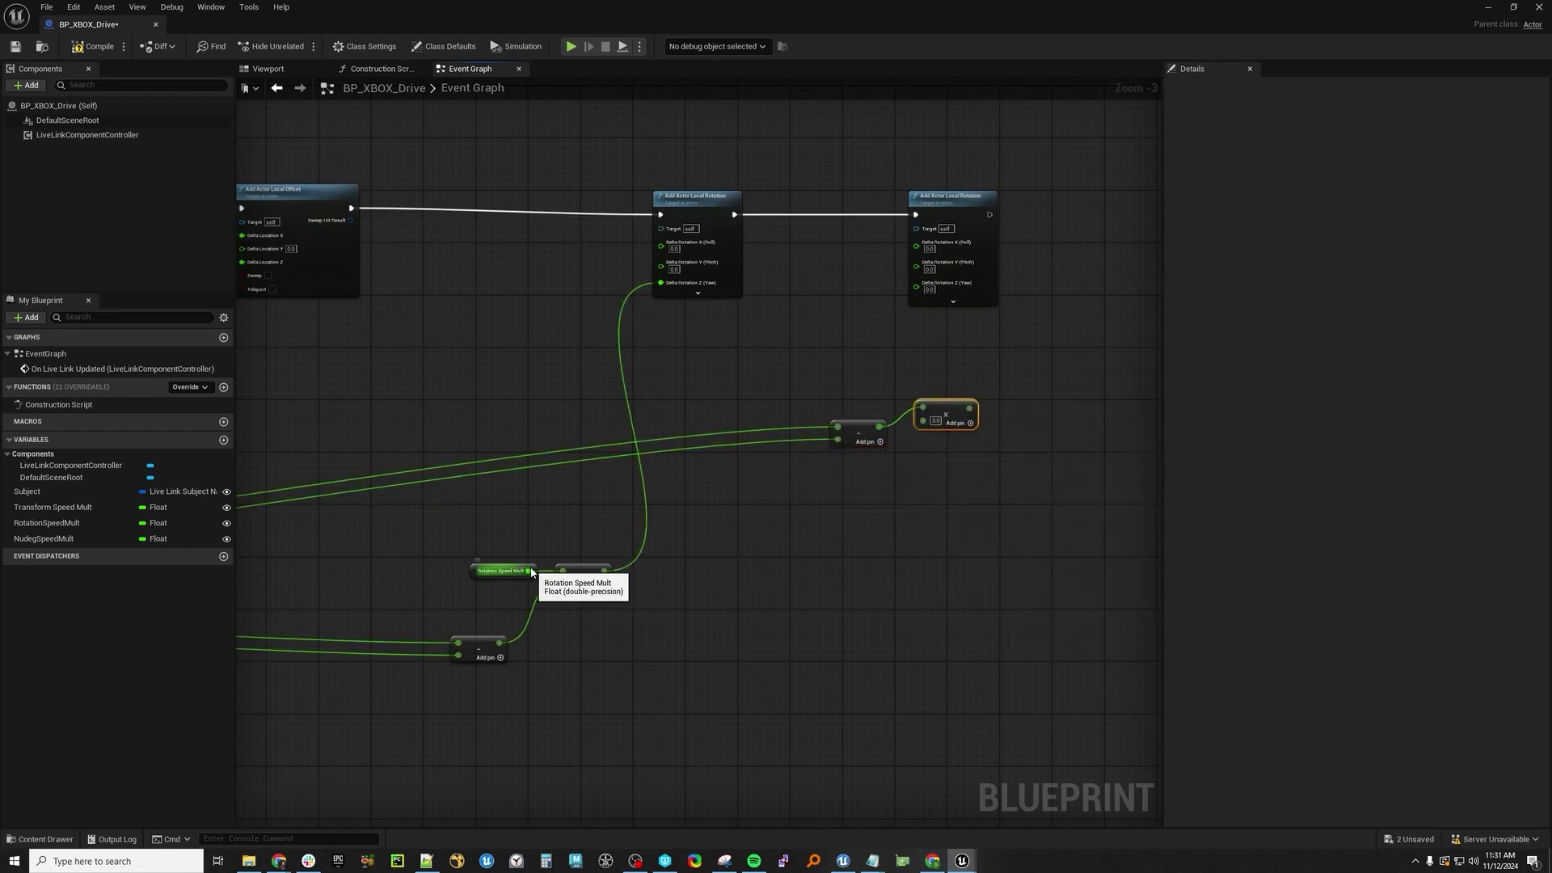
pyautogui.moveTo(529, 570); pyautogui.dragTo(798, 388)
pyautogui.moveTo(1021, 392); pyautogui.dragTo(842, 504, button='right')
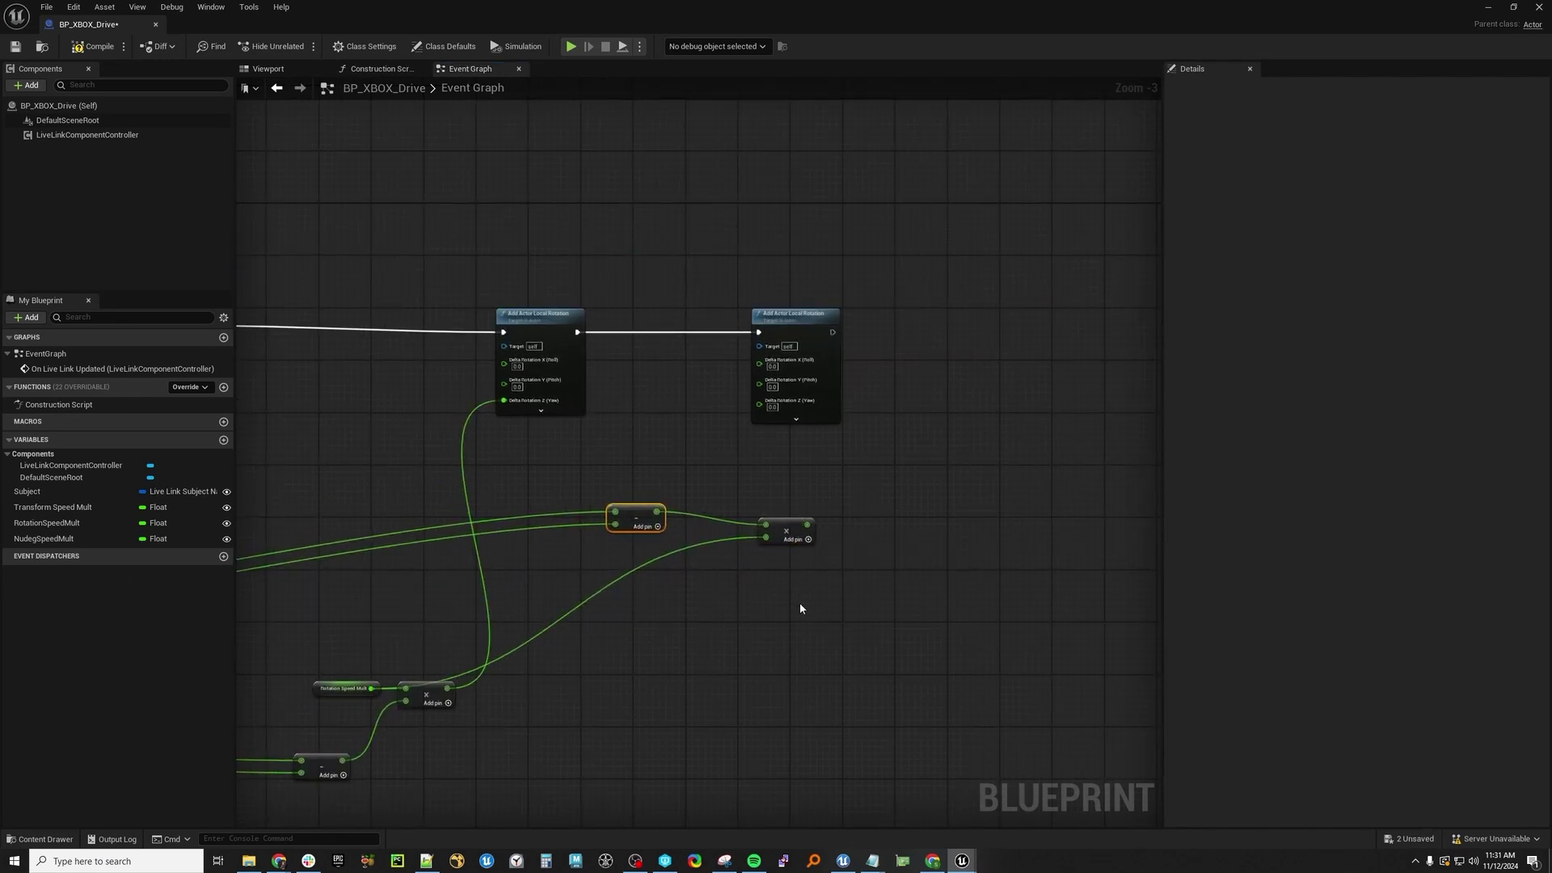
pyautogui.moveTo(807, 524); pyautogui.dragTo(760, 360)
# - Move the Blueprint window off the level and reset the BP_XBOX_Drive actor's location and rotation to their defaults
pyautogui.moveTo(340, 282); pyautogui.dragTo(551, 295, button='right')
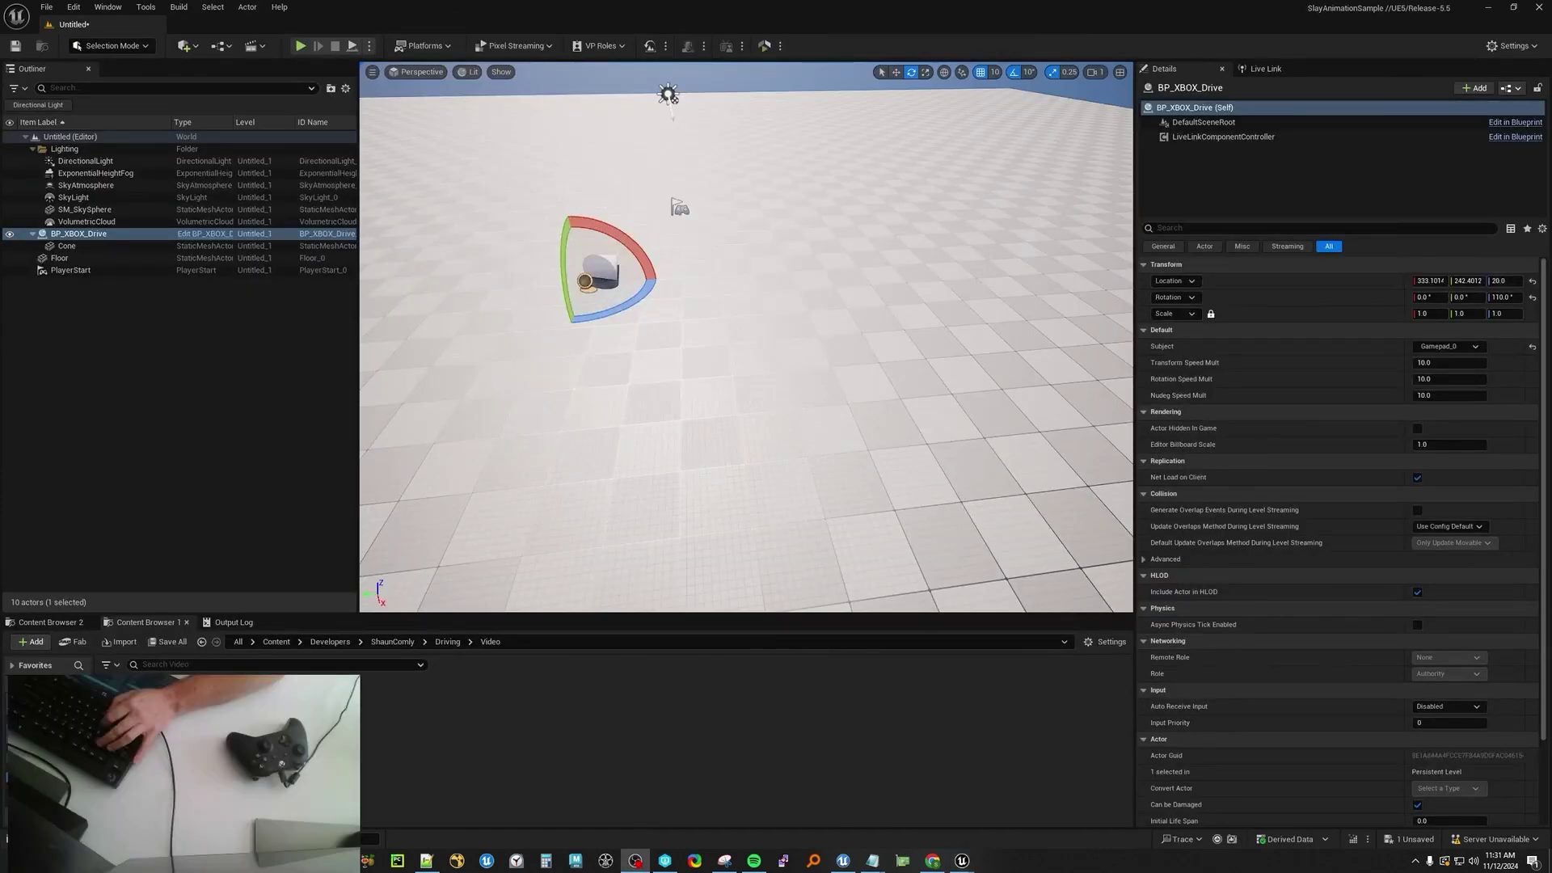
pyautogui.rightClick(759, 318)
pyautogui.scroll(-1, 763, 327)
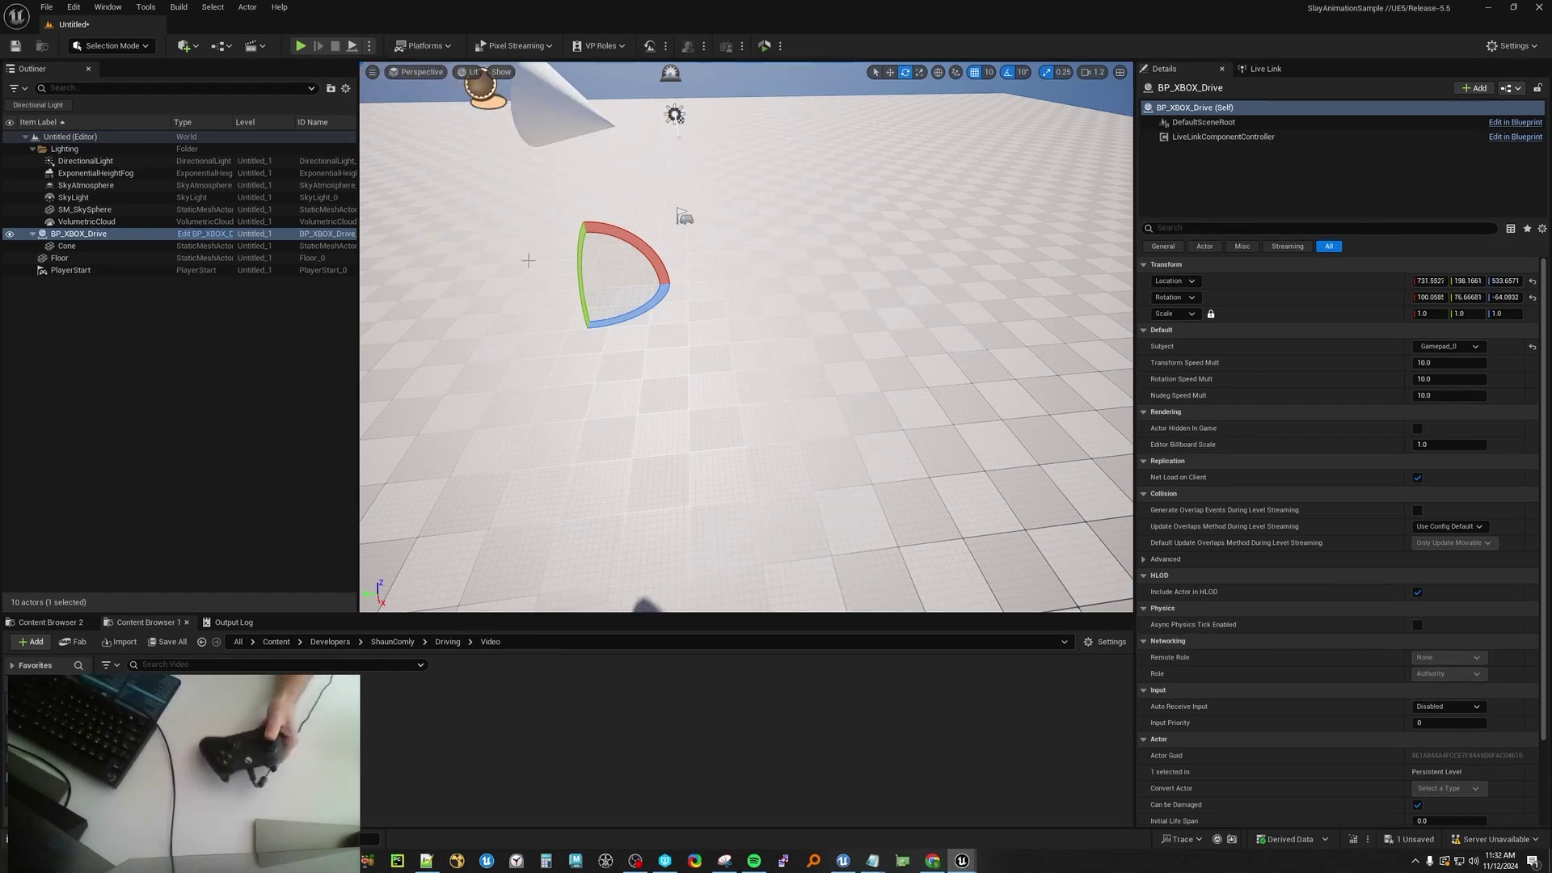
pyautogui.click(1532, 280)
pyautogui.click(1532, 297)
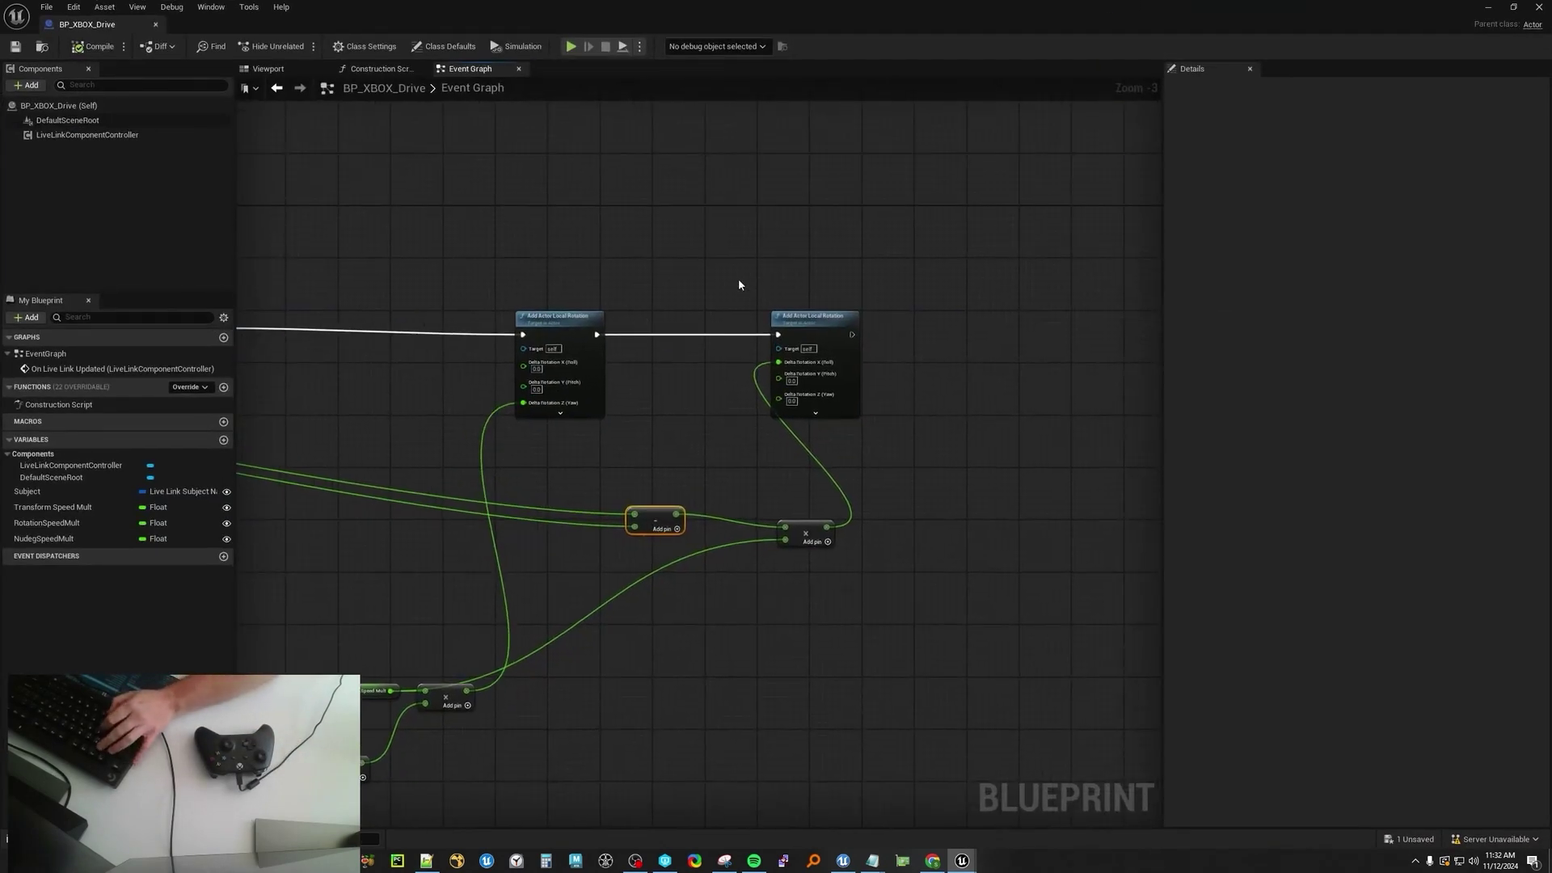
# - Space out the two rotation nodes and wire a Branch node between them, with True leading to the second rotation node
pyautogui.click(800, 317)
pyautogui.moveTo(805, 319); pyautogui.dragTo(1035, 312)
pyautogui.moveTo(768, 364); pyautogui.dragTo(743, 264, button='right')
pyautogui.rightClick(740, 167)
pyautogui.write('branch')
pyautogui.press('Return')
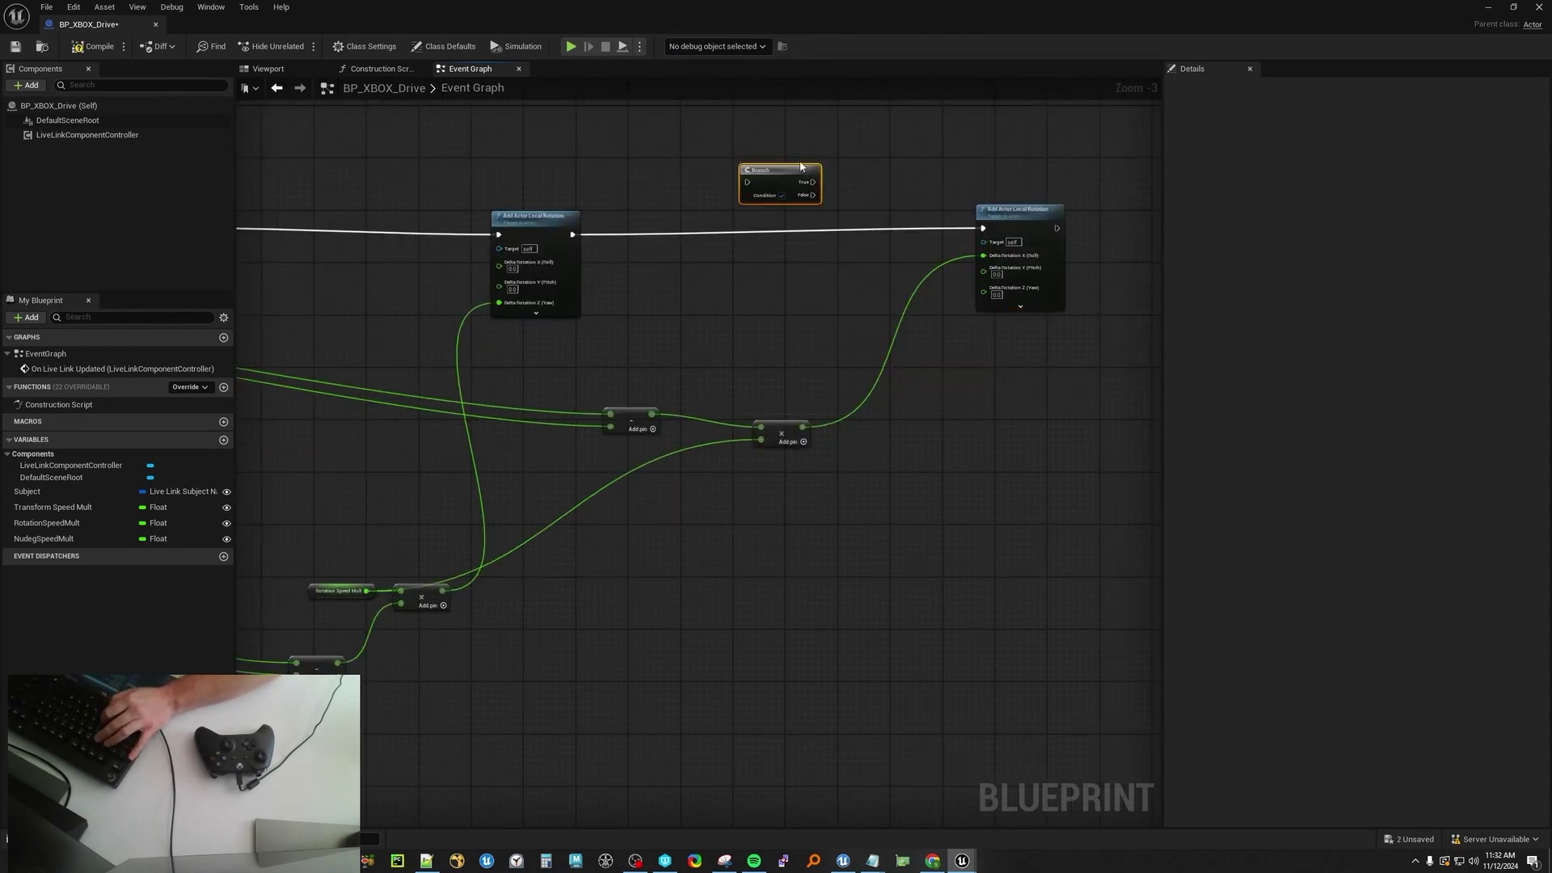
pyautogui.moveTo(799, 170); pyautogui.dragTo(772, 288)
pyautogui.moveTo(572, 235); pyautogui.dragTo(986, 235)
pyautogui.moveTo(755, 289); pyautogui.dragTo(828, 233)
# - Promote the Branch node's Condition input to a Boolean variable and name it Fly
pyautogui.scroll(3, 797, 288)
pyautogui.rightClick(795, 235)
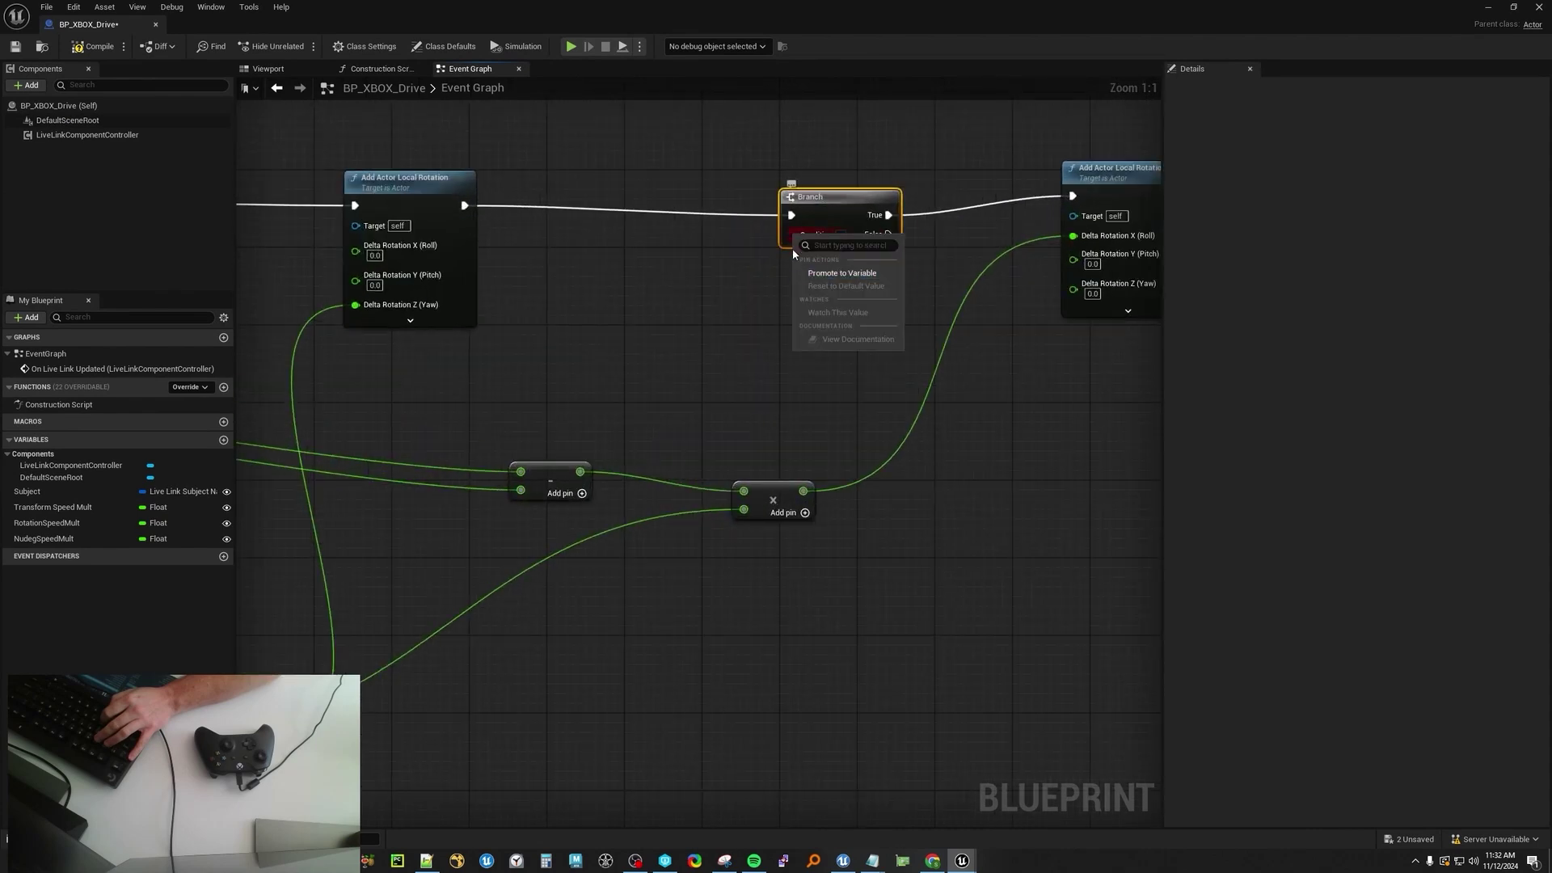
pyautogui.click(799, 273)
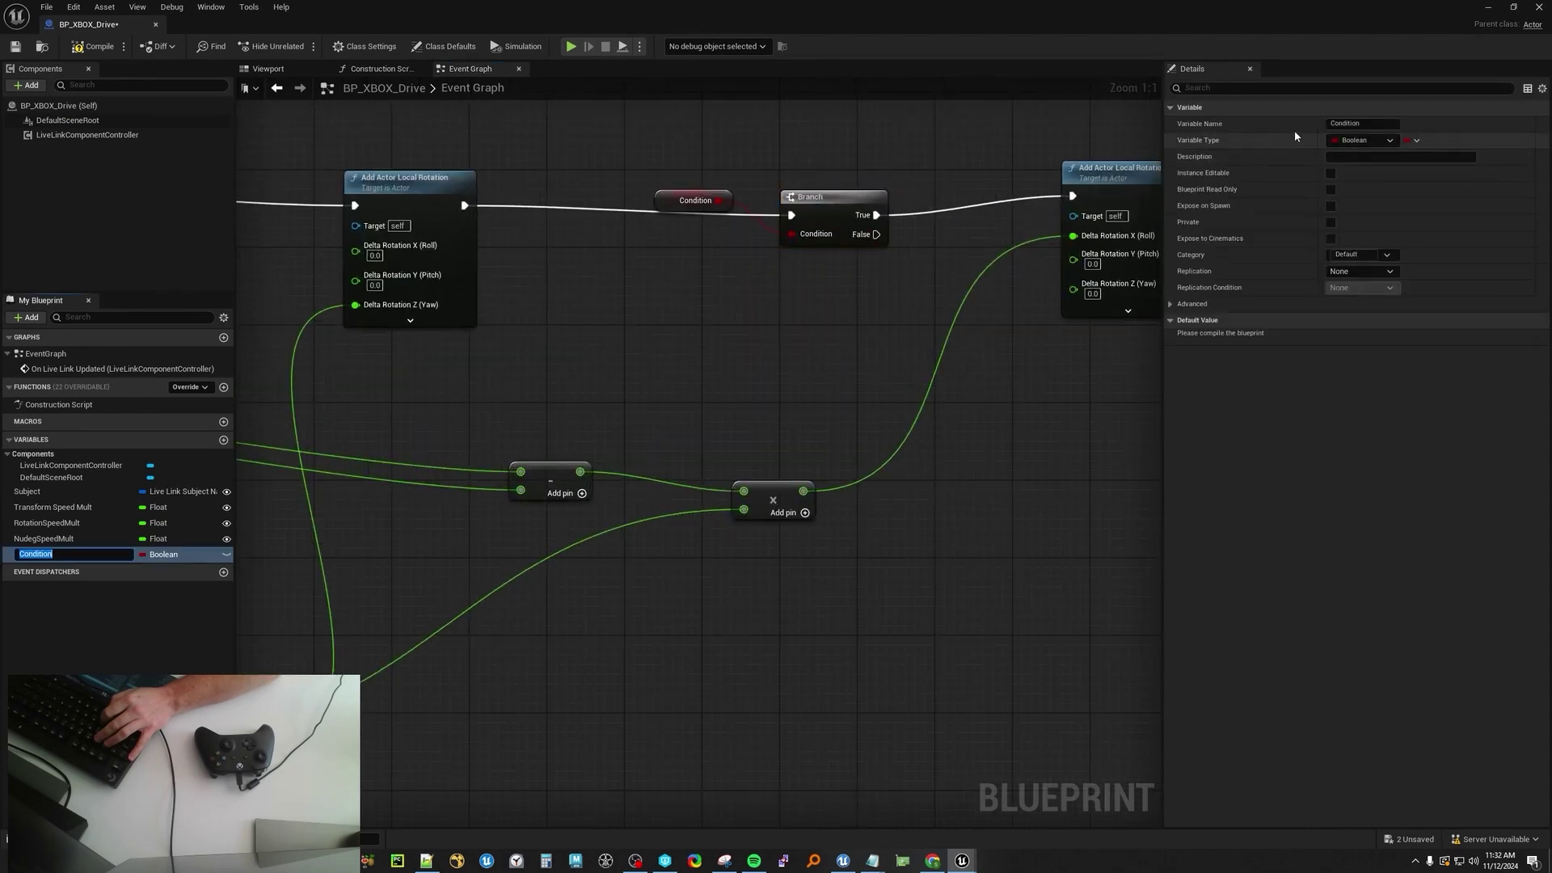
pyautogui.click(1374, 126)
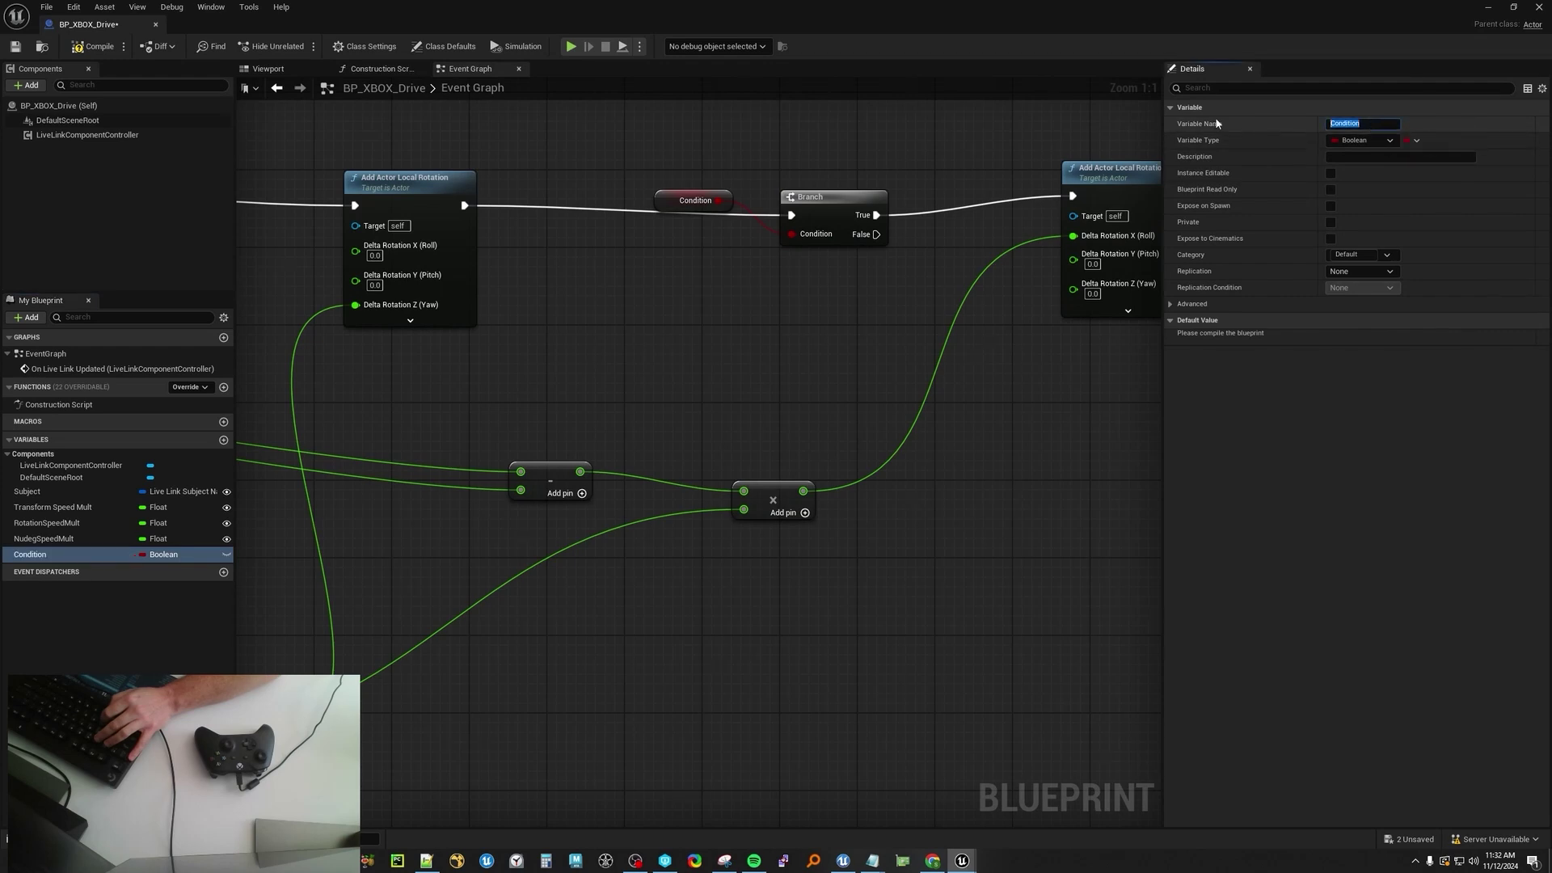
pyautogui.write('Fly')
pyautogui.press('Return')
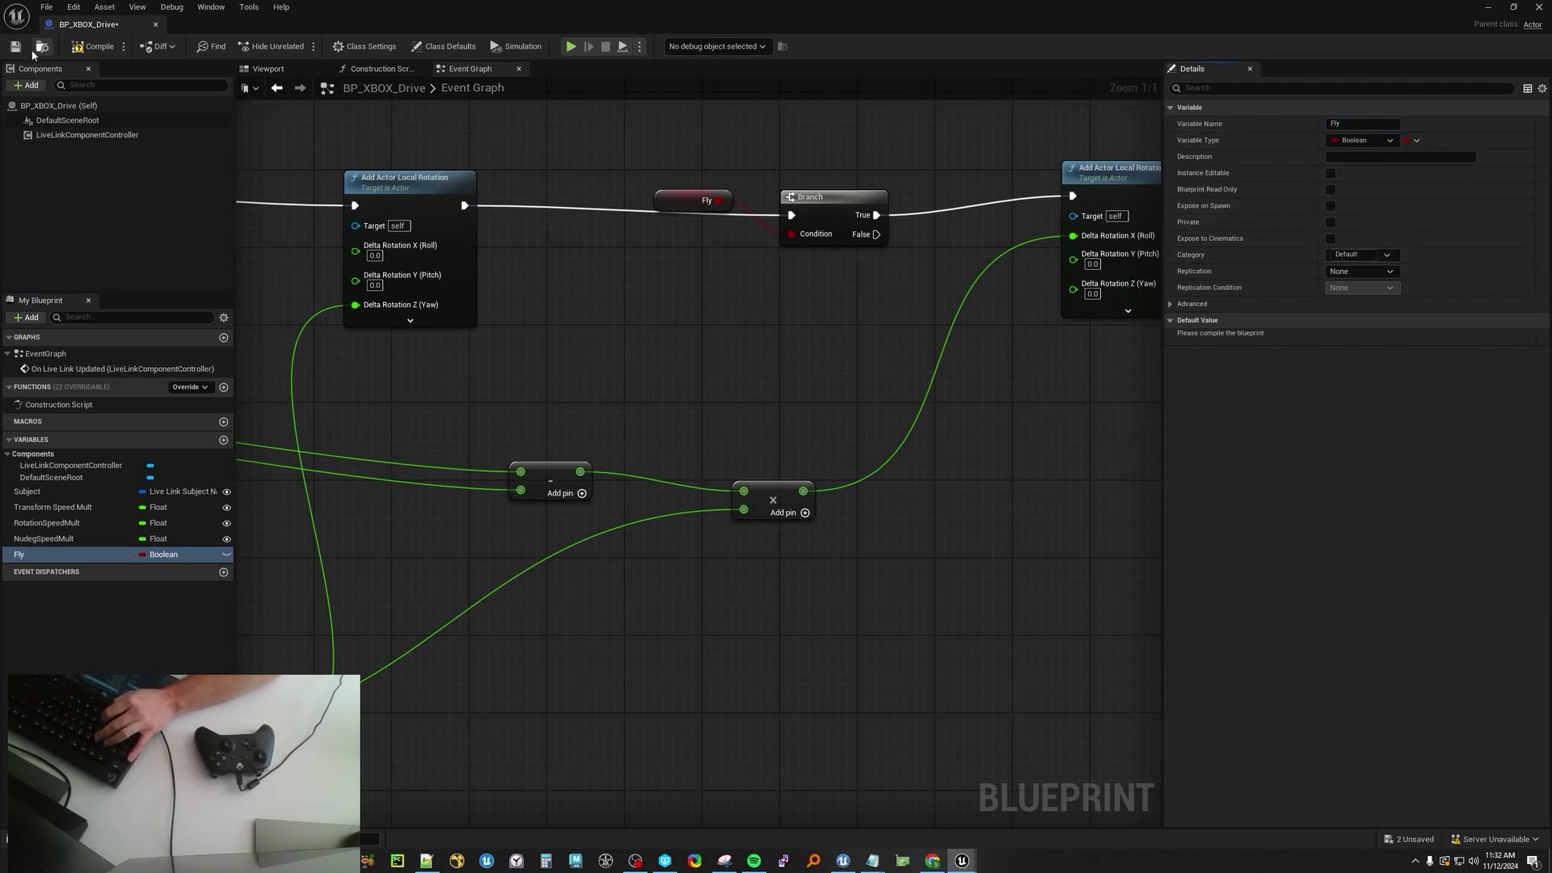
# - Compile the Blueprint, make the Fly variable instance editable, and move the Blueprint window away to reveal the level
pyautogui.click(94, 46)
pyautogui.click(1331, 337)
pyautogui.click(227, 555)
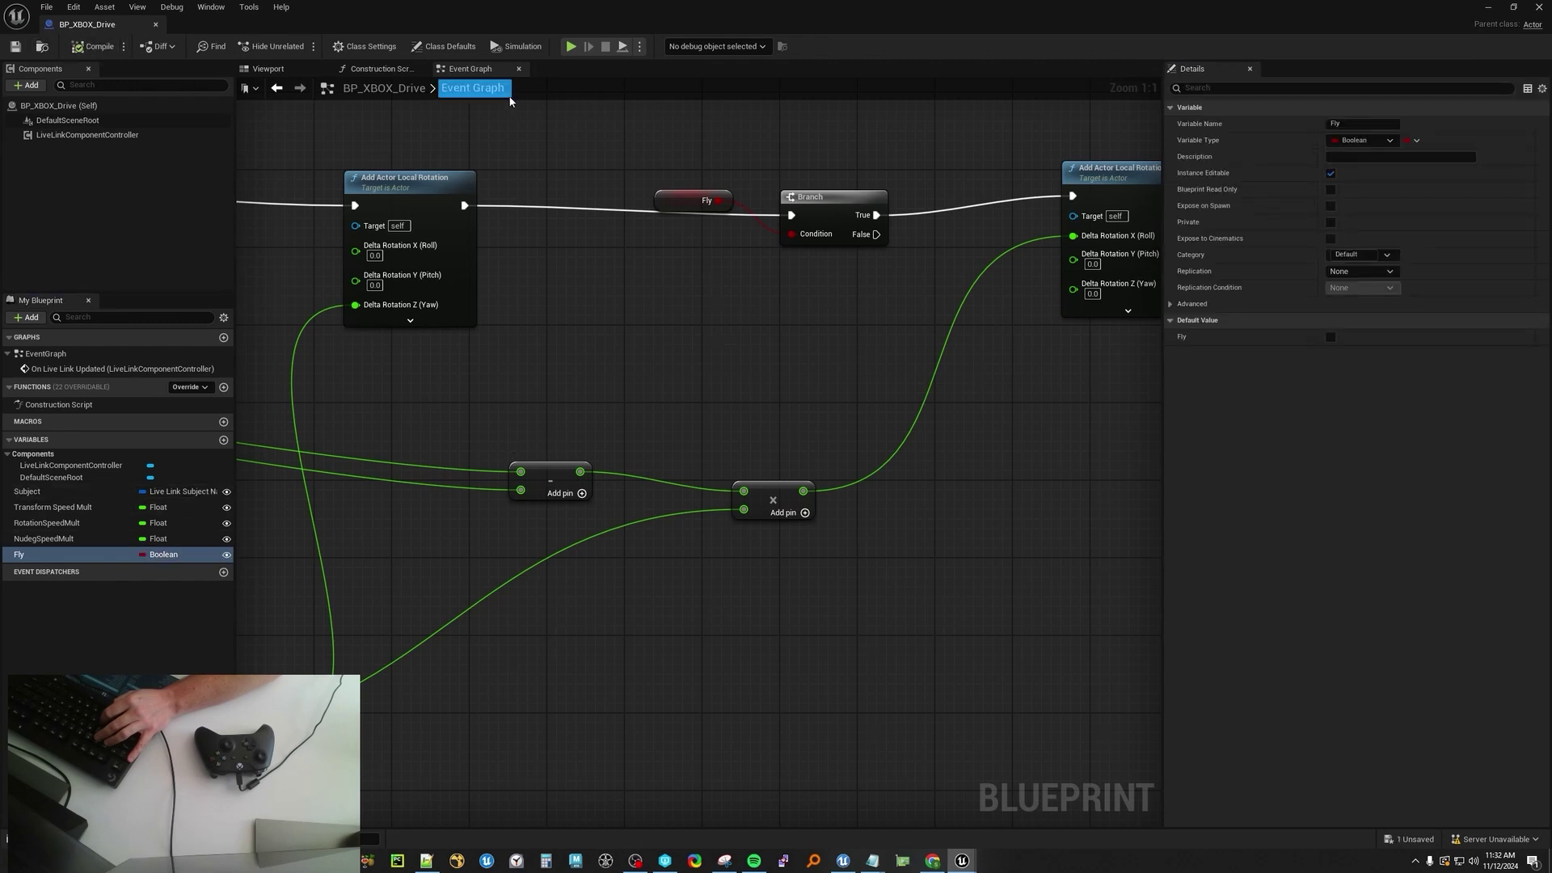
pyautogui.moveTo(811, 160); pyautogui.dragTo(833, 208, button='right')
pyautogui.moveTo(711, 18); pyautogui.dragTo(1551, 97)
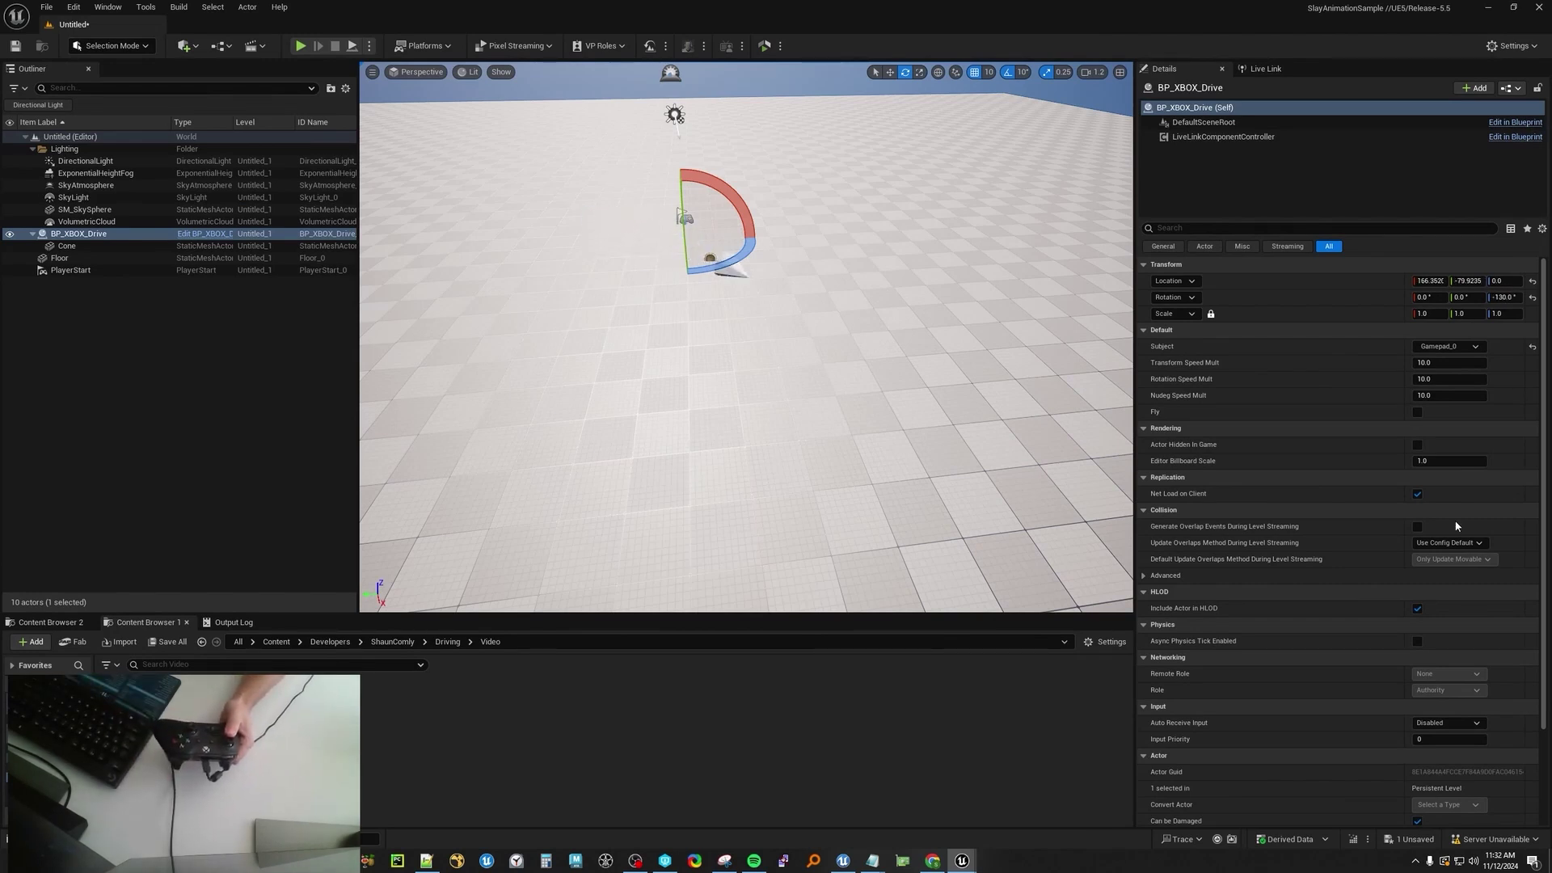
# - Enable Fly on the BP_XBOX_Drive actor to test flying, and reset Fly, location and rotation to their defaults
pyautogui.click(1417, 412)
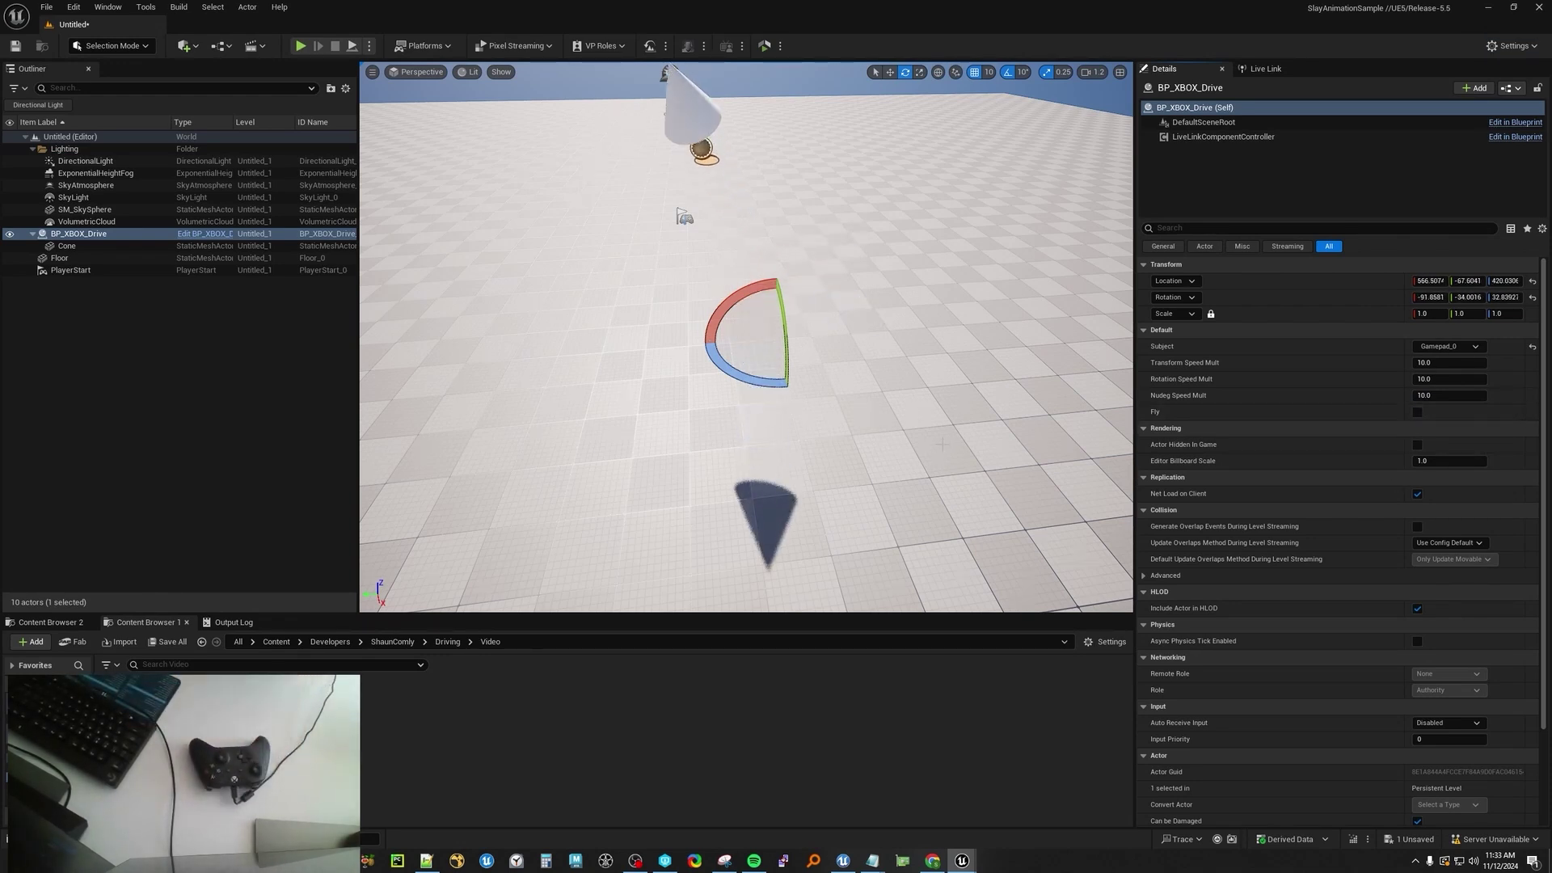
pyautogui.click(1533, 413)
pyautogui.click(1532, 281)
pyautogui.click(1533, 298)
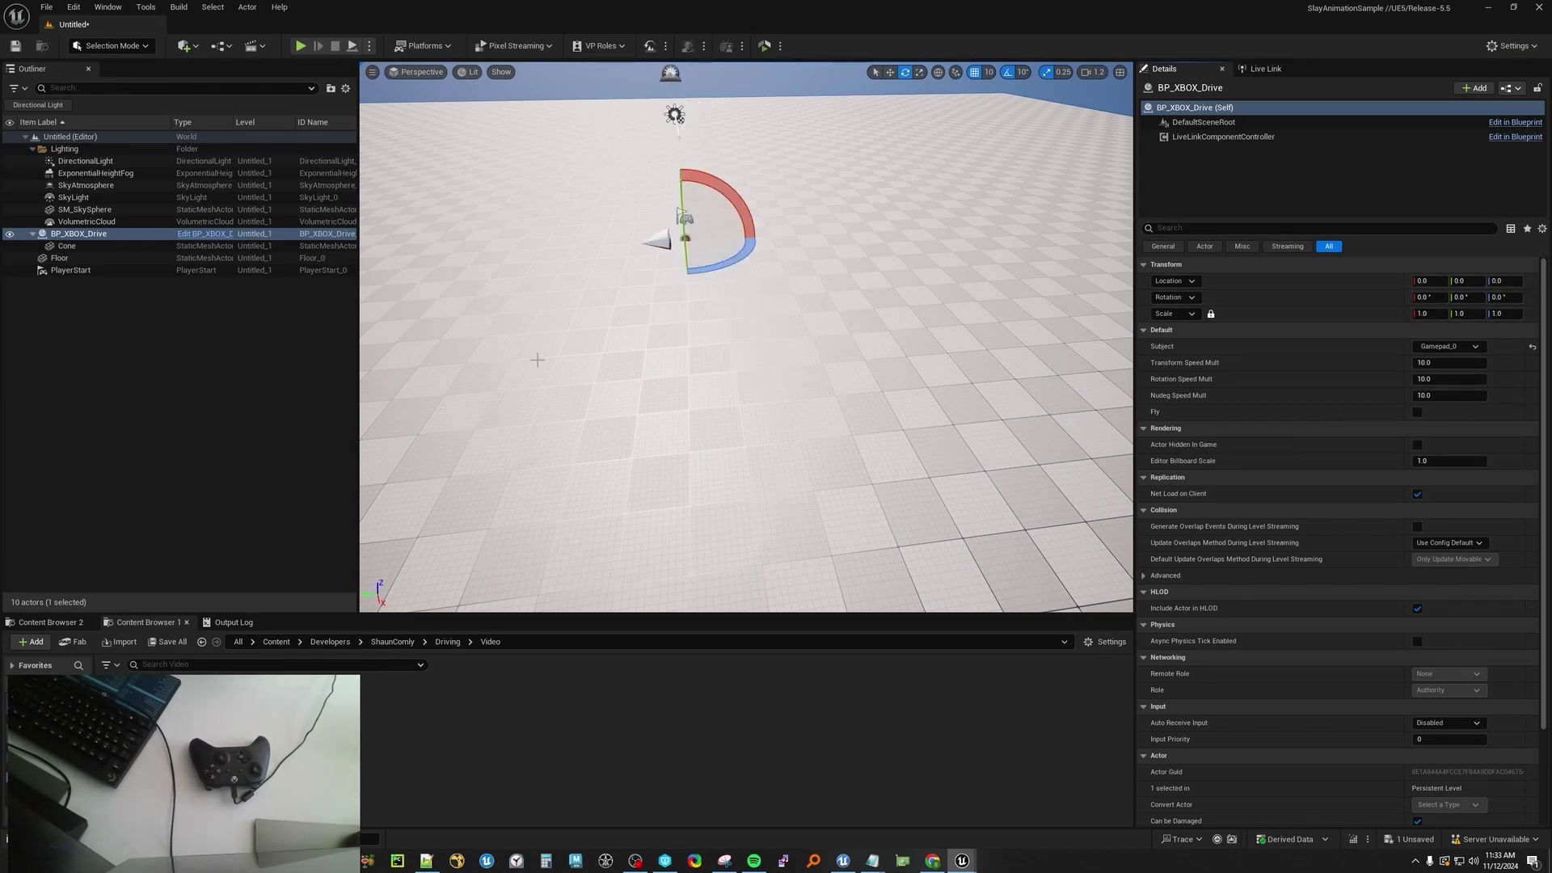